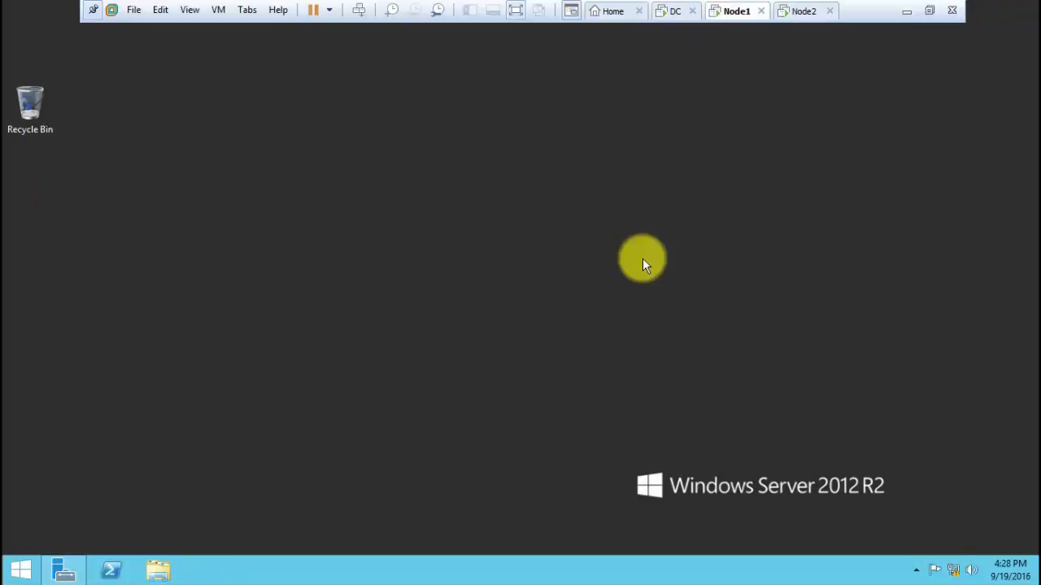
Step: Open Network Connections on Node1 and select the Ethernet1 adapter
{"action": "key", "text": "Return"}
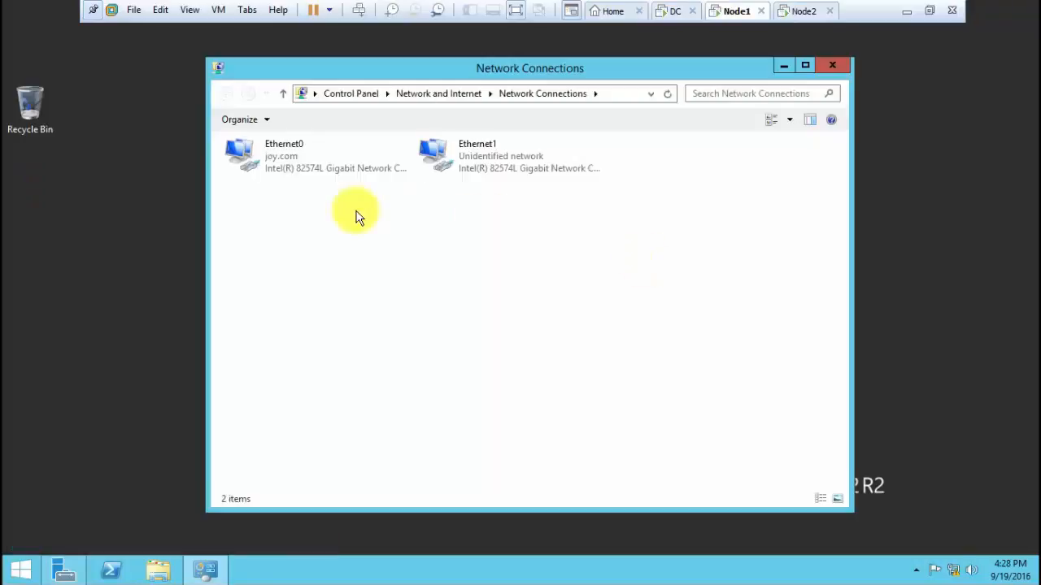
{"action": "left_click", "coordinate": [274, 159]}
{"action": "left_click", "coordinate": [434, 150]}
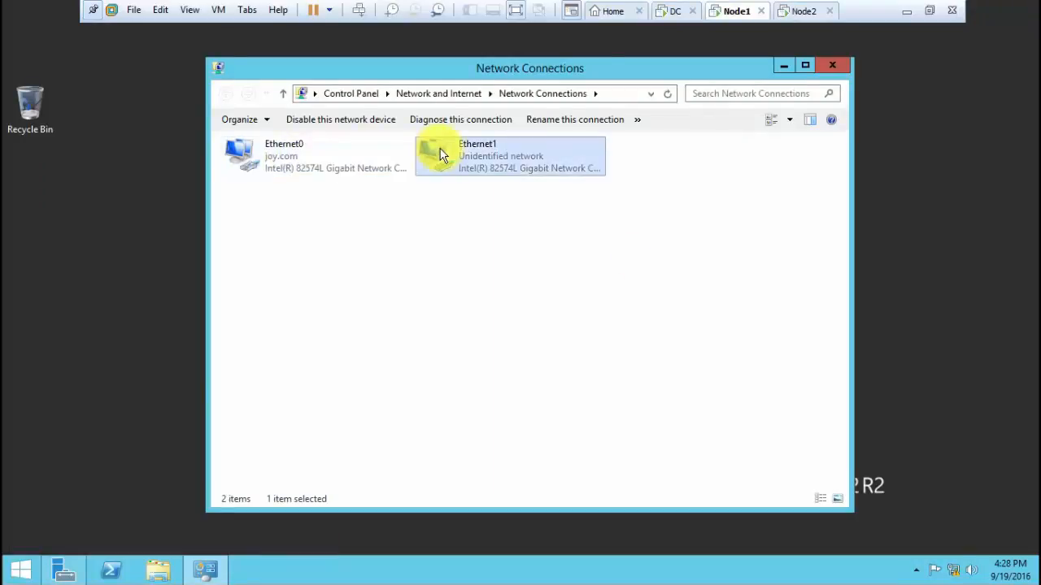
Step: Check the network connection types of Network Adapter and Network Adapter 2 in Node1's virtual machine settings
{"action": "right_click", "coordinate": [731, 8]}
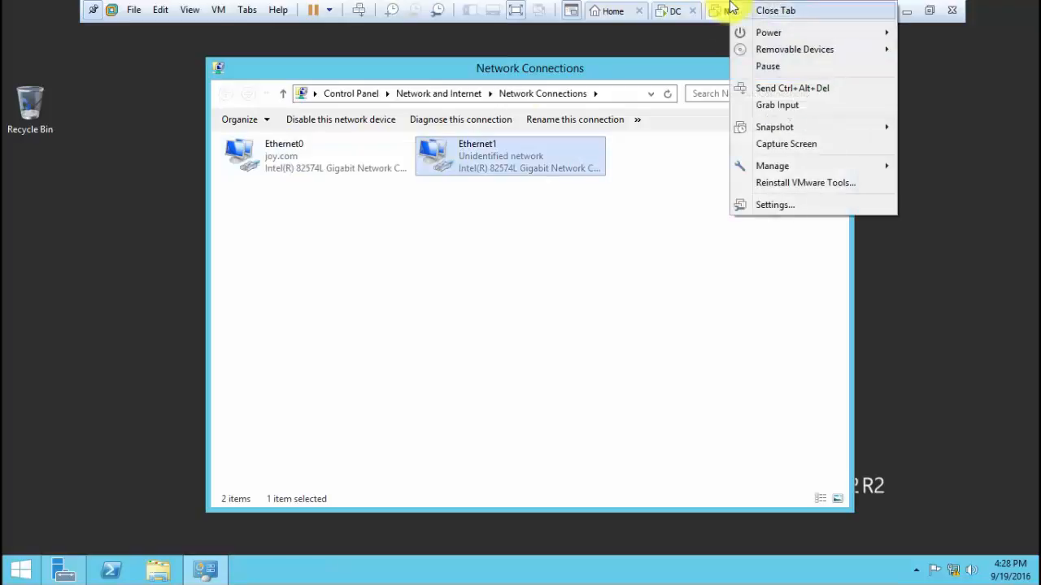
{"action": "left_click", "coordinate": [753, 210]}
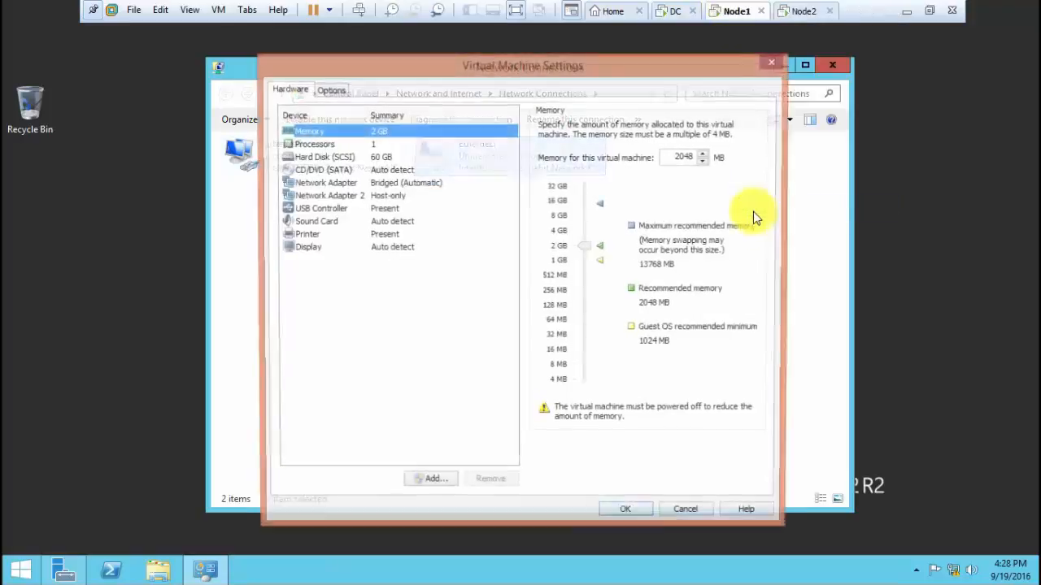
{"action": "left_click", "coordinate": [404, 185]}
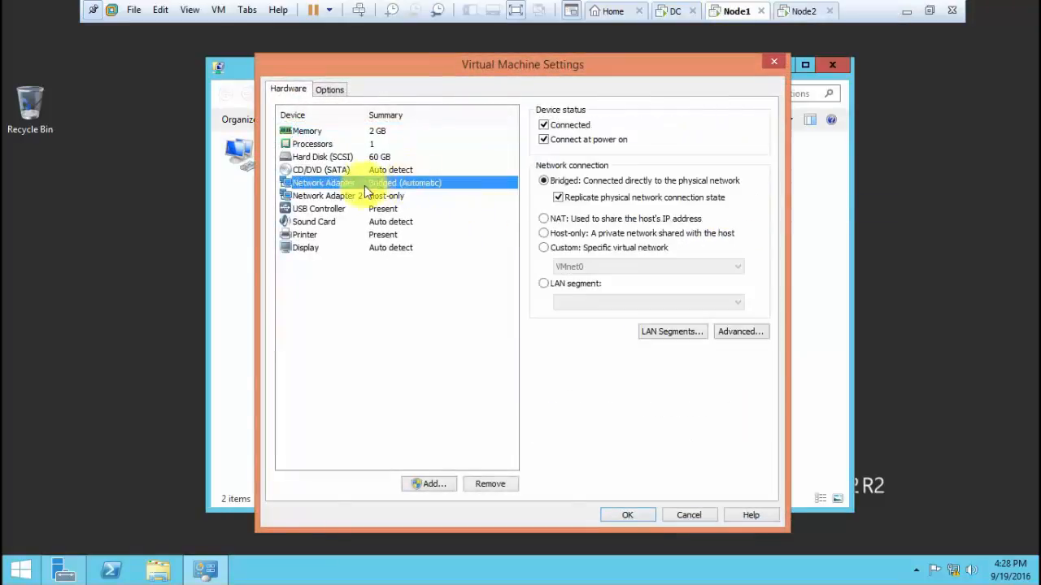
{"action": "left_click", "coordinate": [381, 200]}
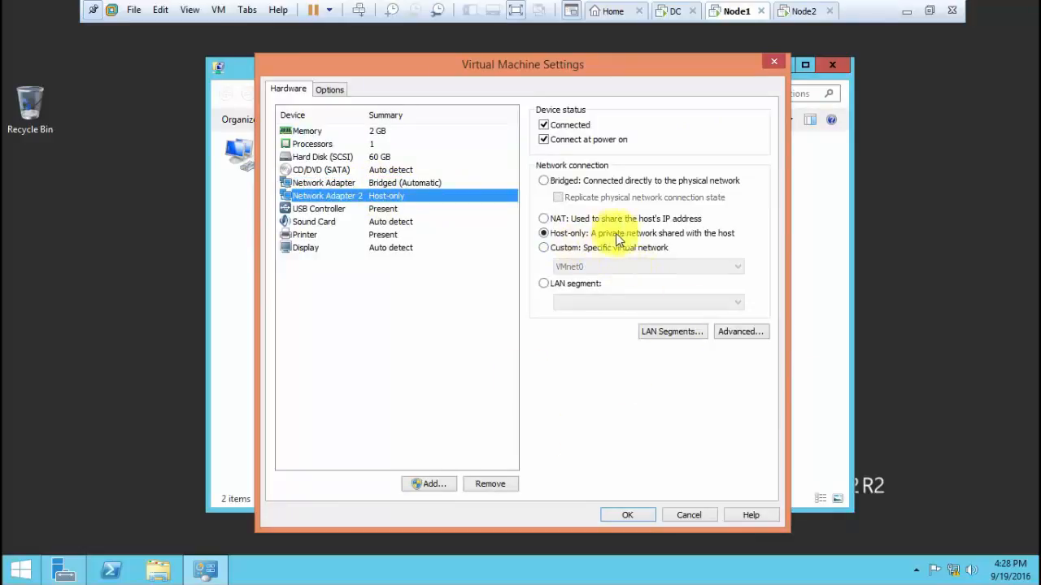
{"action": "left_click", "coordinate": [693, 518]}
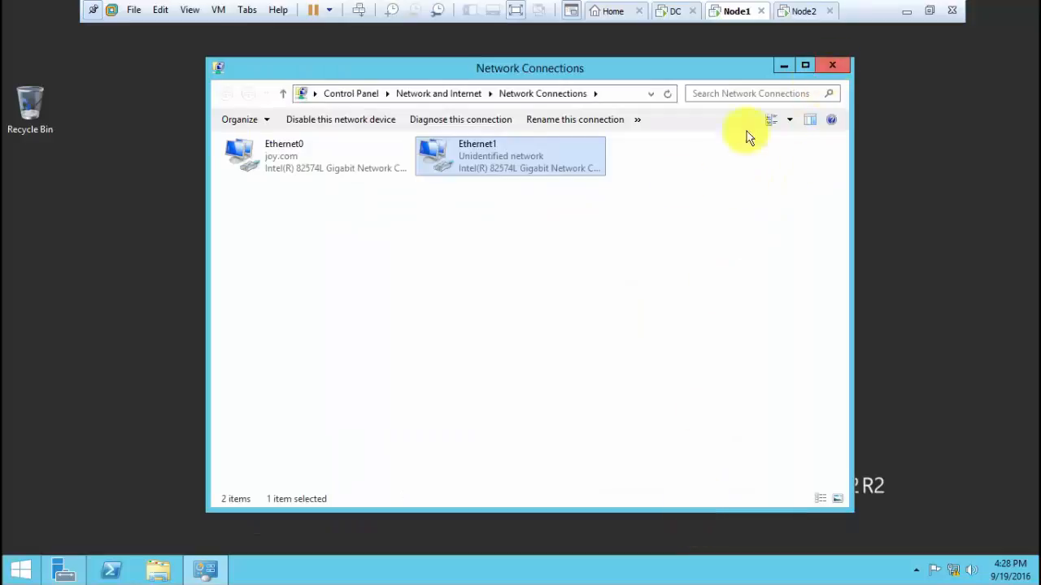
Step: Check the IPv4 address, gateway and DNS settings of the Ethernet0 adapter on Node1
{"action": "left_click", "coordinate": [532, 371]}
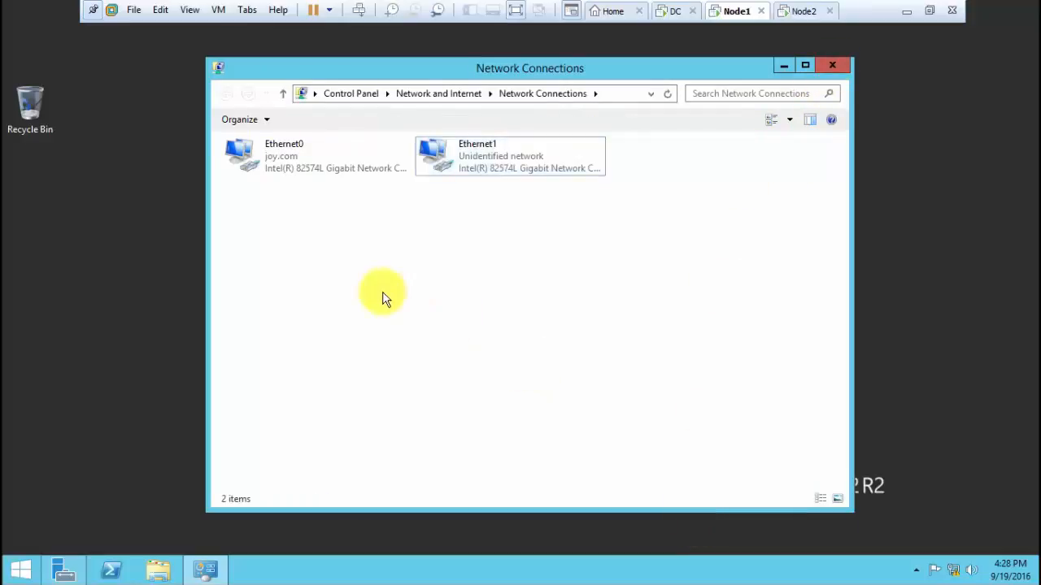
{"action": "left_click", "coordinate": [309, 173]}
{"action": "right_click", "coordinate": [309, 170]}
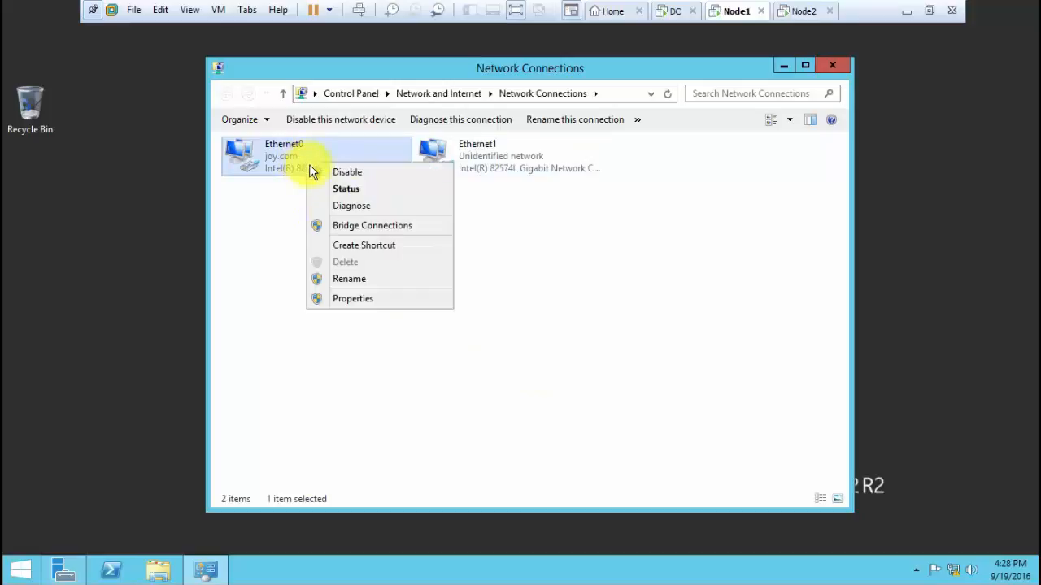
{"action": "left_click", "coordinate": [343, 296]}
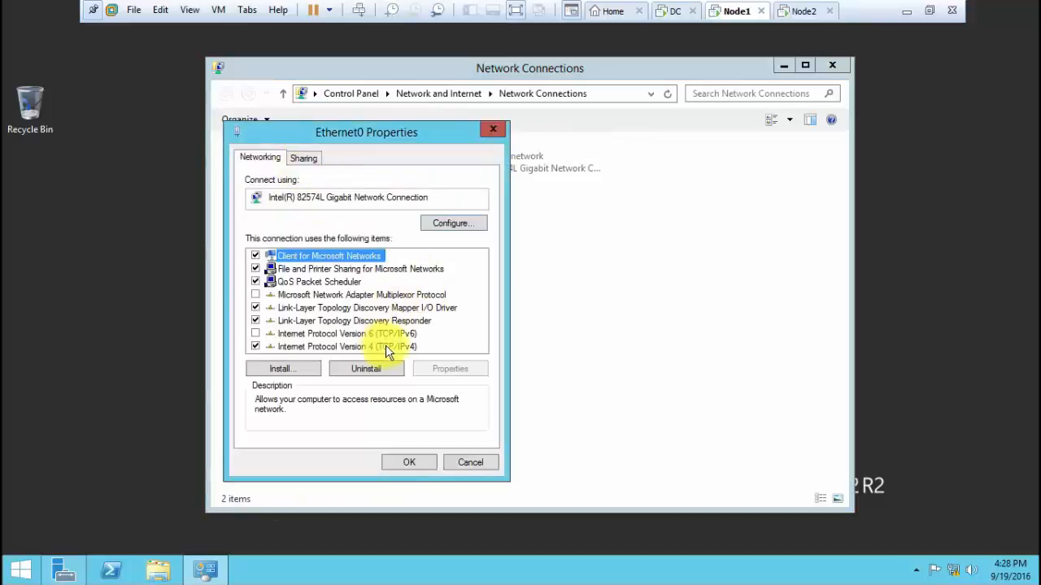
{"action": "left_click", "coordinate": [385, 346]}
{"action": "left_click", "coordinate": [450, 369]}
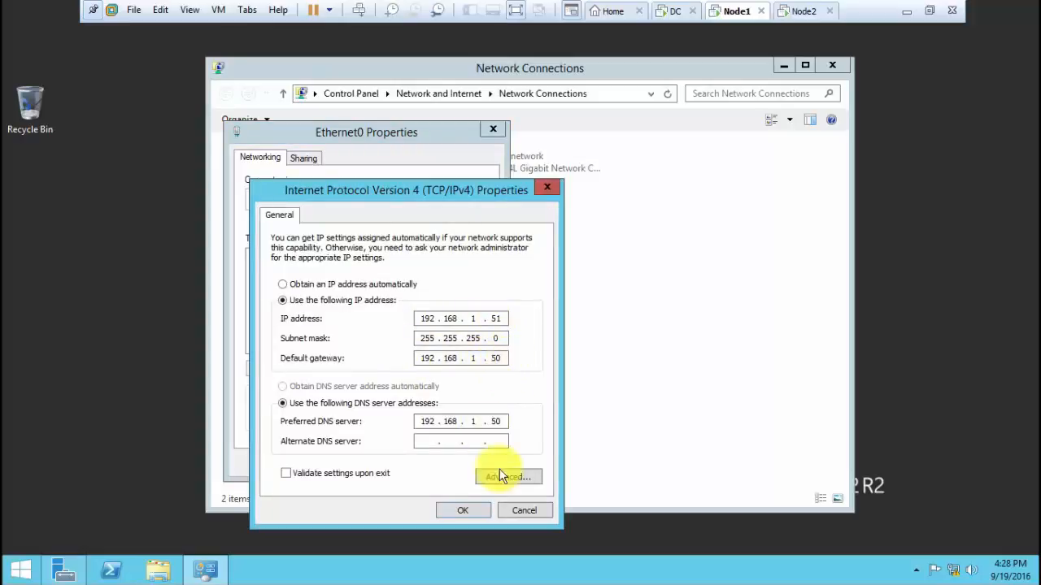
{"action": "left_click", "coordinate": [470, 514]}
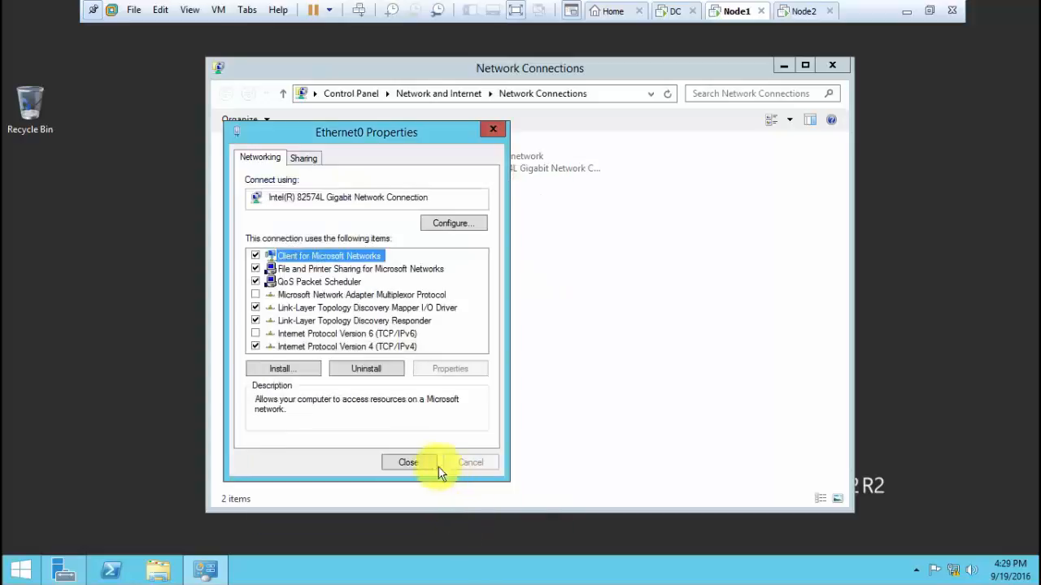
{"action": "left_click", "coordinate": [423, 466]}
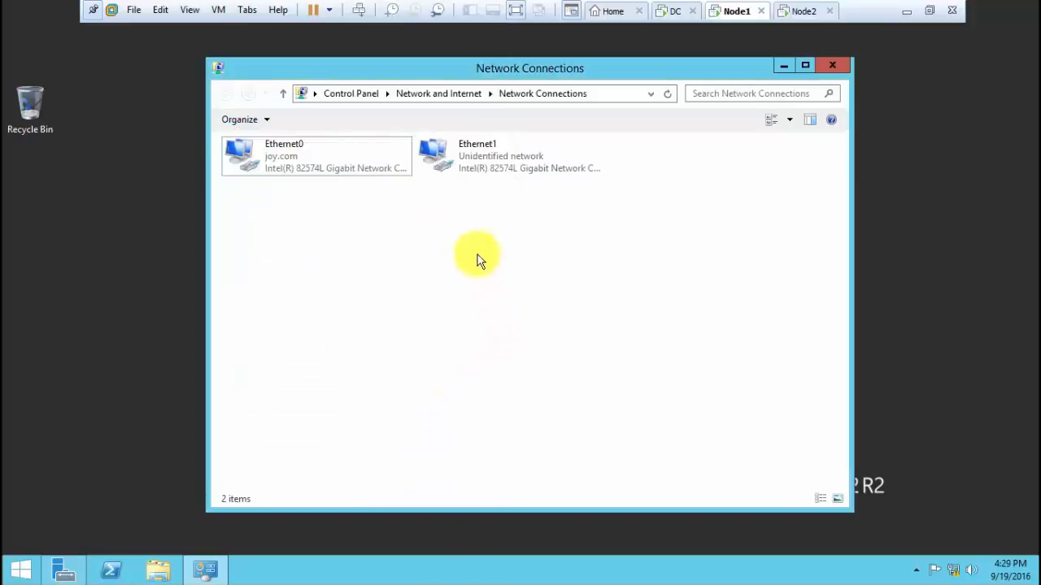
Step: Check the IPv4 address and subnet mask of the Ethernet1 adapter on Node1, leaving its properties without changes
{"action": "left_click", "coordinate": [488, 171]}
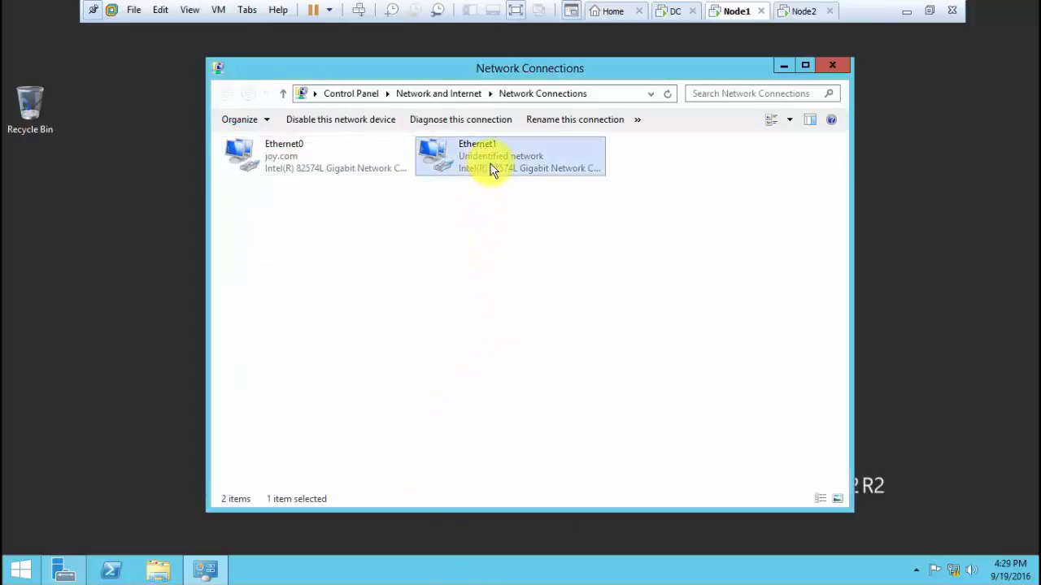
{"action": "right_click", "coordinate": [492, 170]}
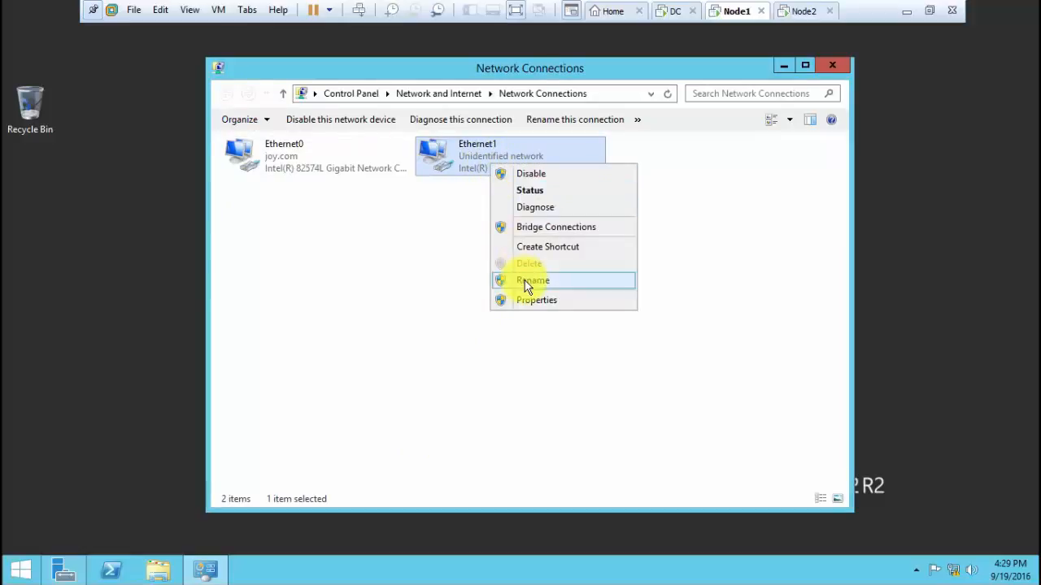
{"action": "left_click", "coordinate": [525, 301]}
{"action": "left_click", "coordinate": [394, 348]}
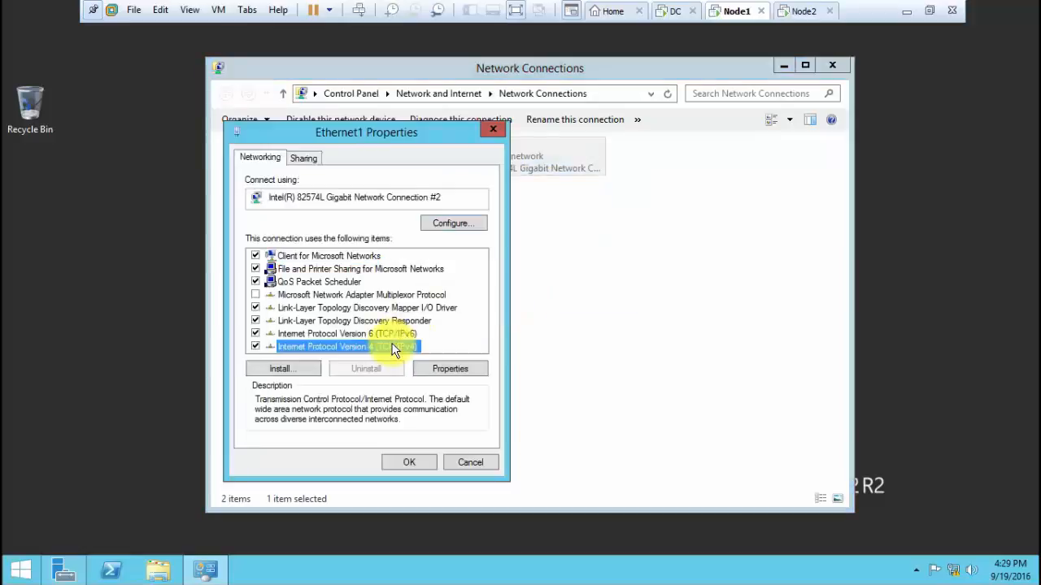
{"action": "left_click", "coordinate": [443, 368]}
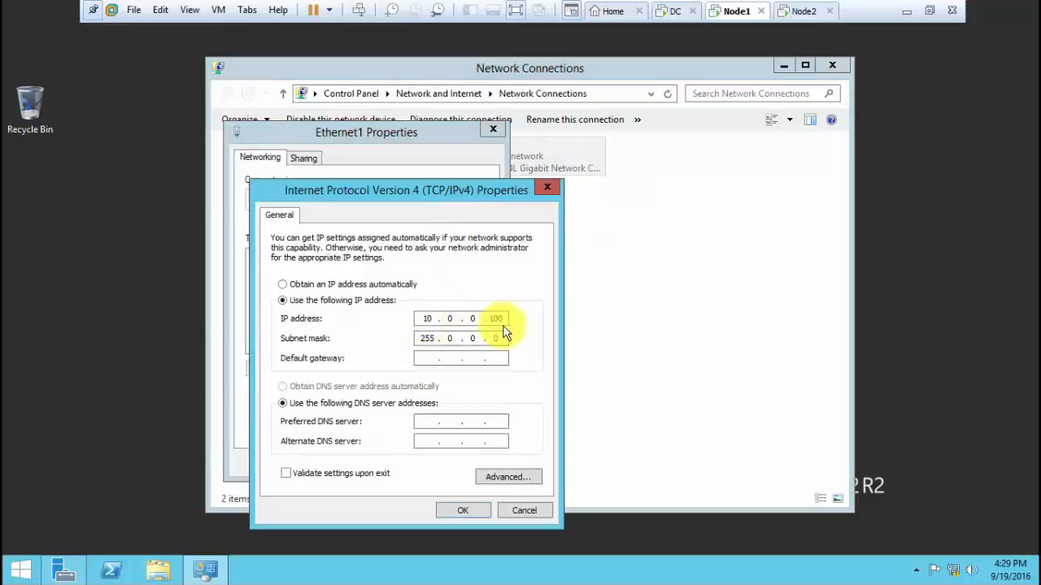
{"action": "left_click", "coordinate": [525, 511]}
{"action": "left_click", "coordinate": [478, 462]}
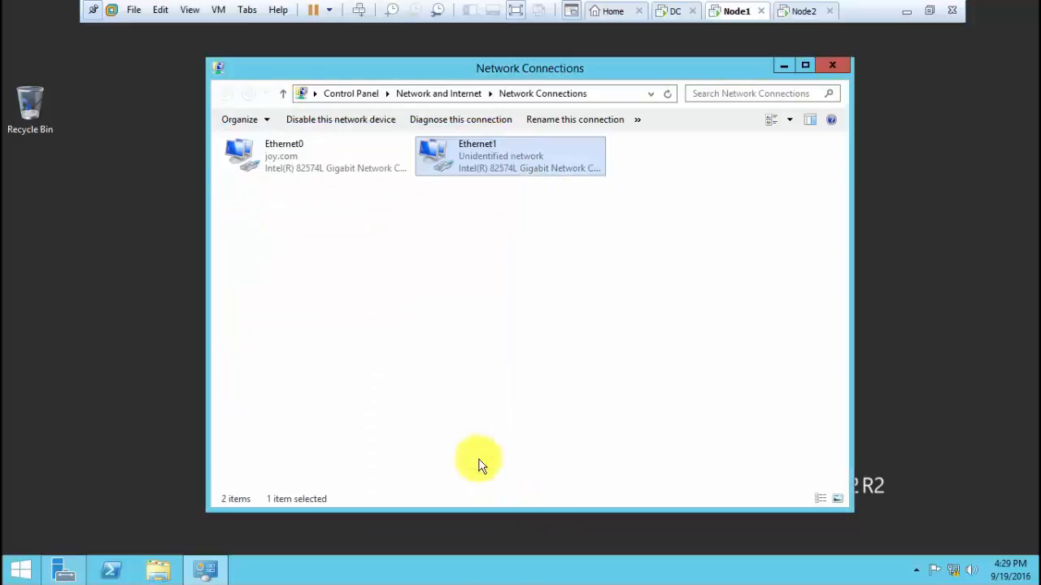
{"action": "left_click", "coordinate": [606, 344]}
Step: Switch to the Node2 virtual machine and open its Network Connections with ncpa.cpl
{"action": "left_click", "coordinate": [791, 10]}
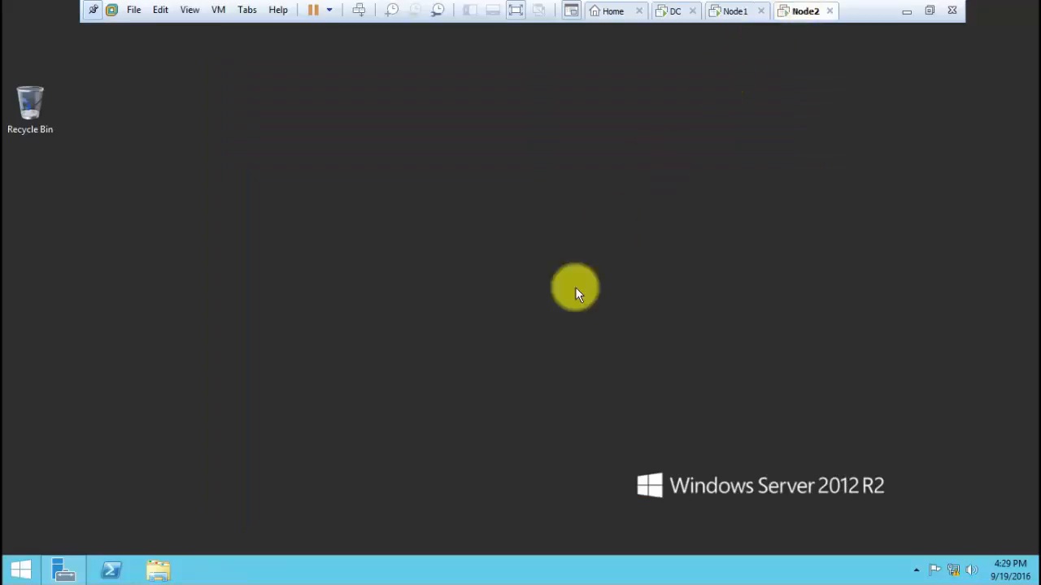
{"action": "key", "text": "super+r"}
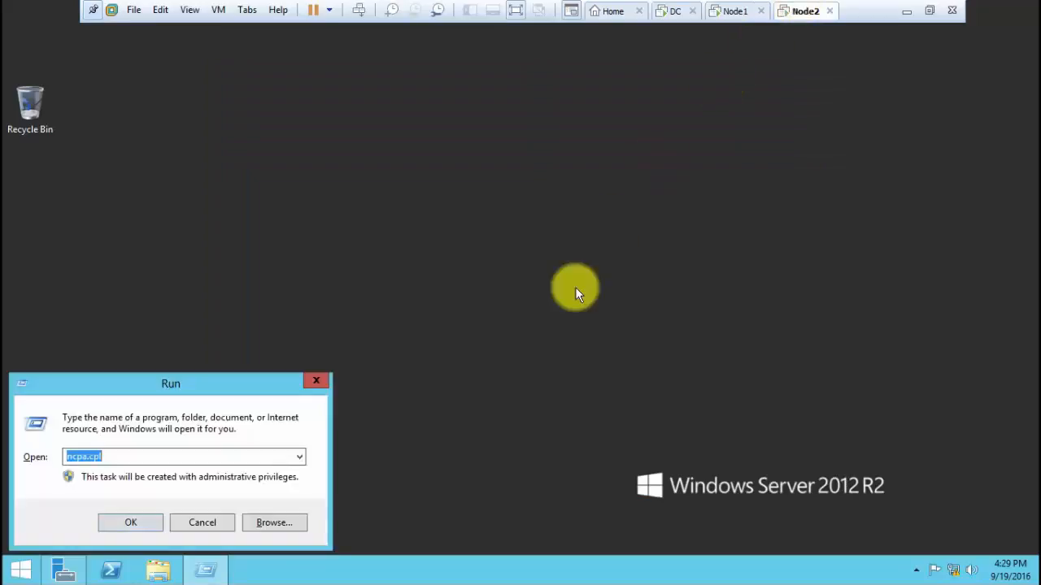
{"action": "key", "text": "Return"}
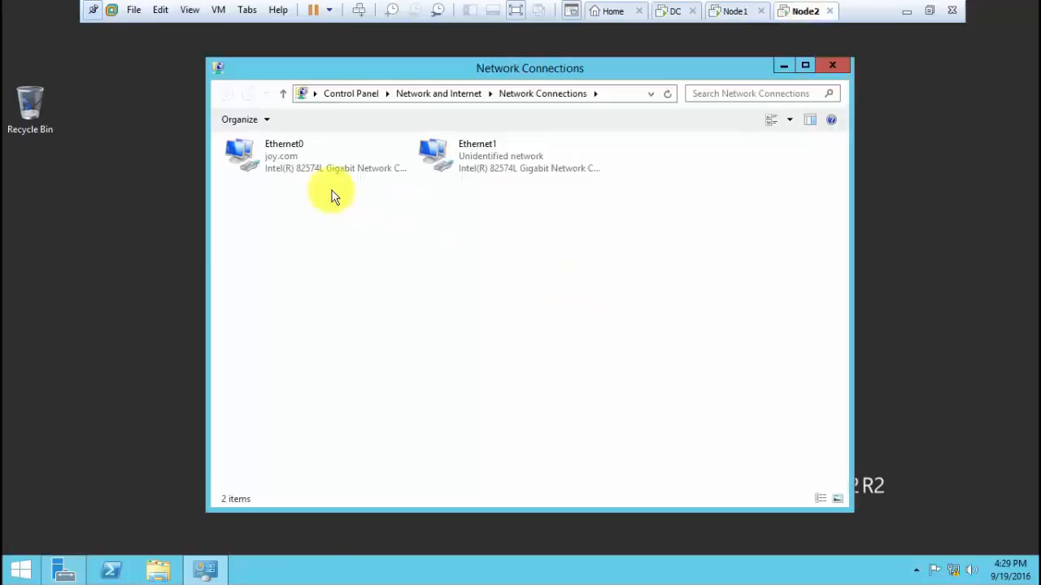
Step: Check the IPv4 address, gateway and DNS settings of the Ethernet0 adapter on Node2
{"action": "left_click", "coordinate": [301, 160]}
{"action": "right_click", "coordinate": [301, 161]}
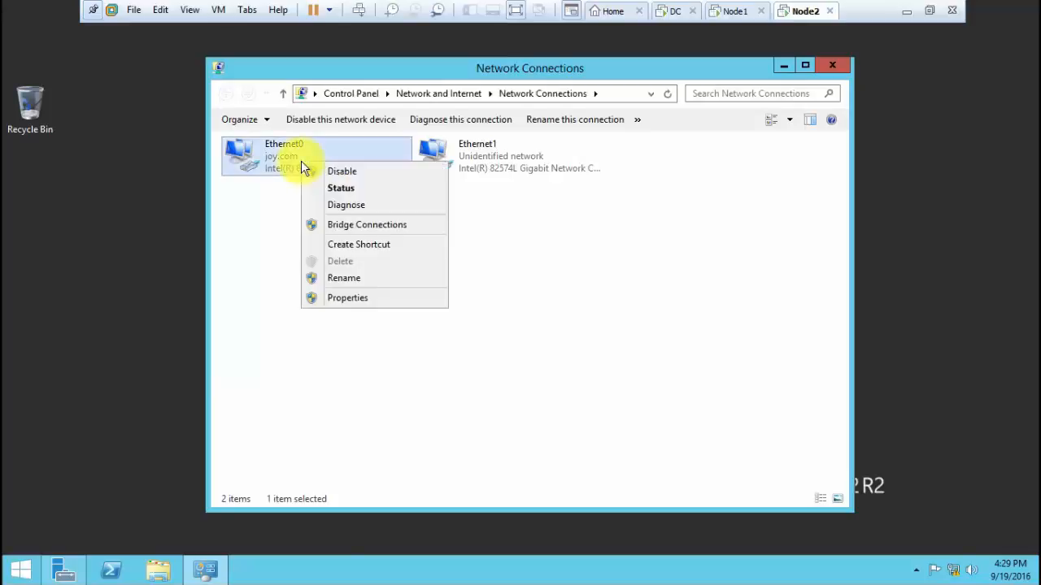
{"action": "left_click", "coordinate": [340, 297]}
{"action": "left_click", "coordinate": [369, 346]}
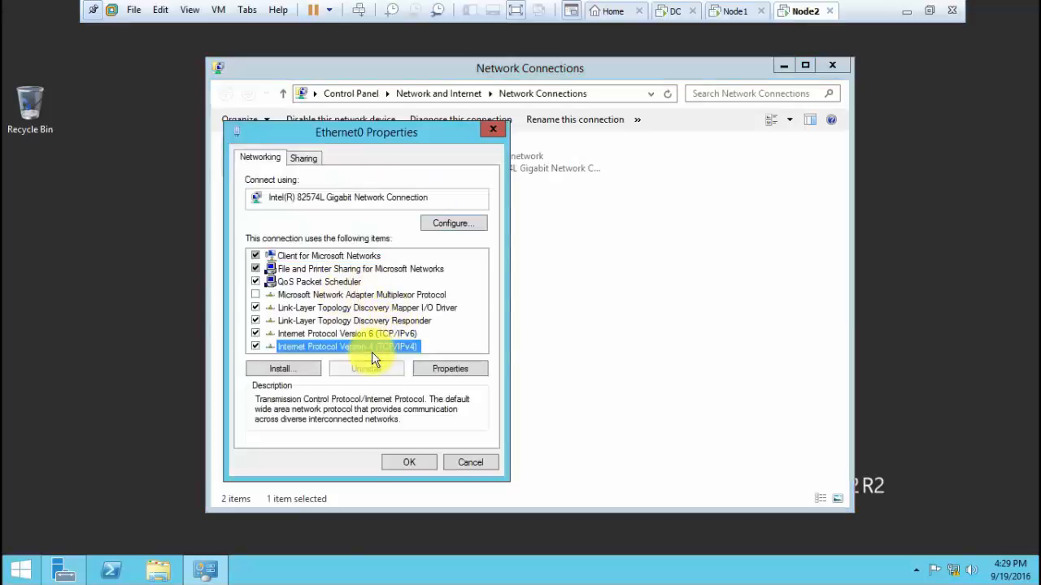
{"action": "left_click", "coordinate": [458, 367]}
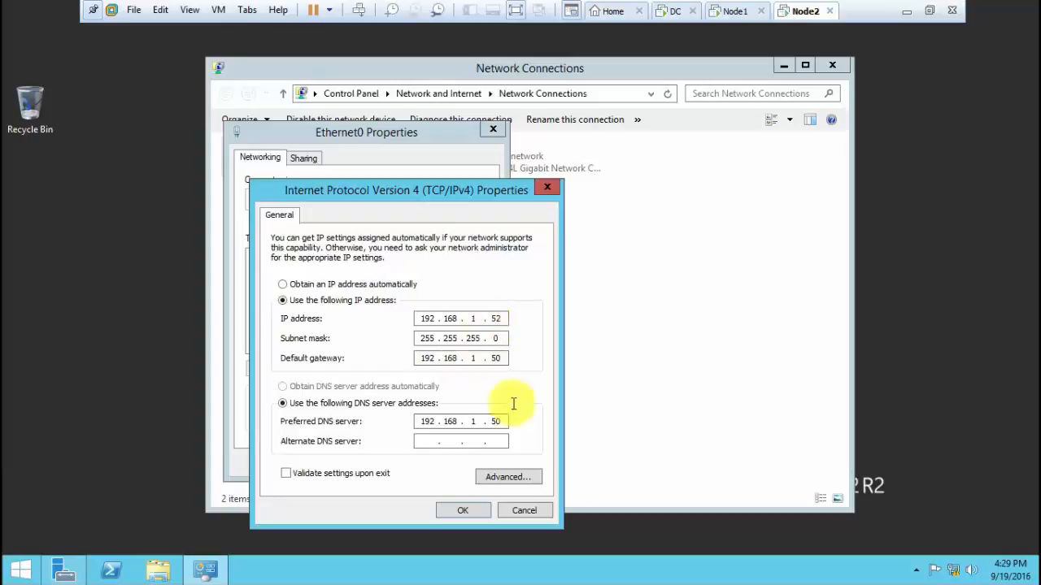
{"action": "left_click", "coordinate": [521, 511]}
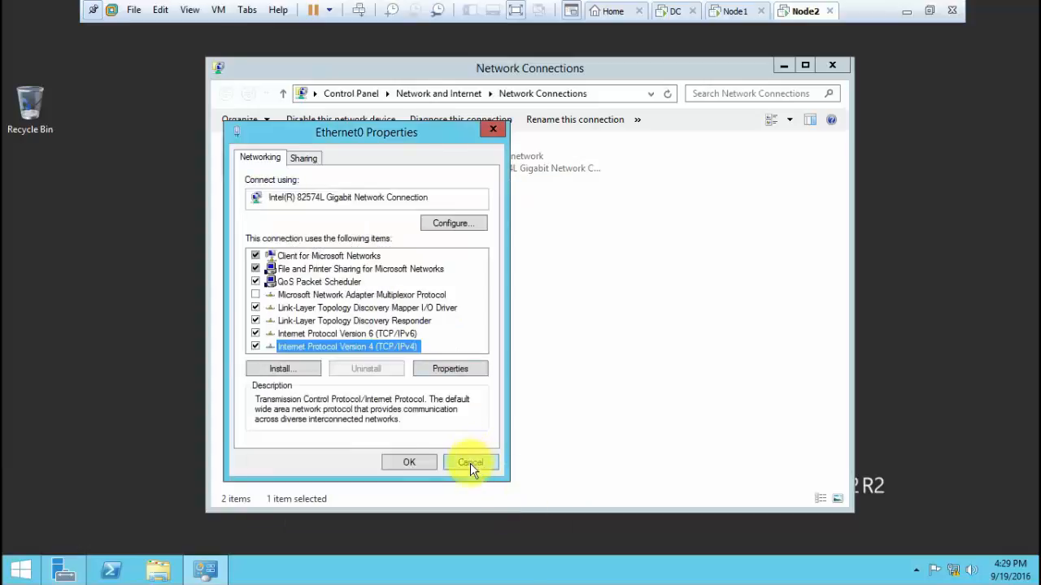
{"action": "left_click", "coordinate": [471, 465]}
Step: Check the IPv4 settings of the Ethernet1 adapter on Node2 and close that machine's Network Connections window
{"action": "left_click", "coordinate": [503, 165]}
{"action": "right_click", "coordinate": [501, 163]}
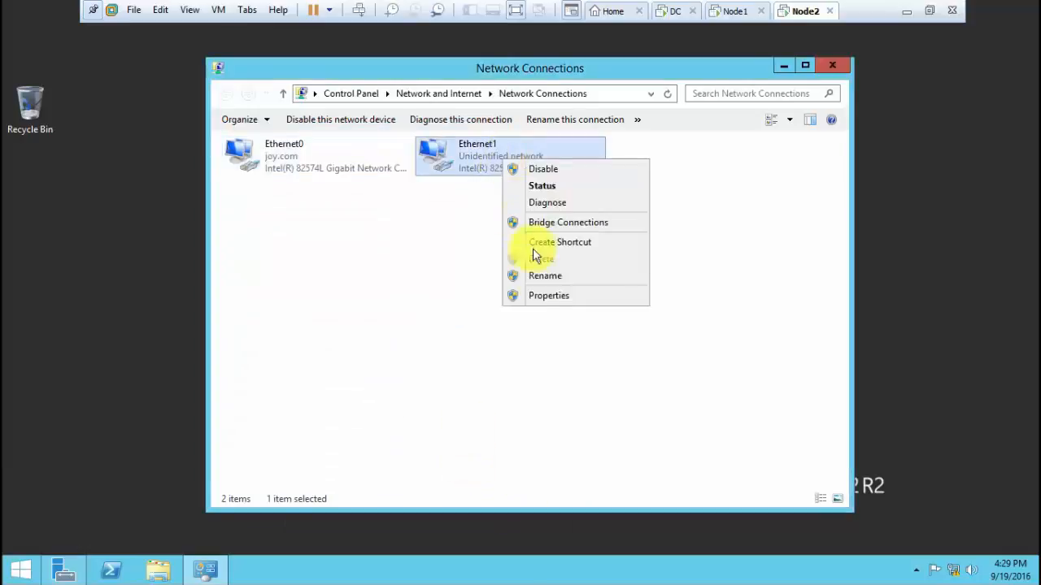
{"action": "left_click", "coordinate": [539, 295]}
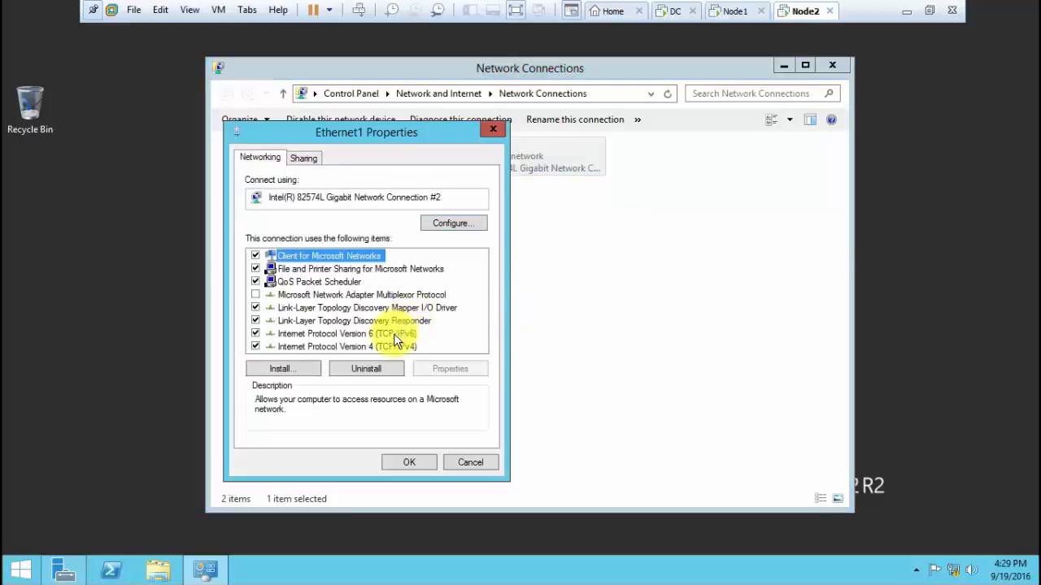
{"action": "left_click", "coordinate": [405, 348]}
{"action": "left_click", "coordinate": [449, 368]}
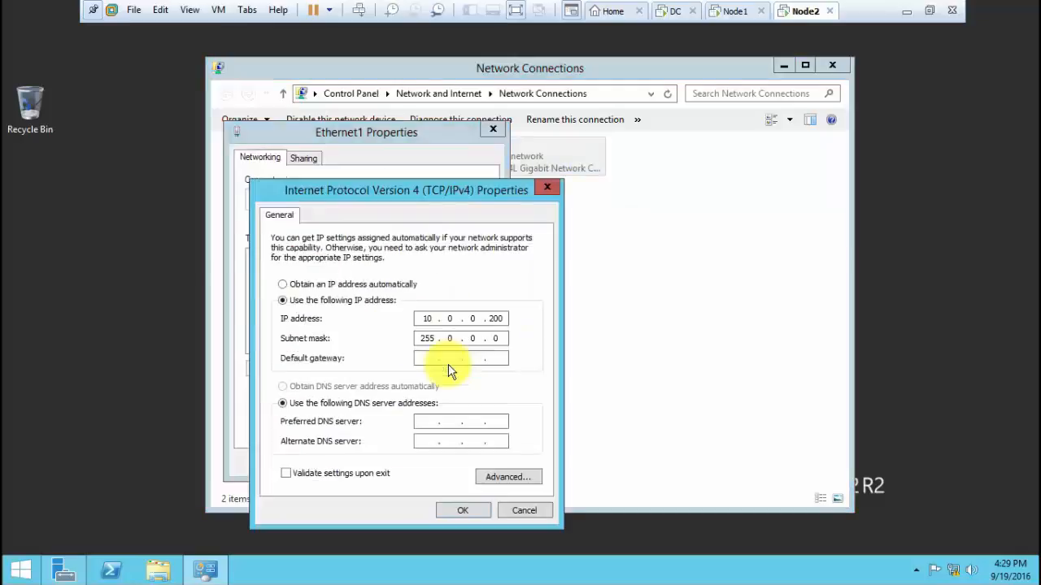
{"action": "left_click", "coordinate": [542, 512]}
{"action": "left_click", "coordinate": [487, 463]}
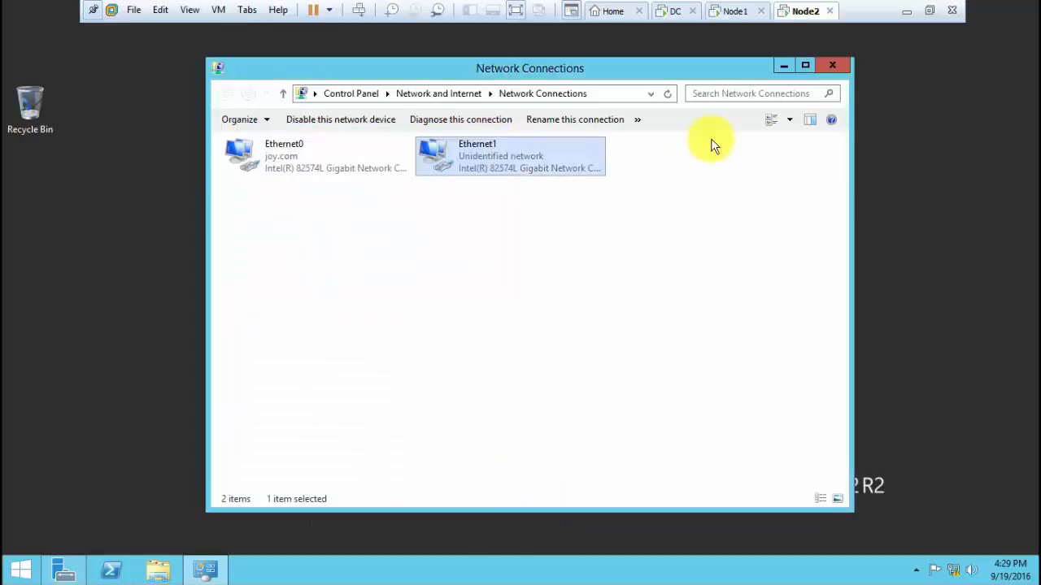
{"action": "left_click", "coordinate": [829, 69]}
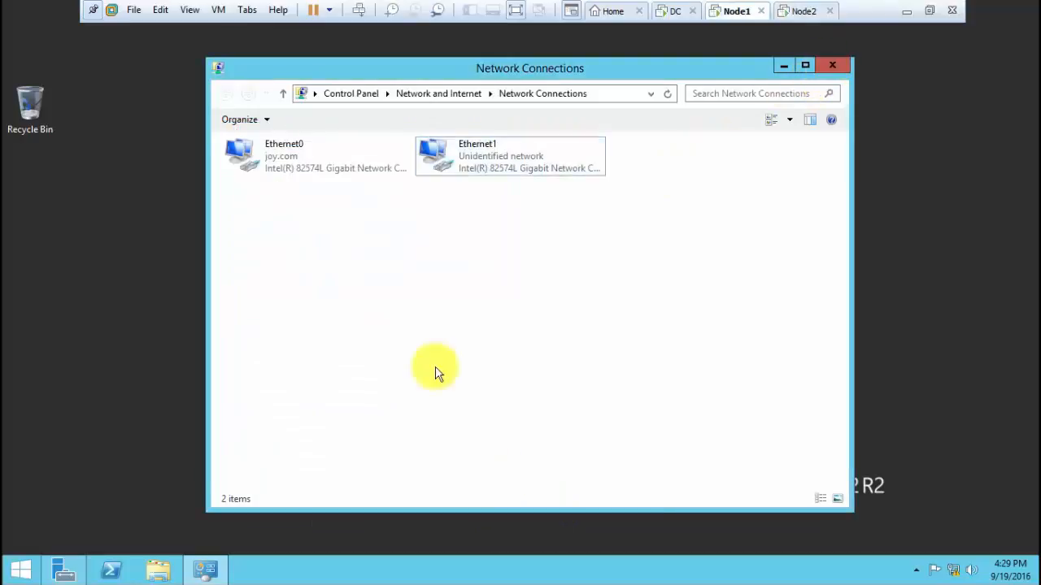
Step: Rename the Ethernet0 connection on Node1 as Production
{"action": "left_click", "coordinate": [301, 158]}
{"action": "right_click", "coordinate": [303, 162]}
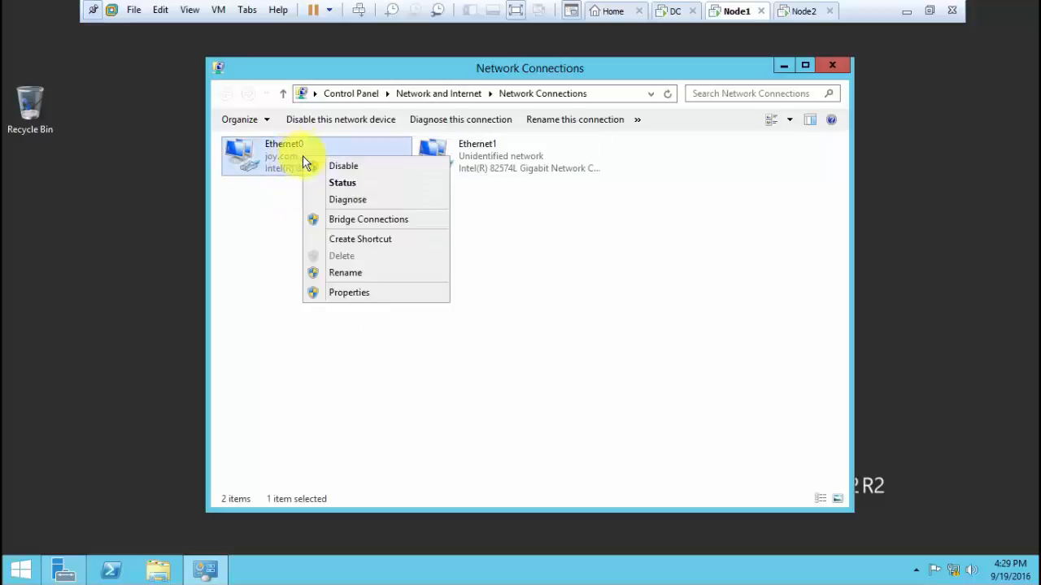
{"action": "left_click", "coordinate": [333, 274]}
{"action": "type", "text": "Produc"}
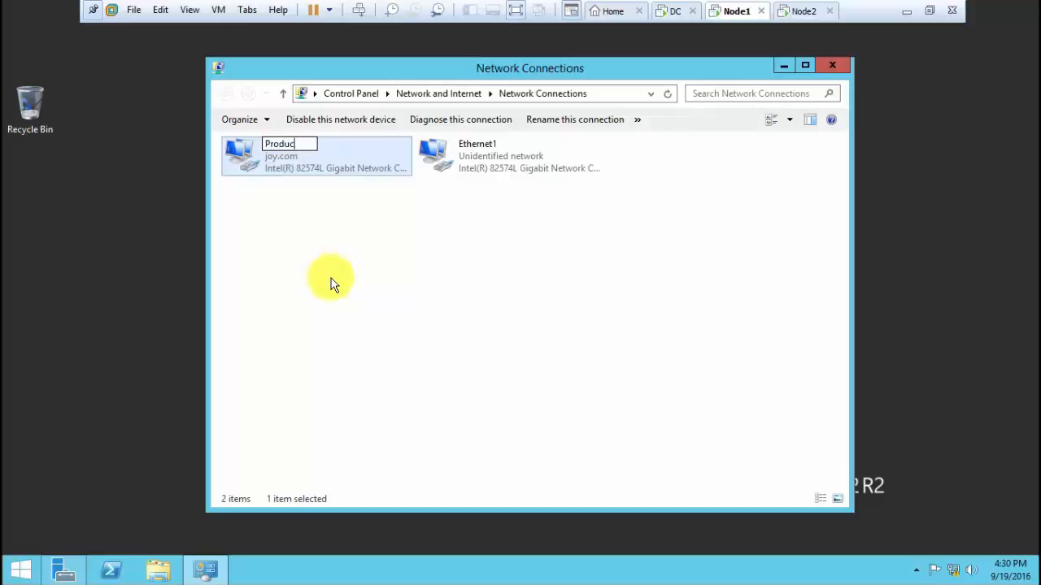
{"action": "type", "text": "tion"}
{"action": "key", "text": "ctrl+a"}
{"action": "key", "text": "Return"}
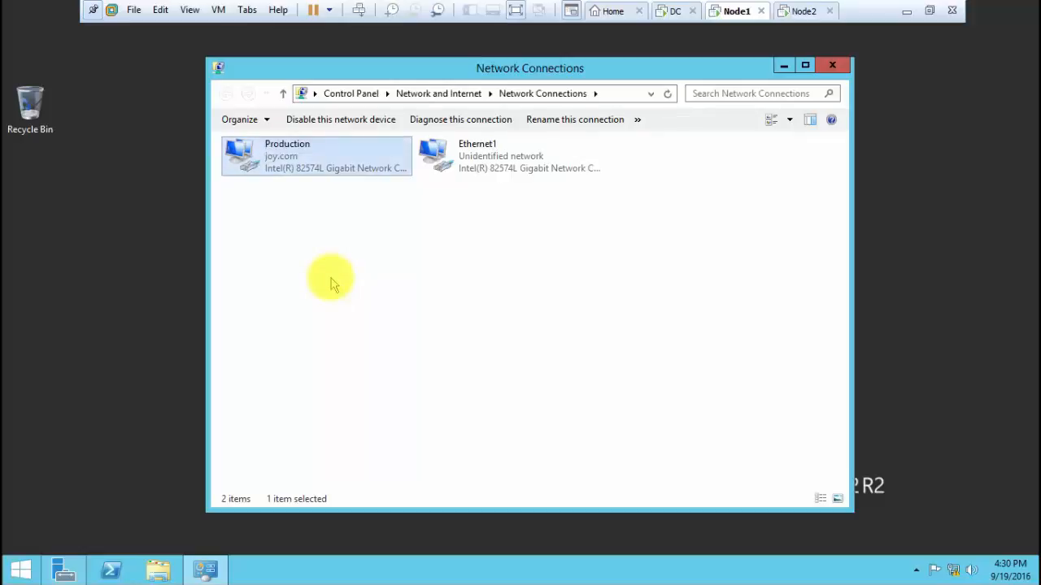
Step: Rename the Ethernet1 connection on Node1 as Heart beat
{"action": "left_click", "coordinate": [492, 150]}
{"action": "right_click", "coordinate": [497, 152]}
{"action": "left_click", "coordinate": [529, 263]}
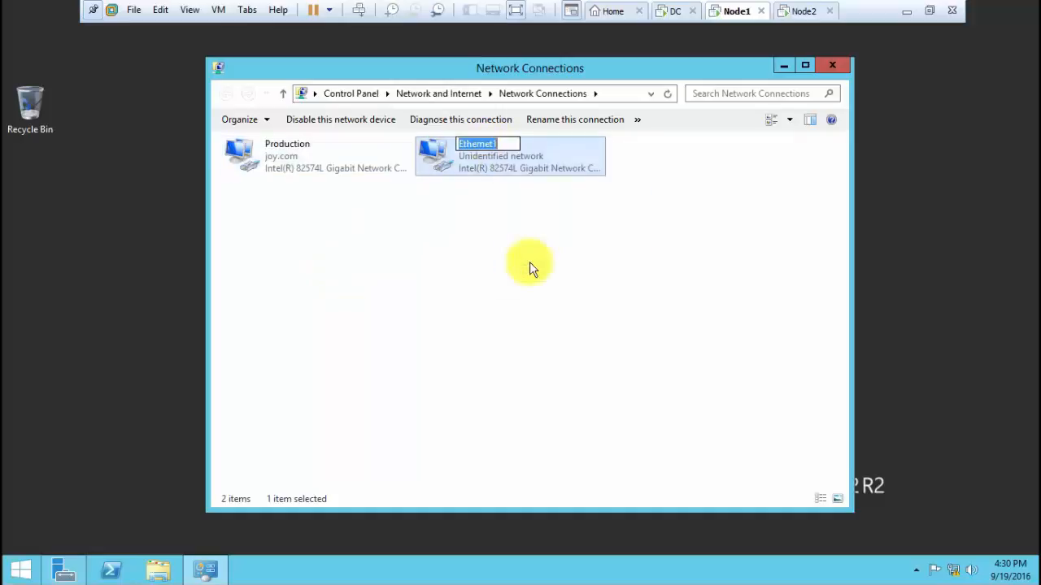
{"action": "type", "text": "Heart"}
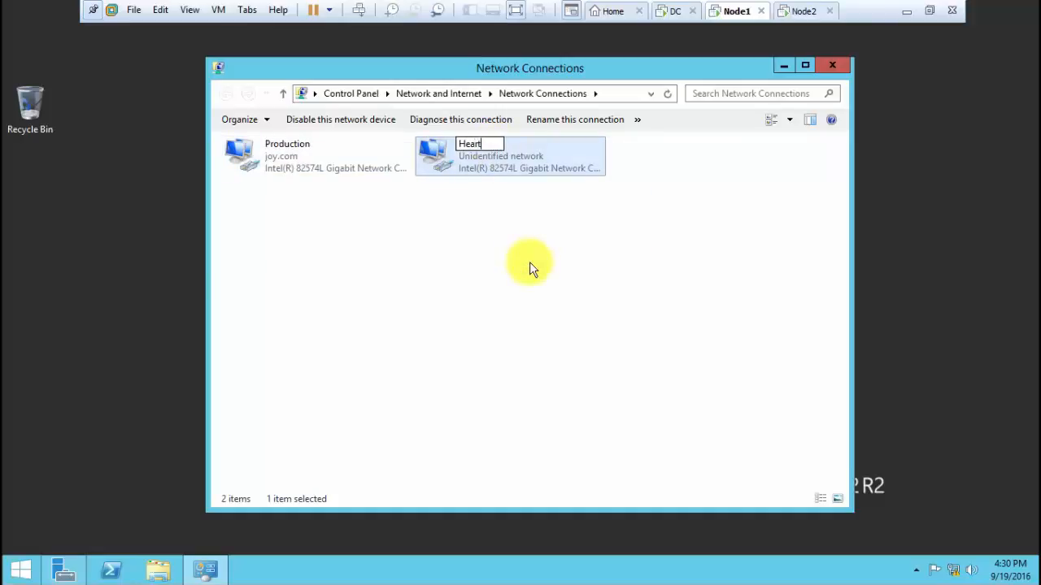
{"action": "type", "text": " beat"}
{"action": "key", "text": "Return"}
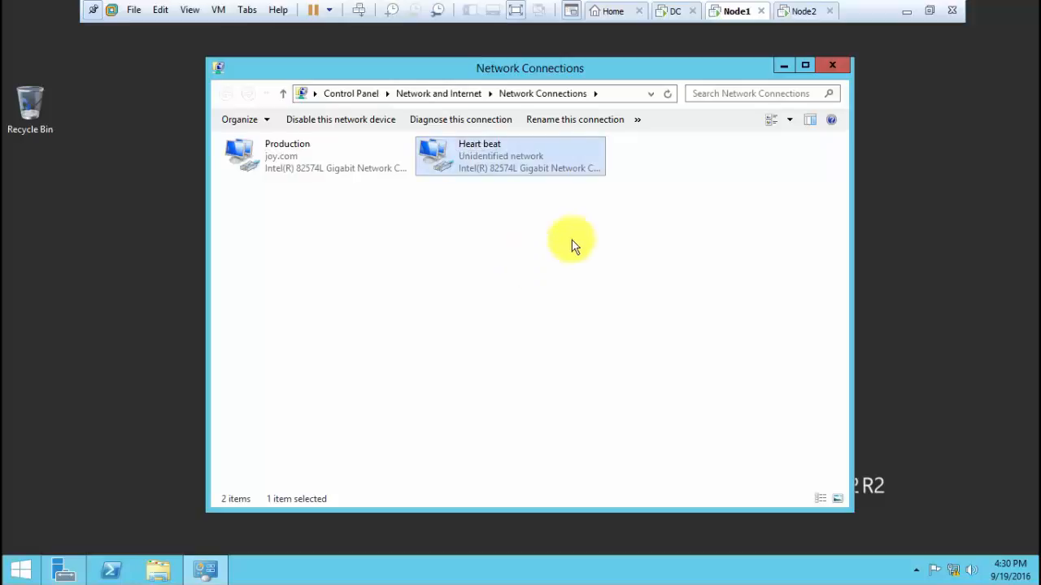
{"action": "left_click", "coordinate": [629, 276]}
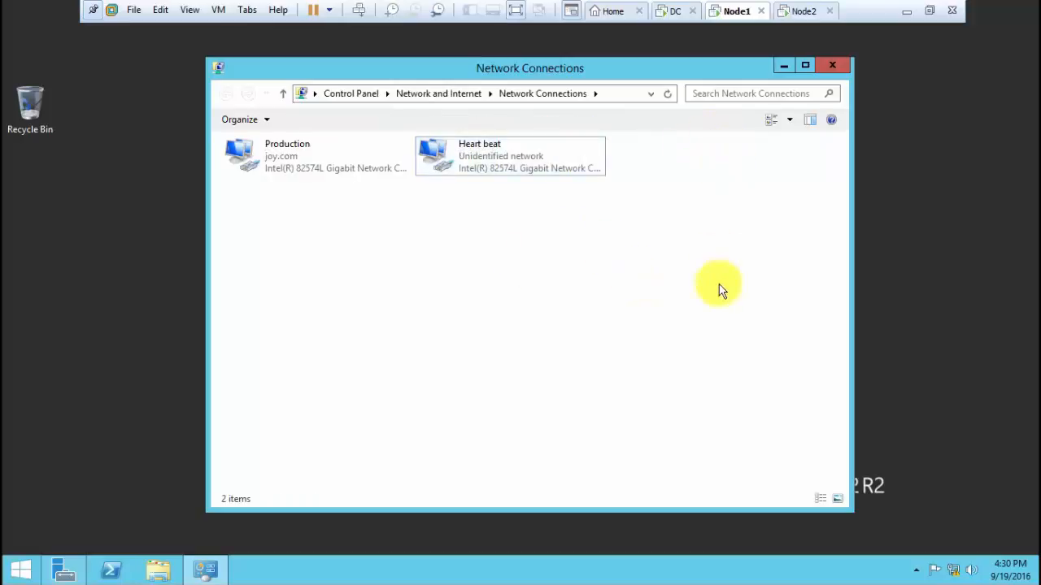
Step: Switch to the Node2 virtual machine, open its Network Connections and rename the Ethernet0 connection as Production
{"action": "left_click", "coordinate": [807, 10]}
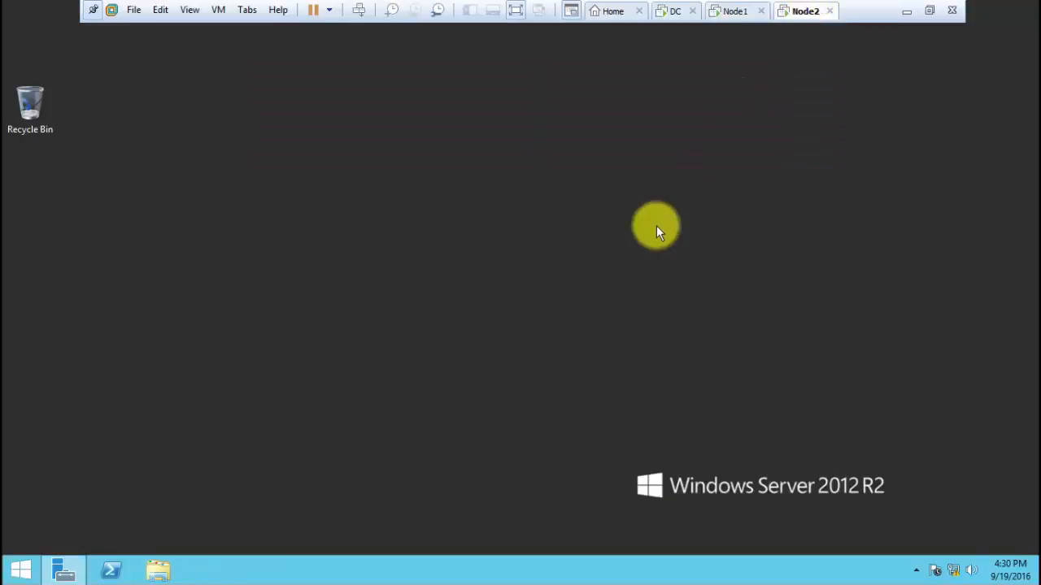
{"action": "key", "text": "super+r"}
{"action": "key", "text": "Return"}
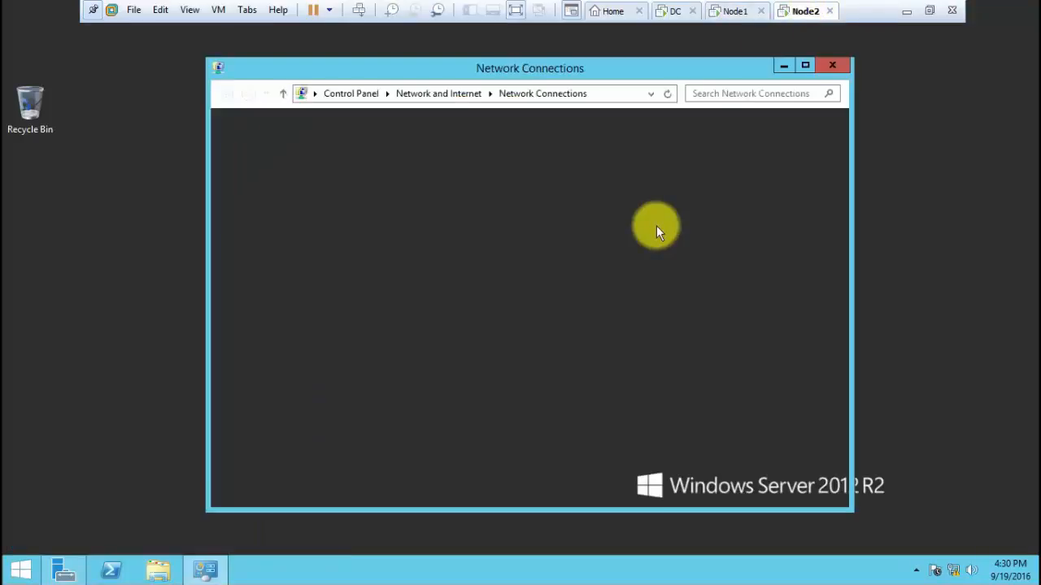
{"action": "left_click", "coordinate": [311, 168]}
{"action": "right_click", "coordinate": [310, 168]}
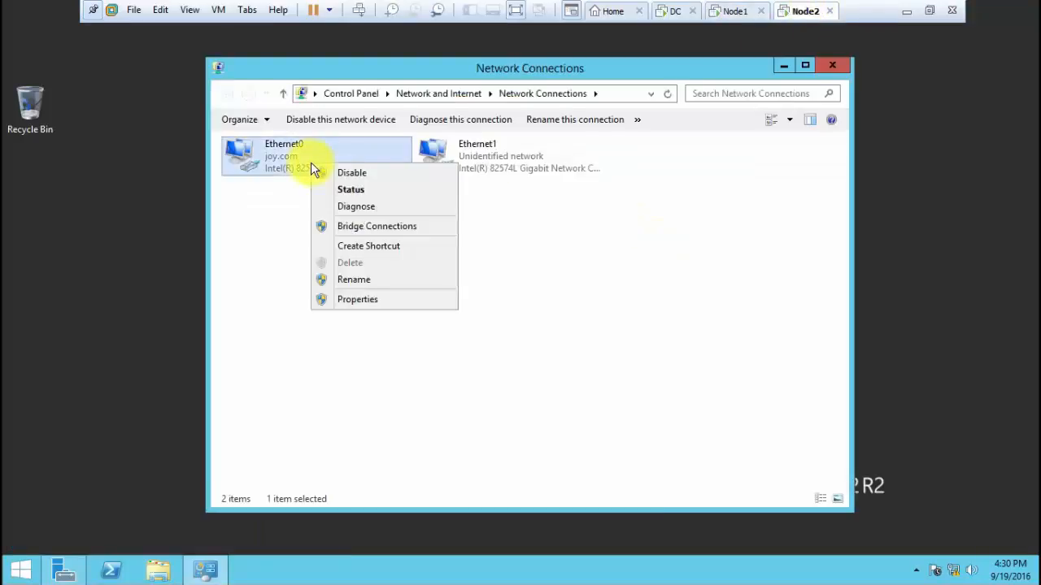
{"action": "left_click", "coordinate": [336, 282]}
{"action": "type", "text": "Production"}
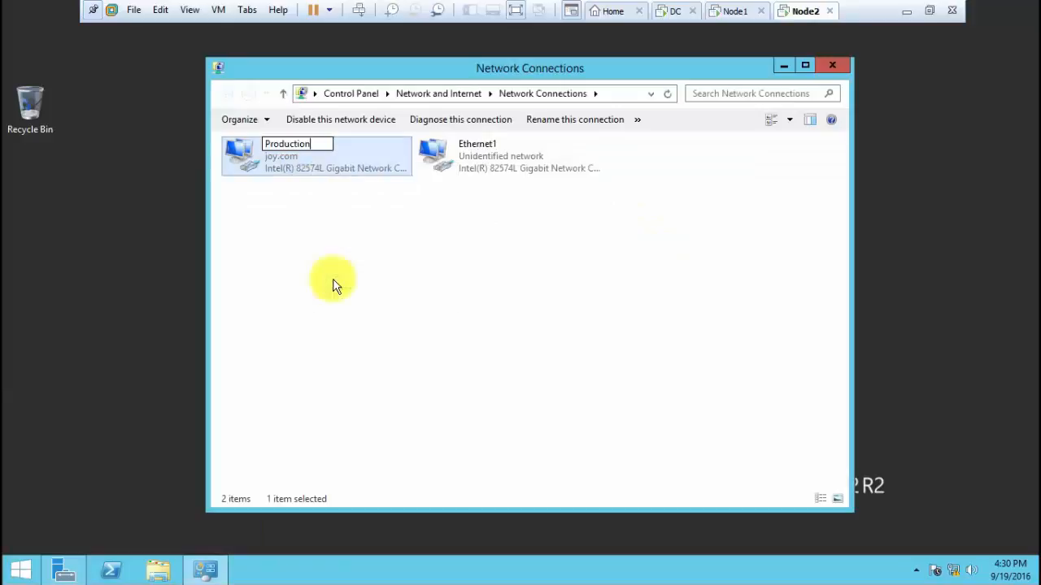
{"action": "key", "text": "Return"}
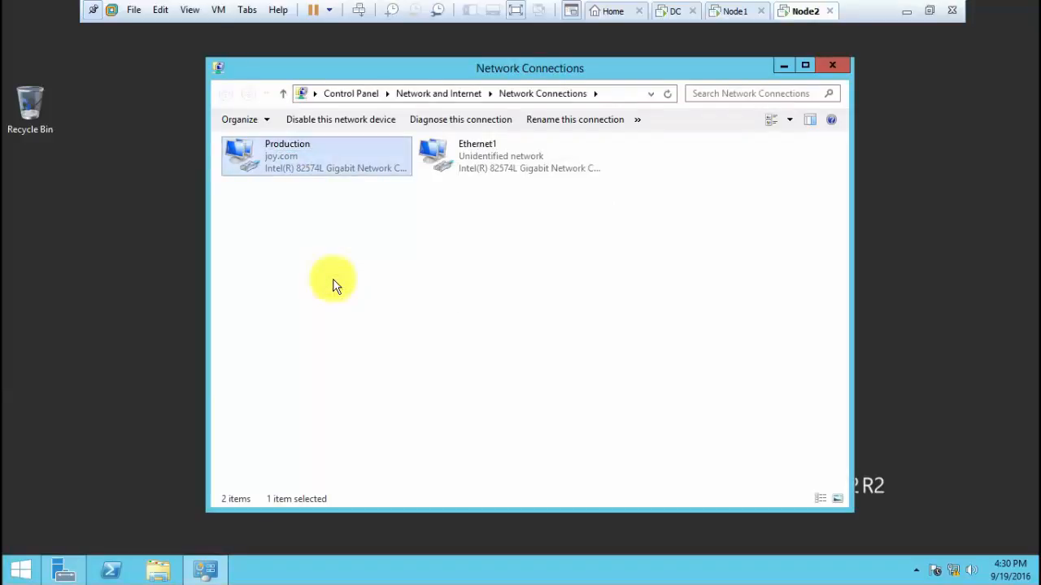
Step: Rename the Ethernet1 connection on Node2 as Heart beat and close that machine's Network Connections window
{"action": "right_click", "coordinate": [470, 148]}
{"action": "left_click", "coordinate": [495, 269]}
{"action": "key", "text": "BackSpace"}
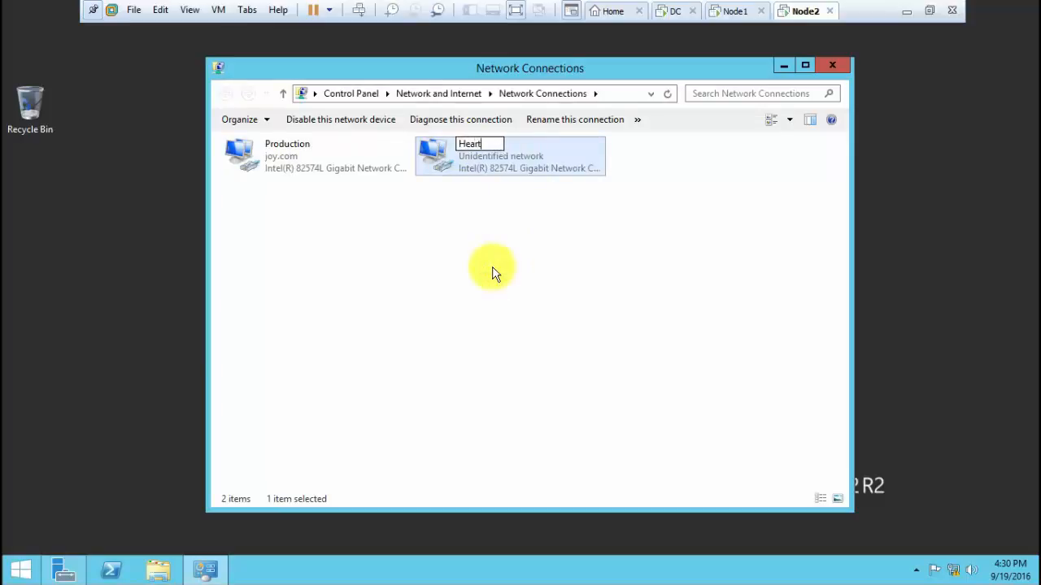
{"action": "key", "text": "Return"}
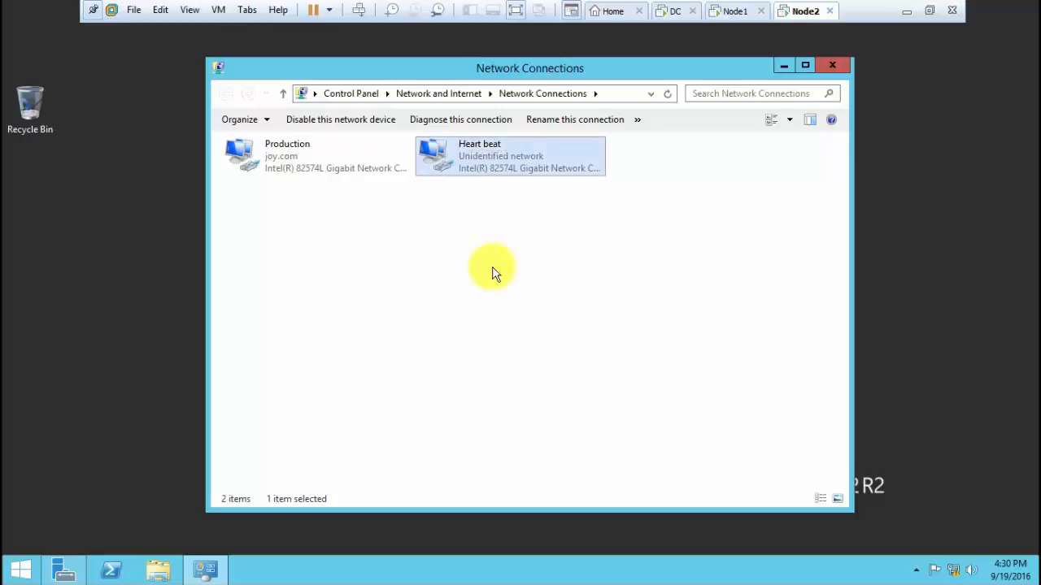
{"action": "left_click", "coordinate": [836, 68]}
Step: Return to Node1 and check the connection order and the bindings of Production and Heart beat in the network Advanced Settings
{"action": "left_click", "coordinate": [735, 11]}
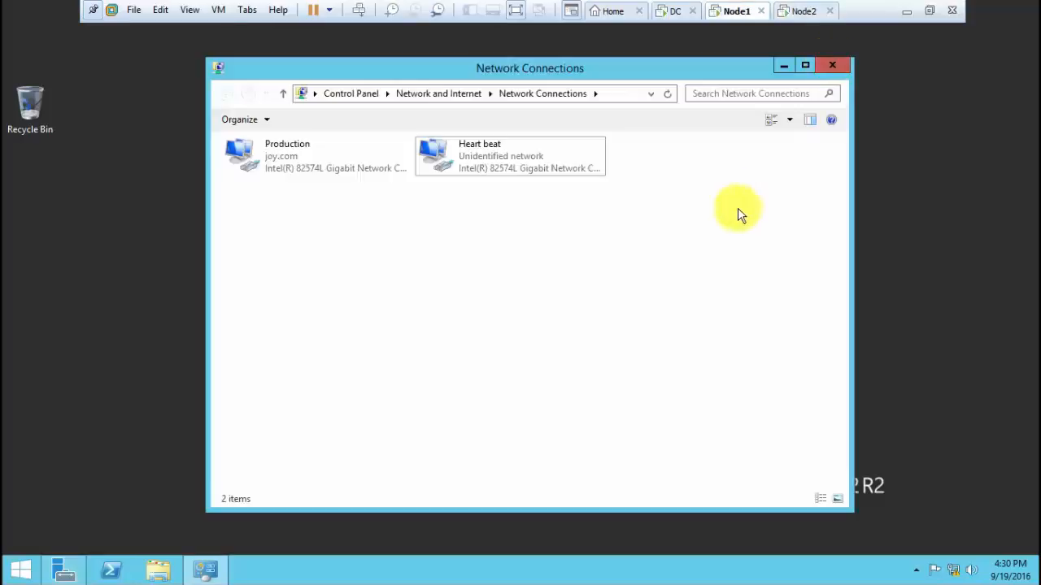
{"action": "key", "text": "alt"}
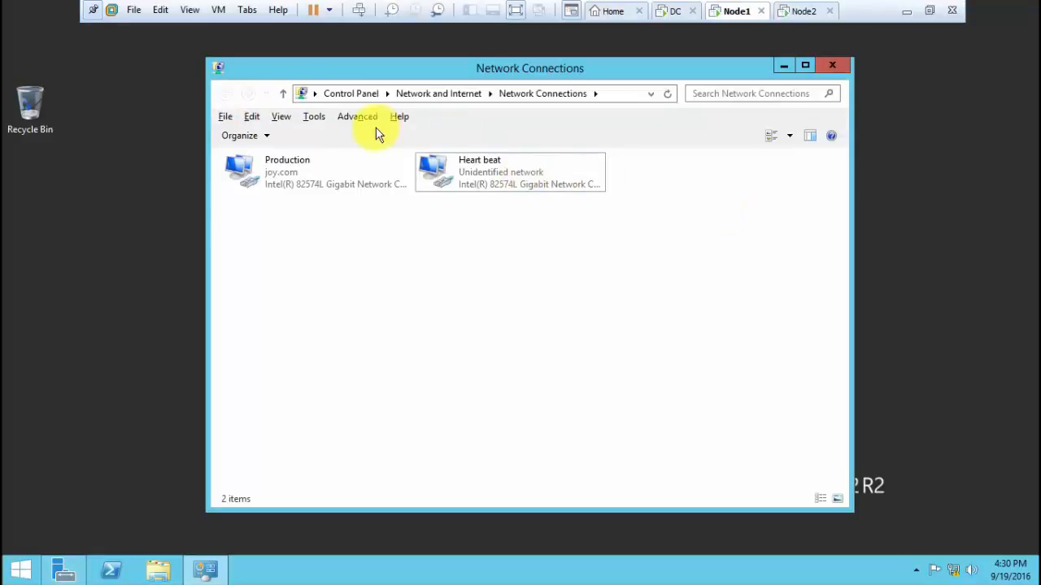
{"action": "left_click", "coordinate": [369, 121]}
{"action": "left_click", "coordinate": [385, 189]}
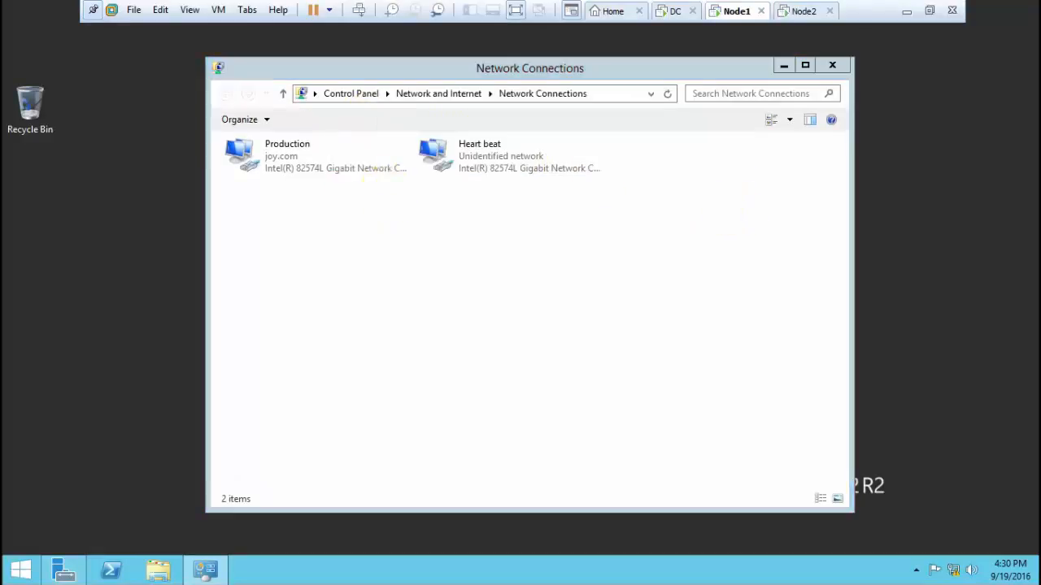
{"action": "left_click", "coordinate": [285, 238]}
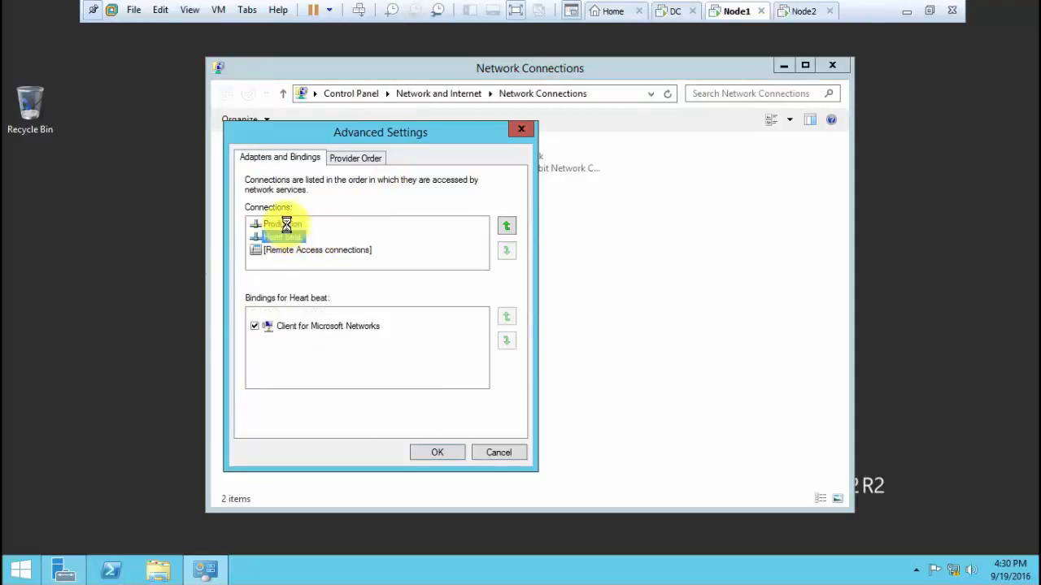
{"action": "left_click", "coordinate": [286, 224]}
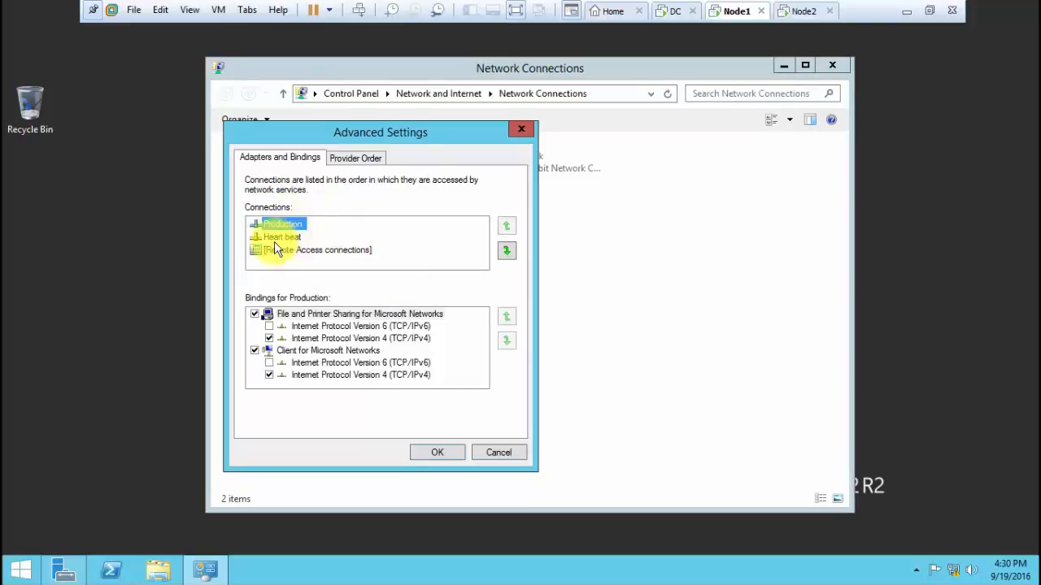
{"action": "left_click", "coordinate": [283, 236]}
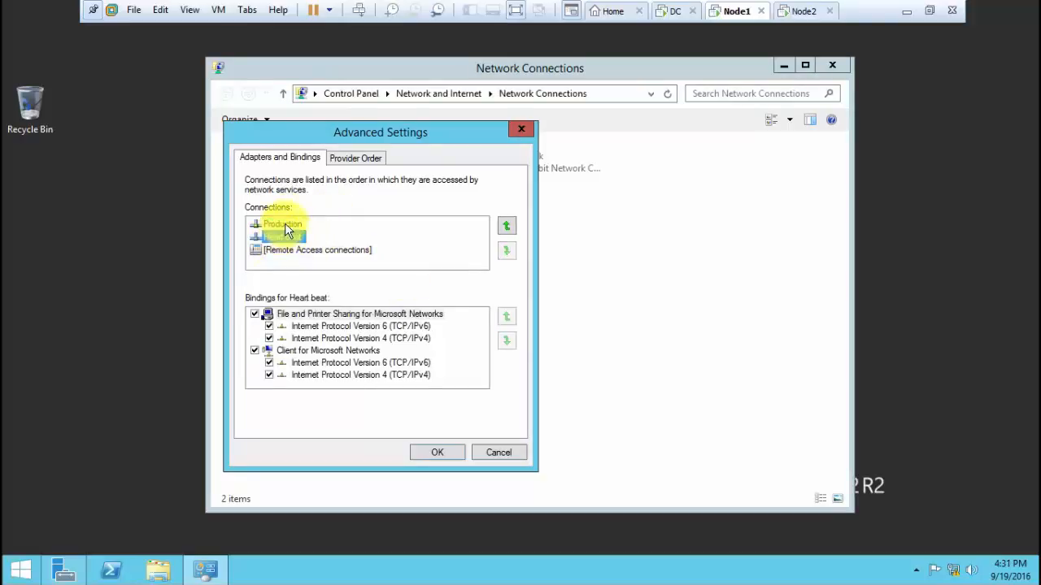
{"action": "left_click", "coordinate": [284, 223]}
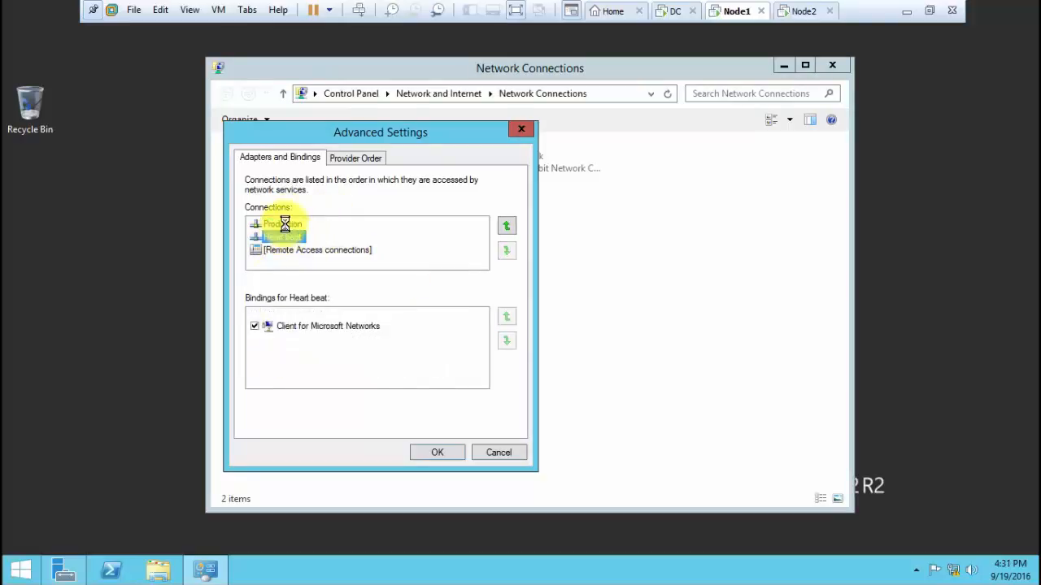
{"action": "left_click", "coordinate": [520, 130]}
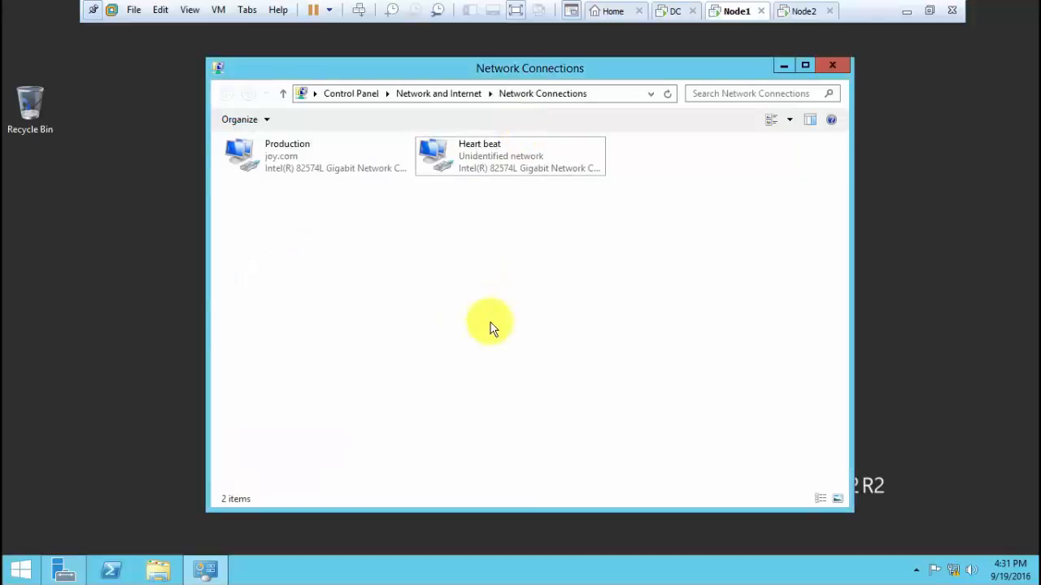
Step: Reopen Network Connections on Node2 and check the connection order and adapter bindings in Advanced Settings without changing them
{"action": "left_click", "coordinate": [804, 10]}
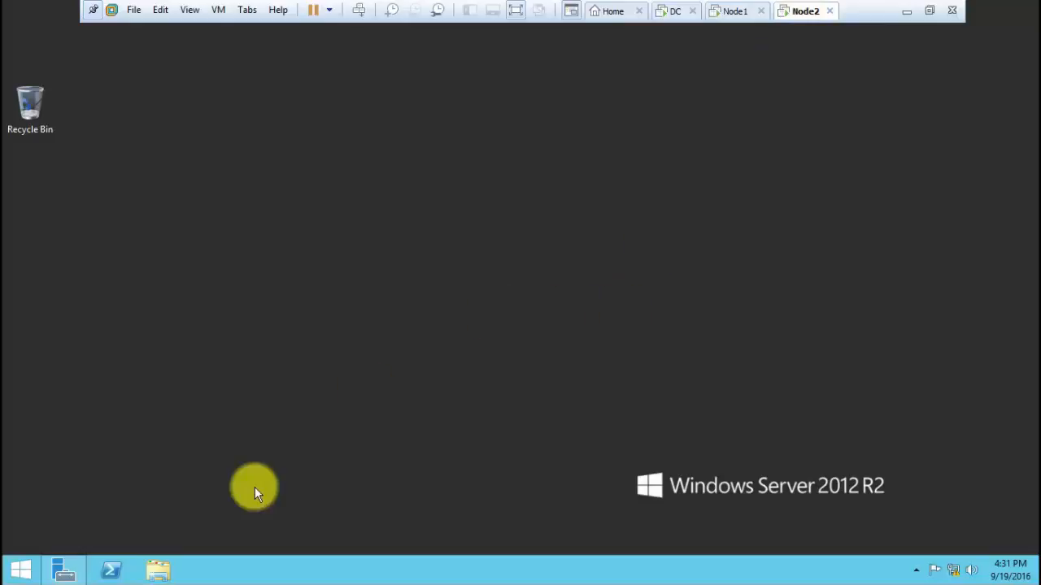
{"action": "key", "text": "super+r"}
{"action": "key", "text": "Return"}
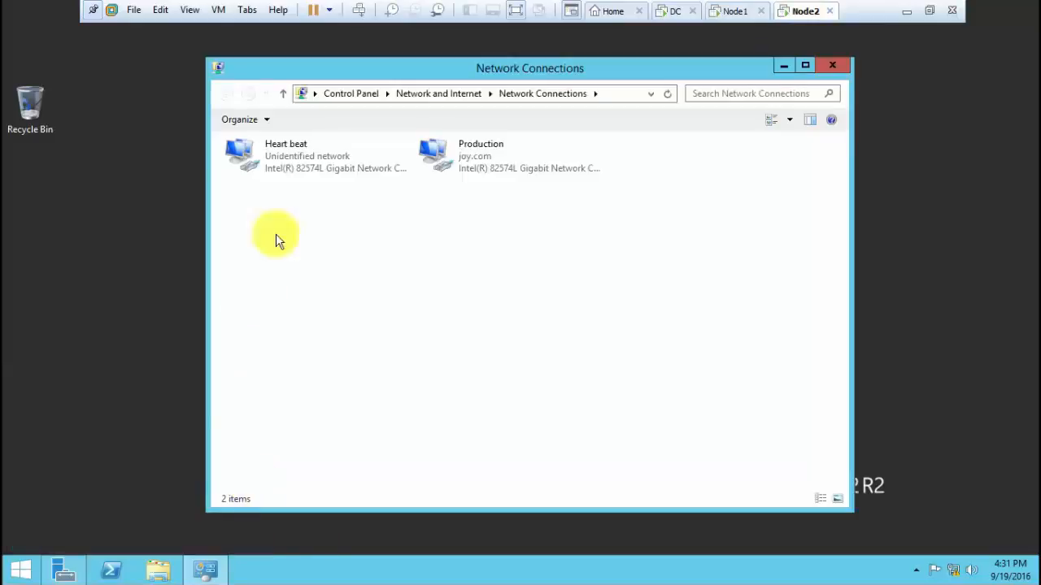
{"action": "key", "text": "alt"}
{"action": "left_click", "coordinate": [366, 116]}
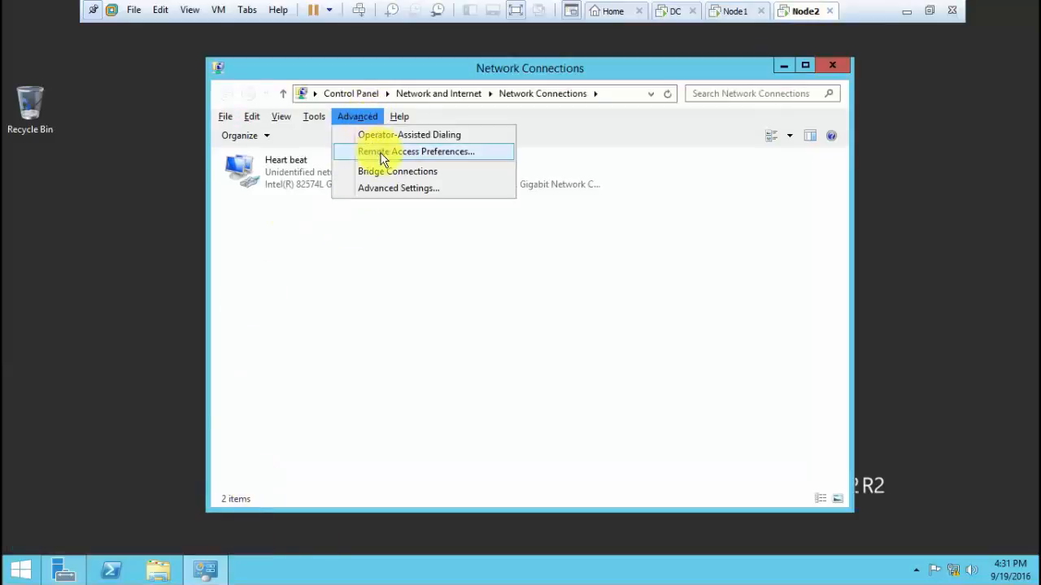
{"action": "left_click", "coordinate": [386, 187]}
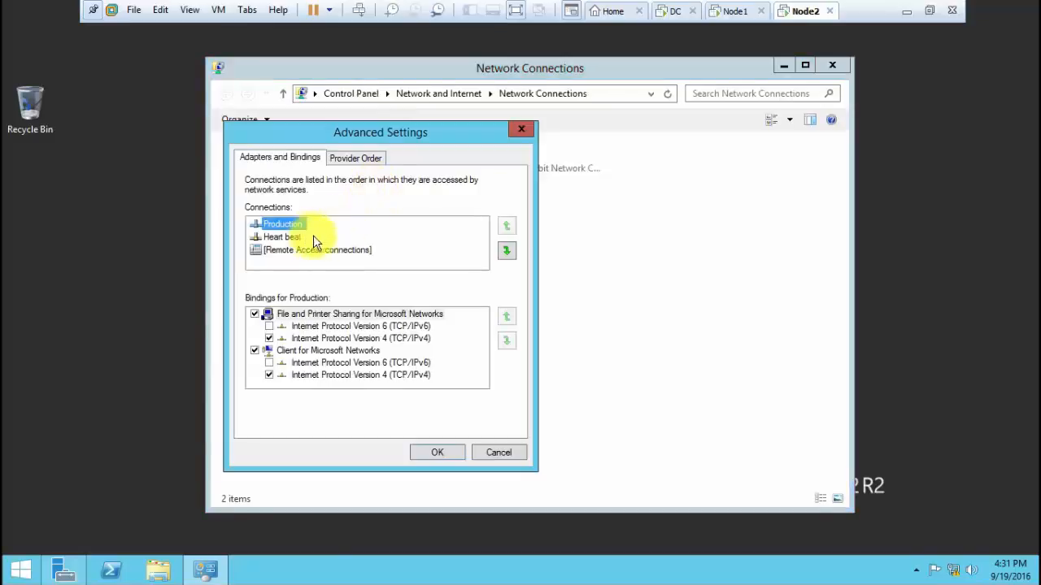
{"action": "left_click", "coordinate": [288, 236]}
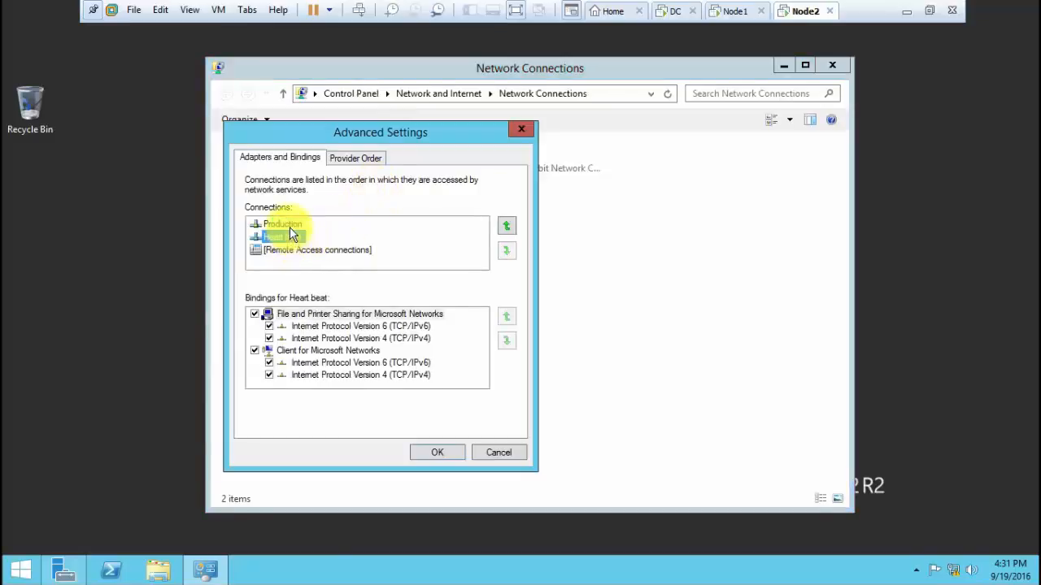
{"action": "left_click", "coordinate": [291, 226]}
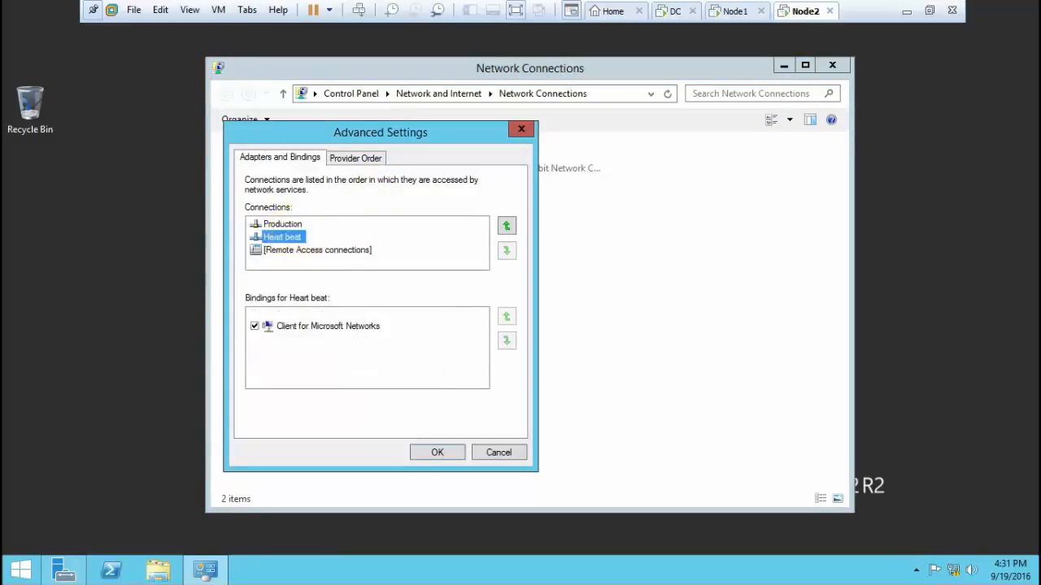
{"action": "left_click", "coordinate": [496, 447]}
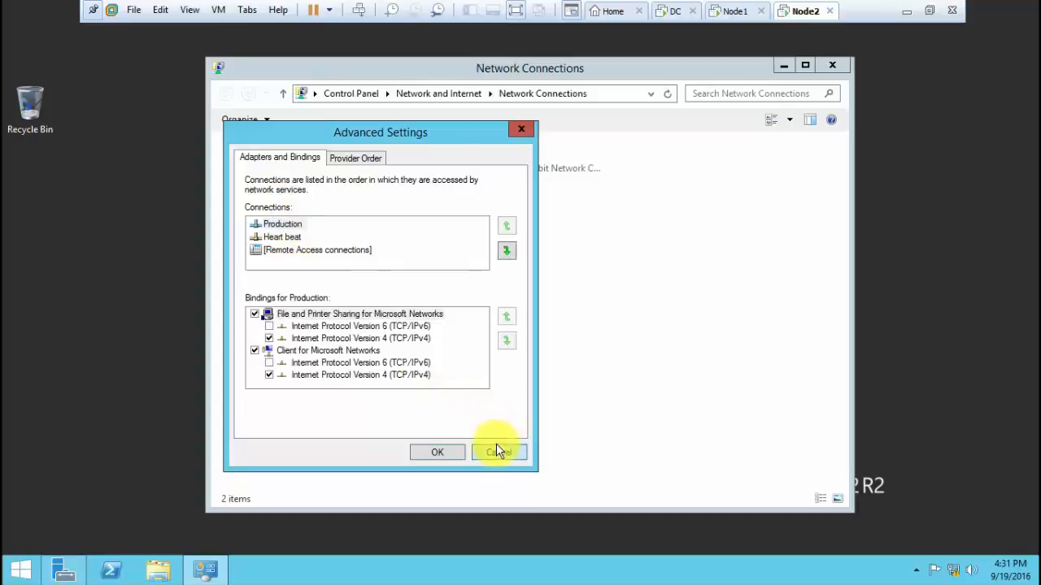
Step: Close the Network Connections windows on Node2 and Node1
{"action": "left_click", "coordinate": [840, 69]}
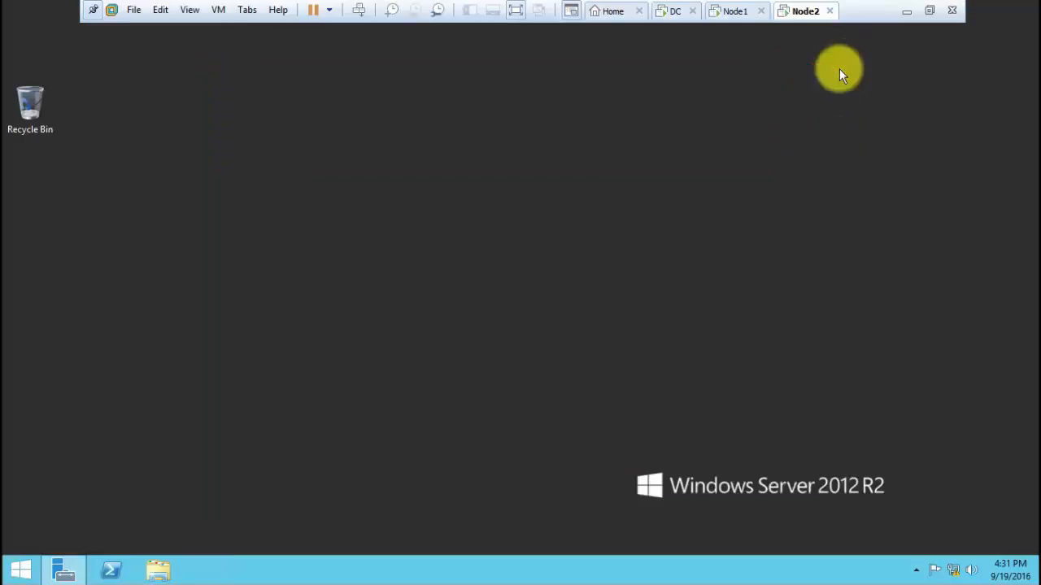
{"action": "left_click", "coordinate": [735, 11]}
{"action": "left_click", "coordinate": [836, 65]}
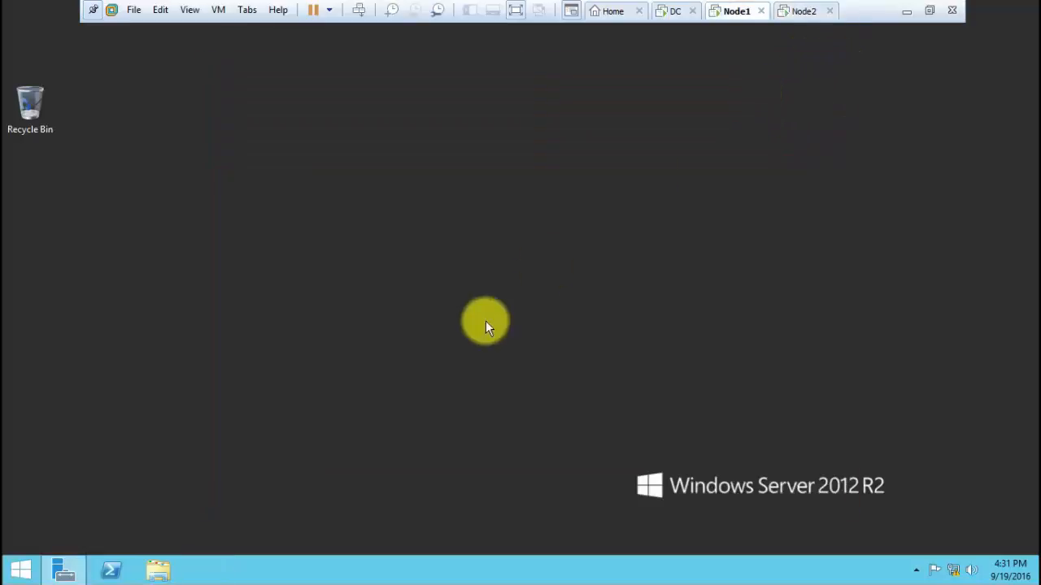
Step: Open Server Manager on Node1, start the Add Roles and Features Wizard and pass its introductory page
{"action": "left_click", "coordinate": [68, 571]}
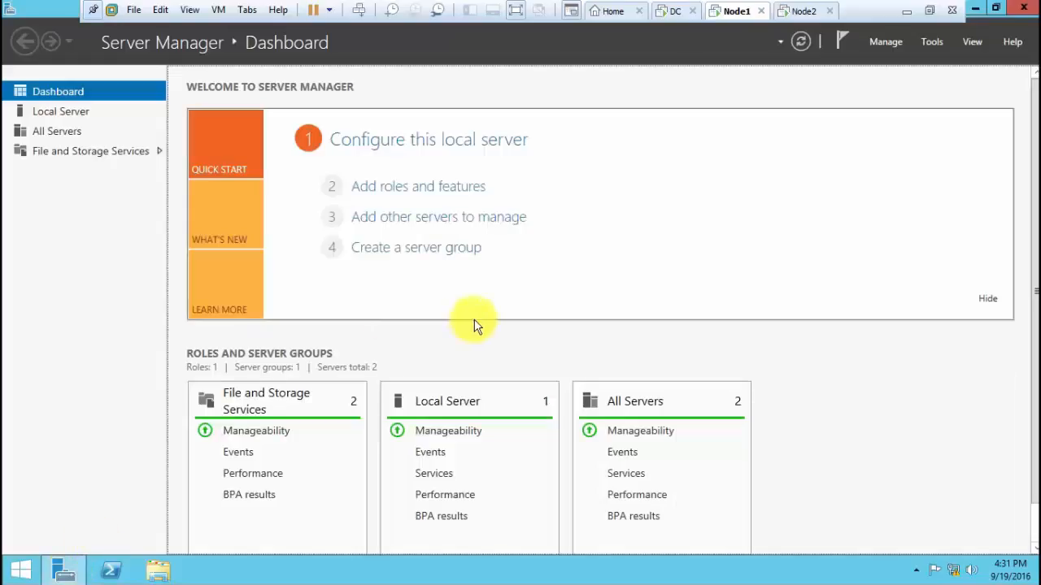
{"action": "left_click", "coordinate": [886, 36]}
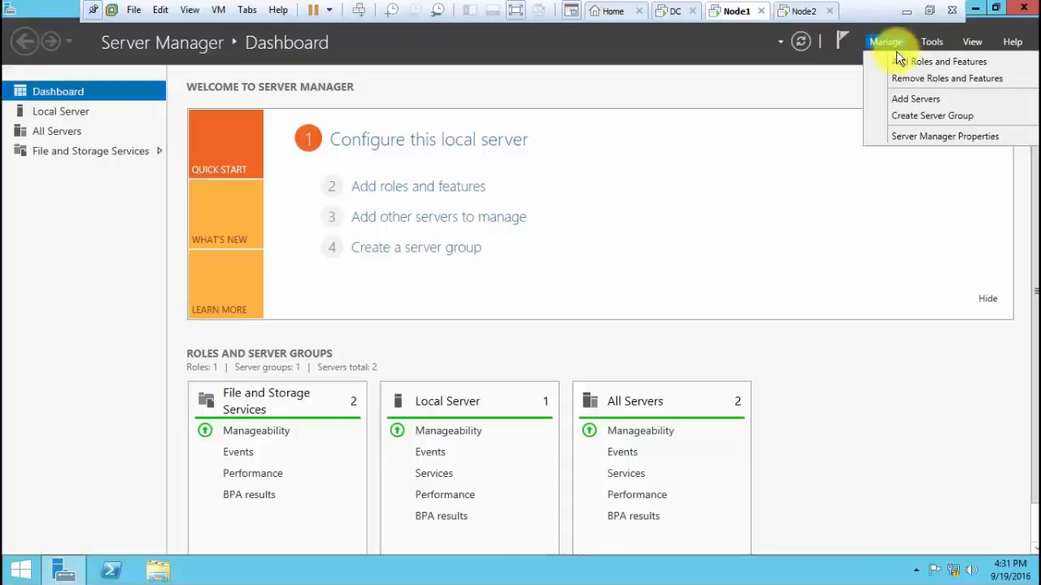
{"action": "left_click", "coordinate": [896, 57]}
{"action": "key", "text": "Return"}
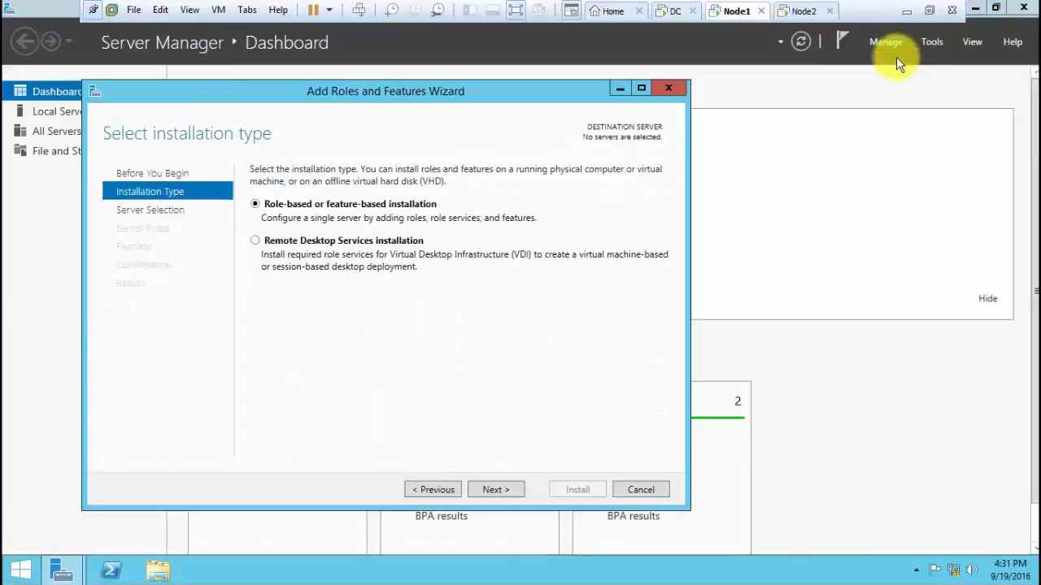
Step: Keep the role-based or feature-based installation, select node1.joy.com as destination server and proceed to the feature selection without adding roles
{"action": "left_click", "coordinate": [498, 492]}
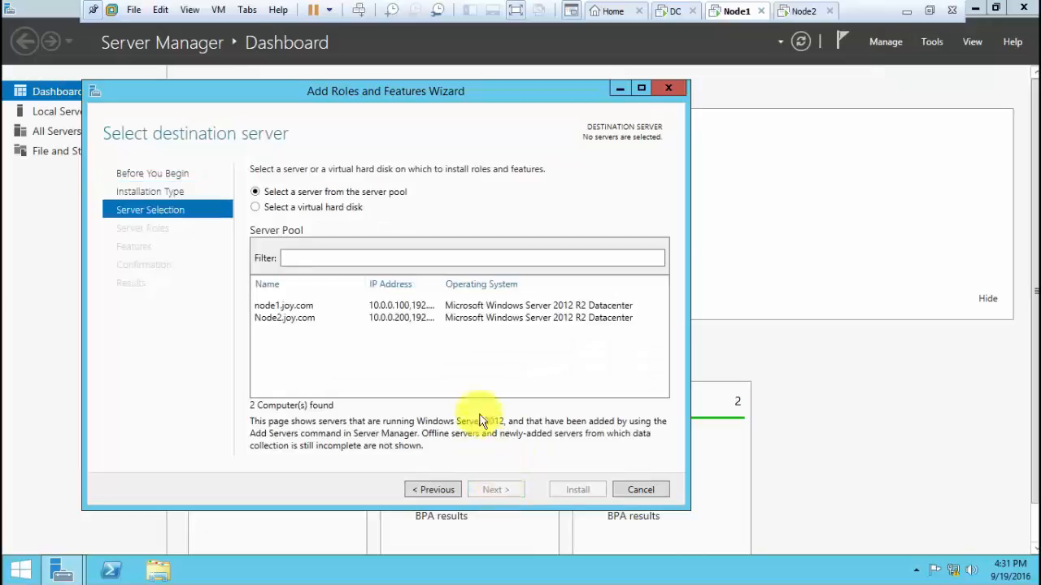
{"action": "left_click", "coordinate": [523, 307]}
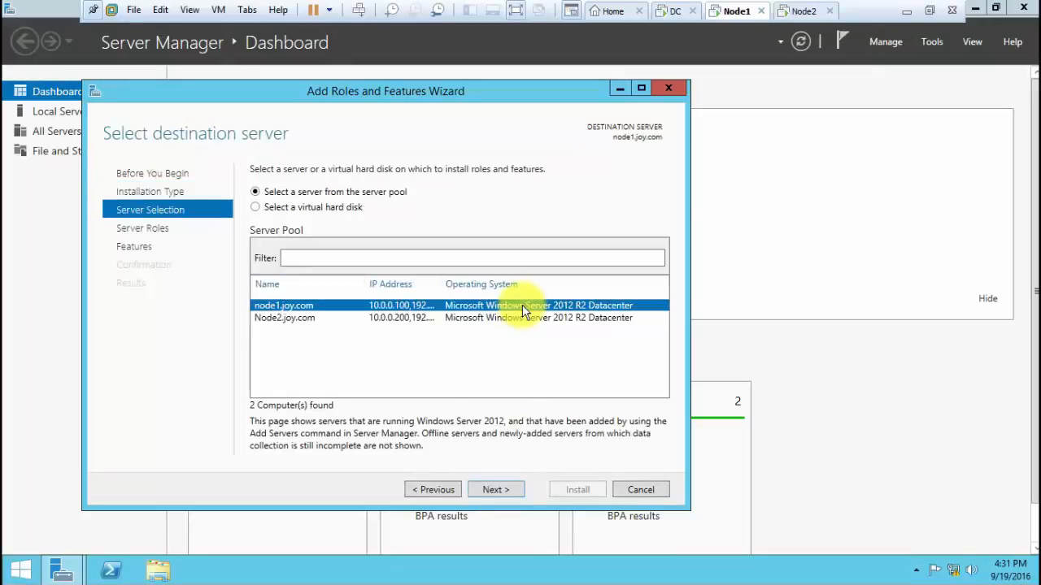
{"action": "left_click", "coordinate": [502, 492]}
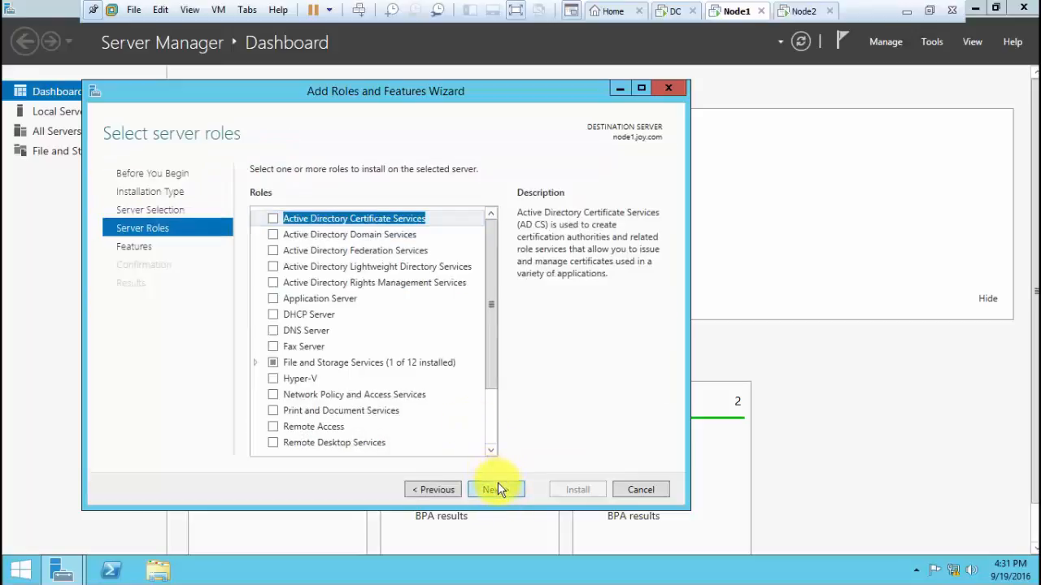
{"action": "left_click", "coordinate": [498, 488]}
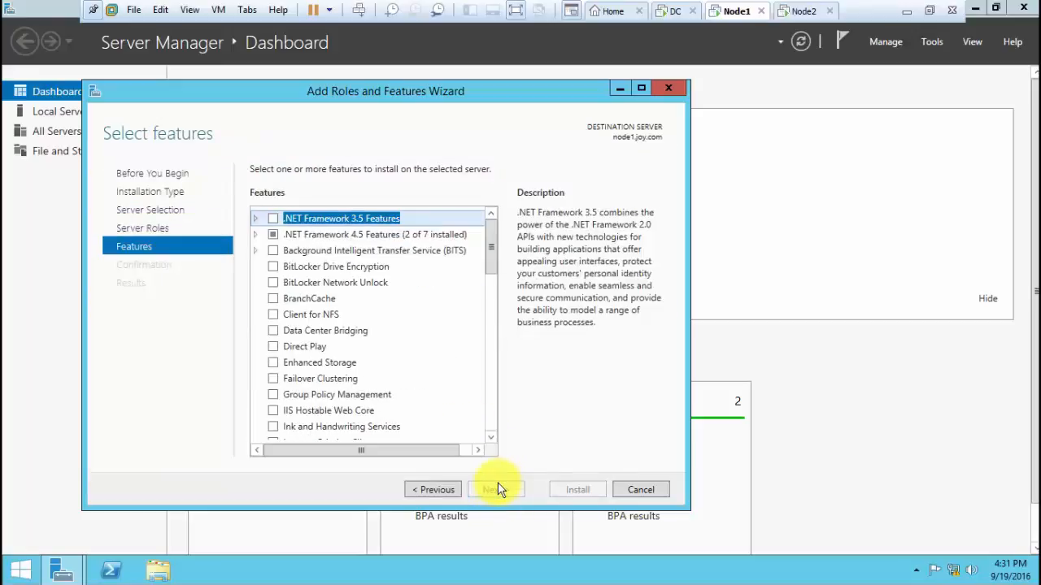
Step: Select the Failover Clustering feature with its management tools and install it on node1.joy.com without automatic restart
{"action": "left_click", "coordinate": [275, 380]}
{"action": "left_click", "coordinate": [429, 423]}
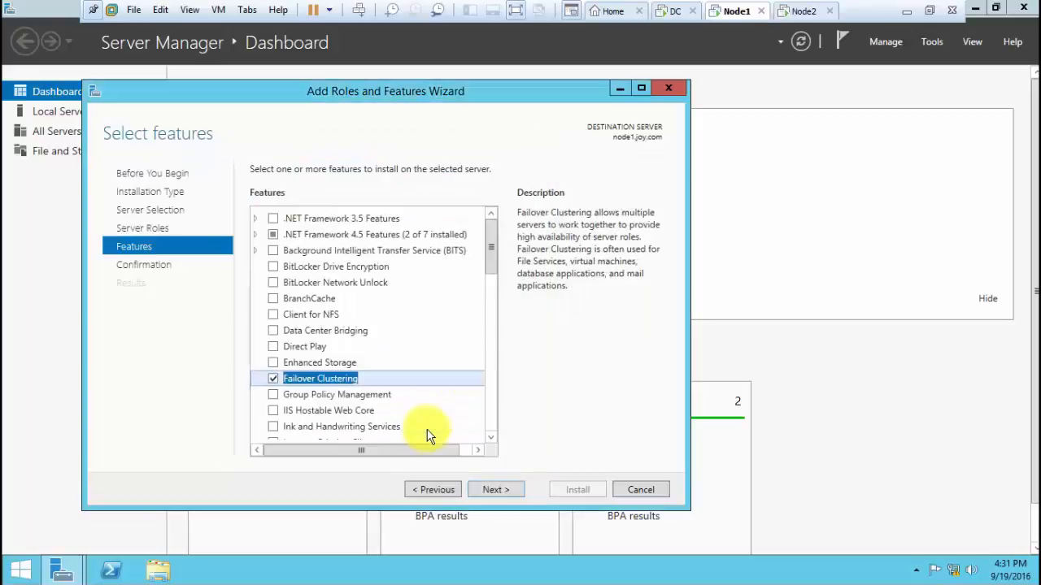
{"action": "left_click", "coordinate": [496, 489]}
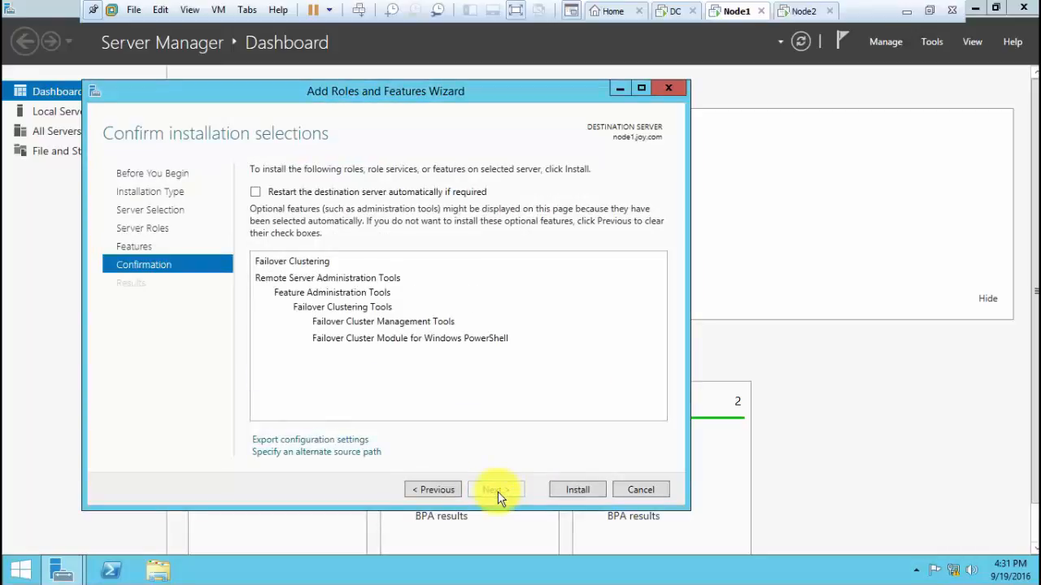
{"action": "left_click", "coordinate": [576, 489]}
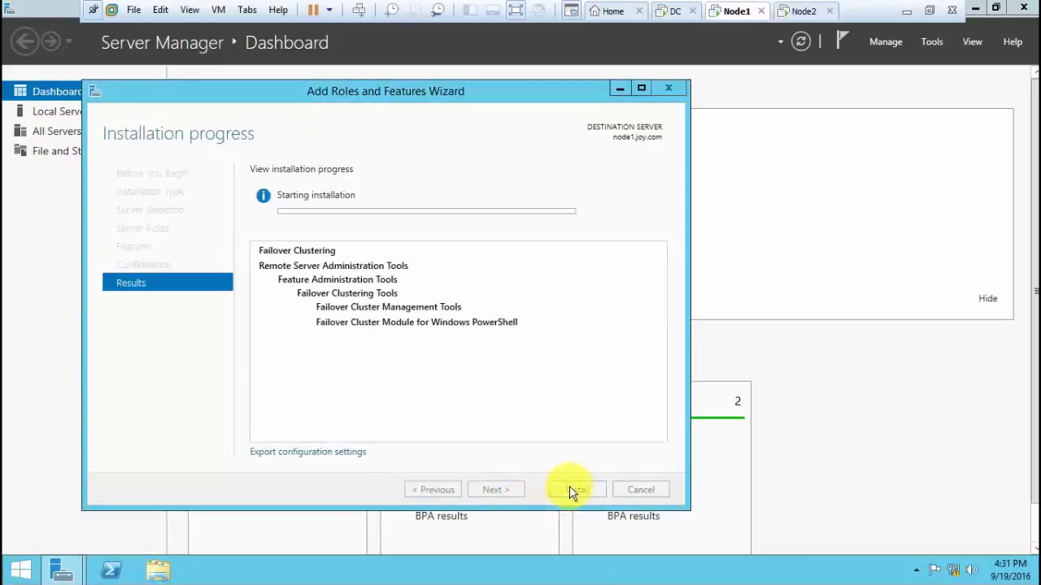
Step: Open Server Manager on Node2, start the Add Roles and Features Wizard and proceed to the destination server selection
{"action": "left_click", "coordinate": [797, 10]}
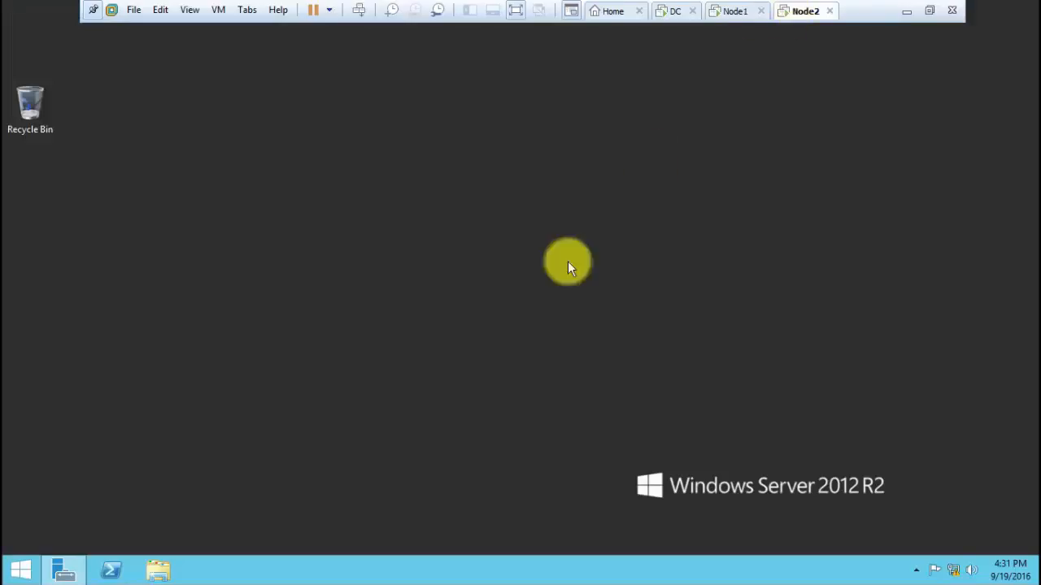
{"action": "left_click", "coordinate": [70, 570]}
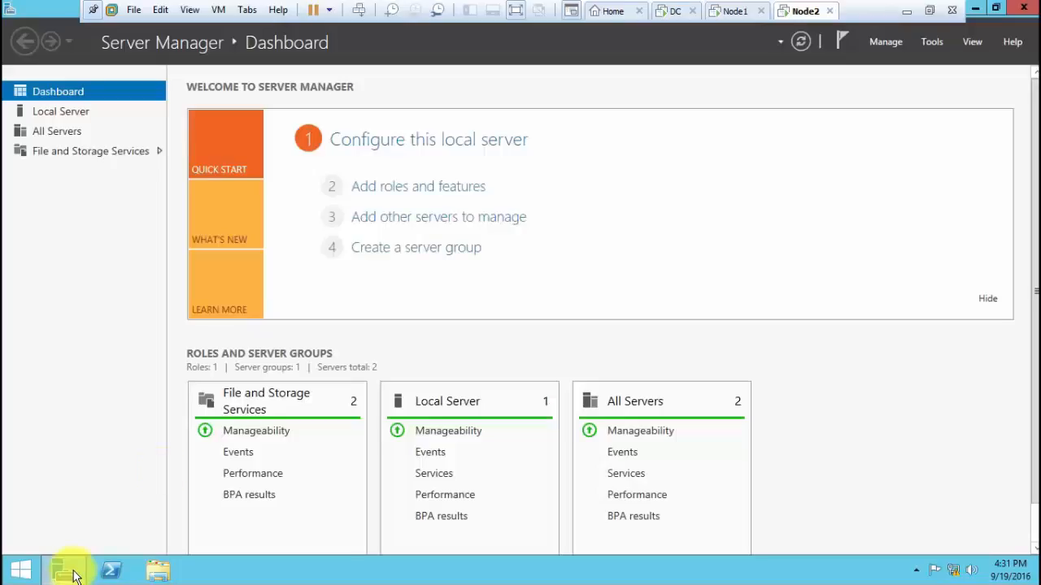
{"action": "left_click", "coordinate": [888, 44]}
{"action": "left_click", "coordinate": [897, 62]}
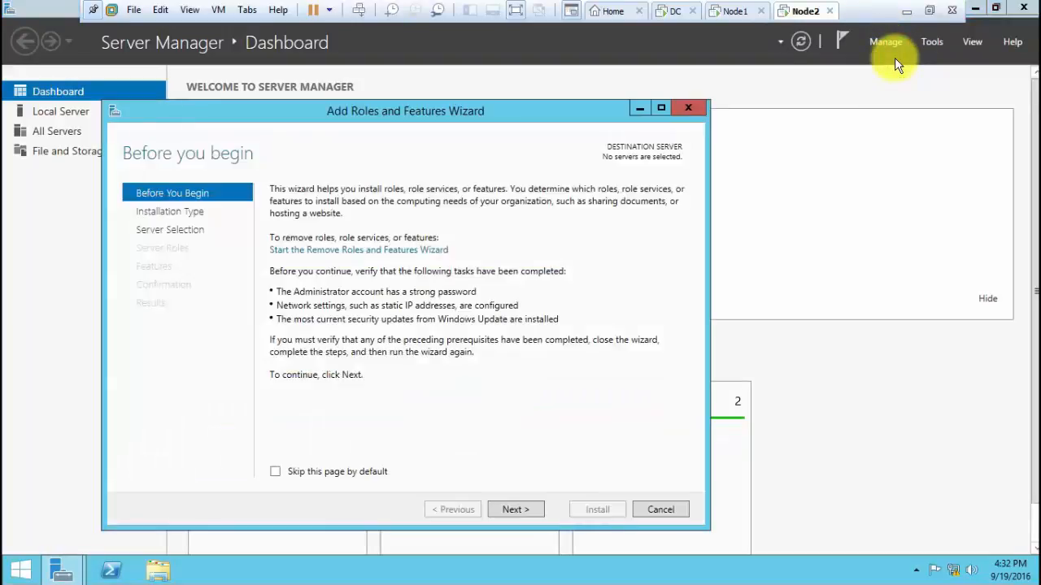
{"action": "left_click", "coordinate": [512, 515]}
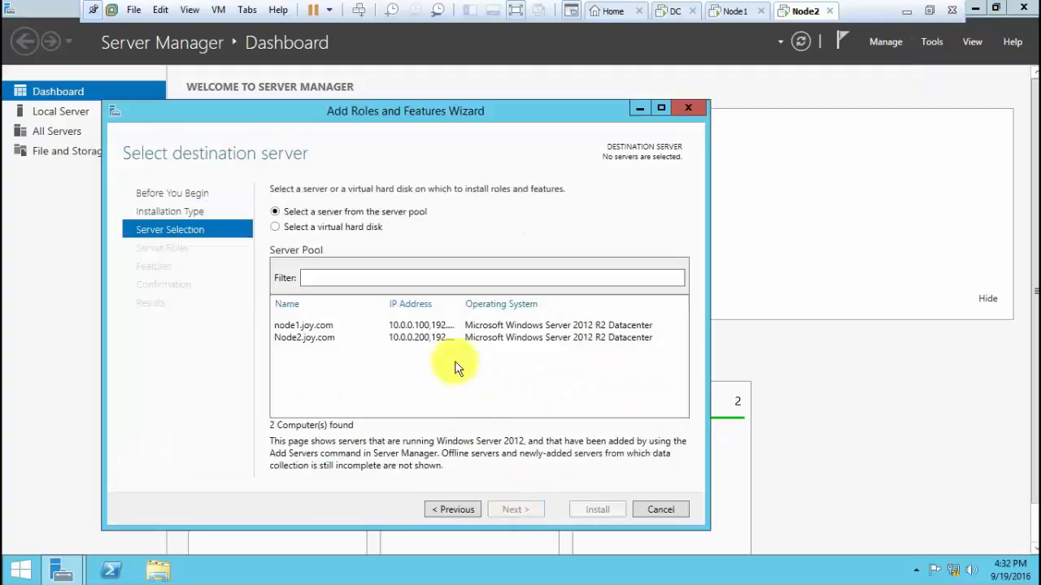
Step: Select Node2.joy.com as destination server and proceed to the feature selection without adding roles
{"action": "left_click", "coordinate": [460, 344]}
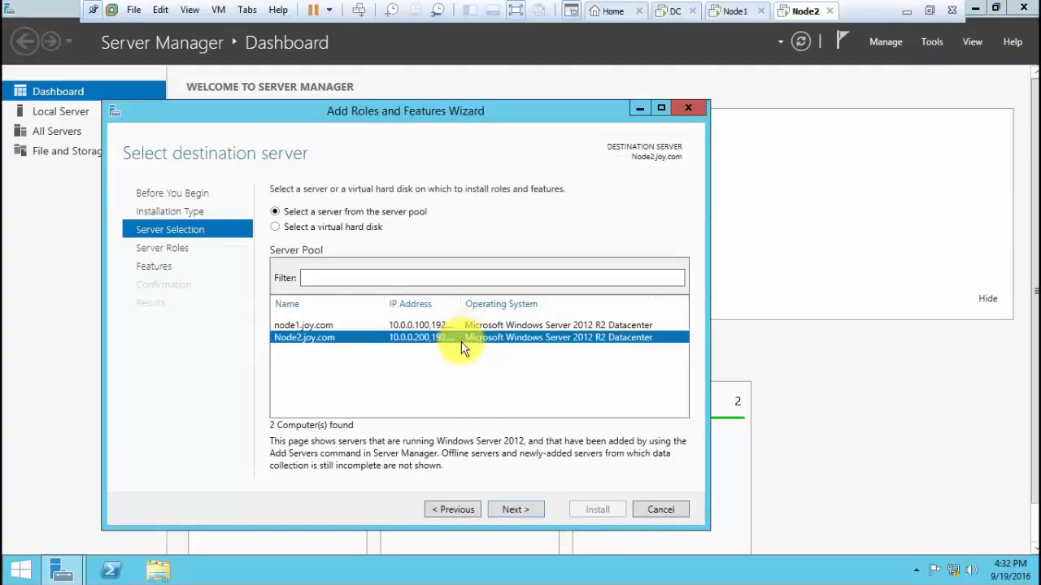
{"action": "left_click", "coordinate": [510, 511]}
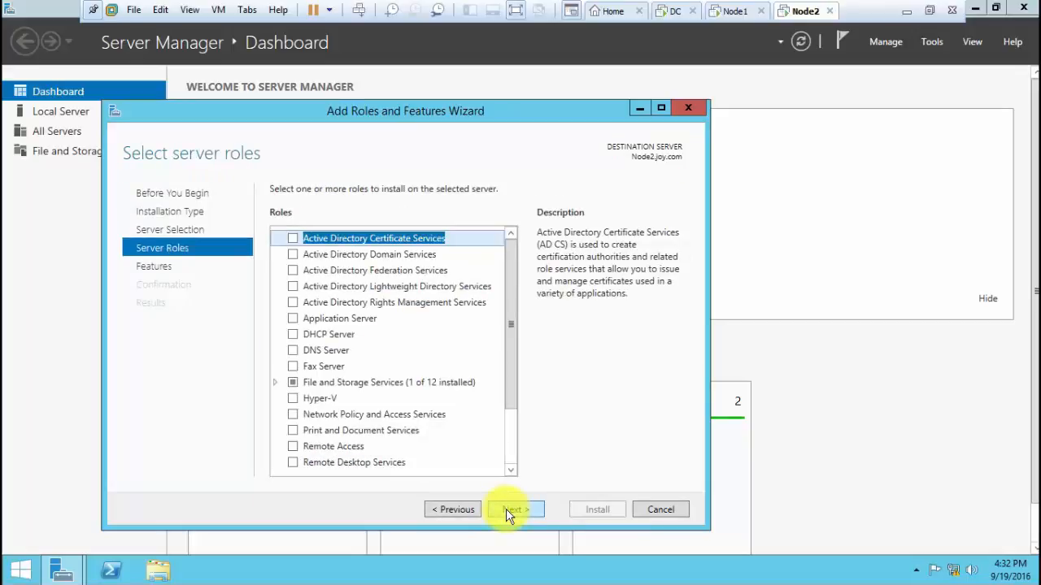
{"action": "left_click", "coordinate": [506, 508]}
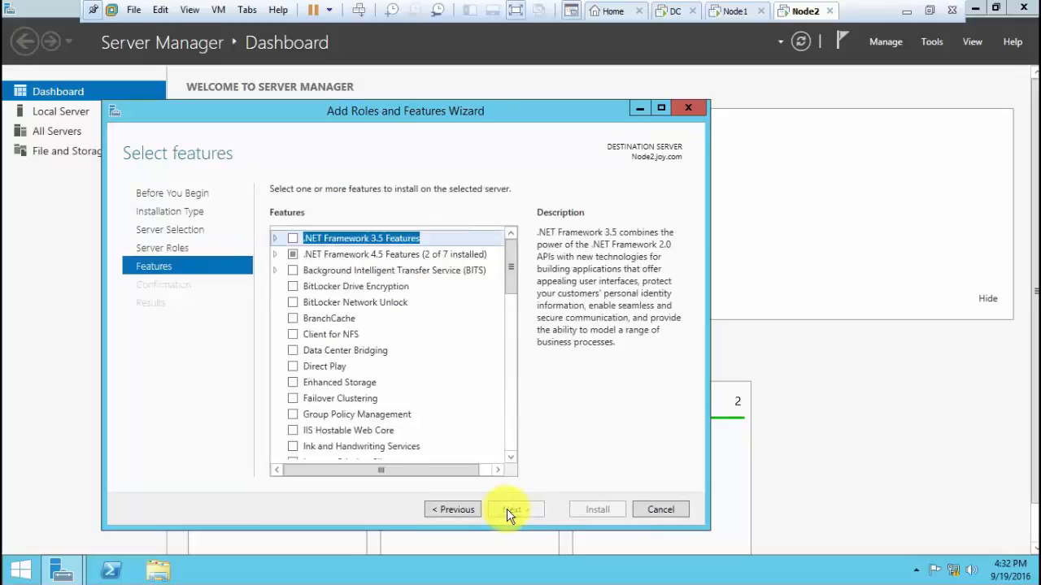
Step: Add the Failover Clustering feature with its required management tools and install it on Node2.joy.com
{"action": "left_click", "coordinate": [295, 402]}
{"action": "left_click", "coordinate": [294, 404]}
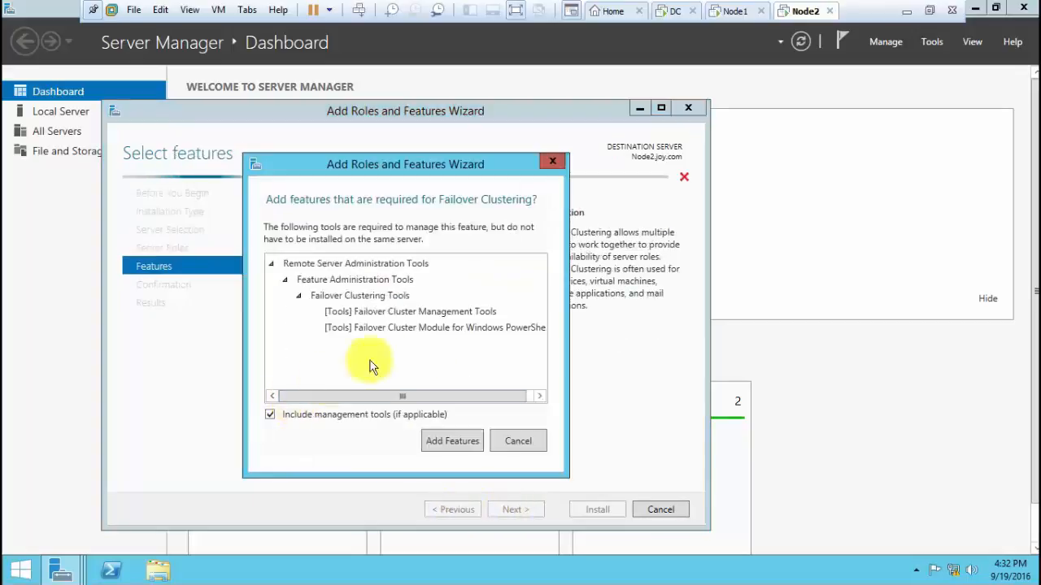
{"action": "left_click", "coordinate": [461, 444]}
{"action": "left_click", "coordinate": [515, 510]}
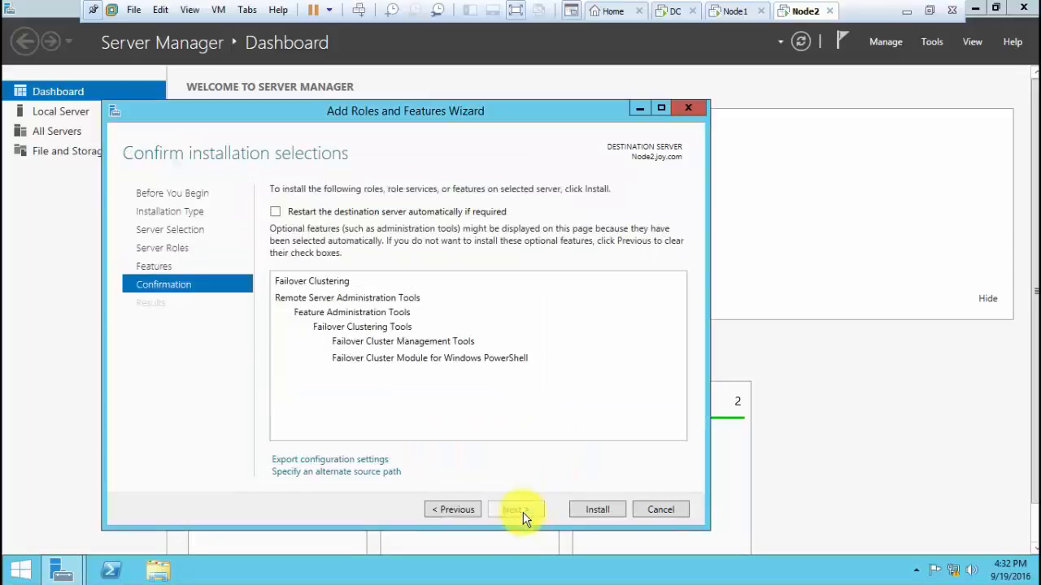
{"action": "left_click", "coordinate": [583, 509]}
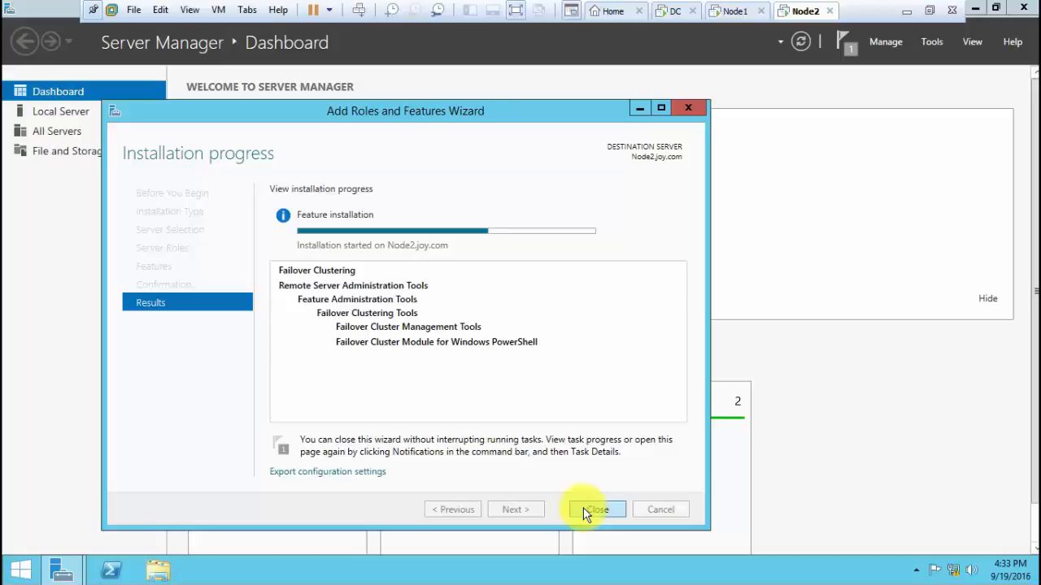
Step: Close the feature installation wizards on Node2 and Node1, minimizing Server Manager on Node2 and refreshing the dashboard on Node1
{"action": "left_click", "coordinate": [594, 510]}
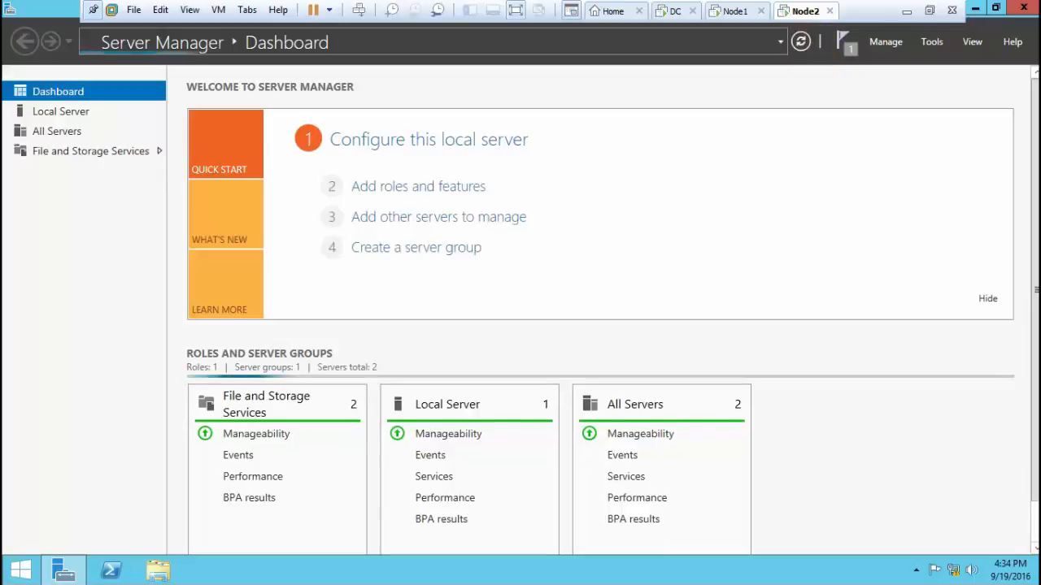
{"action": "left_click", "coordinate": [978, 9]}
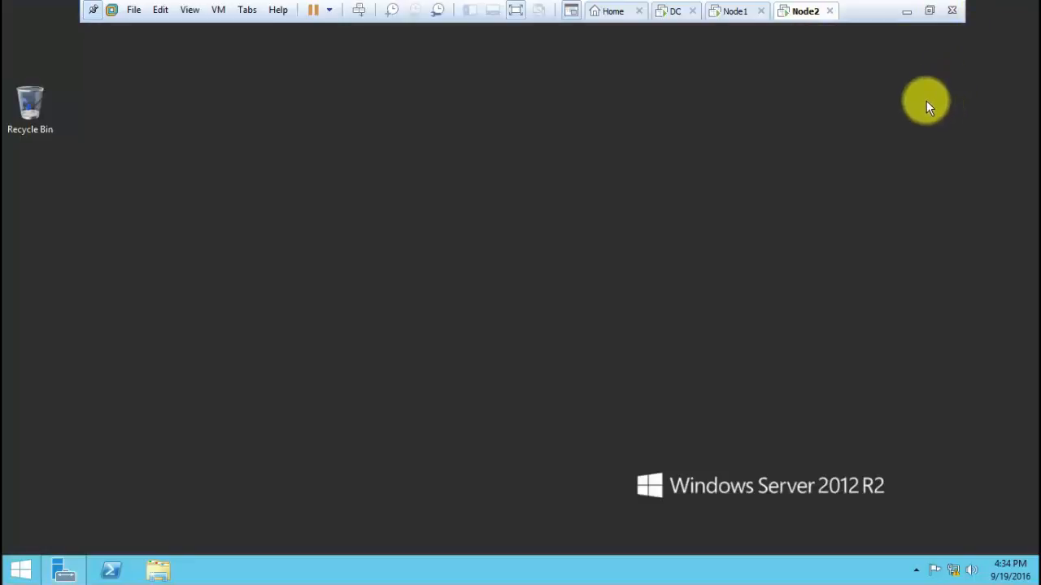
{"action": "left_click", "coordinate": [734, 12]}
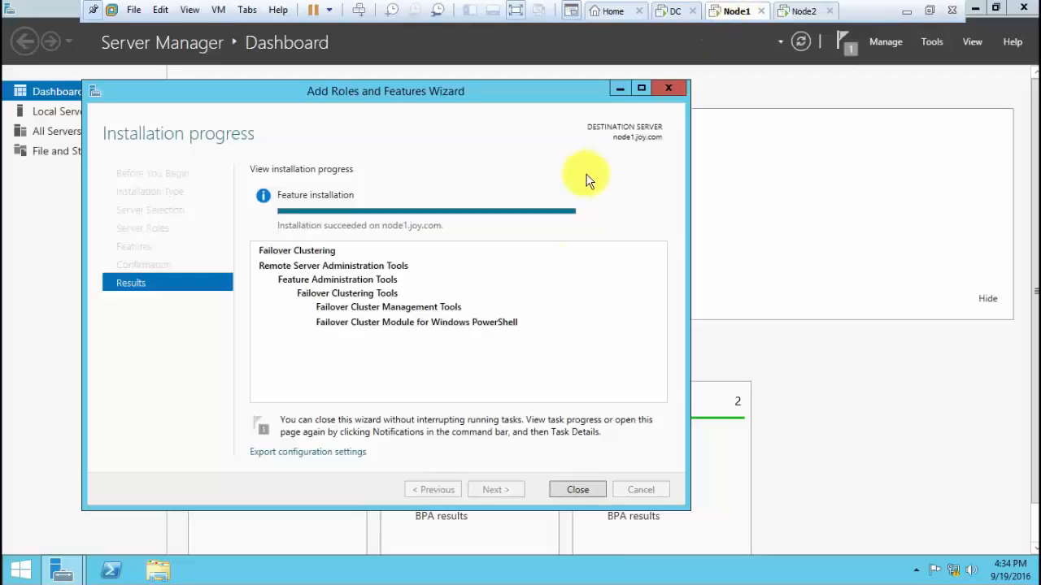
{"action": "left_click", "coordinate": [588, 490]}
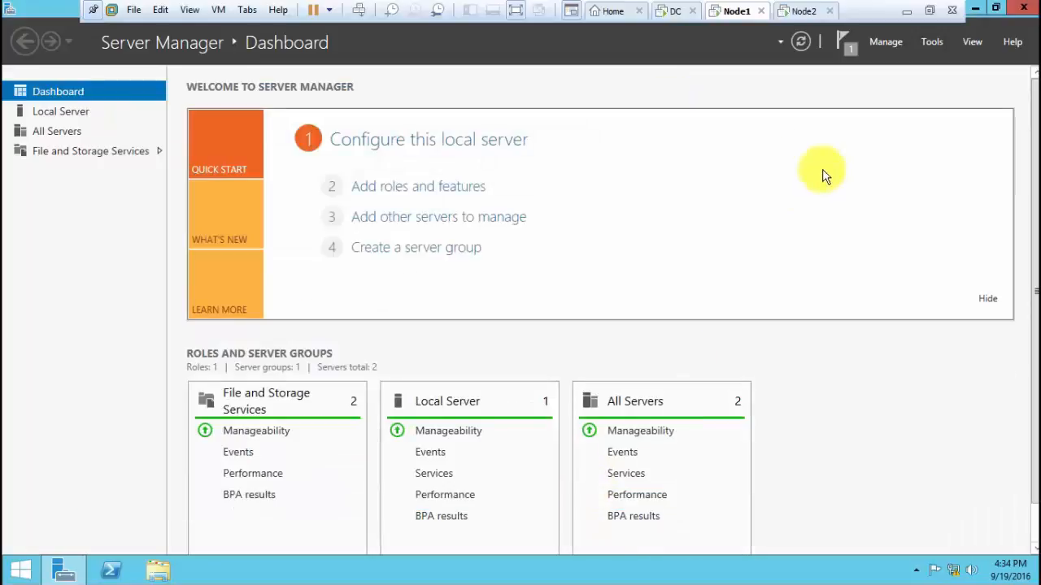
{"action": "left_click", "coordinate": [802, 49]}
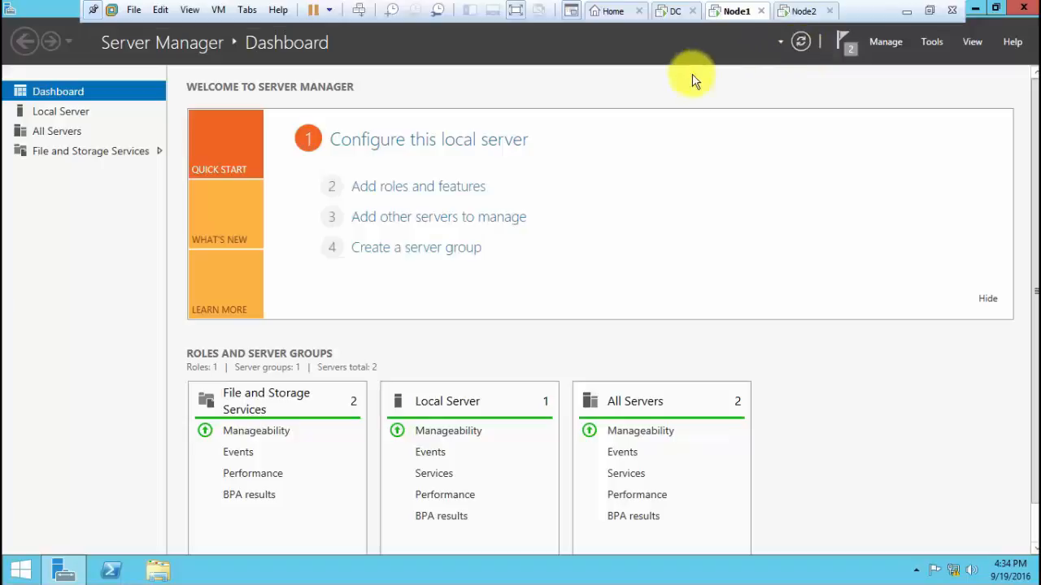
Step: Open the iSCSI page of File and Storage Services in Server Manager on DC and start the New iSCSI Virtual Disk Wizard
{"action": "left_click", "coordinate": [681, 18]}
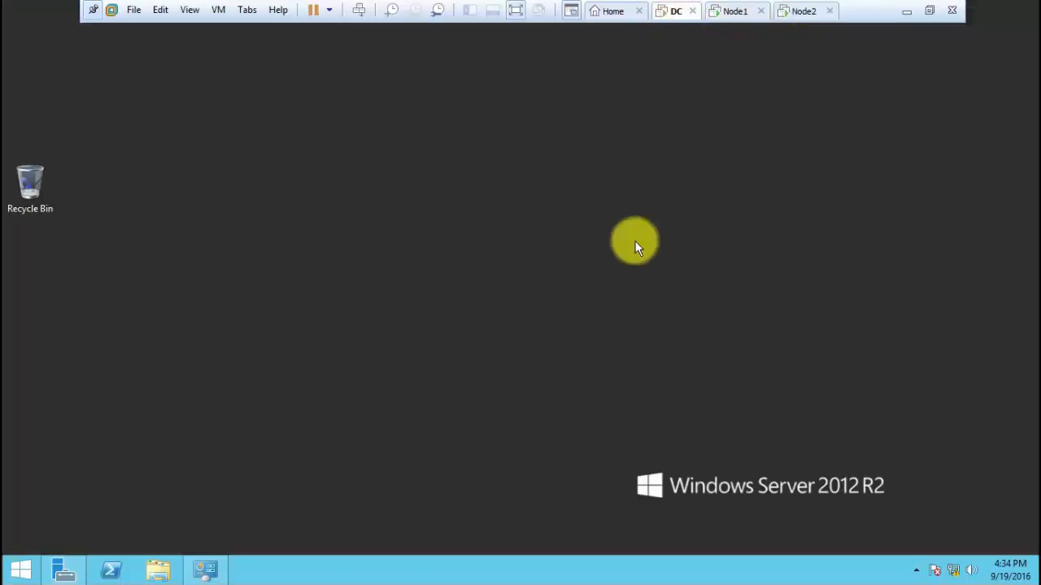
{"action": "left_click", "coordinate": [64, 569]}
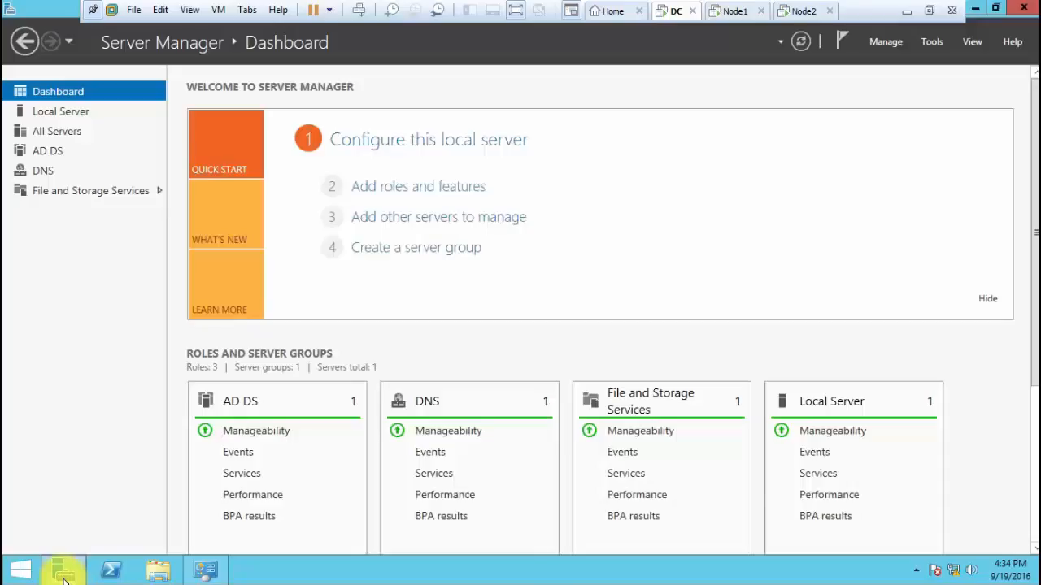
{"action": "left_click", "coordinate": [126, 203]}
{"action": "left_click", "coordinate": [103, 197]}
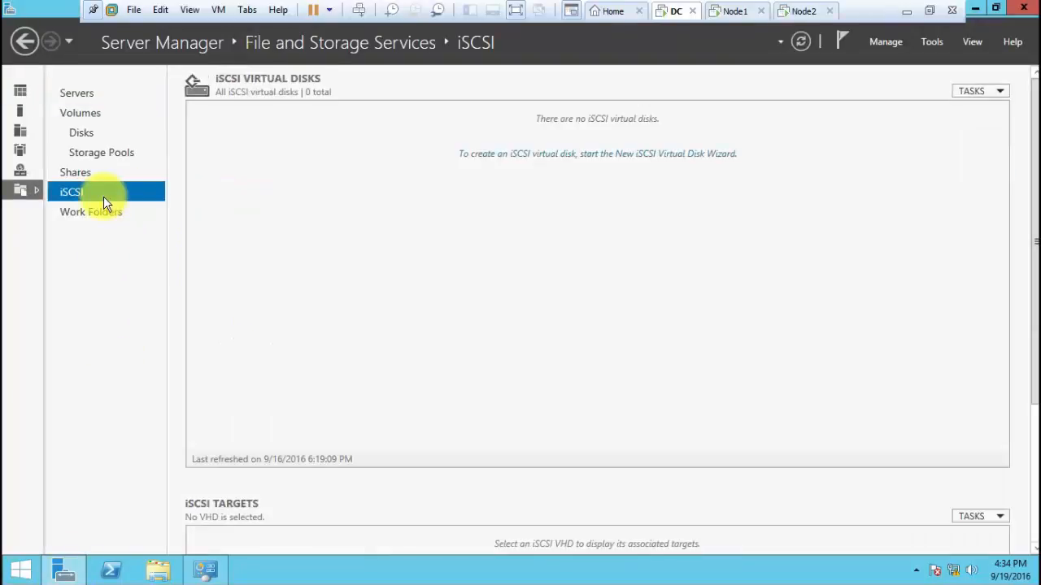
{"action": "left_click", "coordinate": [585, 157]}
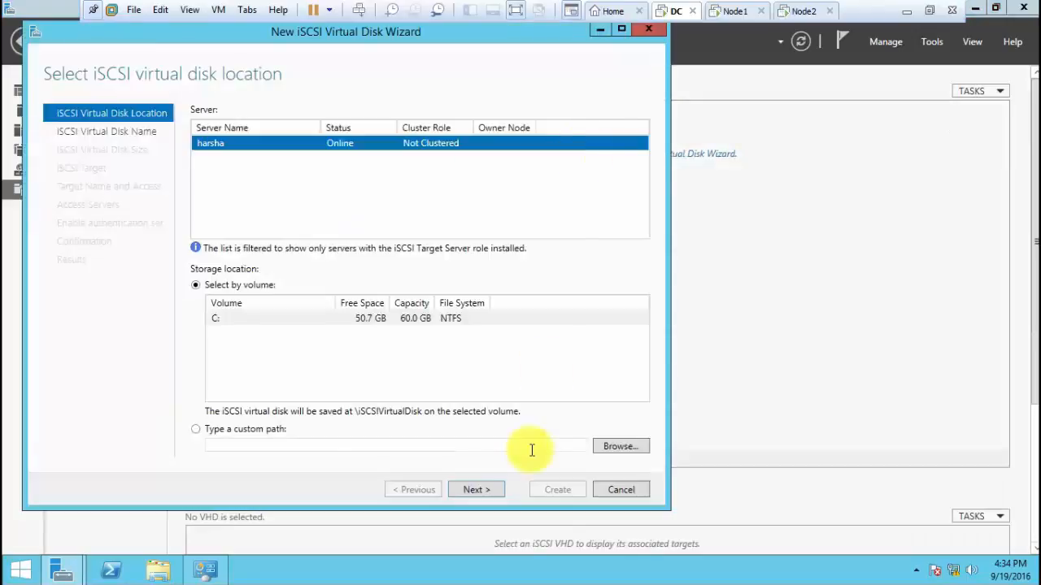
Step: Keep volume C: as storage location, name the iSCSI virtual disk shared1 and give it a fixed size of 2 GB
{"action": "left_click", "coordinate": [491, 491]}
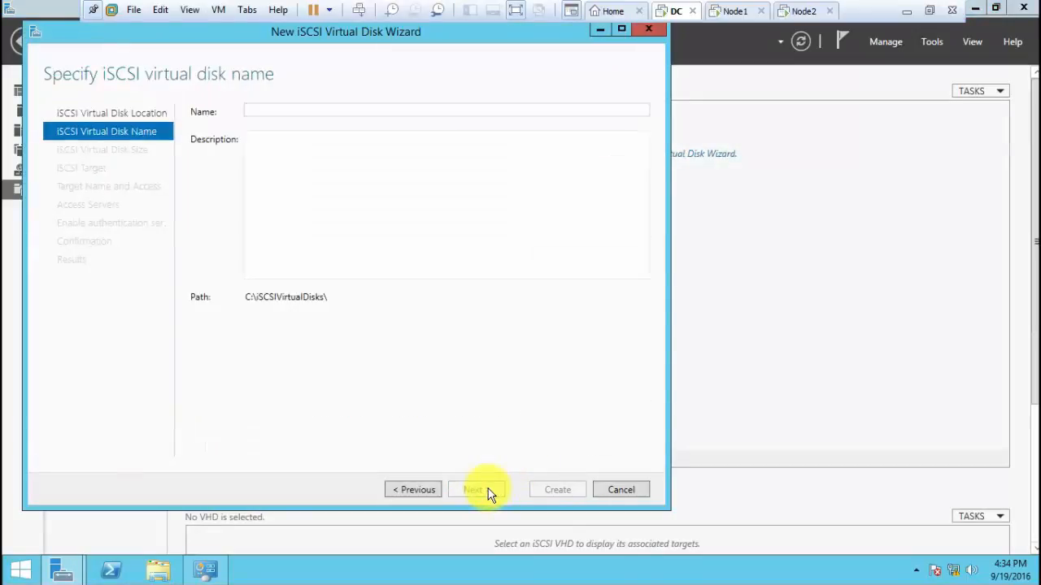
{"action": "type", "text": "sh"}
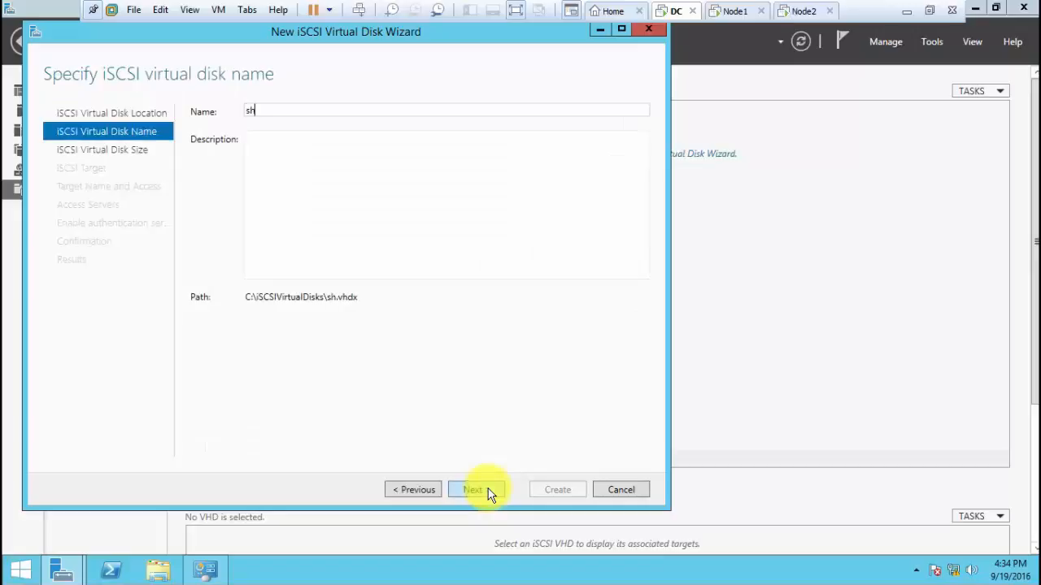
{"action": "type", "text": "ared1"}
{"action": "left_click", "coordinate": [491, 492]}
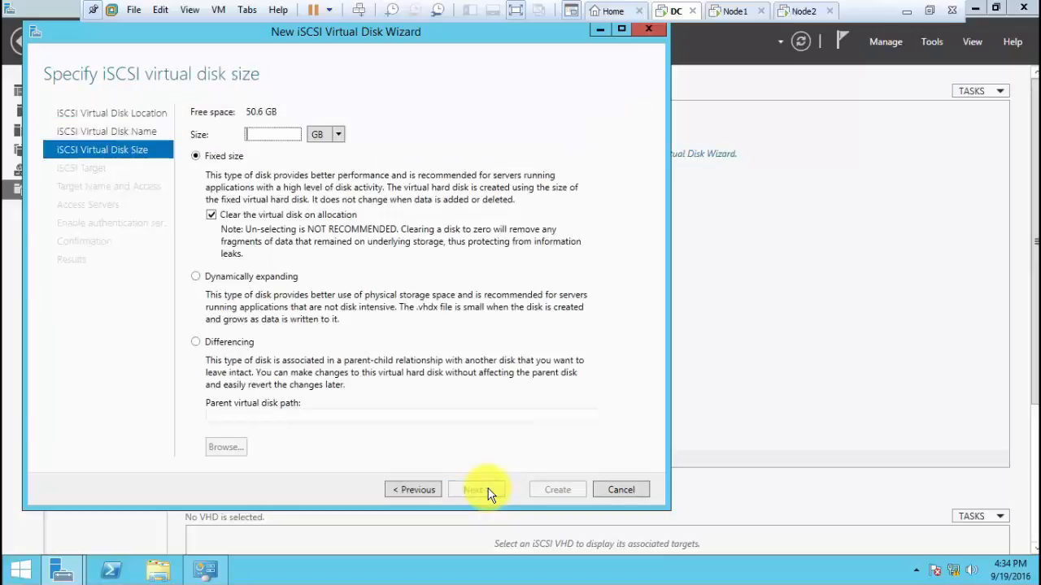
{"action": "type", "text": "2"}
{"action": "left_click", "coordinate": [470, 490]}
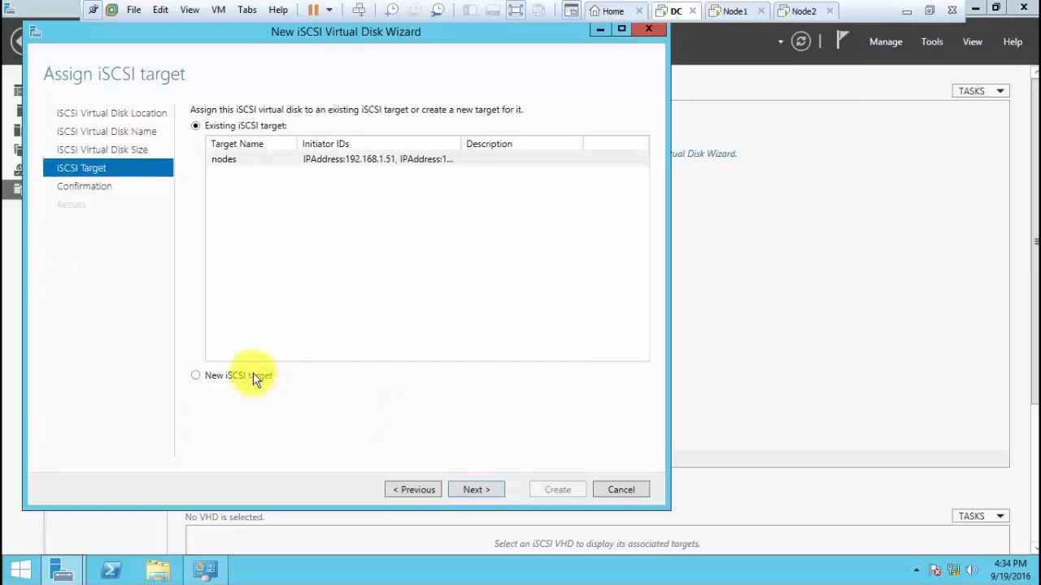
Step: Assign the virtual disk to a new iSCSI target named node1-and-node
{"action": "left_click", "coordinate": [253, 379]}
{"action": "left_click", "coordinate": [473, 490]}
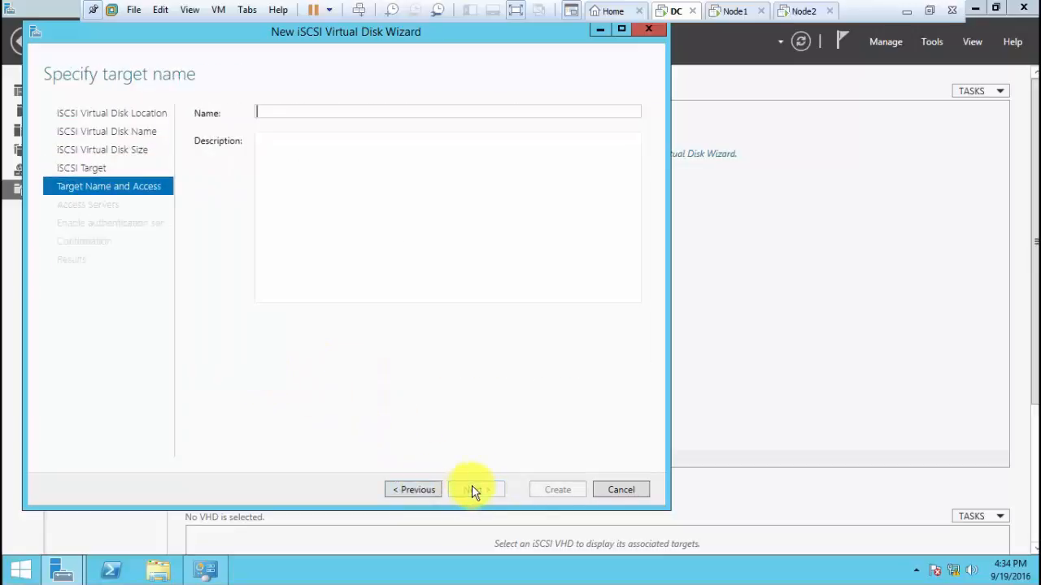
{"action": "type", "text": "node1-and"}
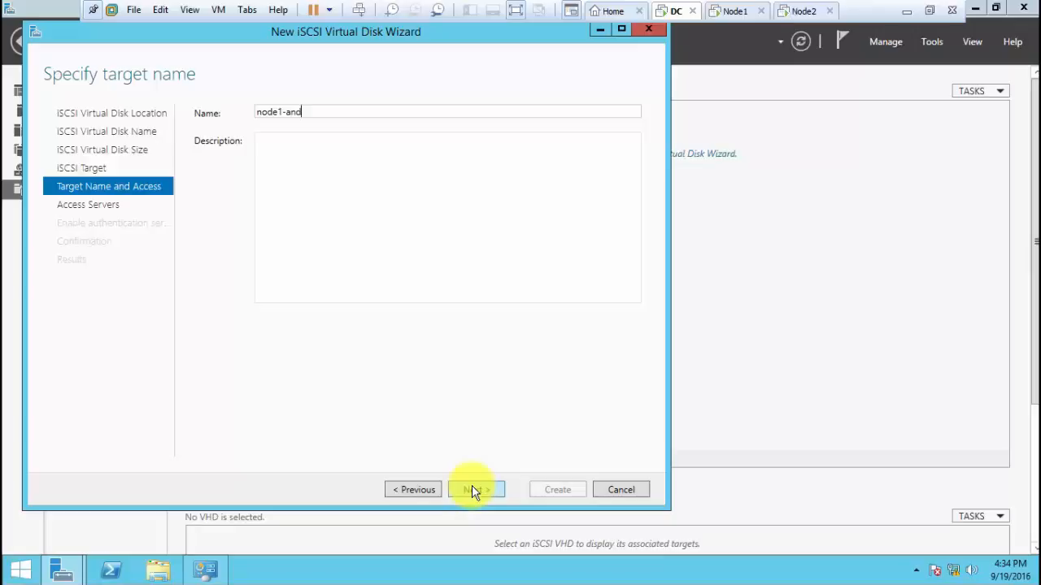
{"action": "type", "text": "-node"}
{"action": "left_click", "coordinate": [474, 490]}
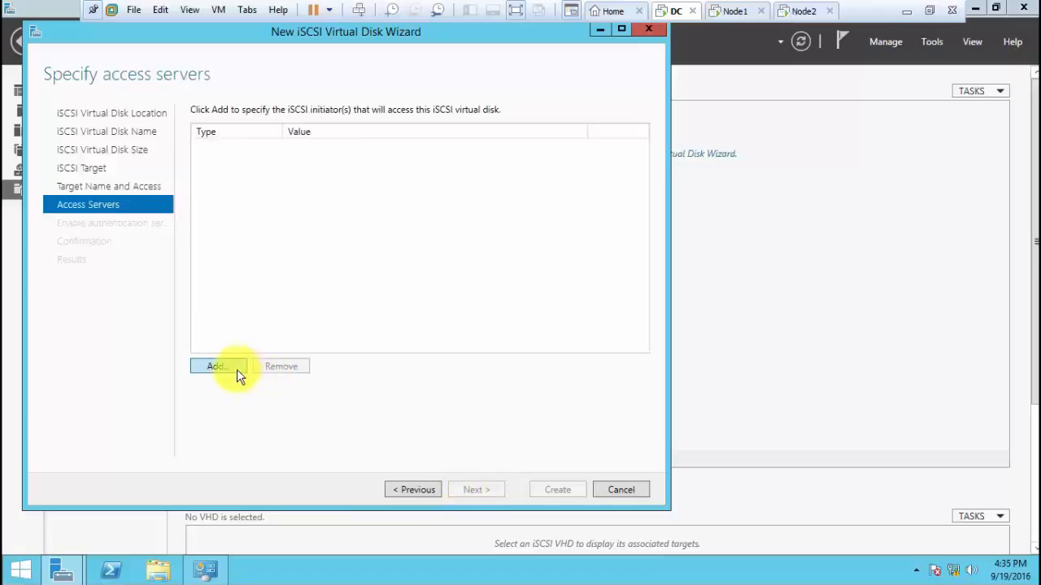
Step: Add an initiator identified by the IP address 192.168.1.51 to the target's access servers
{"action": "left_click", "coordinate": [237, 369]}
{"action": "left_click", "coordinate": [166, 384]}
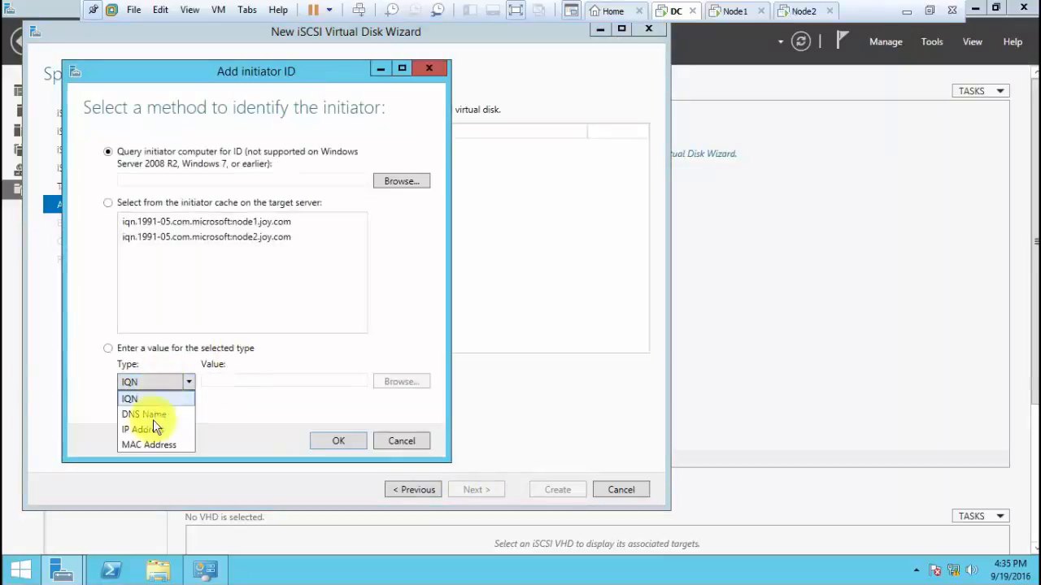
{"action": "left_click", "coordinate": [149, 428]}
{"action": "left_click", "coordinate": [230, 377]}
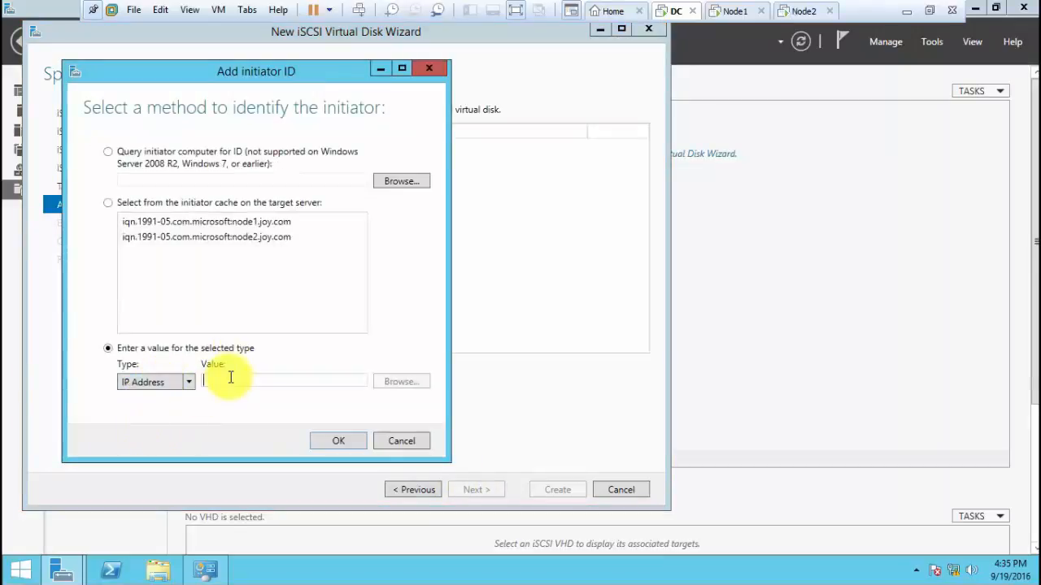
{"action": "type", "text": "192.16"}
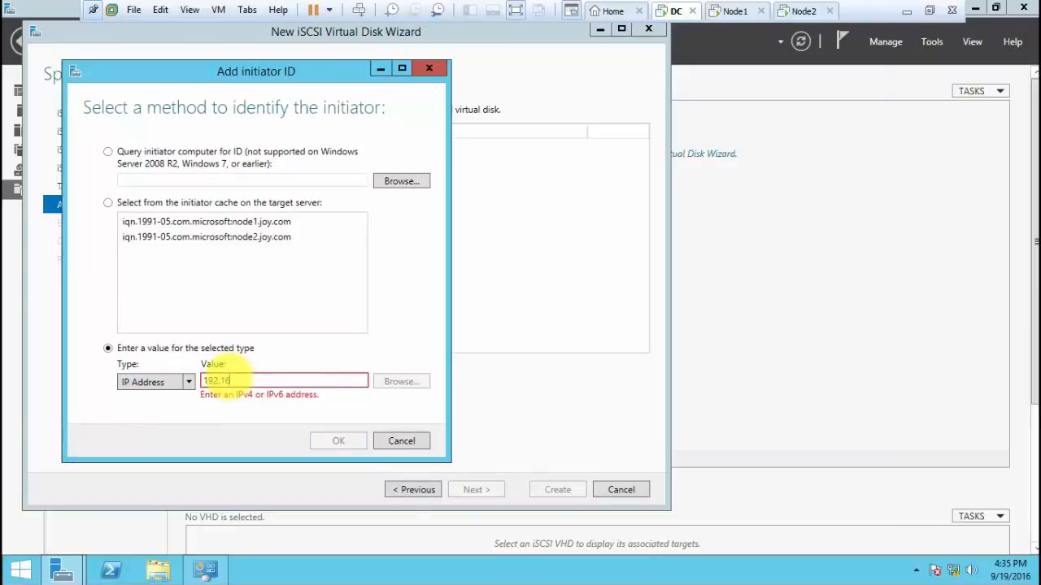
{"action": "type", "text": "8.1.51"}
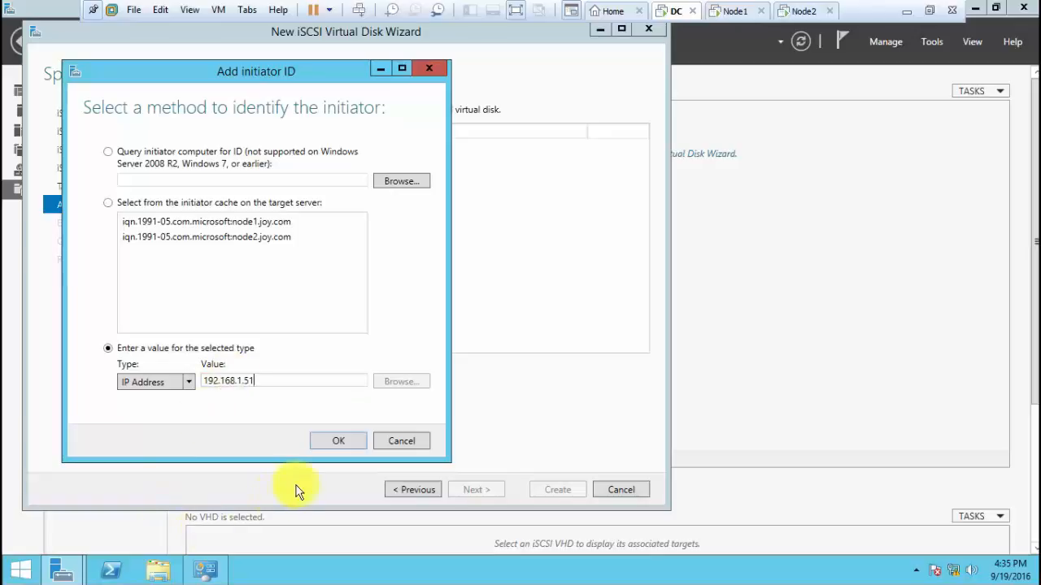
{"action": "left_click", "coordinate": [339, 443]}
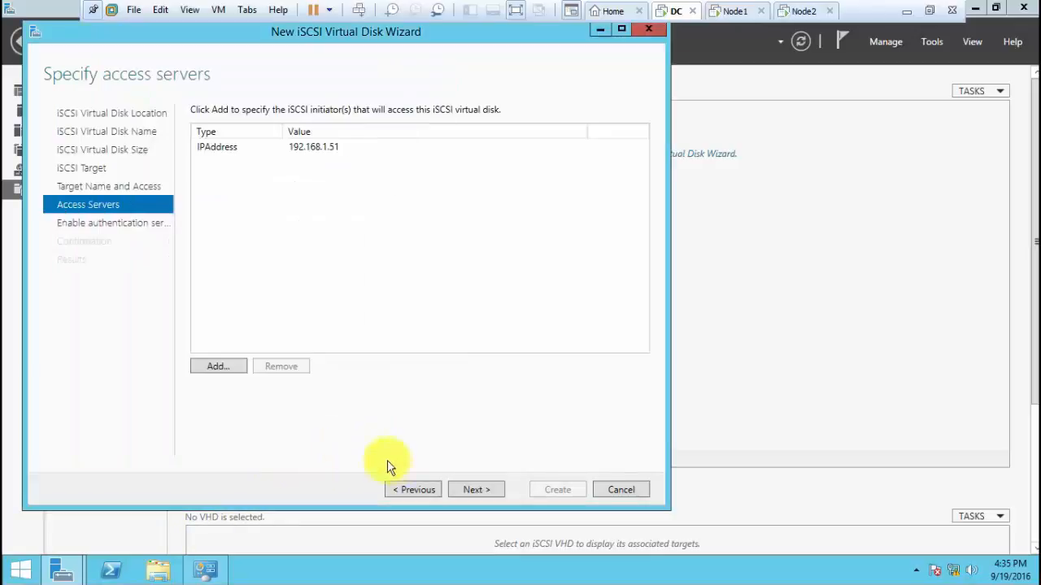
Step: Add a second initiator identified by the IP address 192.168.1.52 to the target's access servers
{"action": "left_click", "coordinate": [215, 367]}
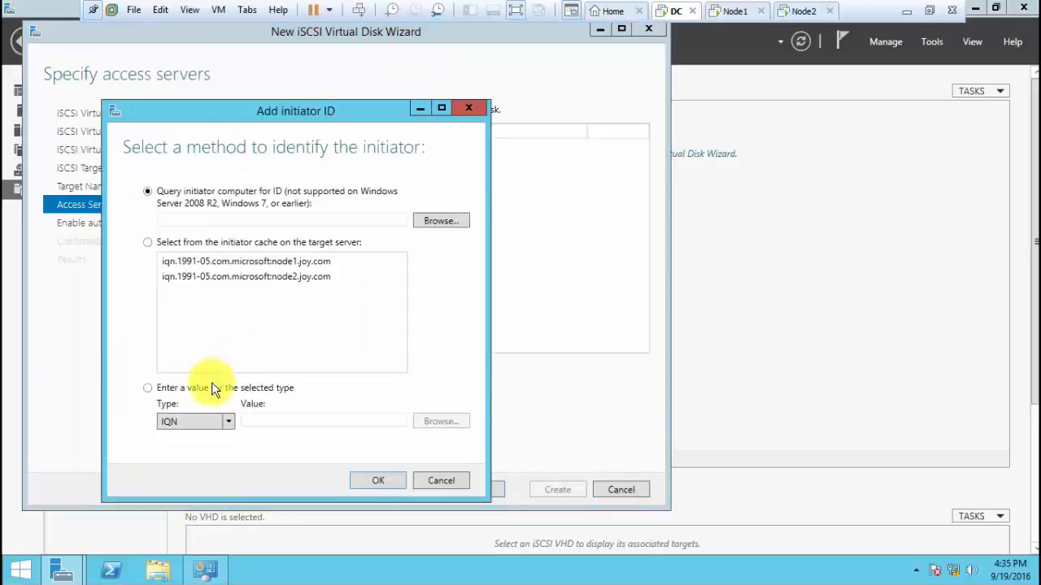
{"action": "left_click", "coordinate": [201, 416]}
{"action": "left_click", "coordinate": [195, 472]}
{"action": "left_click", "coordinate": [269, 417]}
{"action": "type", "text": "192.168.1."}
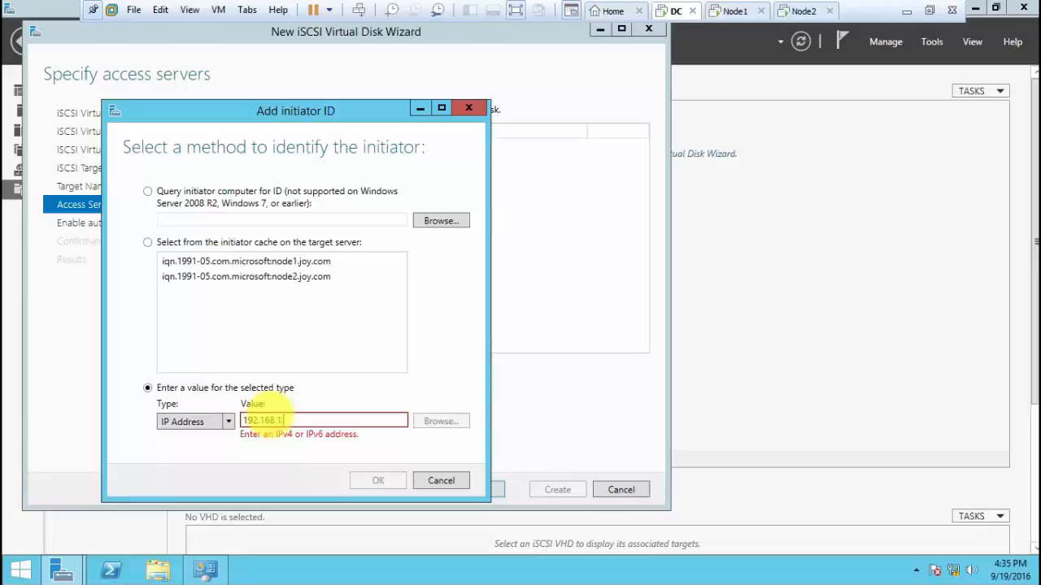
{"action": "type", "text": "5"}
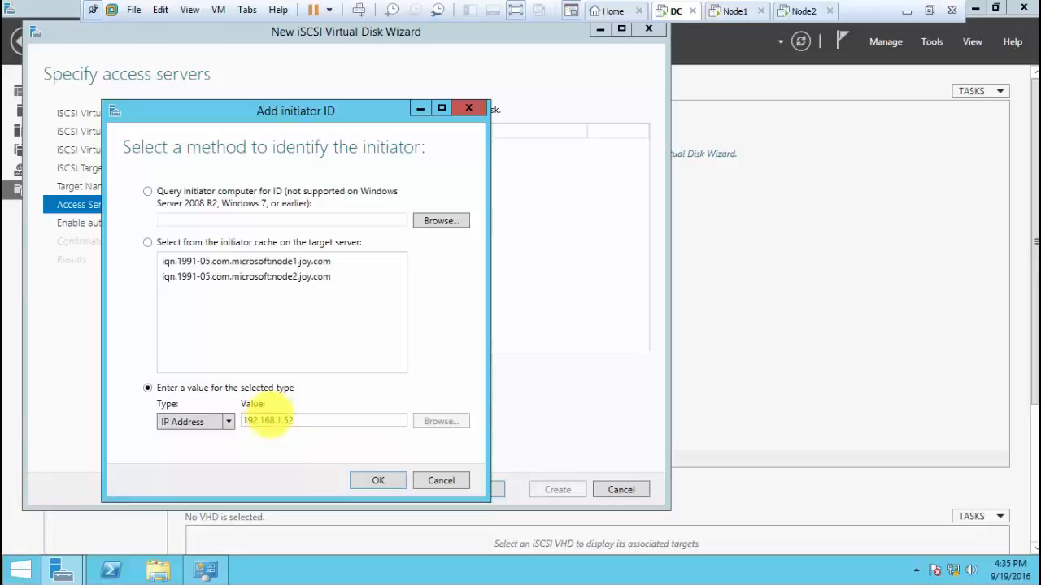
{"action": "type", "text": "2"}
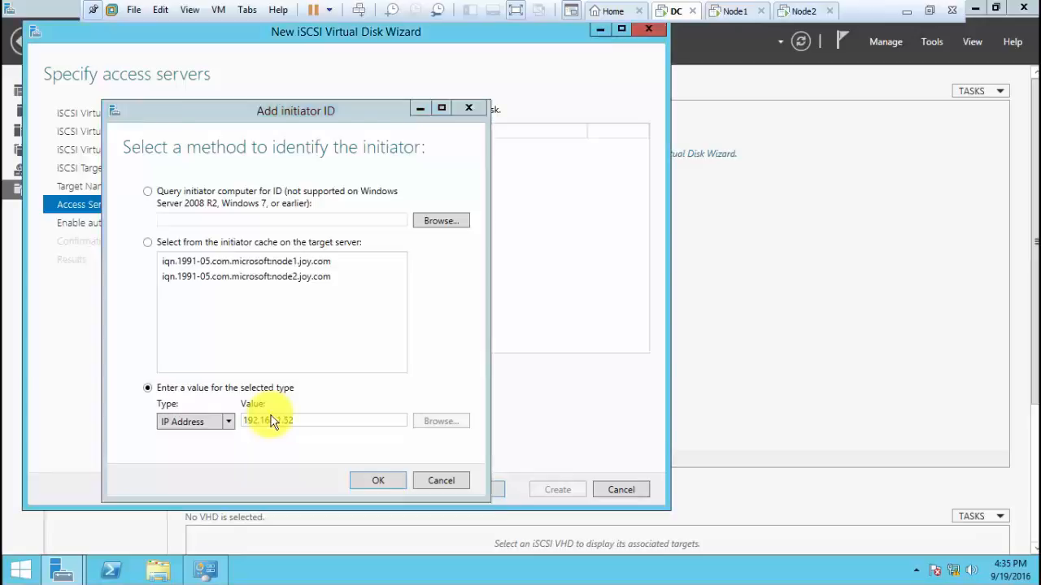
{"action": "key", "text": "Return"}
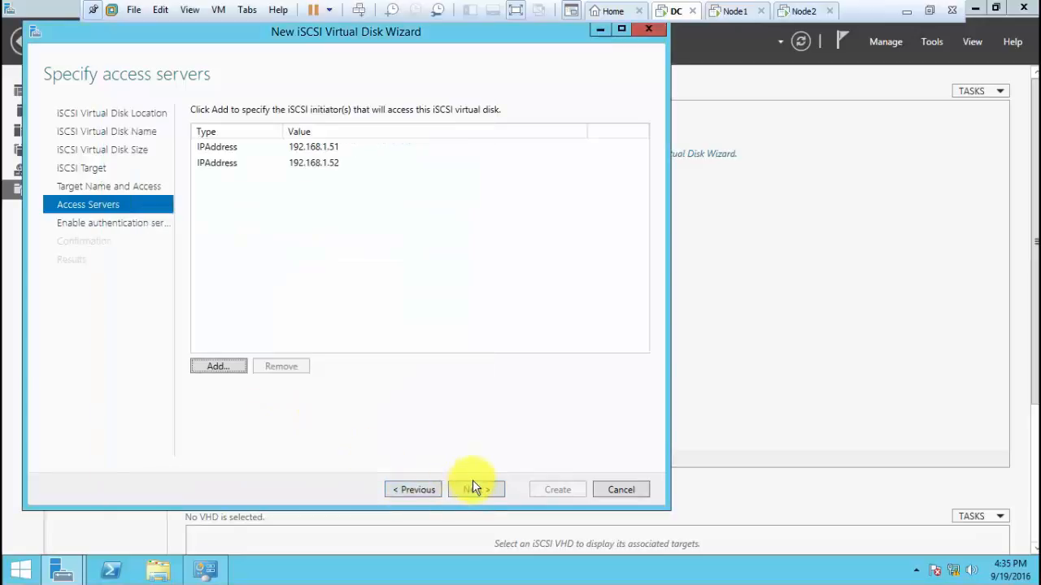
Step: Leave CHAP and reverse CHAP disabled, create the shared1 virtual disk with its target, and close the wizard
{"action": "left_click", "coordinate": [475, 488]}
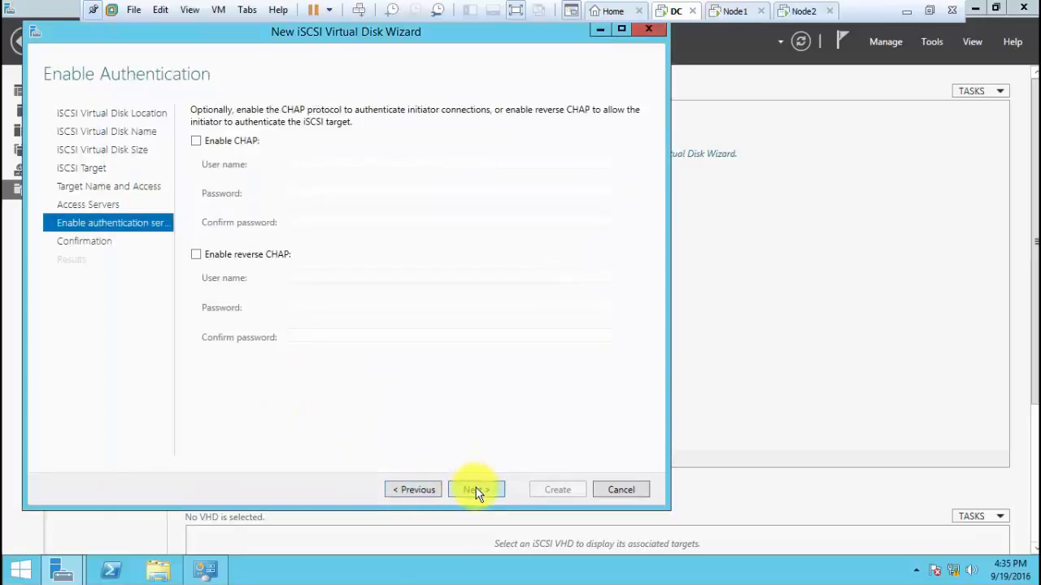
{"action": "left_click", "coordinate": [476, 490]}
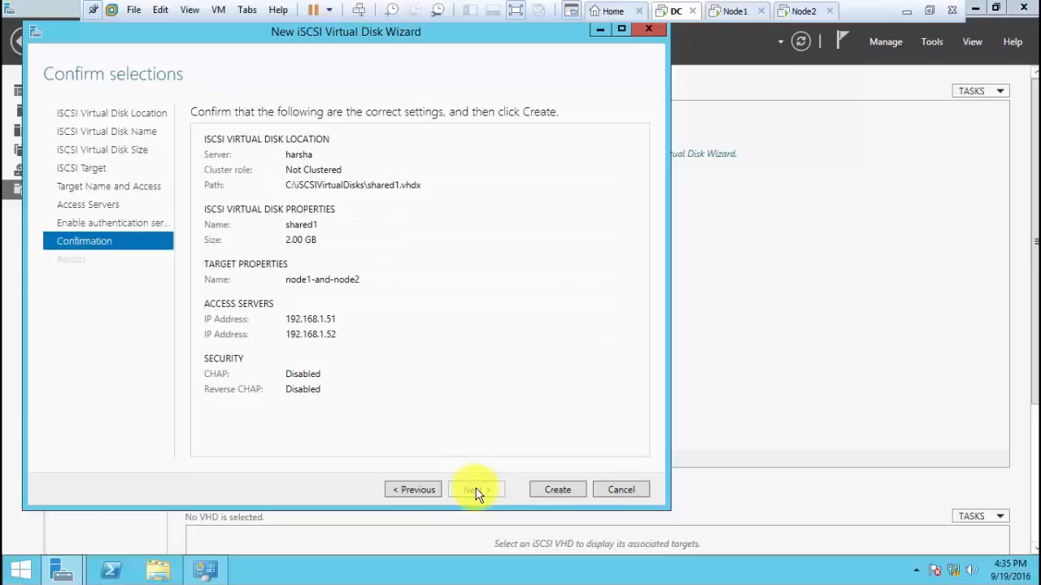
{"action": "left_click", "coordinate": [551, 490]}
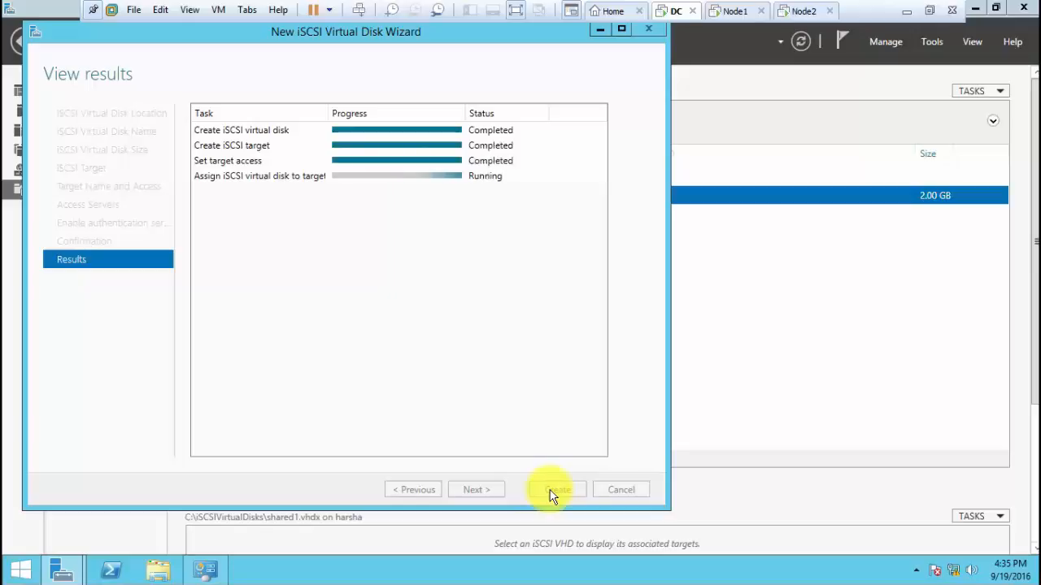
{"action": "left_click", "coordinate": [553, 490]}
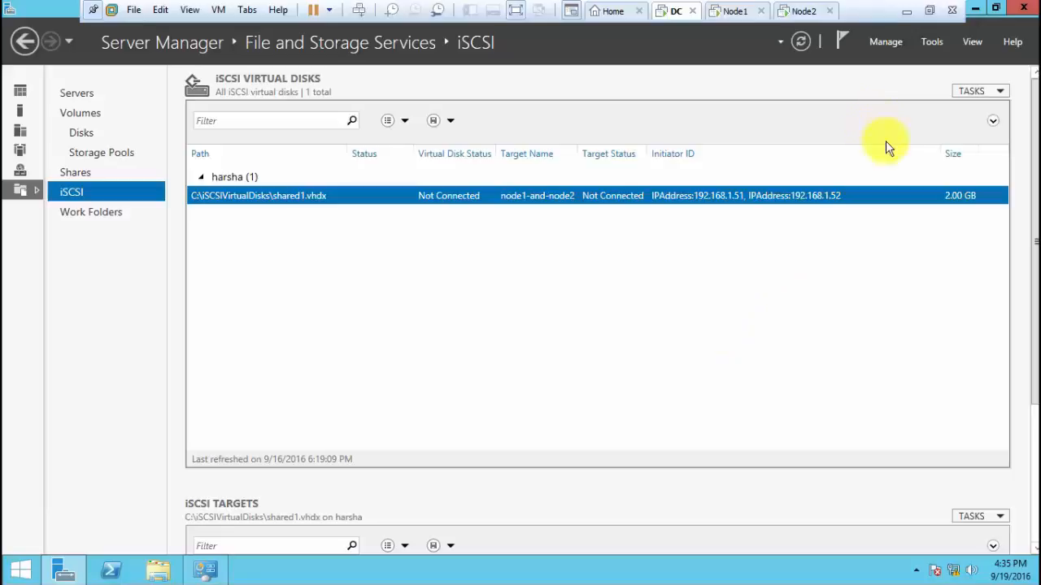
Step: Start another iSCSI virtual disk on volume C:, name it shared2 and give it a fixed size of 3 GB
{"action": "left_click", "coordinate": [973, 90]}
{"action": "left_click", "coordinate": [967, 107]}
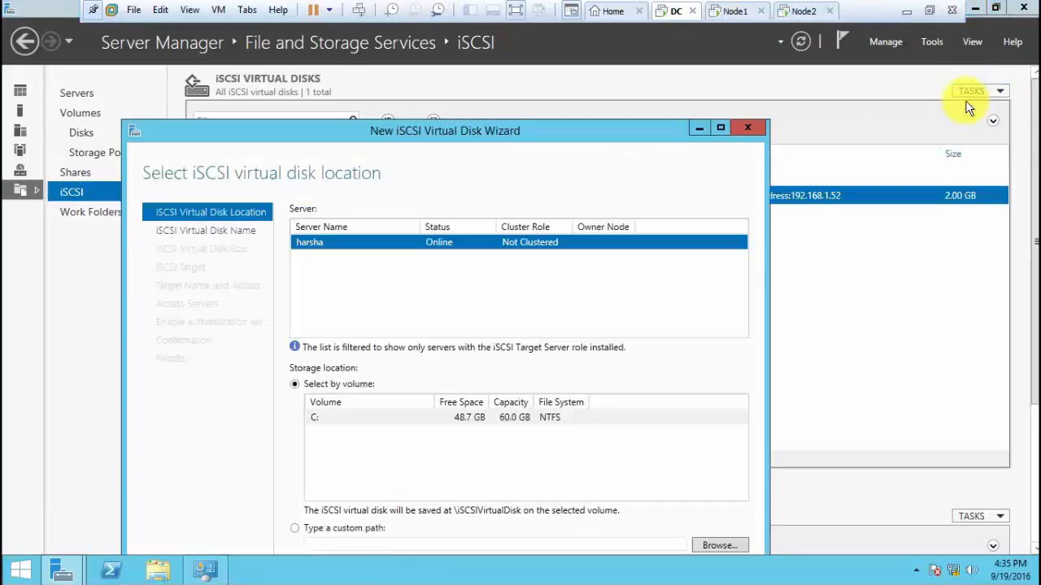
{"action": "key", "text": "Return"}
{"action": "type", "text": "shared2"}
{"action": "key", "text": "Return"}
{"action": "type", "text": "3"}
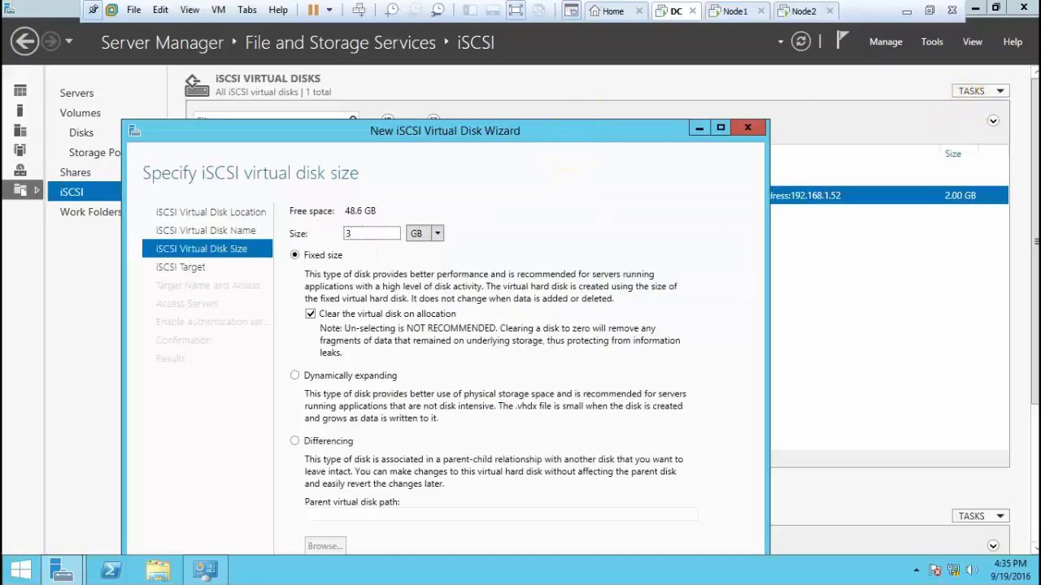
{"action": "left_click", "coordinate": [577, 87]}
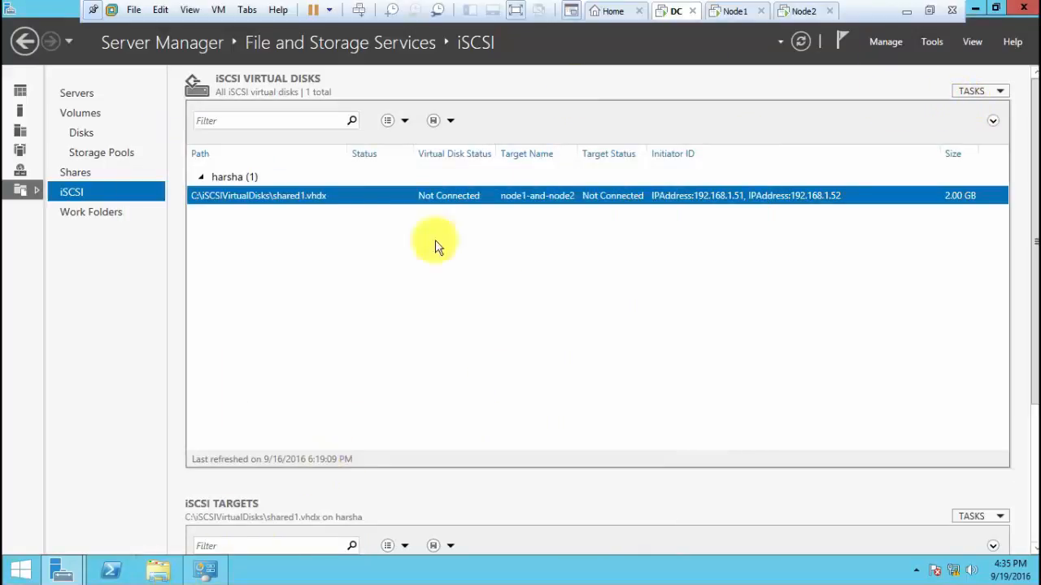
{"action": "left_click", "coordinate": [975, 9]}
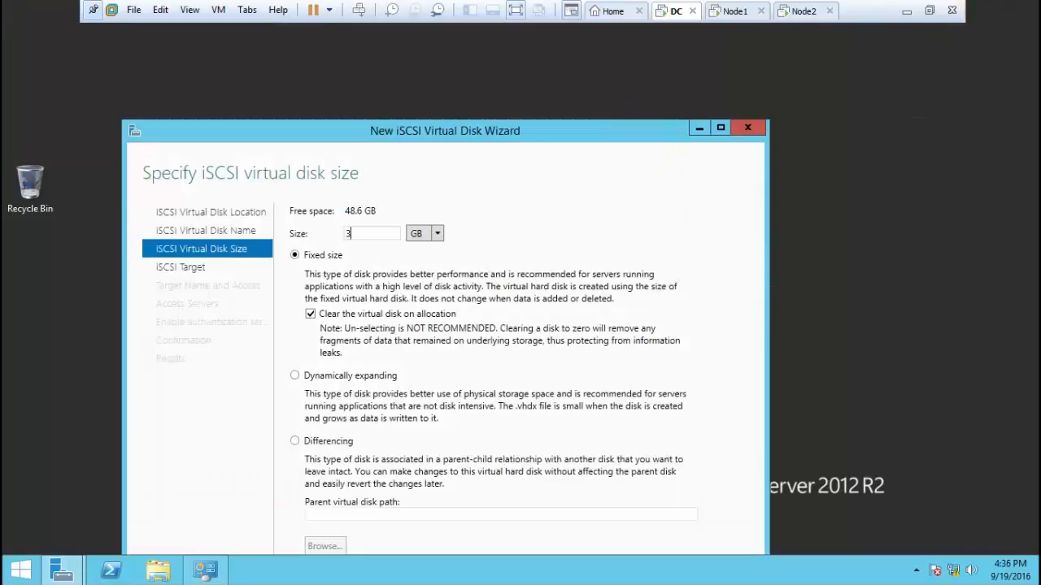
{"action": "left_click_drag", "start_coordinate": [638, 129], "coordinate": [648, 76]}
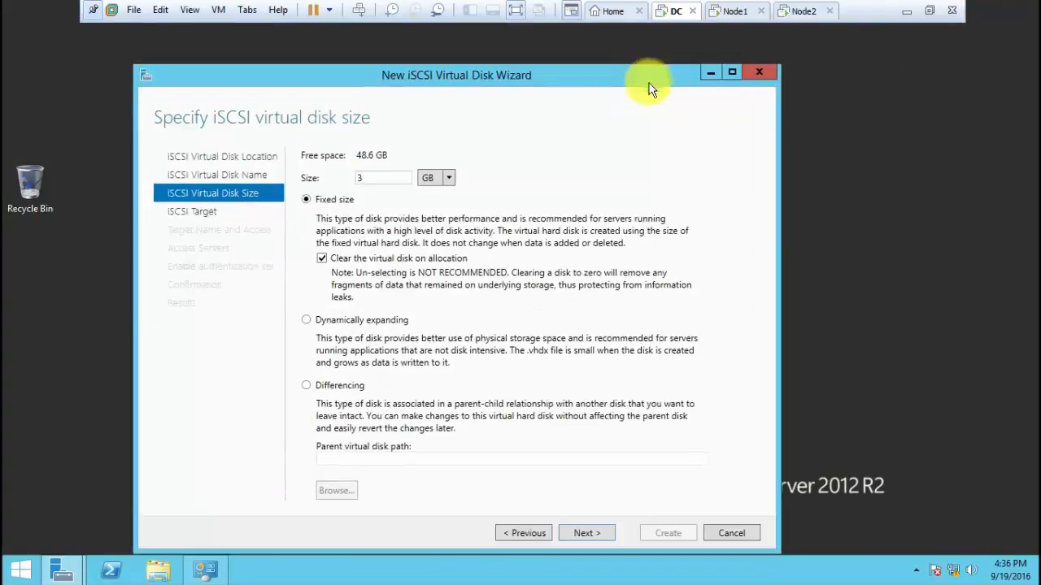
{"action": "left_click", "coordinate": [599, 533]}
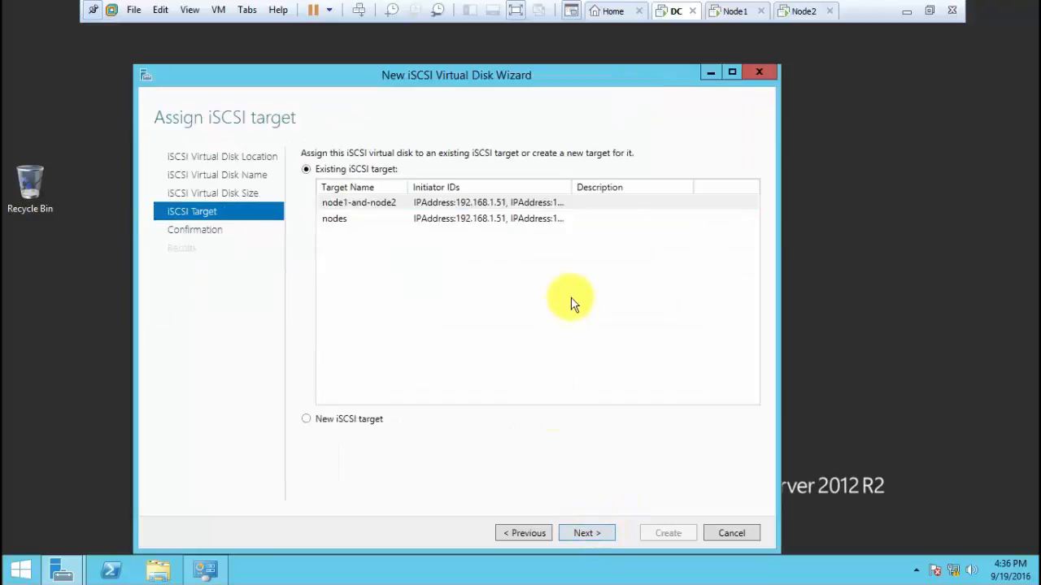
Step: Create shared2 on the existing iSCSI target node1-and-node2 and refresh the iSCSI virtual disk list in Server Manager
{"action": "left_click", "coordinate": [530, 205]}
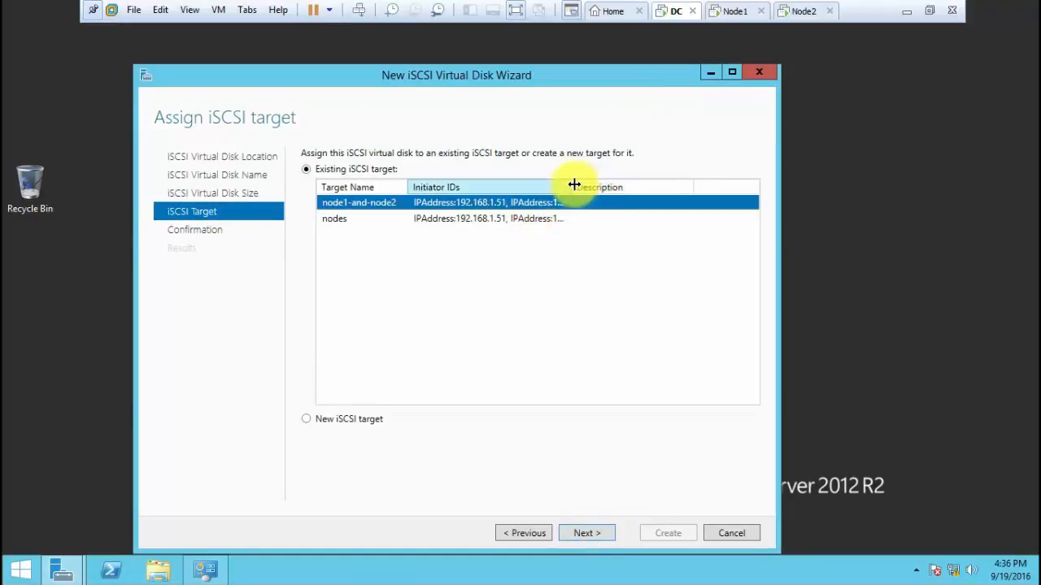
{"action": "left_click_drag", "start_coordinate": [571, 186], "coordinate": [635, 186]}
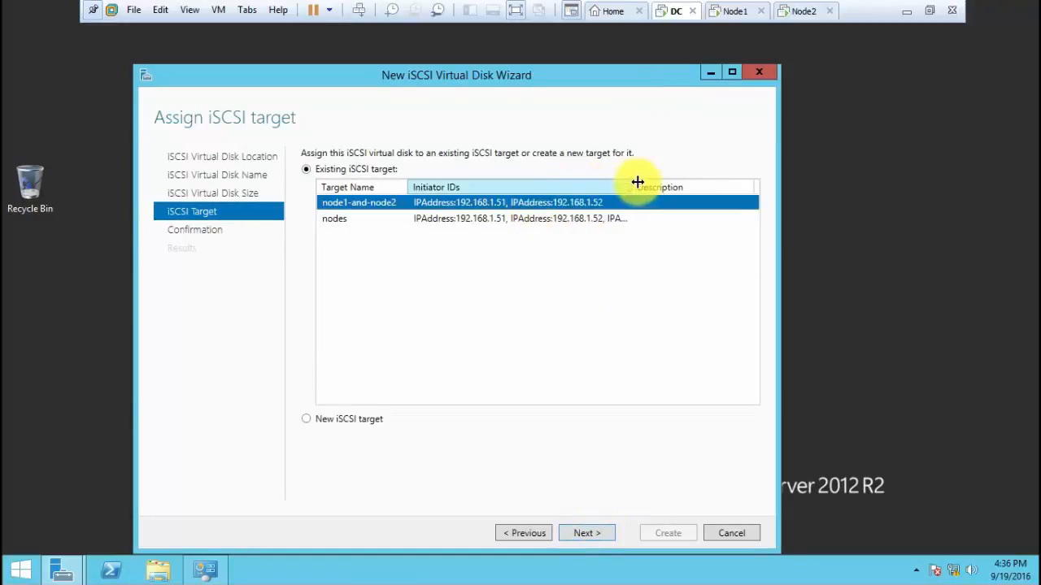
{"action": "left_click", "coordinate": [587, 534]}
{"action": "left_click", "coordinate": [665, 533]}
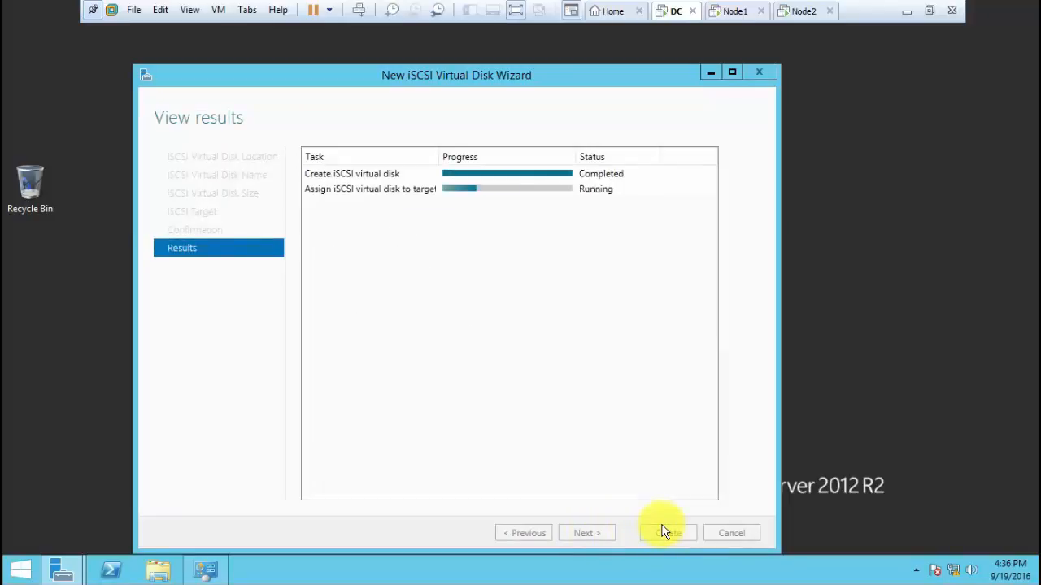
{"action": "left_click", "coordinate": [665, 533]}
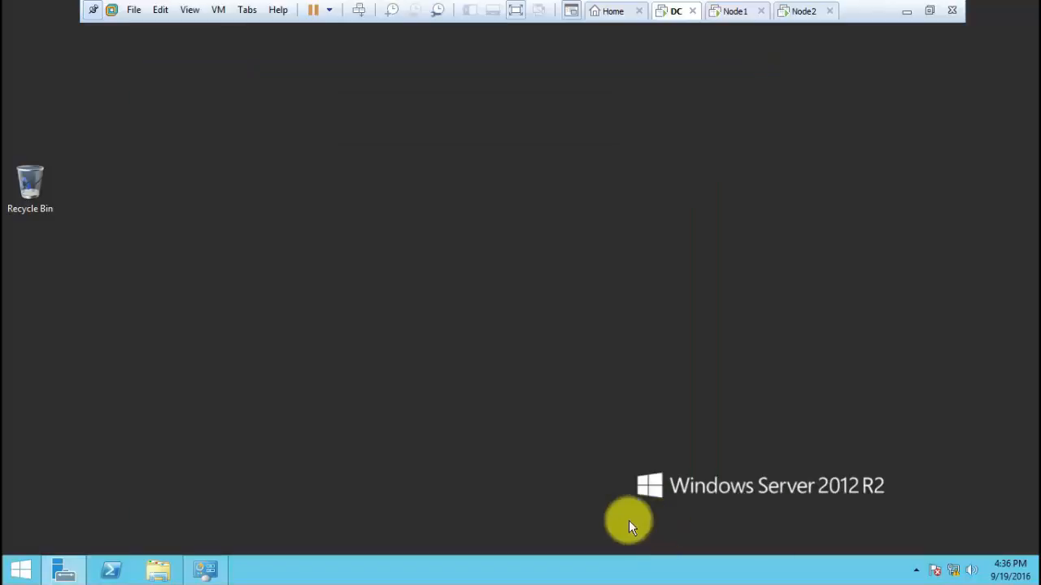
{"action": "left_click", "coordinate": [70, 562]}
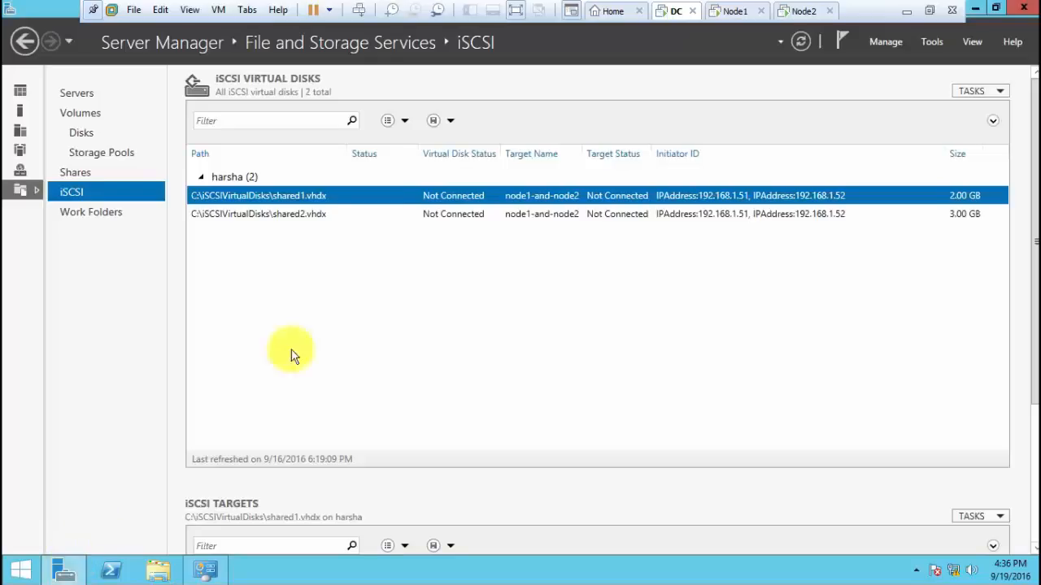
{"action": "left_click", "coordinate": [801, 42]}
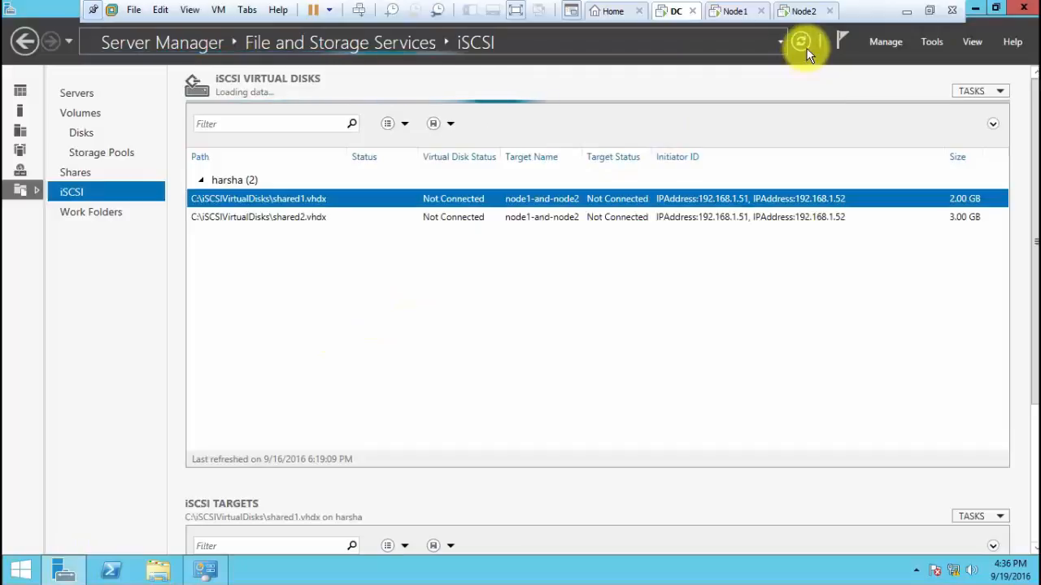
Step: Switch to the Node1 virtual machine and open the iSCSI Initiator from Server Manager
{"action": "left_click", "coordinate": [730, 9]}
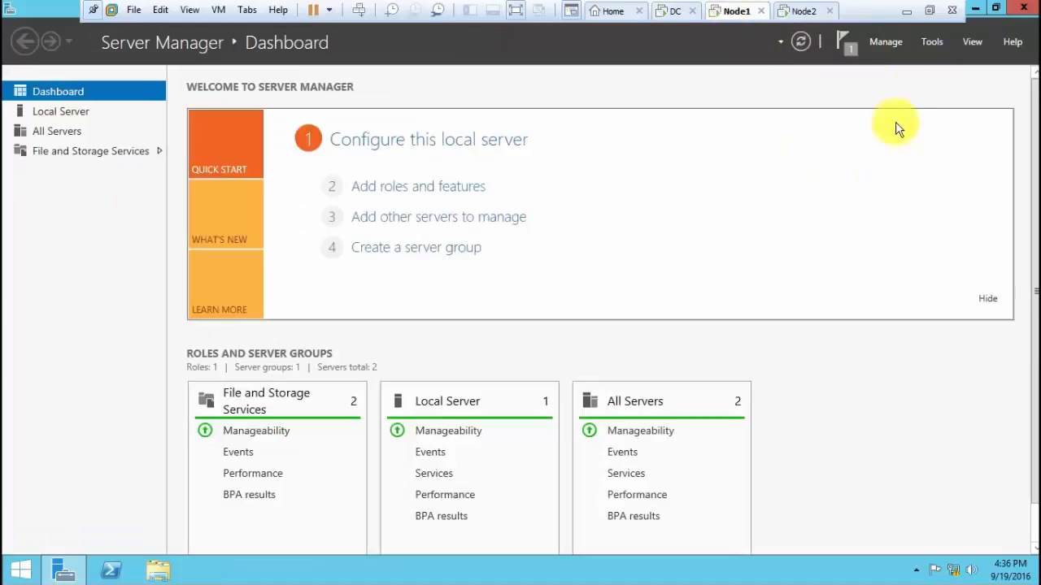
{"action": "left_click", "coordinate": [932, 44]}
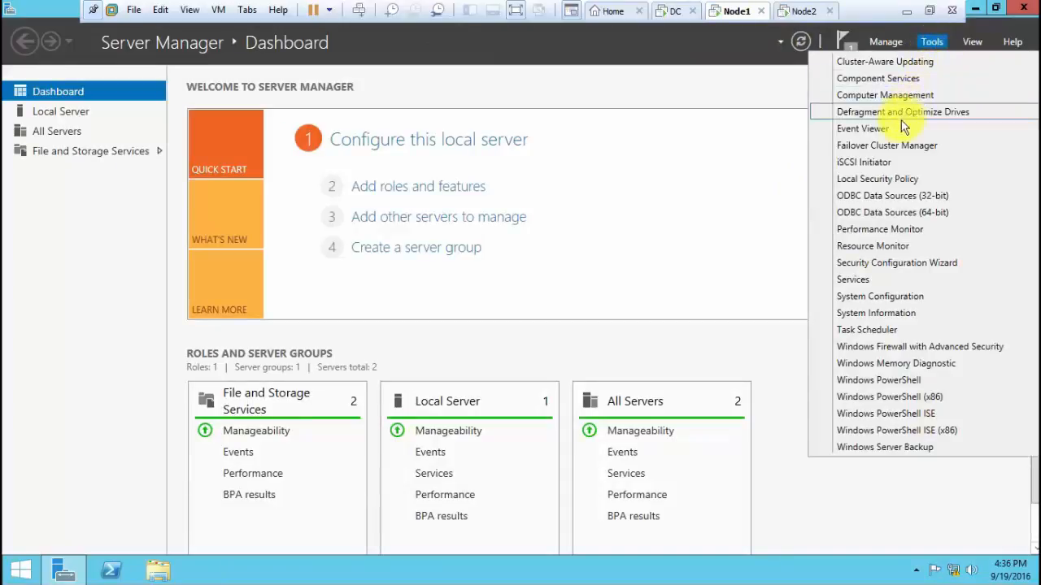
{"action": "left_click", "coordinate": [877, 166]}
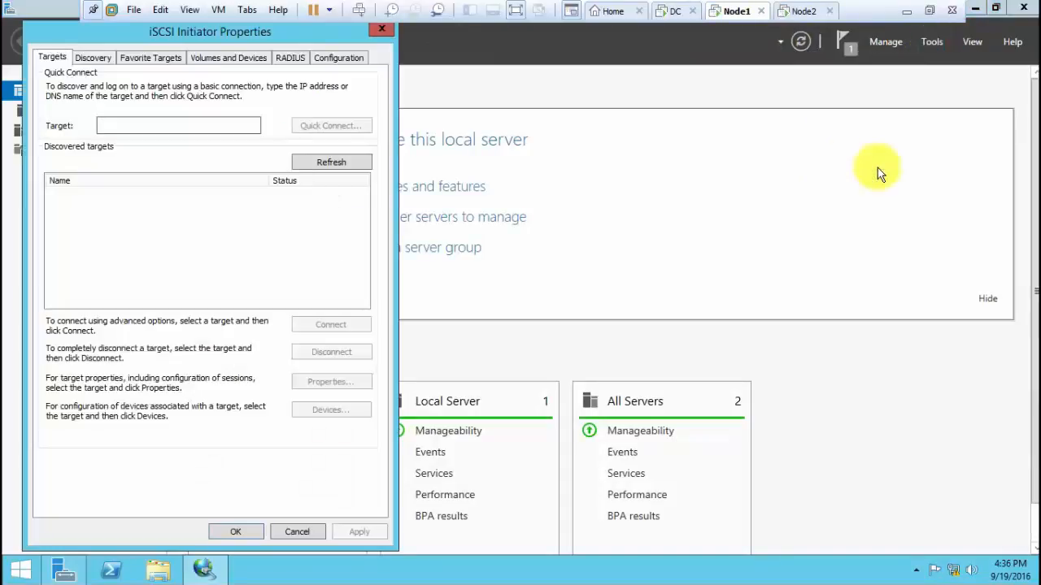
Step: Quick-connect Node1 to the node1-and-node2 target on the server 192.168.1.50 and close the initiator properties
{"action": "left_click", "coordinate": [228, 124]}
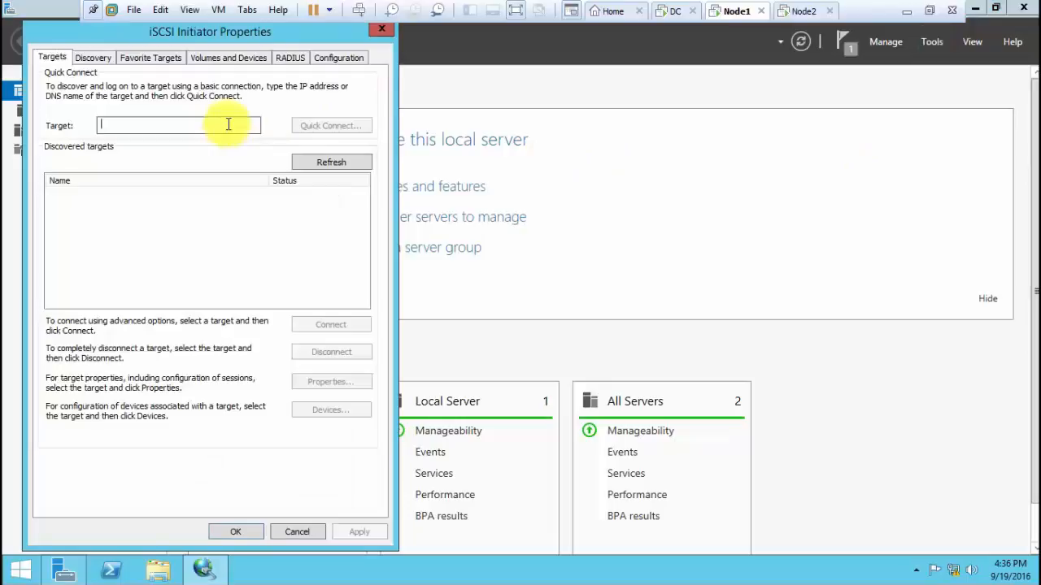
{"action": "type", "text": "192.168.1.50"}
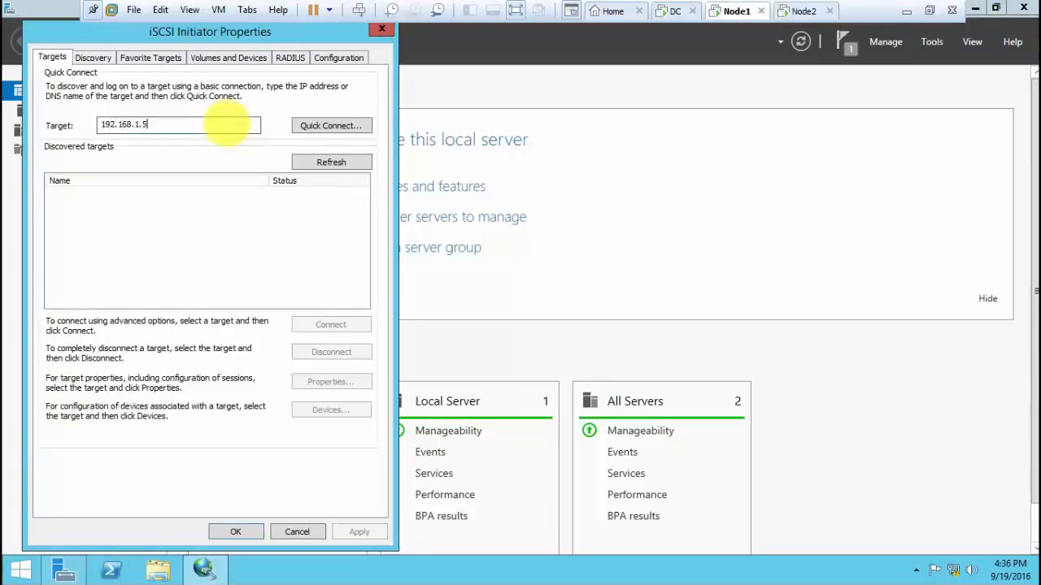
{"action": "left_click", "coordinate": [321, 127]}
{"action": "left_click", "coordinate": [136, 410]}
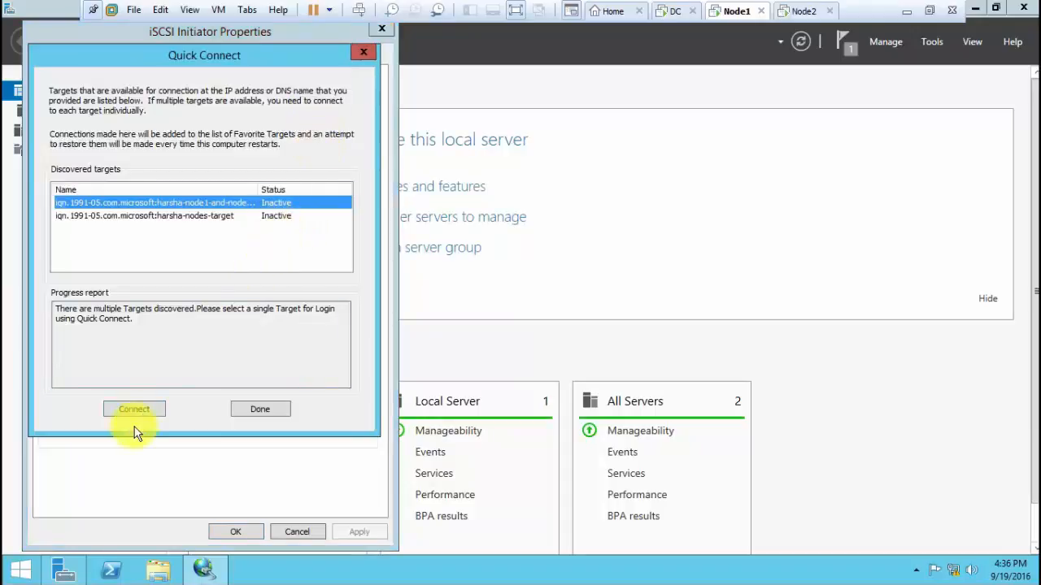
{"action": "left_click", "coordinate": [260, 410]}
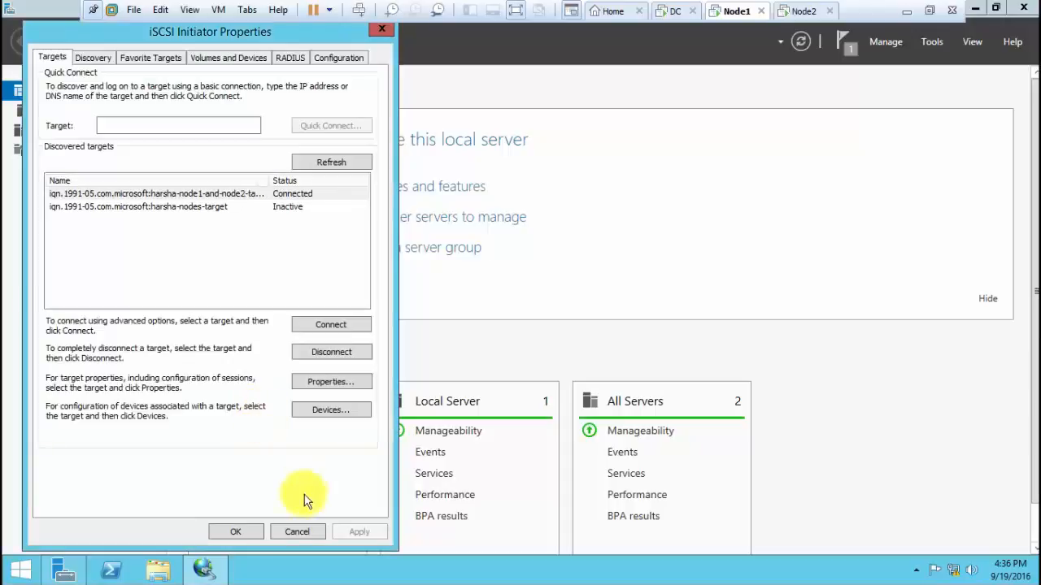
{"action": "left_click", "coordinate": [243, 531]}
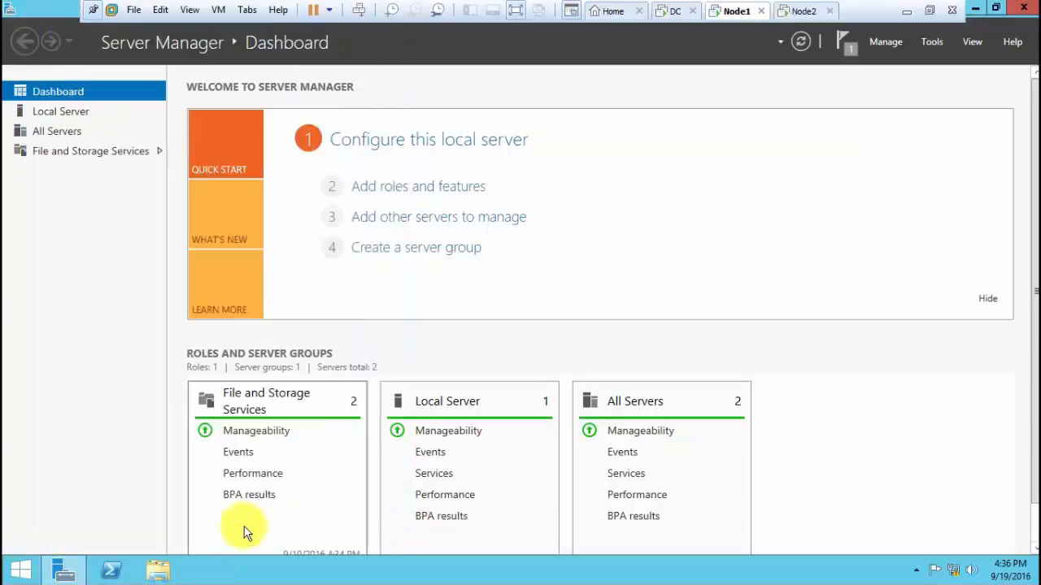
Step: Open Computer Management on Node1 and show its Disk Management view
{"action": "left_click", "coordinate": [926, 38]}
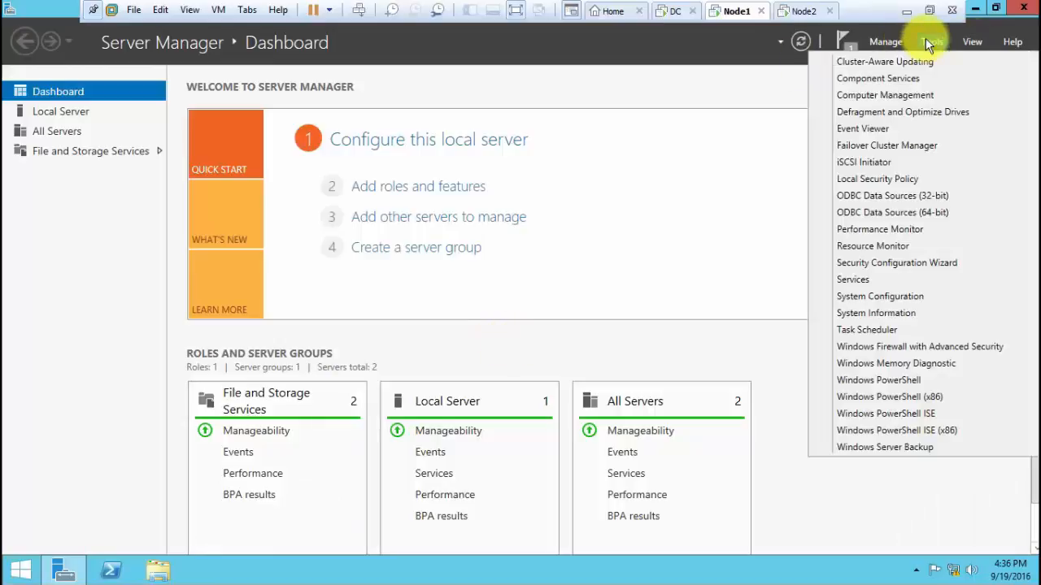
{"action": "left_click", "coordinate": [913, 93]}
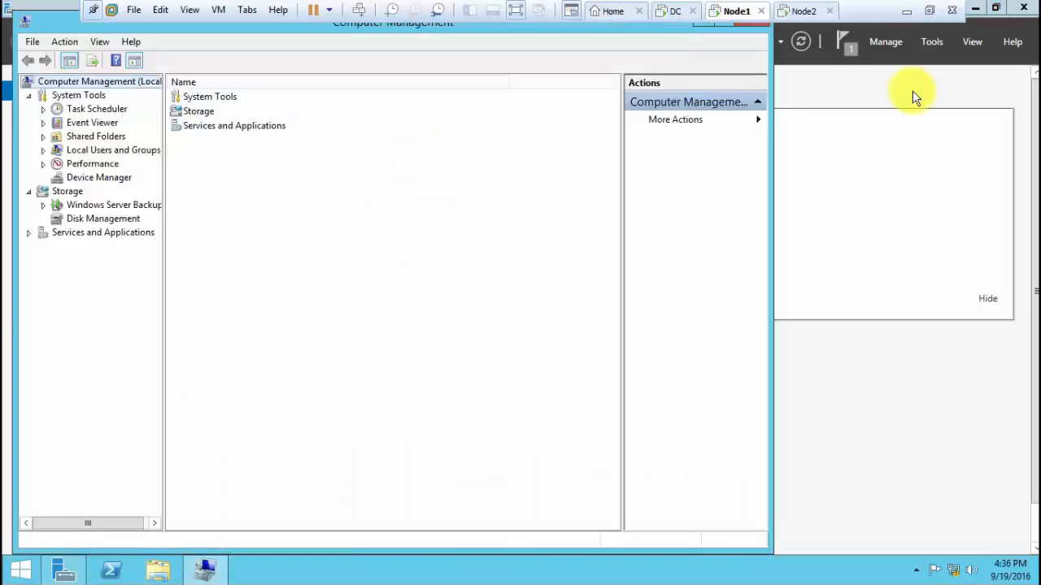
{"action": "left_click", "coordinate": [115, 220]}
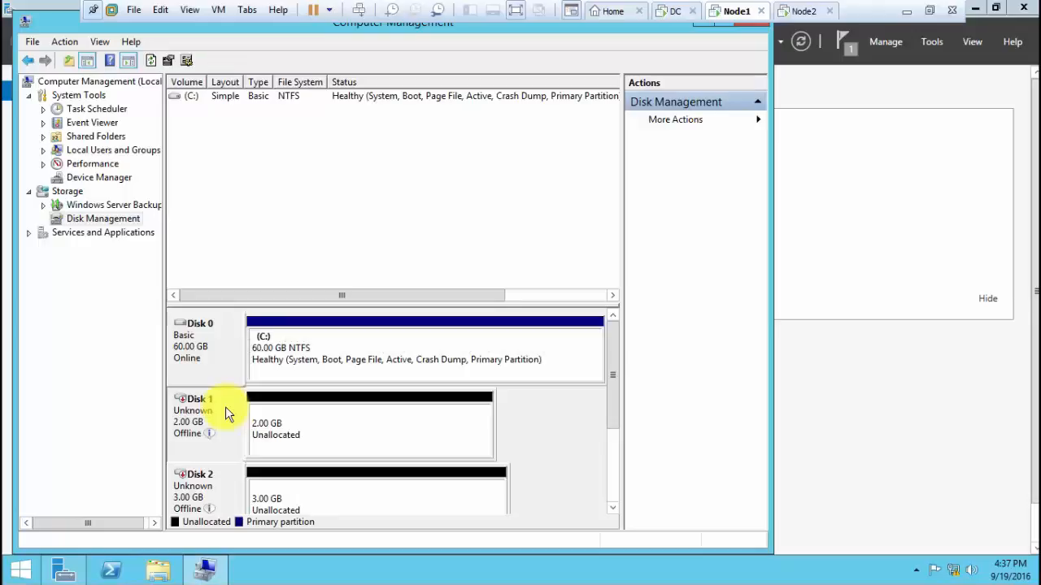
Step: Bring the 2 GB Disk 1 online and initialize it with the MBR partition style
{"action": "right_click", "coordinate": [225, 406]}
{"action": "left_click", "coordinate": [239, 418]}
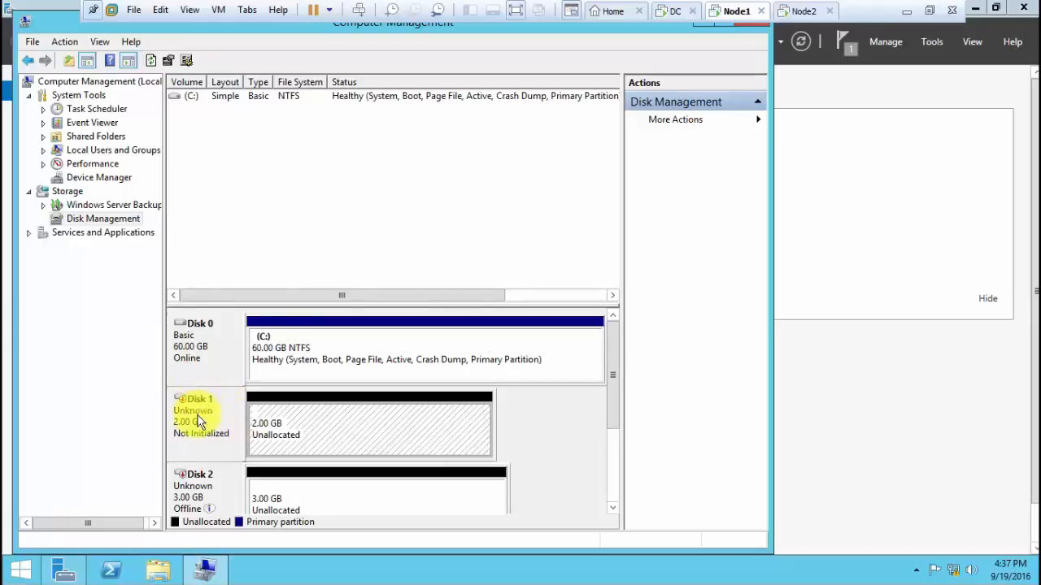
{"action": "right_click", "coordinate": [199, 418]}
{"action": "left_click", "coordinate": [209, 426]}
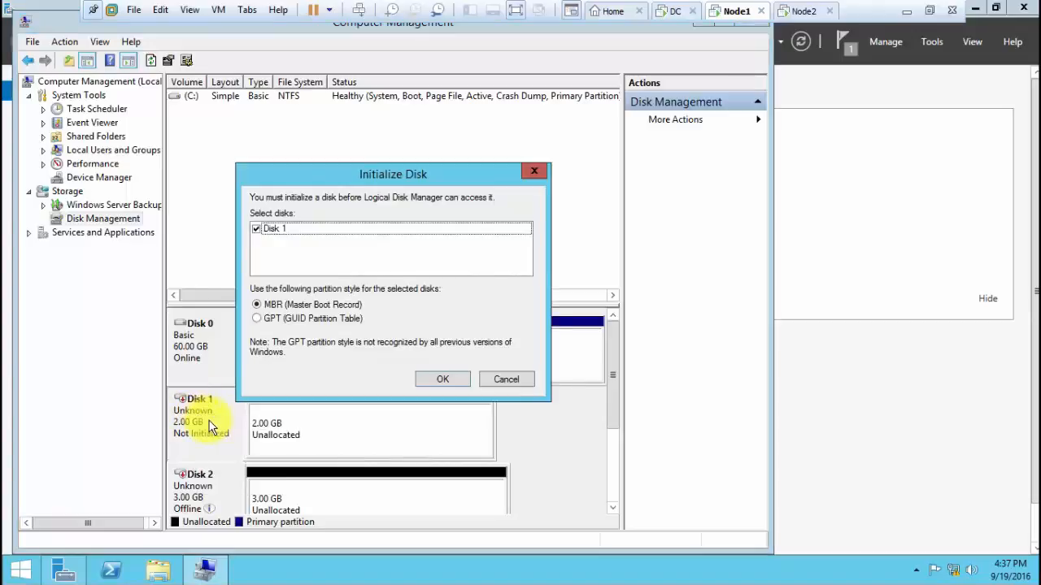
{"action": "key", "text": "Return"}
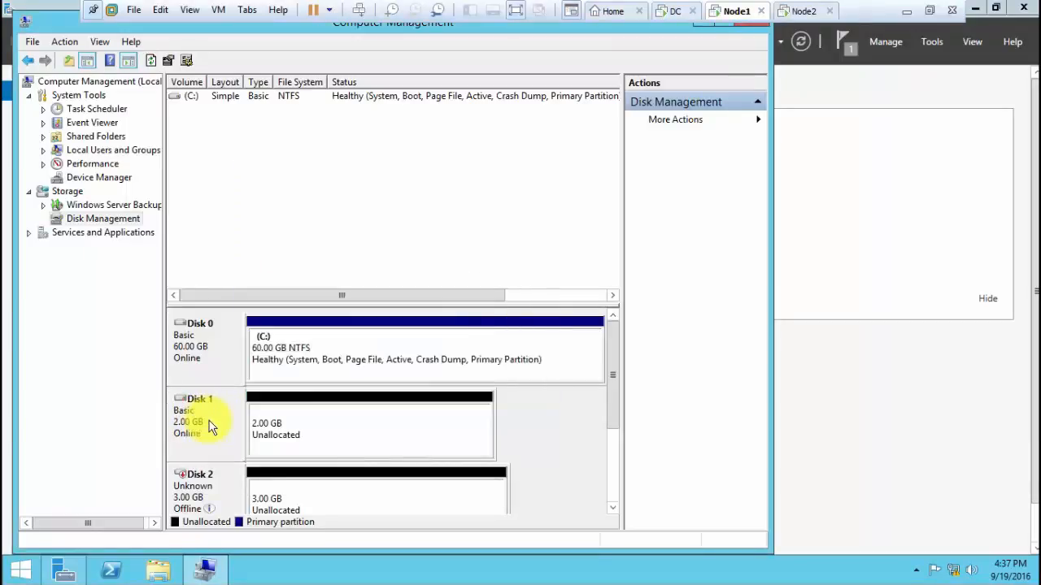
Step: Bring the 3 GB Disk 2 online on Node1 and initialize it with the default settings
{"action": "right_click", "coordinate": [208, 473]}
{"action": "left_click", "coordinate": [222, 478]}
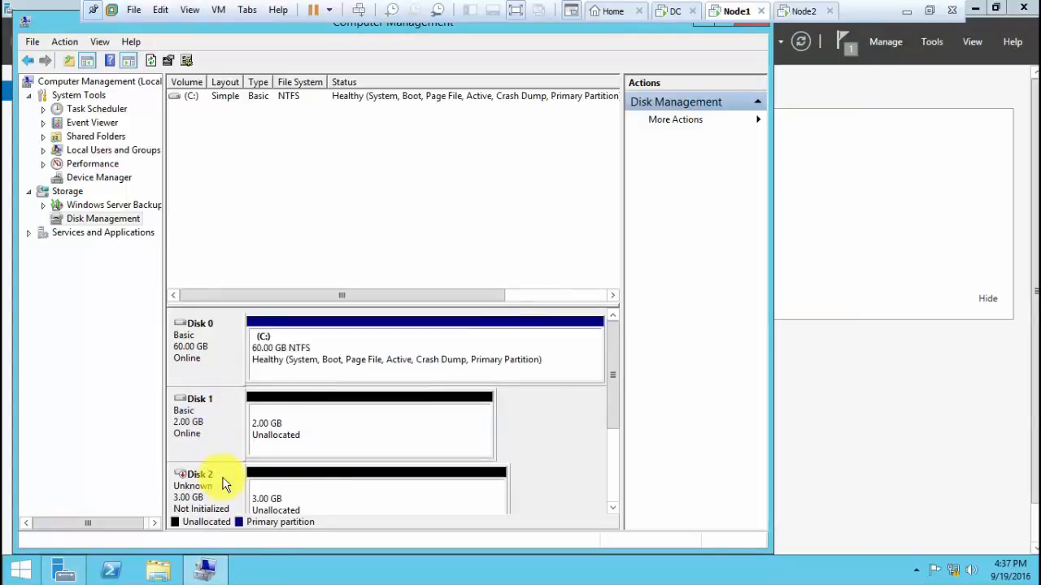
{"action": "right_click", "coordinate": [226, 484]}
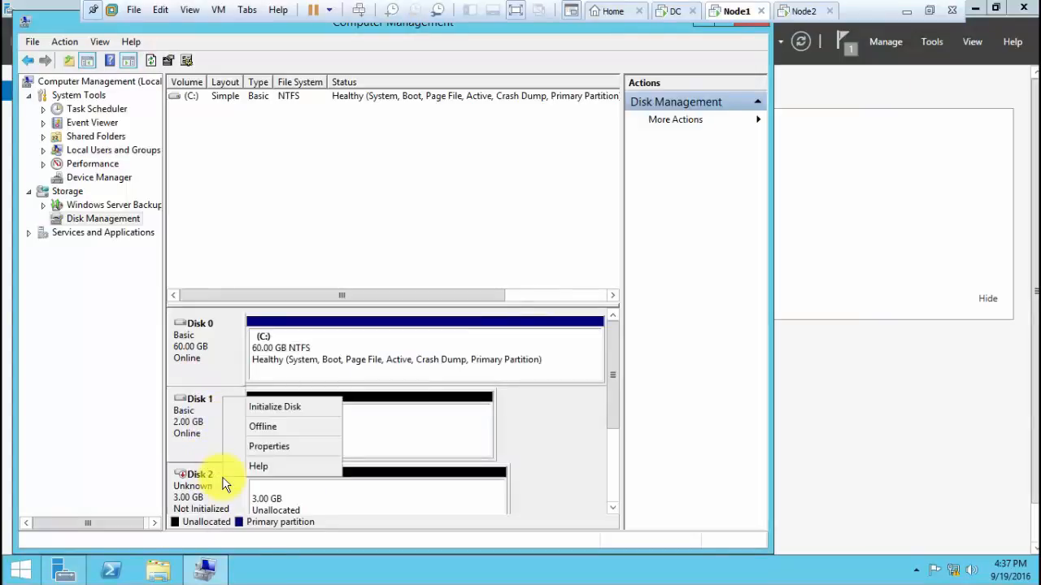
{"action": "left_click", "coordinate": [274, 406]}
{"action": "key", "text": "Return"}
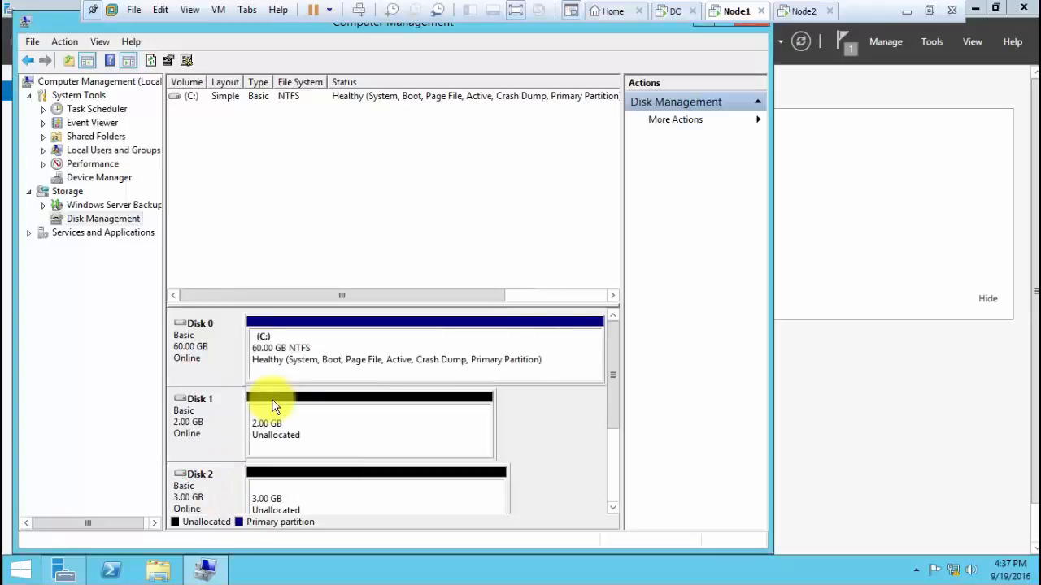
Step: Create a simple volume on the unallocated 2 GB Disk 1, keeping the default size, drive letter and NTFS quick-format settings
{"action": "right_click", "coordinate": [276, 412]}
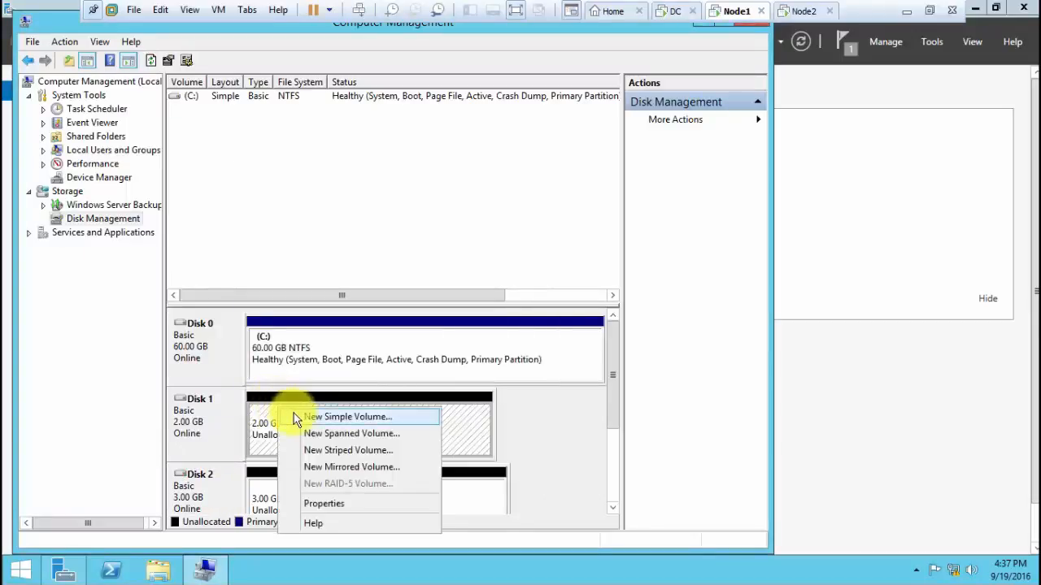
{"action": "left_click", "coordinate": [294, 416]}
{"action": "key", "text": "Return"}
{"action": "key", "text": "Return"}
{"action": "key", "text": "Return"}
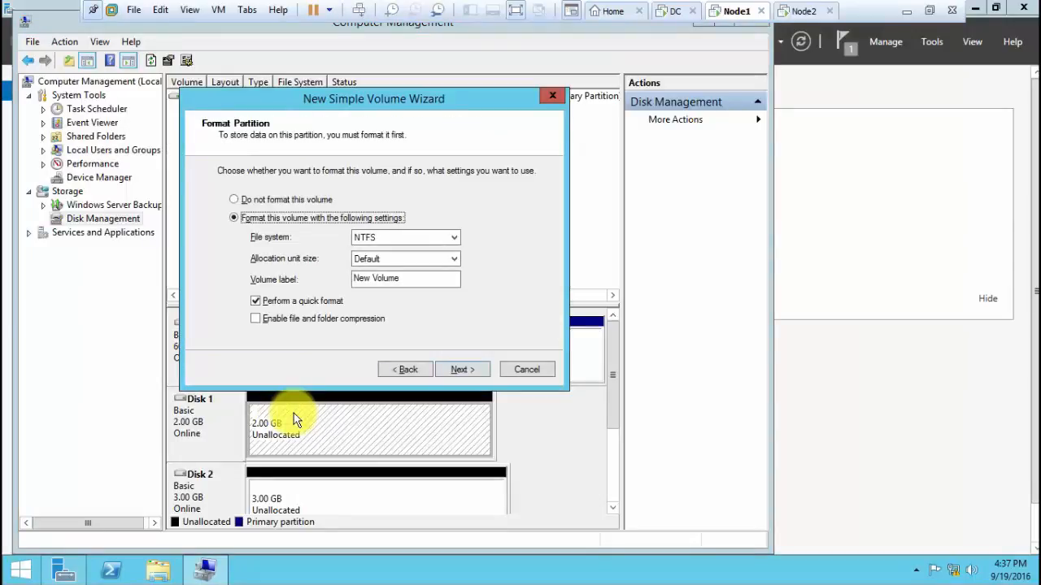
{"action": "key", "text": "Return"}
{"action": "key", "text": "Return"}
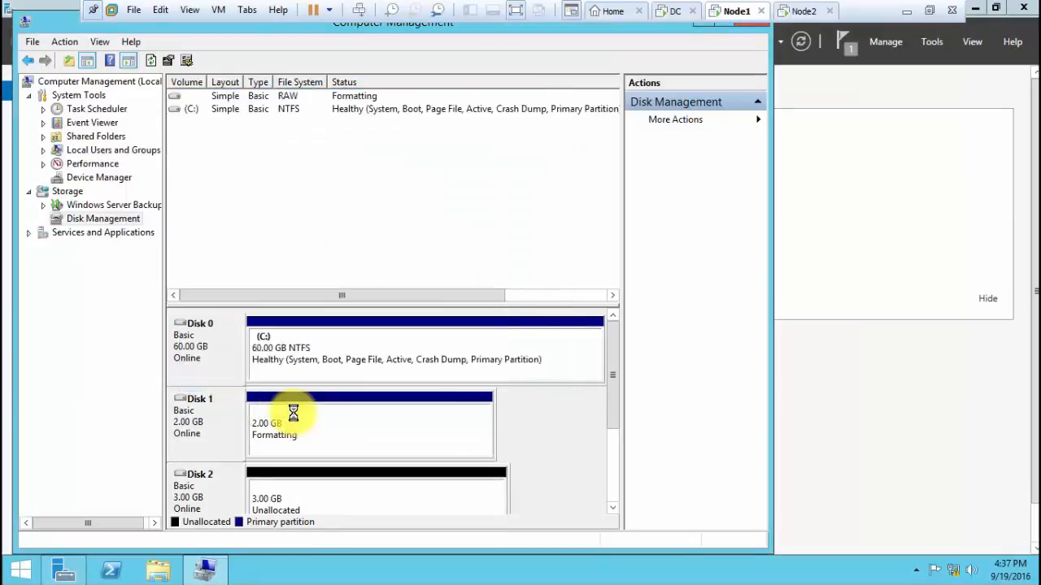
Step: Create a simple volume on the unallocated 3 GB Disk 2 with drive letter Q and the default size and format settings
{"action": "right_click", "coordinate": [334, 510]}
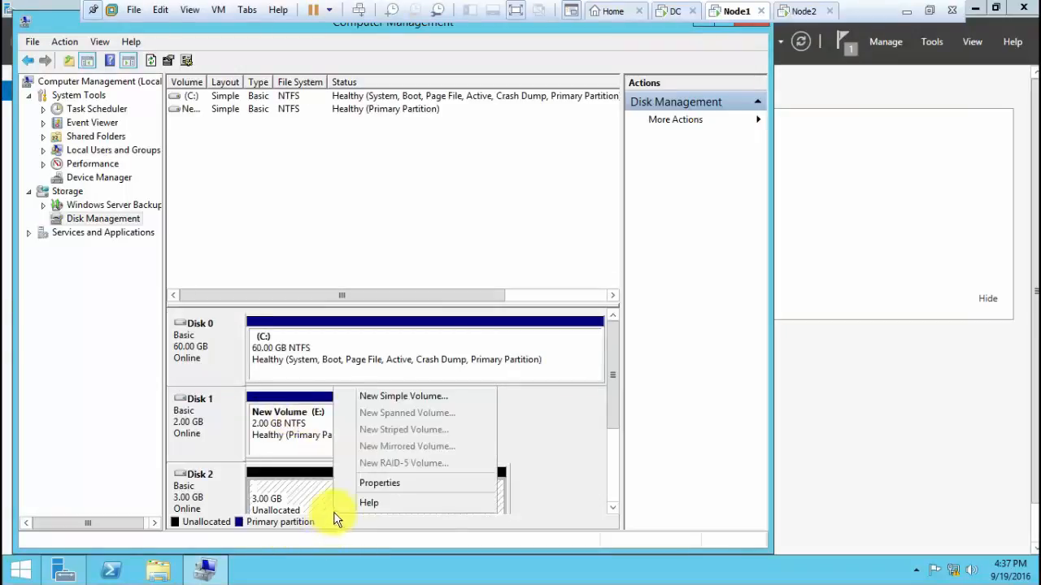
{"action": "left_click", "coordinate": [402, 397]}
{"action": "key", "text": "Return"}
{"action": "key", "text": "Return"}
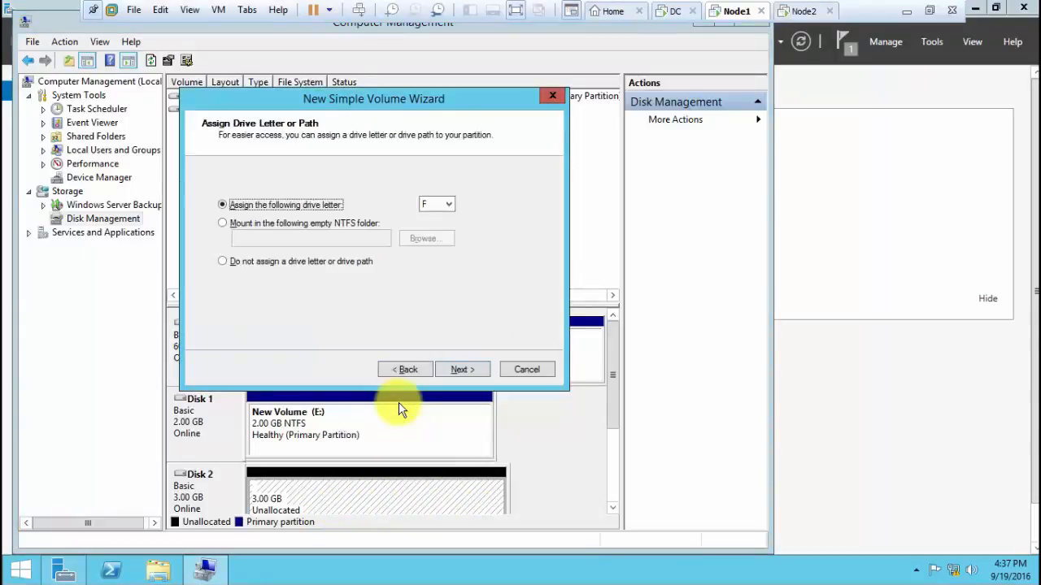
{"action": "left_click", "coordinate": [442, 204]}
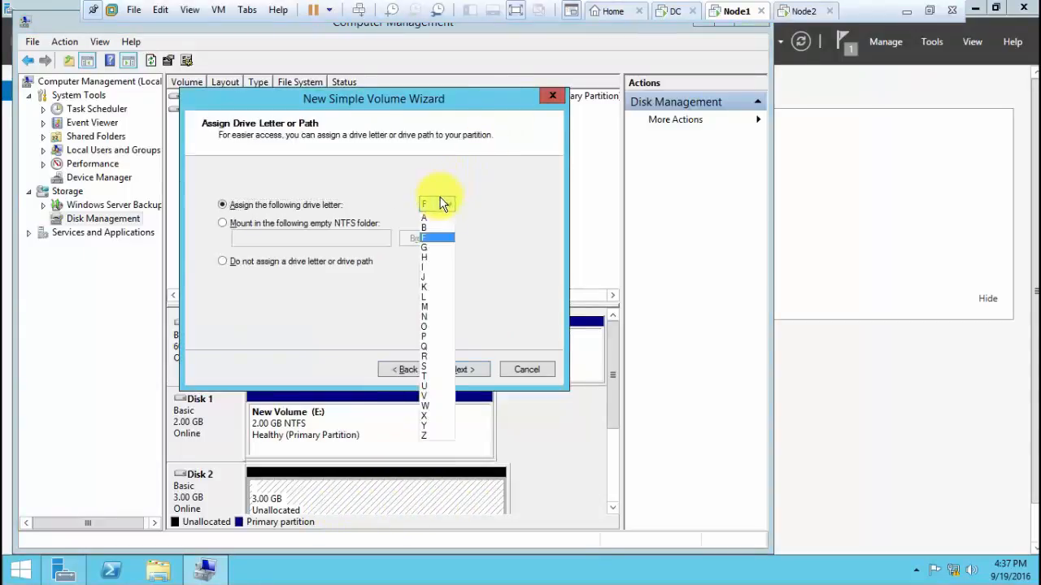
{"action": "key", "text": "q"}
{"action": "key", "text": "Return"}
{"action": "key", "text": "Return"}
{"action": "key", "text": "Return"}
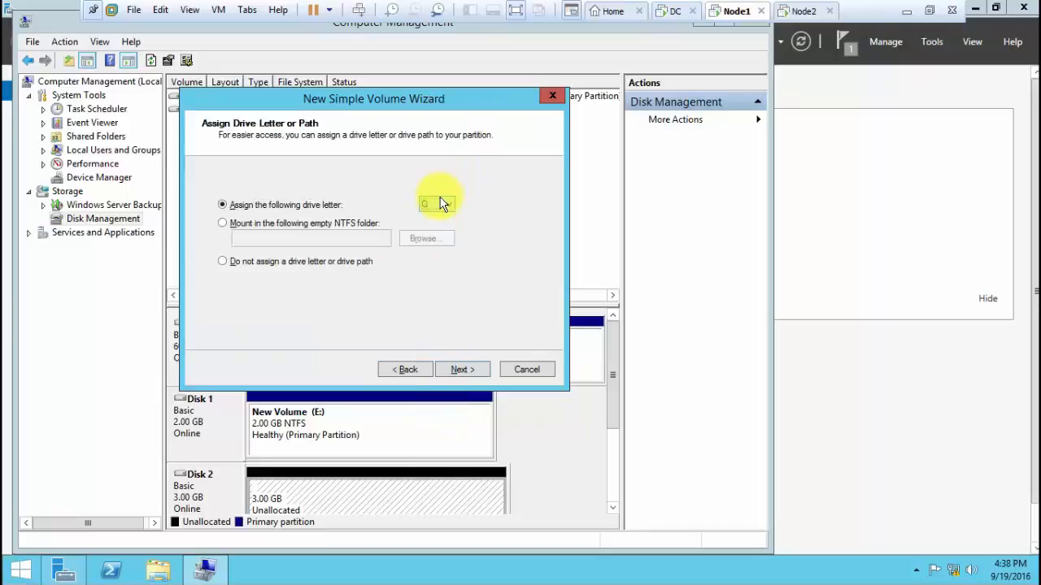
{"action": "key", "text": "Return"}
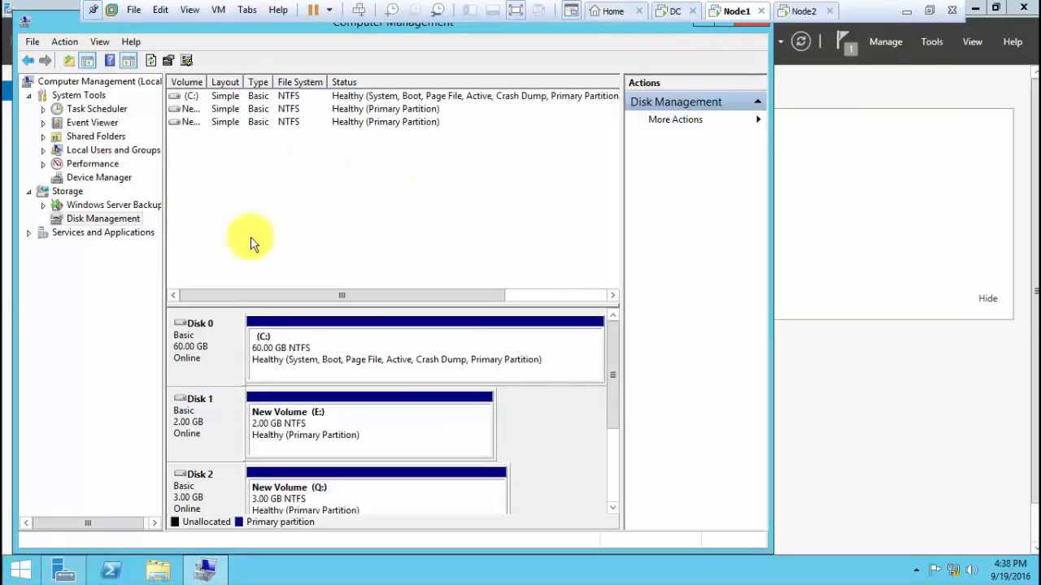
Step: Check the new E: and Q: volumes in This PC on Node1 and close the window
{"action": "left_click", "coordinate": [840, 429]}
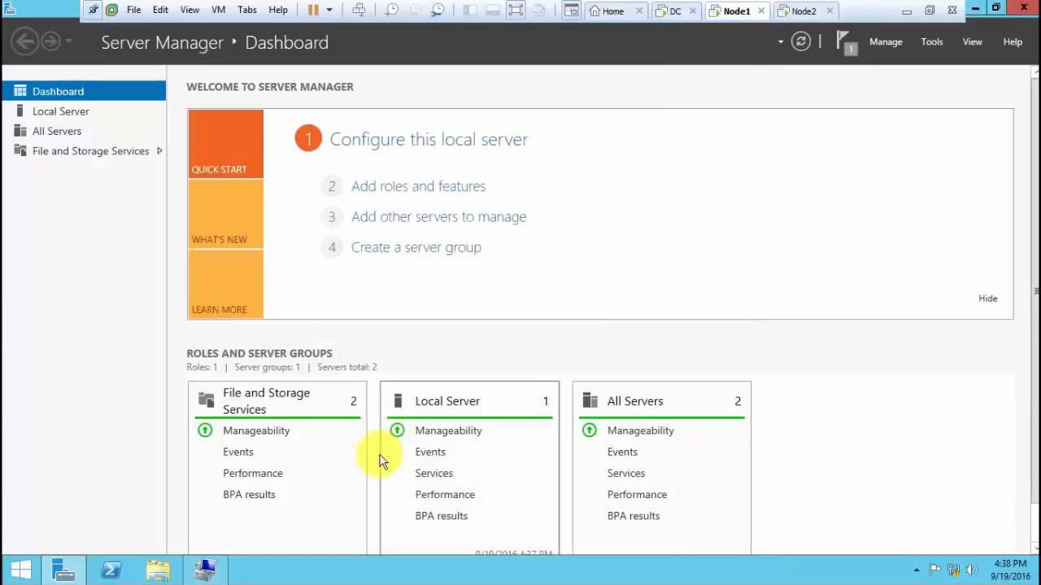
{"action": "left_click", "coordinate": [21, 571]}
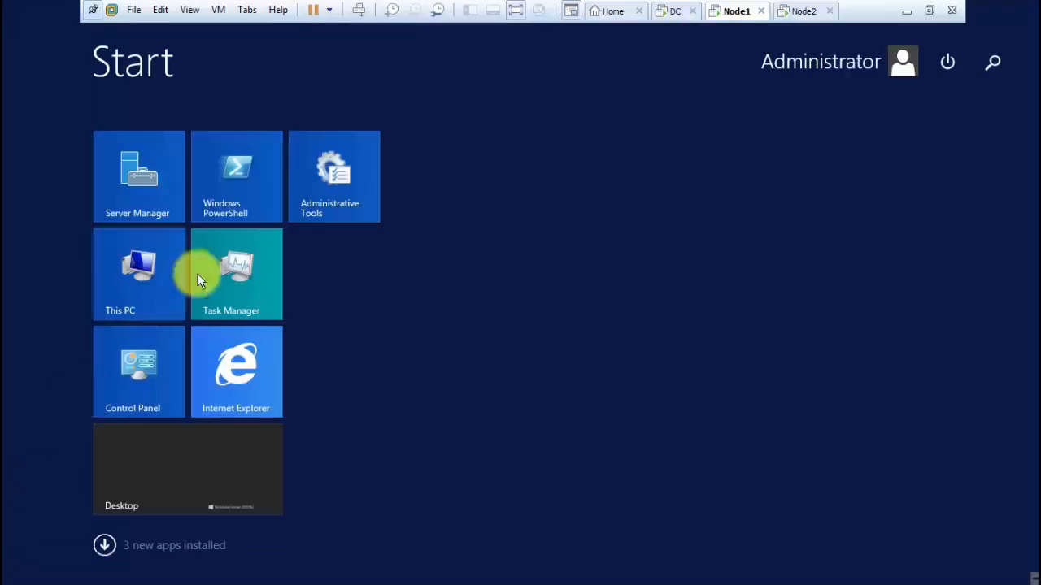
{"action": "left_click", "coordinate": [109, 275]}
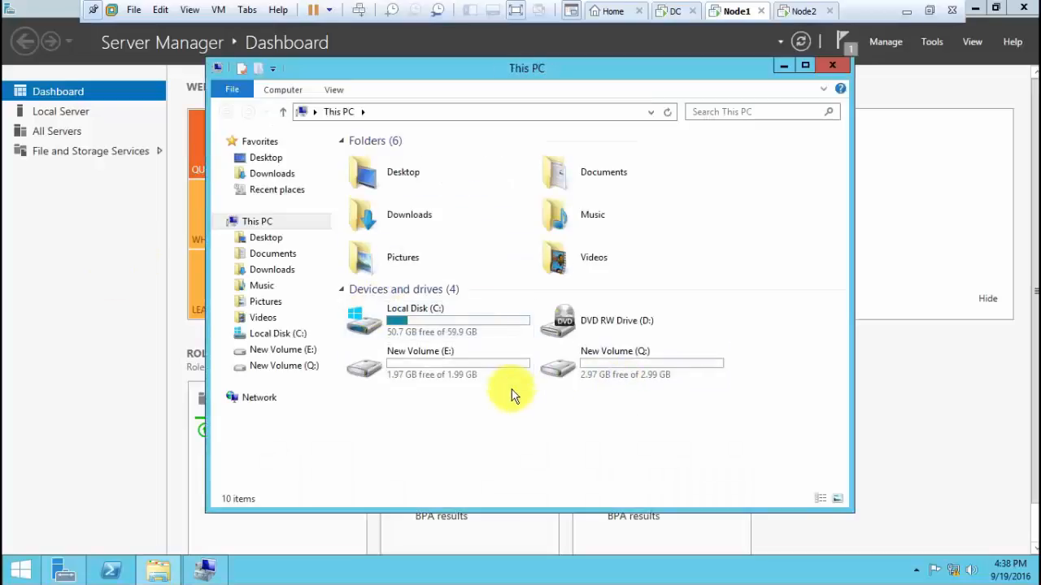
{"action": "left_click", "coordinate": [453, 377]}
{"action": "left_click", "coordinate": [623, 382]}
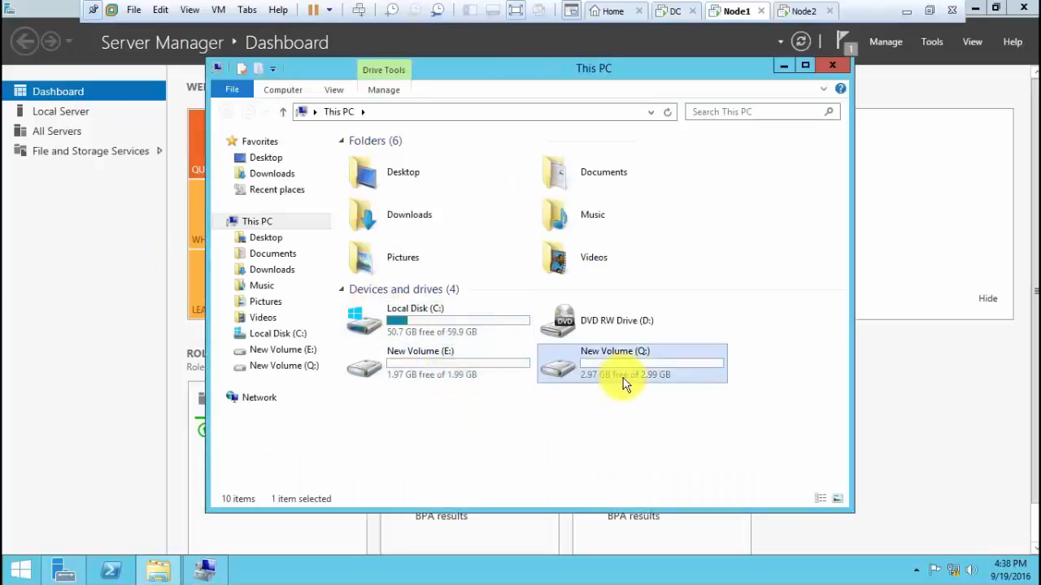
{"action": "left_click", "coordinate": [829, 69]}
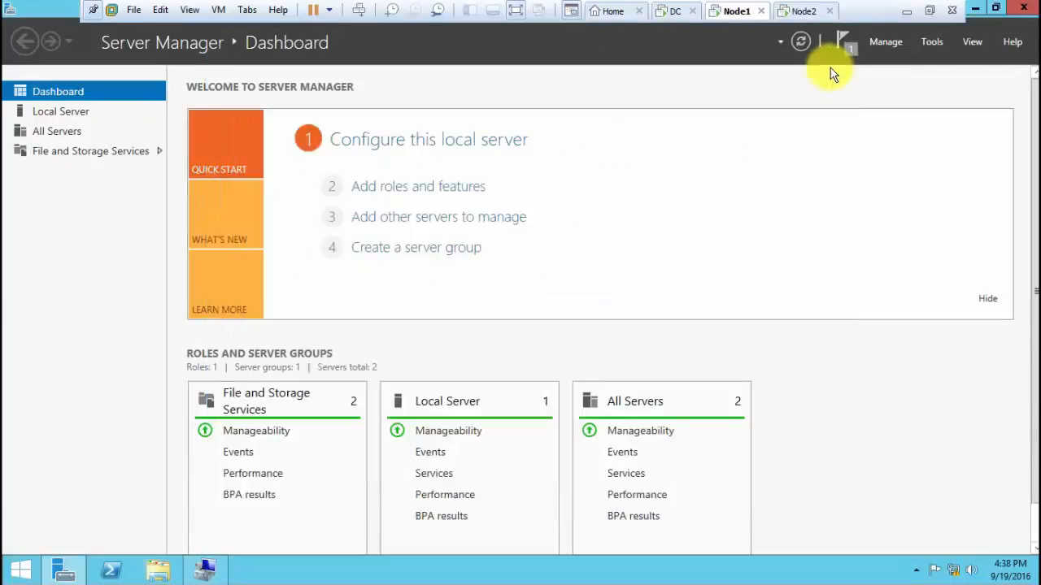
Step: Switch to the Node2 virtual machine and open the iSCSI Initiator from Server Manager
{"action": "left_click", "coordinate": [805, 11]}
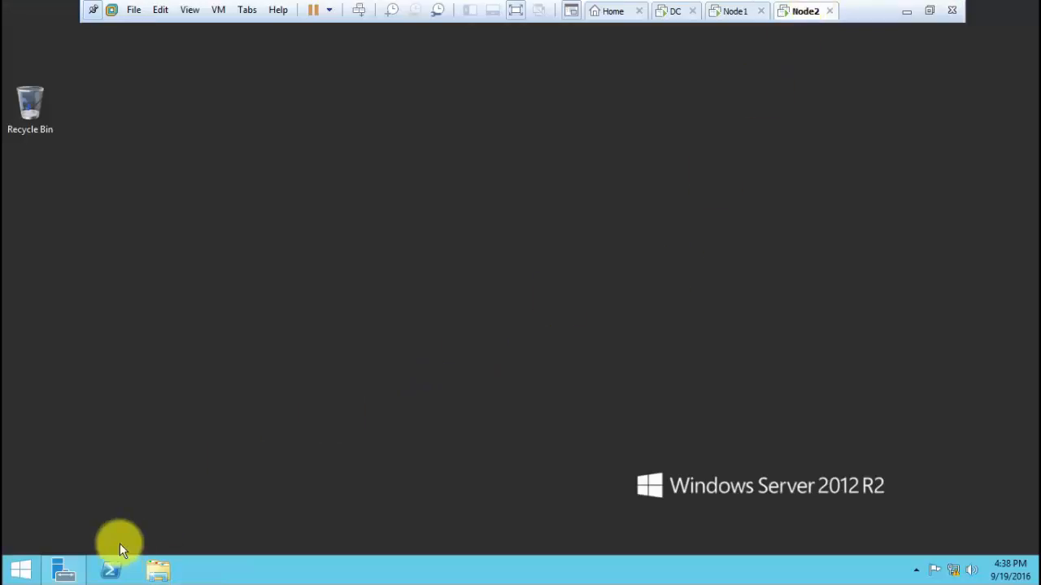
{"action": "left_click", "coordinate": [67, 568]}
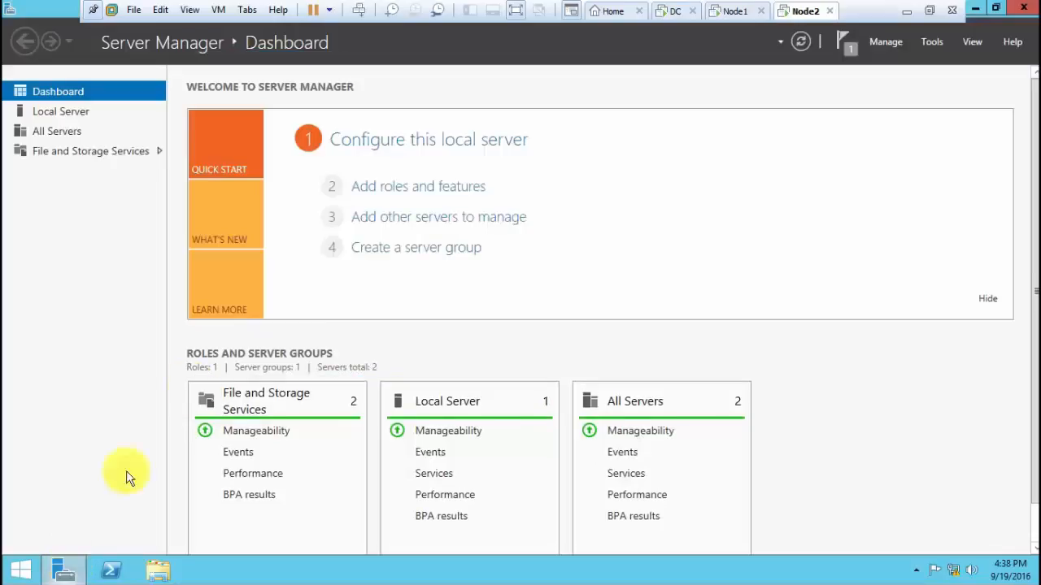
{"action": "left_click", "coordinate": [933, 43]}
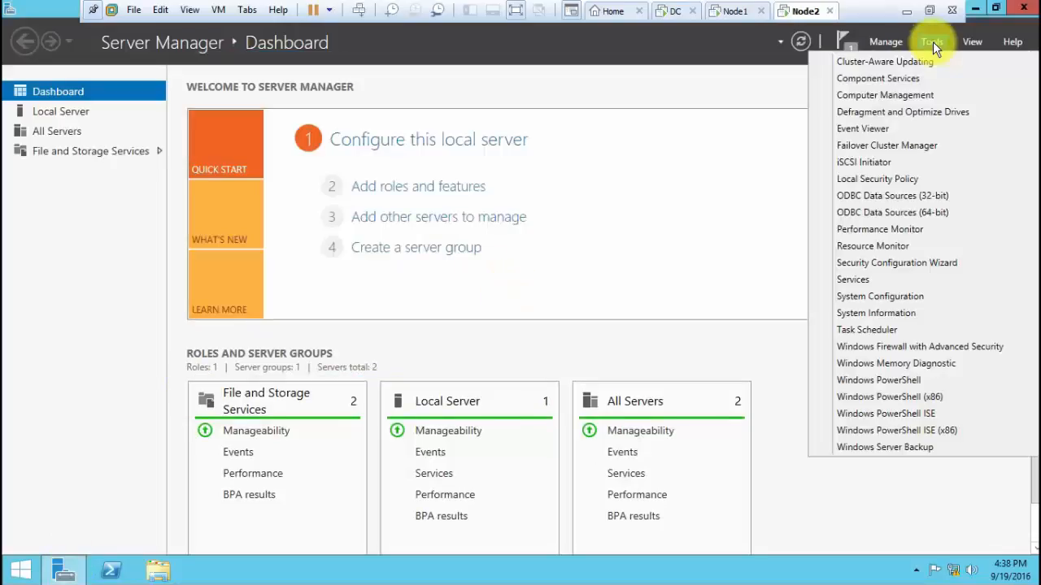
{"action": "left_click", "coordinate": [873, 164]}
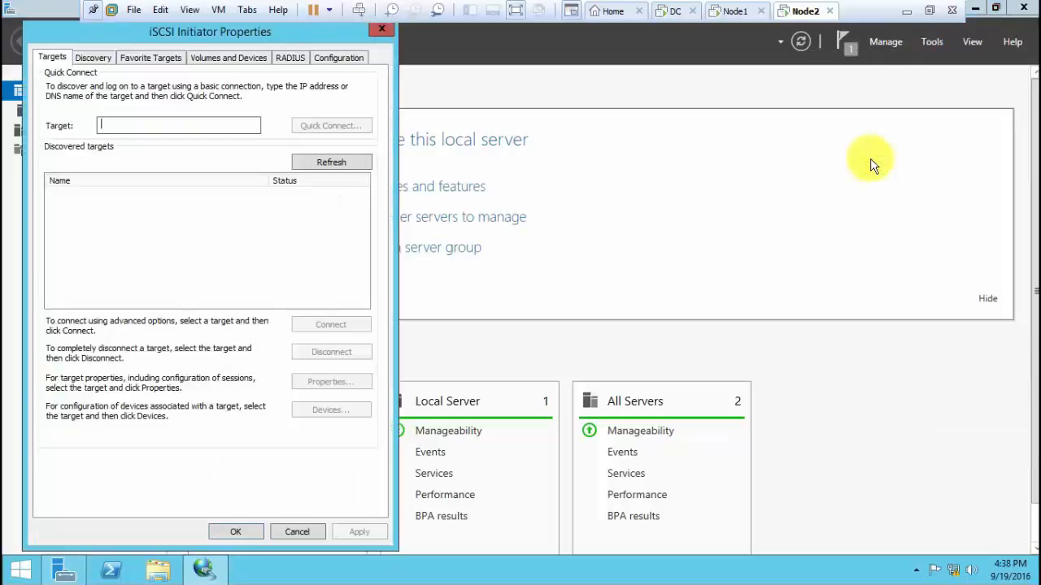
Step: Quick-connect Node2 to the node1-and-node2 target on the server 192.168.1.50 and close the initiator properties
{"action": "type", "text": "192."}
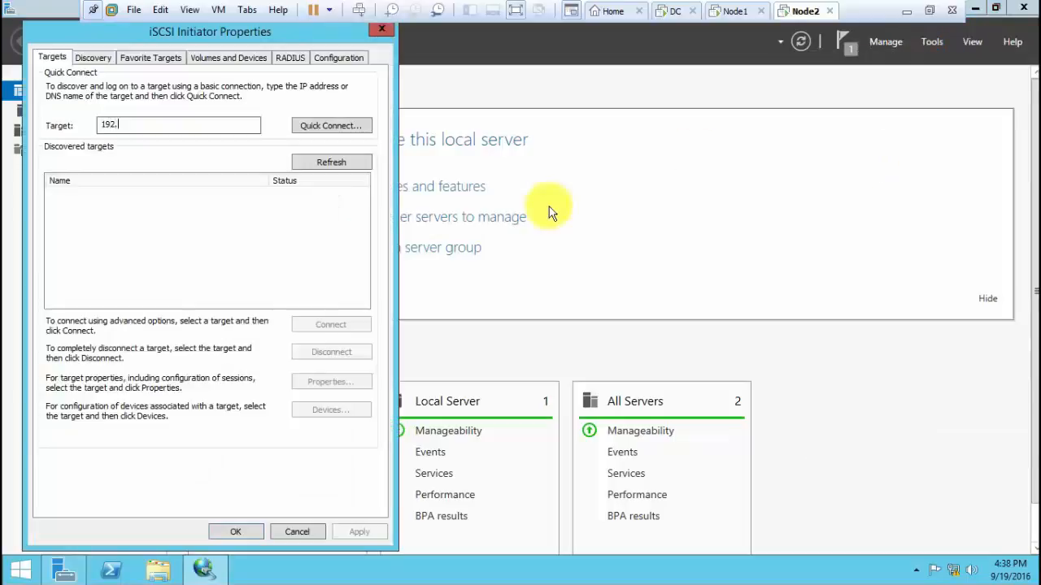
{"action": "type", "text": "168.1.50"}
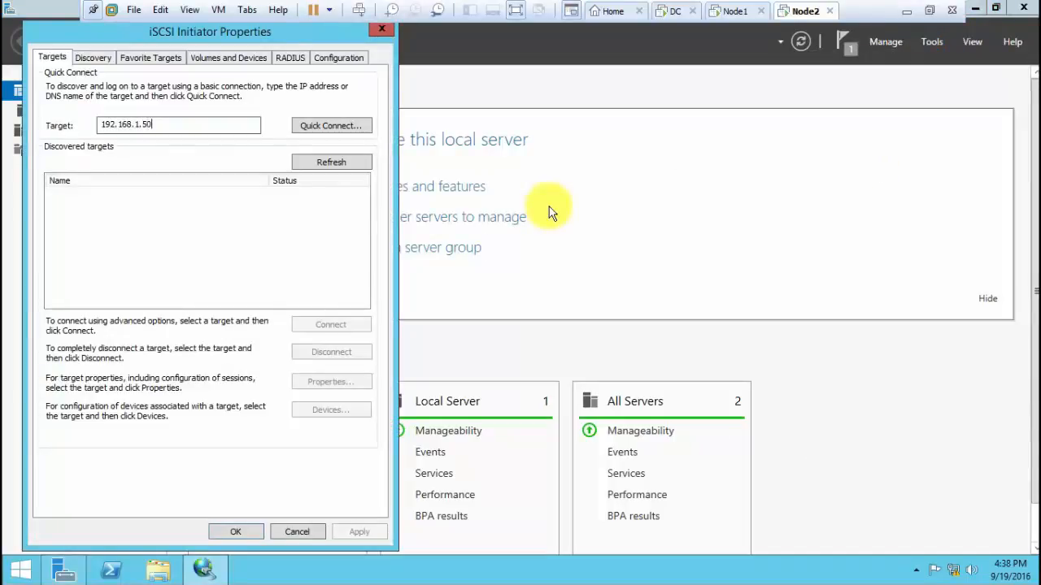
{"action": "left_click", "coordinate": [337, 127]}
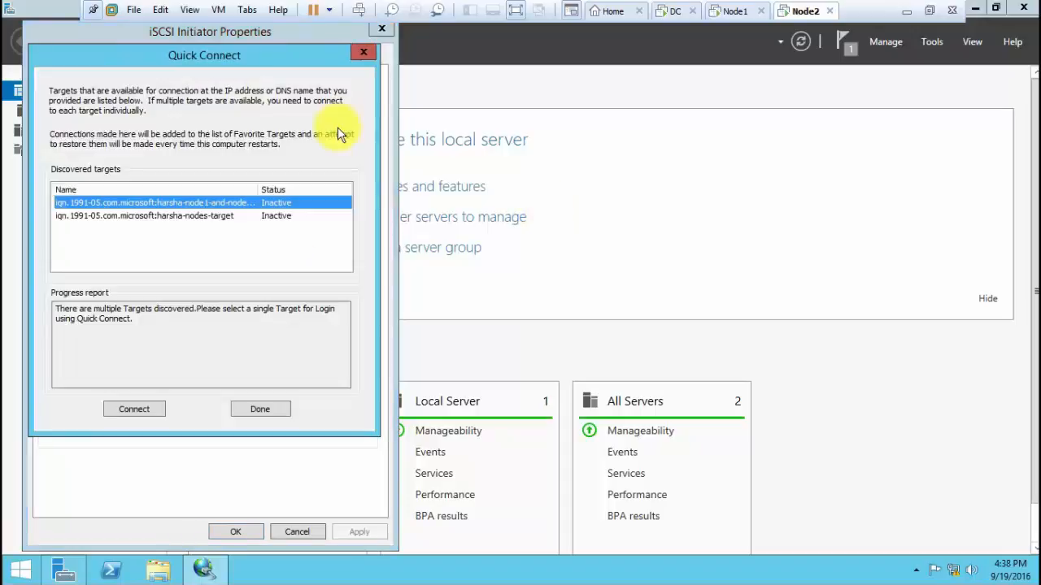
{"action": "left_click", "coordinate": [138, 414]}
{"action": "left_click", "coordinate": [259, 409]}
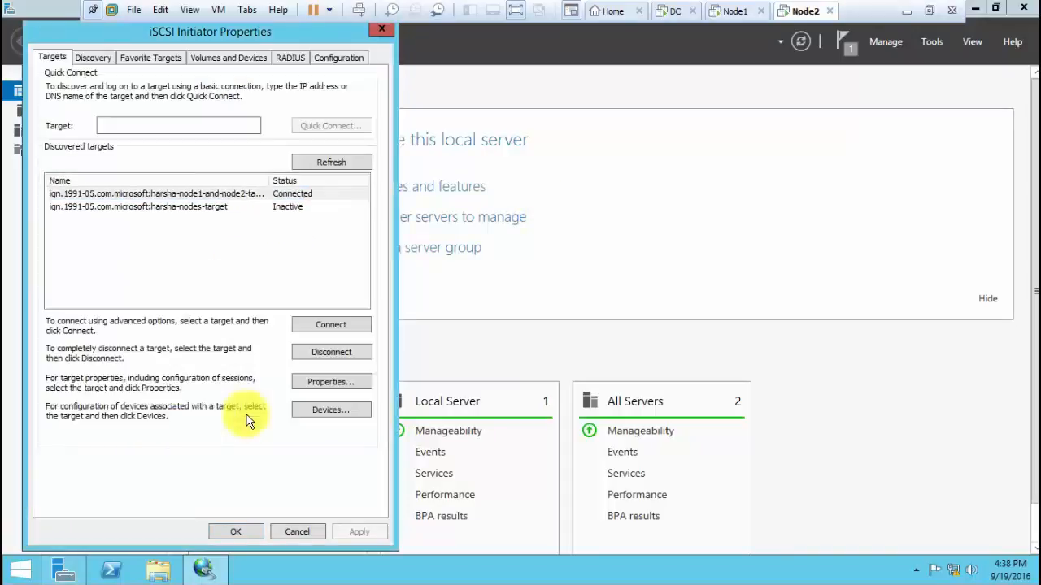
{"action": "left_click", "coordinate": [232, 532]}
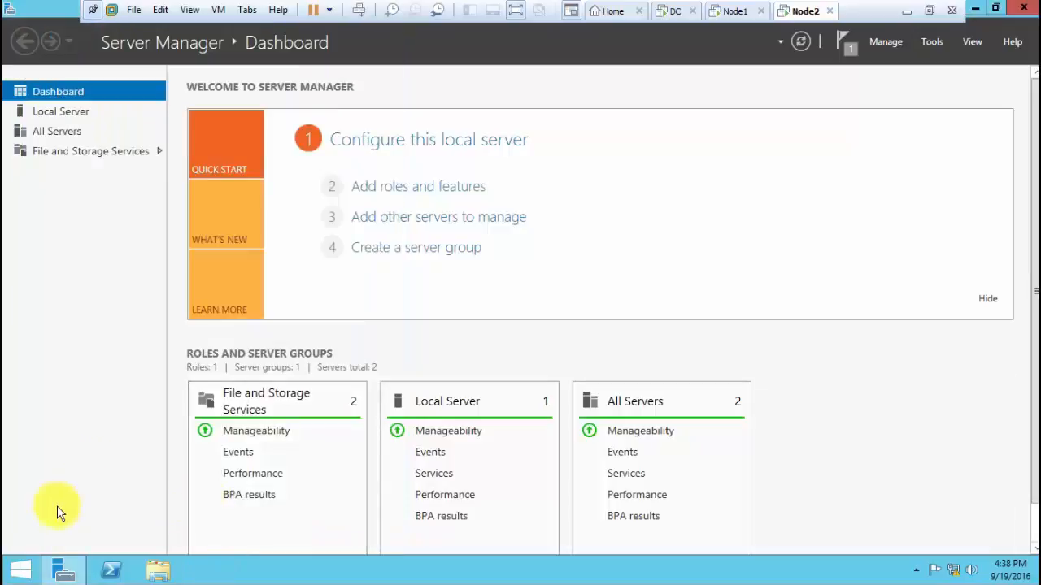
Step: Open Computer Management on Node2 and show its Disk Management view
{"action": "left_click", "coordinate": [932, 45]}
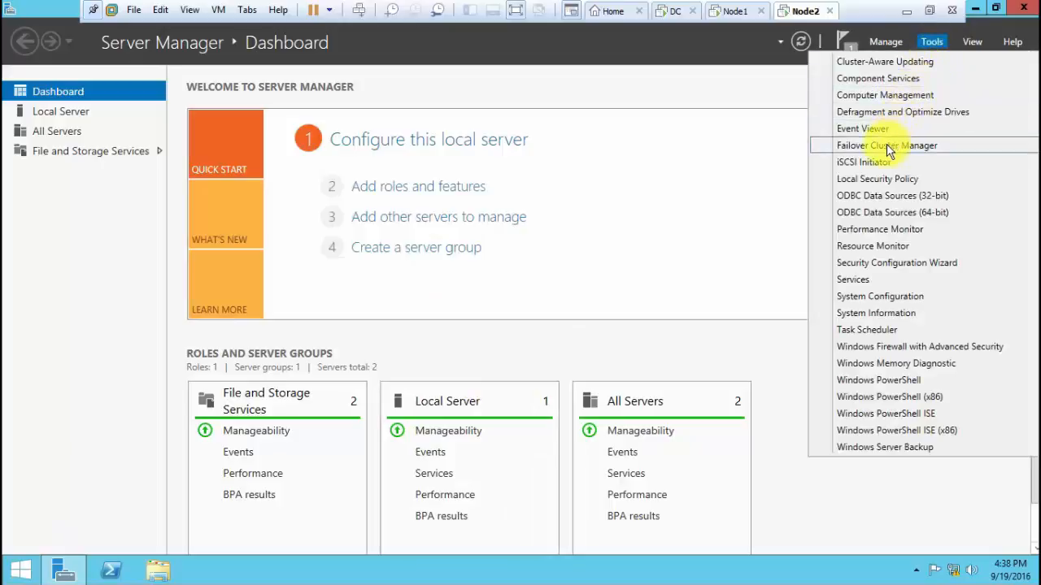
{"action": "left_click", "coordinate": [895, 96]}
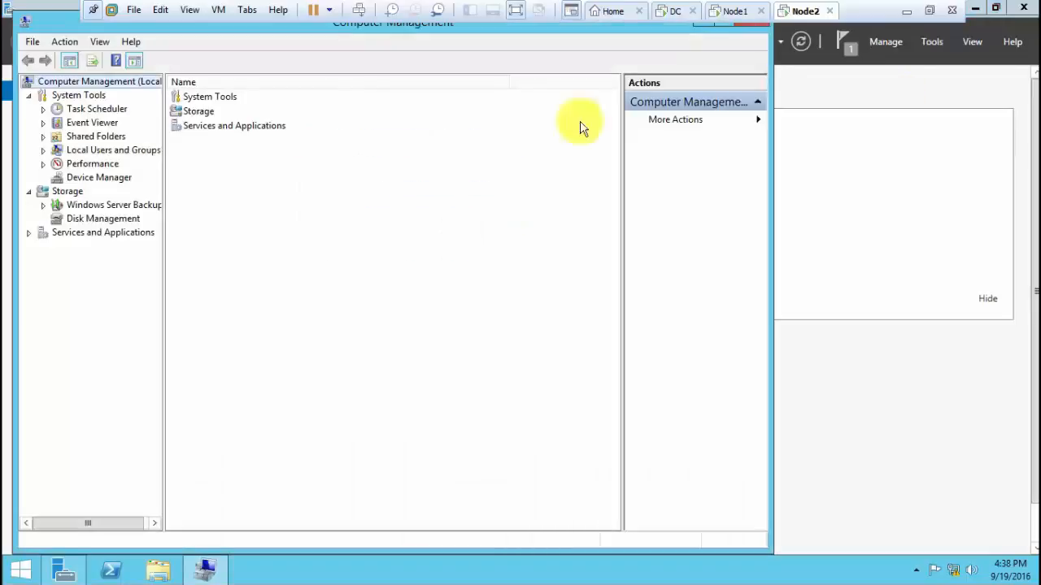
{"action": "left_click", "coordinate": [122, 222]}
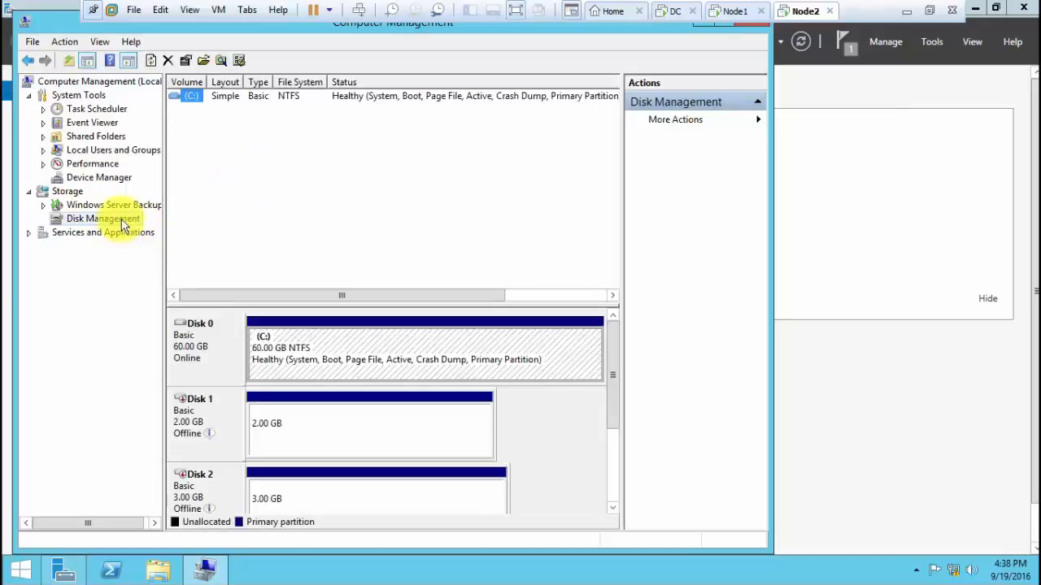
Step: Bring the 2 GB Disk 1 and the 3 GB Disk 2 online on Node2
{"action": "left_click", "coordinate": [229, 423]}
{"action": "right_click", "coordinate": [229, 423]}
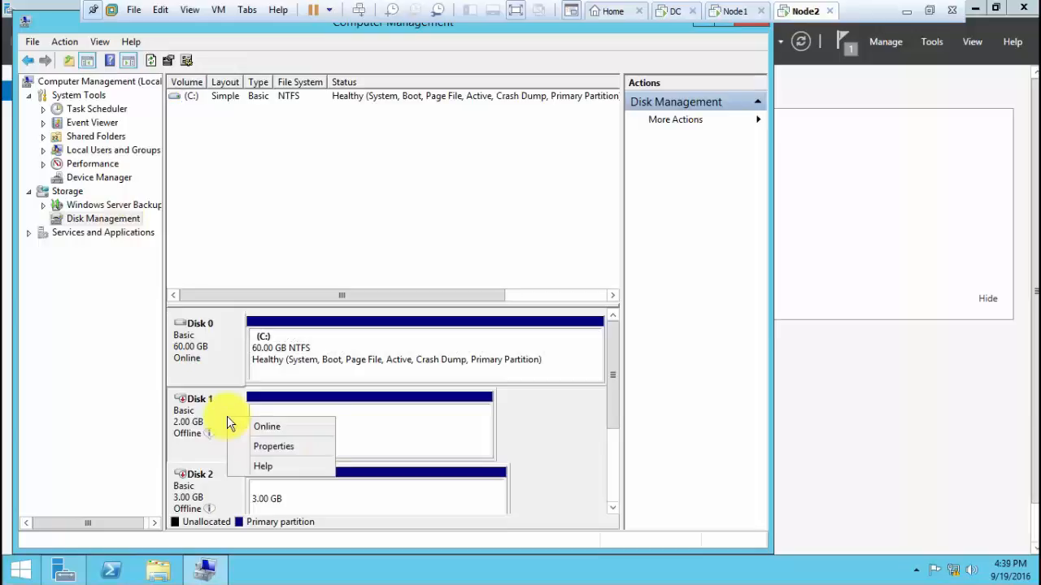
{"action": "left_click", "coordinate": [237, 424]}
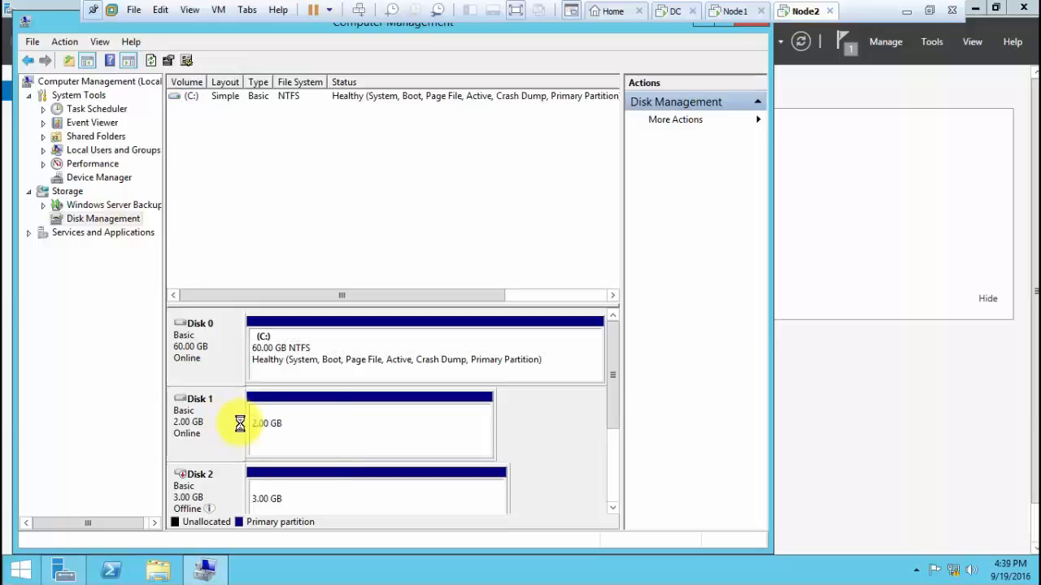
{"action": "right_click", "coordinate": [208, 496]}
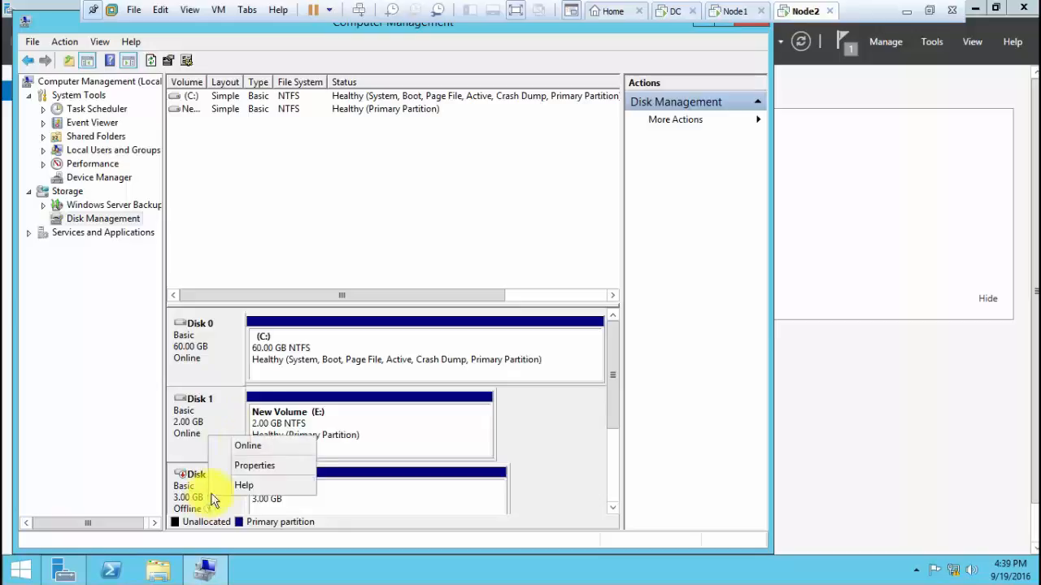
{"action": "left_click", "coordinate": [247, 445]}
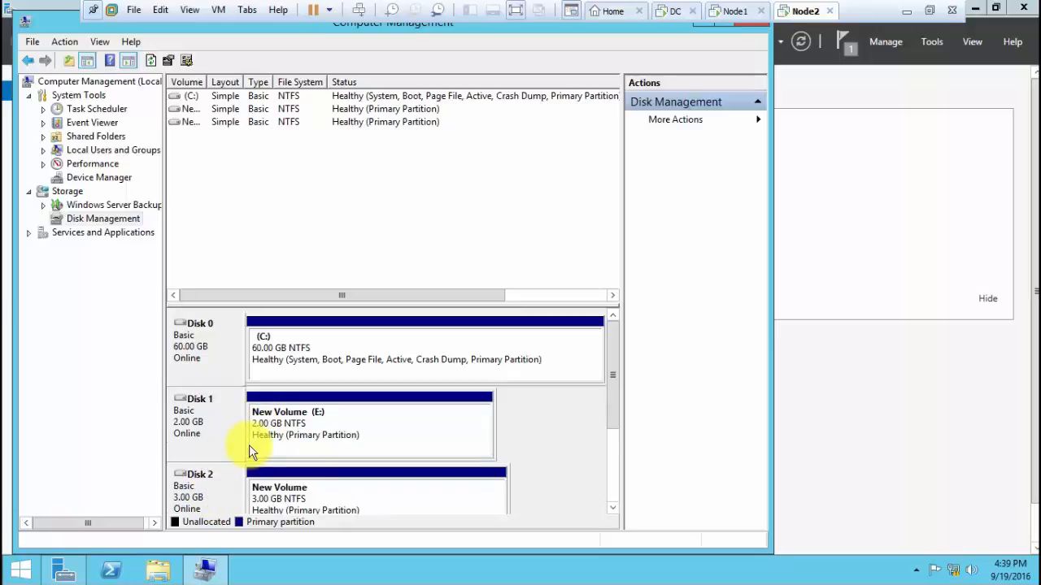
Step: Change the drive letter of the 3 GB volume on Disk 2 to Q
{"action": "right_click", "coordinate": [276, 494]}
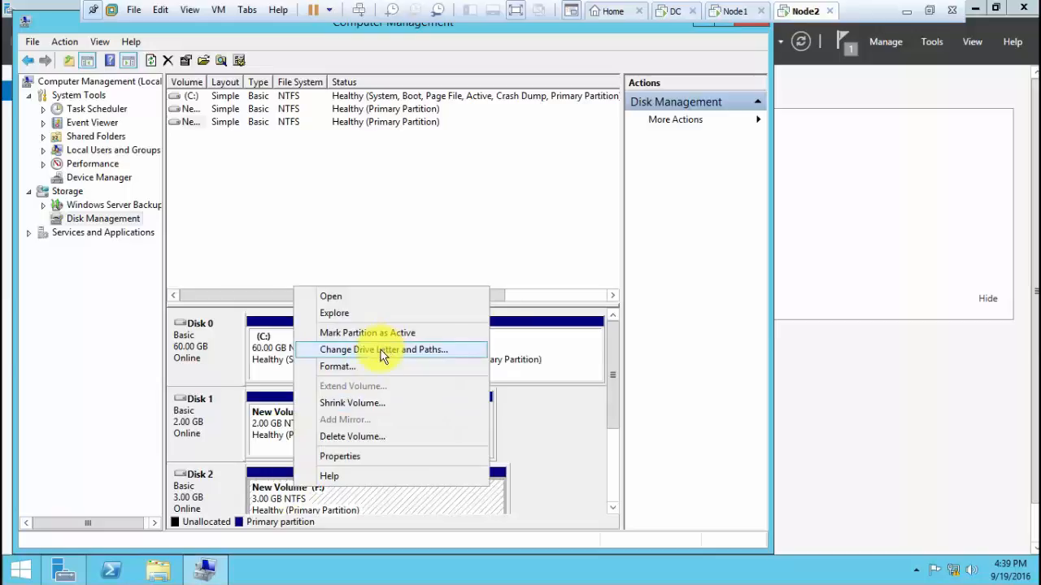
{"action": "left_click", "coordinate": [382, 351]}
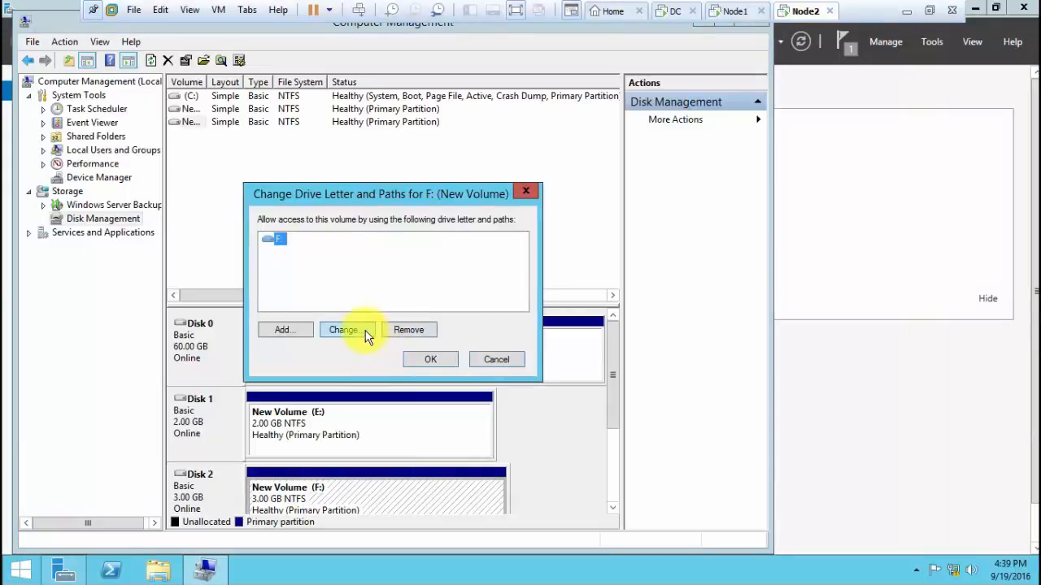
{"action": "left_click", "coordinate": [363, 334]}
{"action": "left_click", "coordinate": [517, 263]}
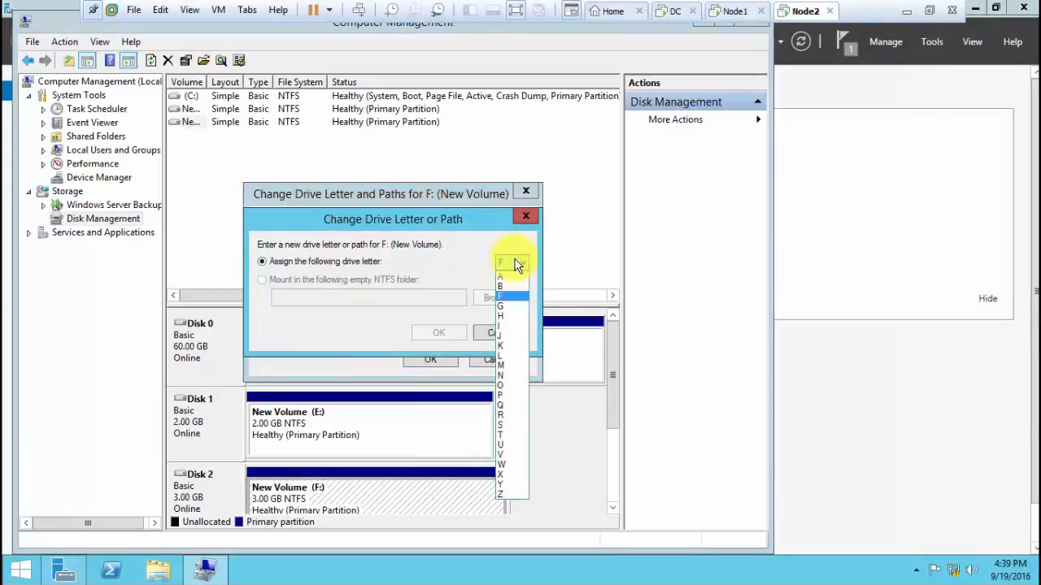
{"action": "key", "text": "Return"}
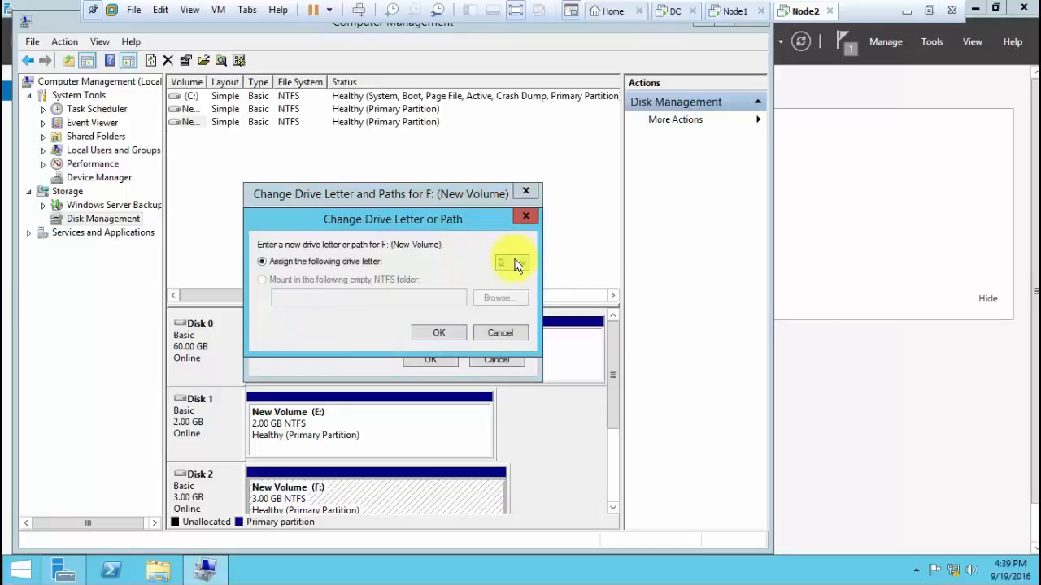
{"action": "key", "text": "Return"}
{"action": "key", "text": "Return"}
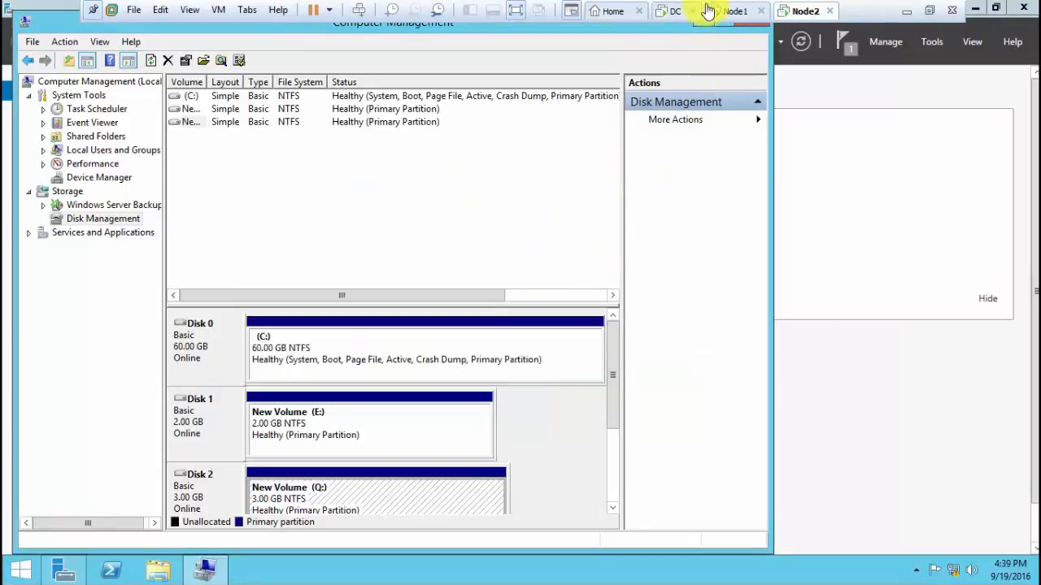
Step: Close Computer Management and Server Manager on Node2
{"action": "left_click", "coordinate": [723, 24]}
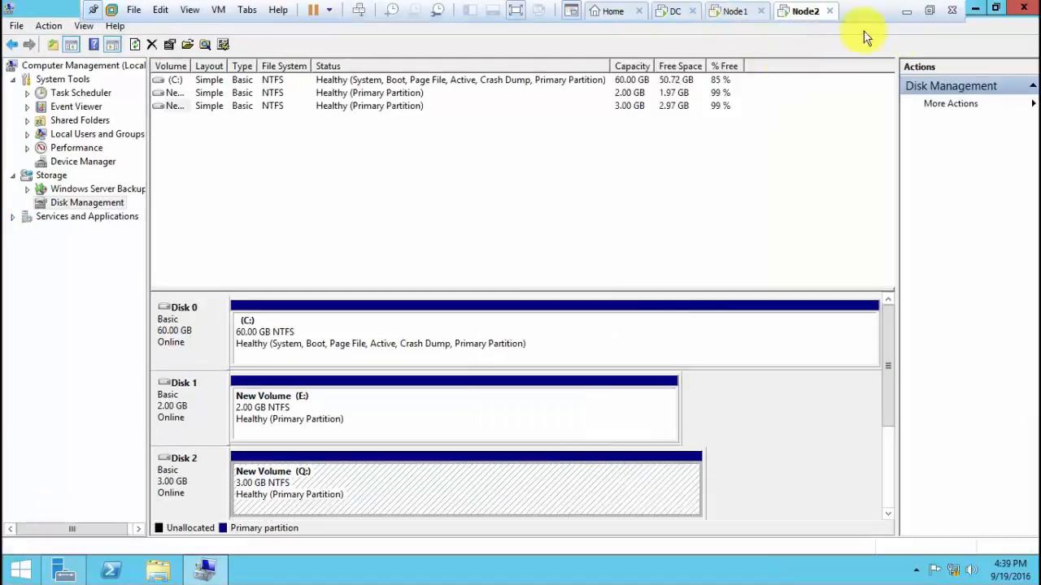
{"action": "left_click", "coordinate": [1023, 7]}
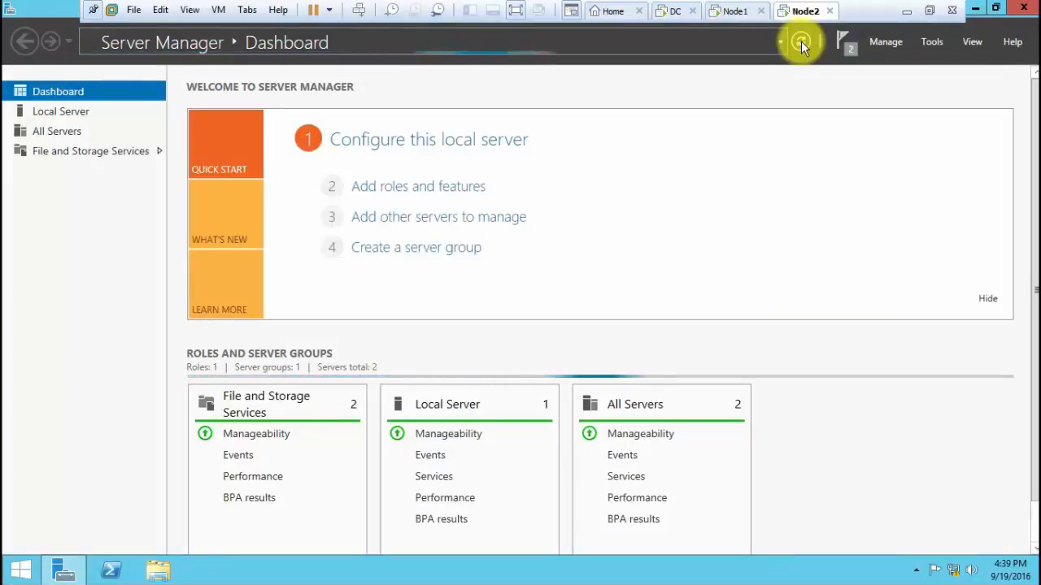
{"action": "left_click", "coordinate": [1023, 7]}
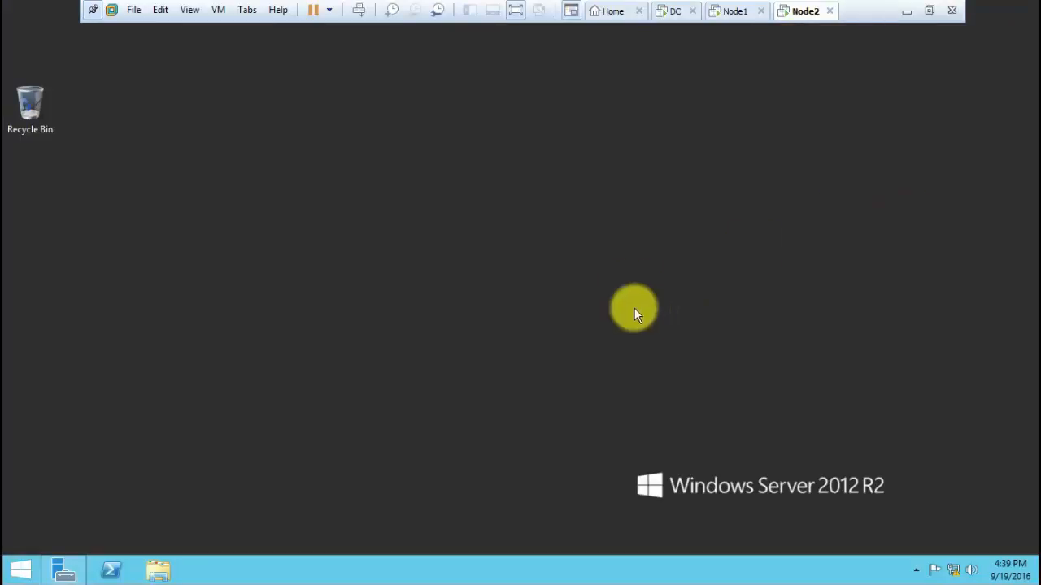
Step: Switch to the Node1 virtual machine and open Failover Cluster Manager from Server Manager
{"action": "left_click", "coordinate": [734, 10]}
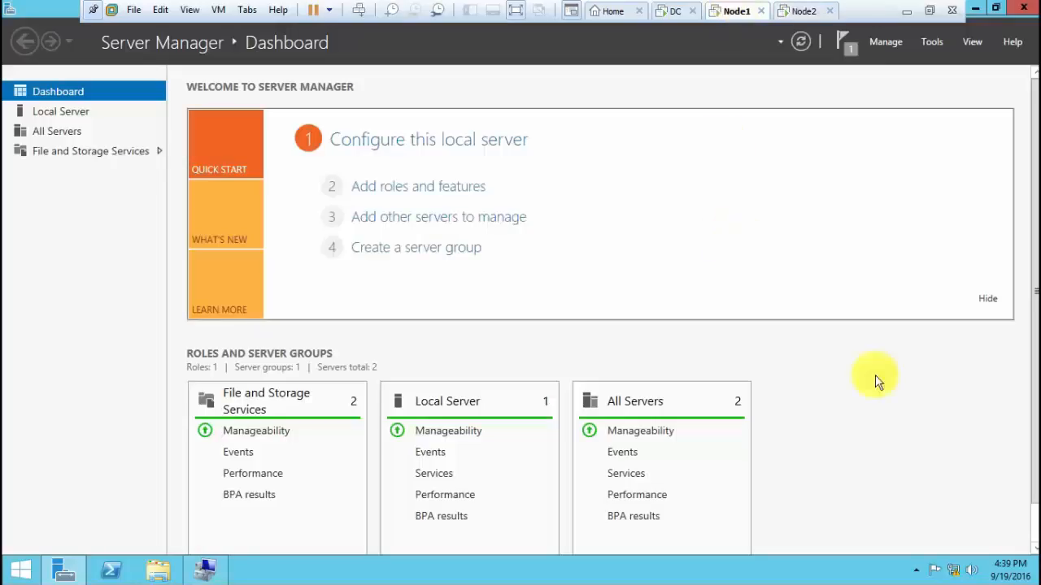
{"action": "left_click", "coordinate": [930, 42]}
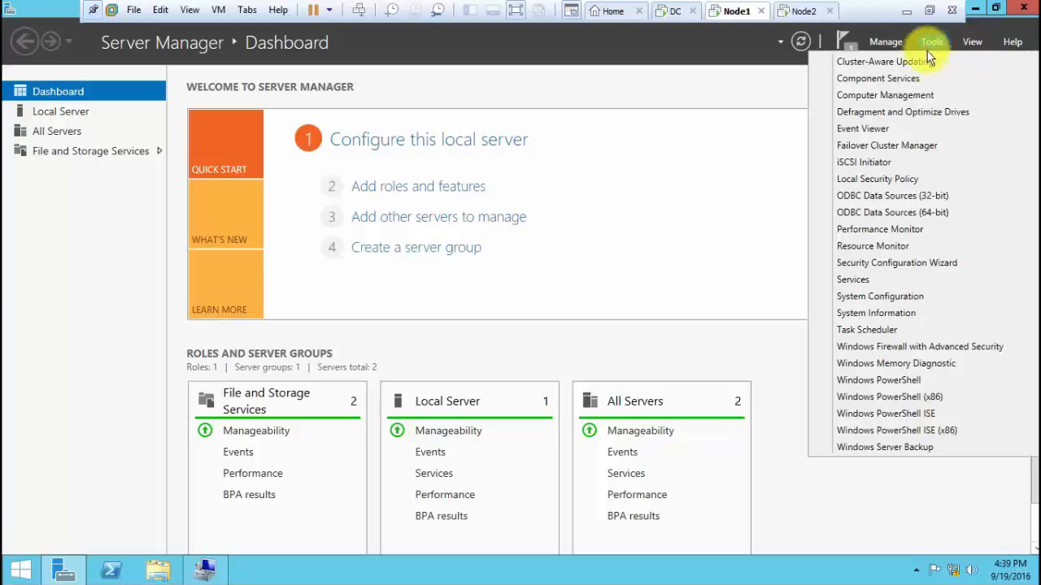
{"action": "left_click", "coordinate": [888, 147]}
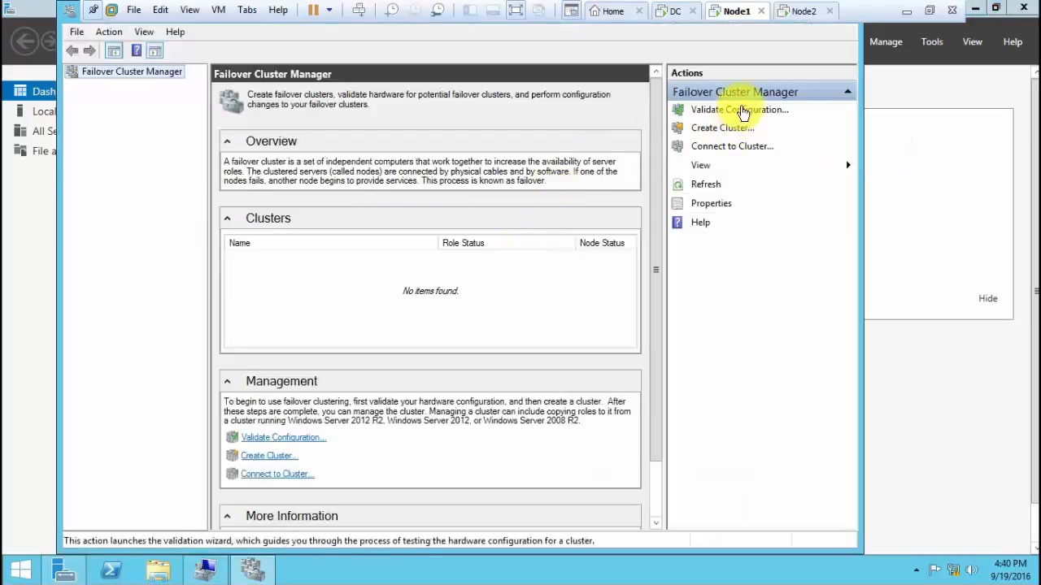
Step: Start validating a cluster configuration and add node1 and node2 as the servers to test
{"action": "left_click", "coordinate": [741, 109]}
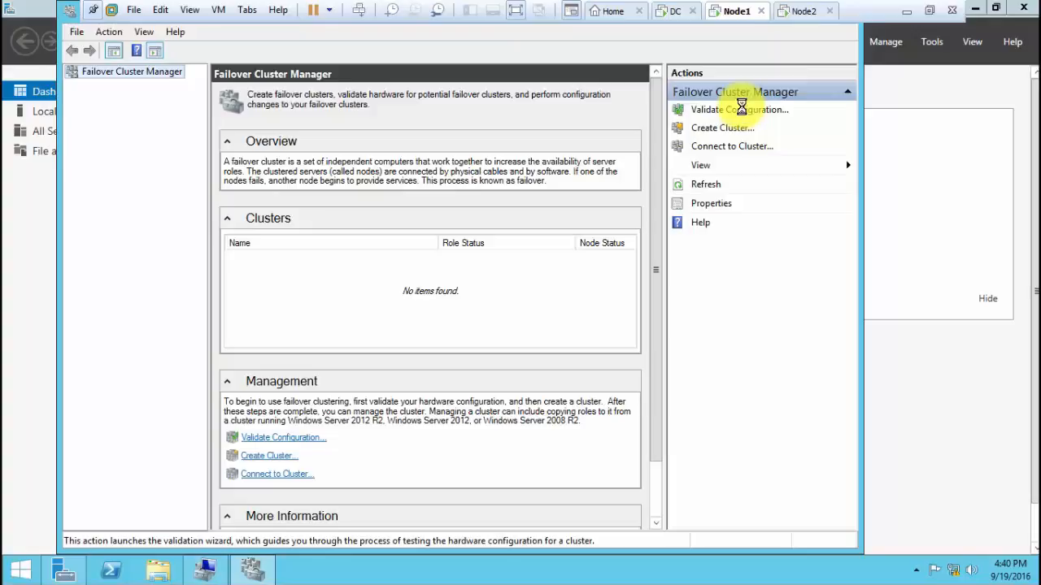
{"action": "left_click", "coordinate": [600, 432]}
{"action": "type", "text": "node1"}
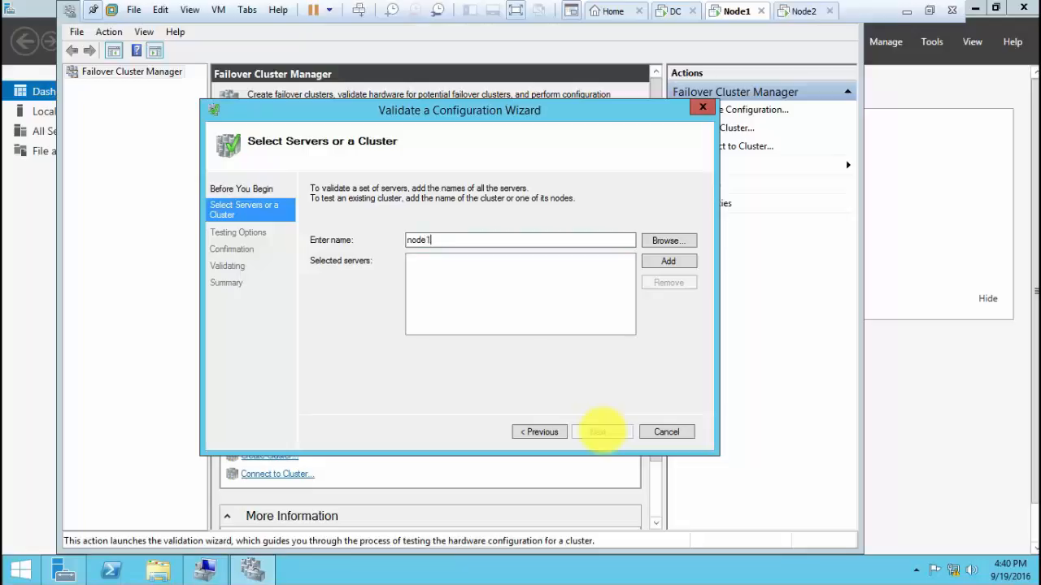
{"action": "type", "text": ",node2"}
{"action": "left_click", "coordinate": [668, 261]}
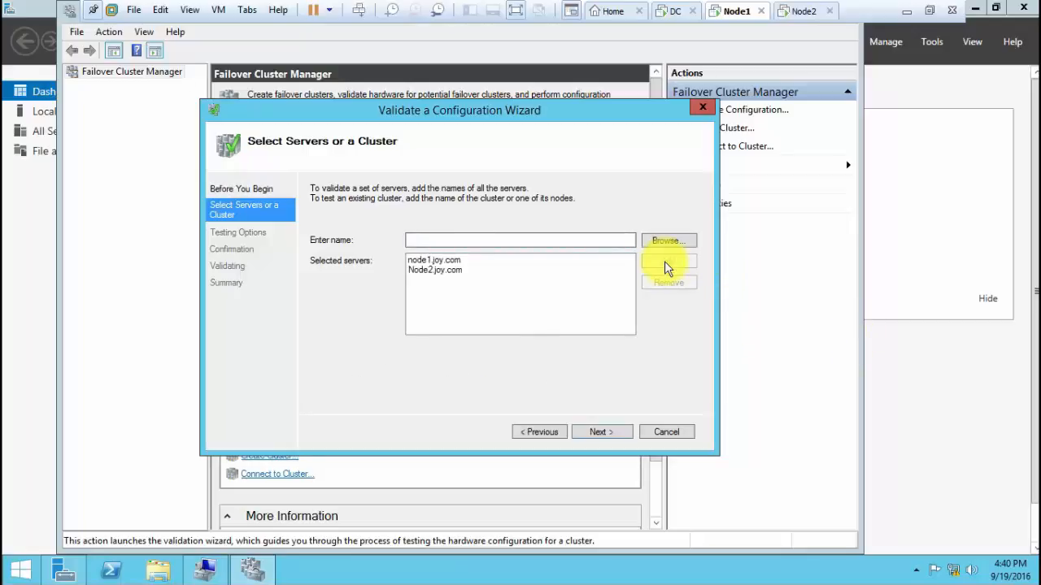
Step: Choose to run all recommended validation tests and start the validation of both nodes
{"action": "left_click", "coordinate": [597, 431]}
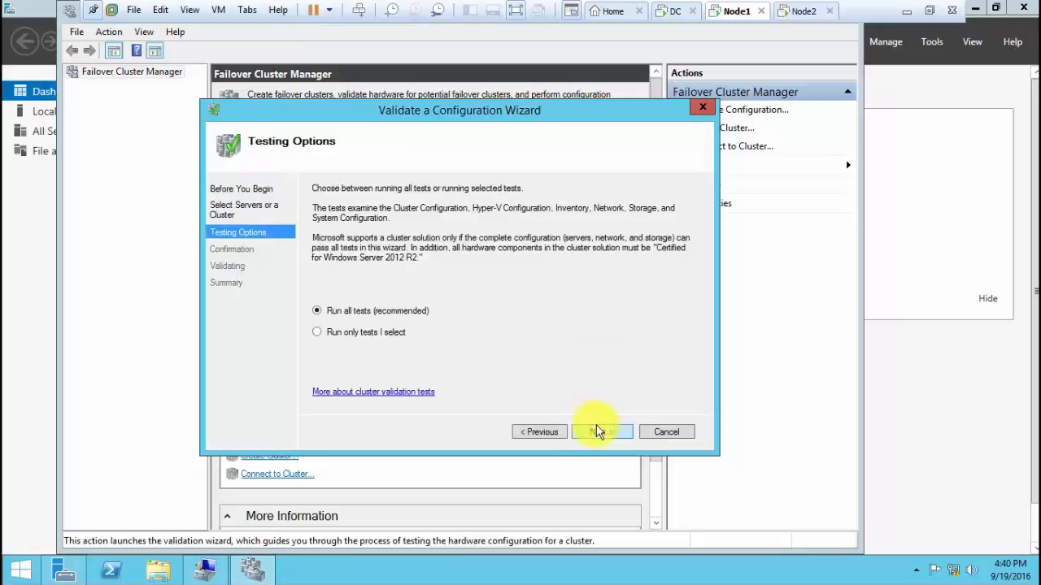
{"action": "left_click", "coordinate": [598, 431]}
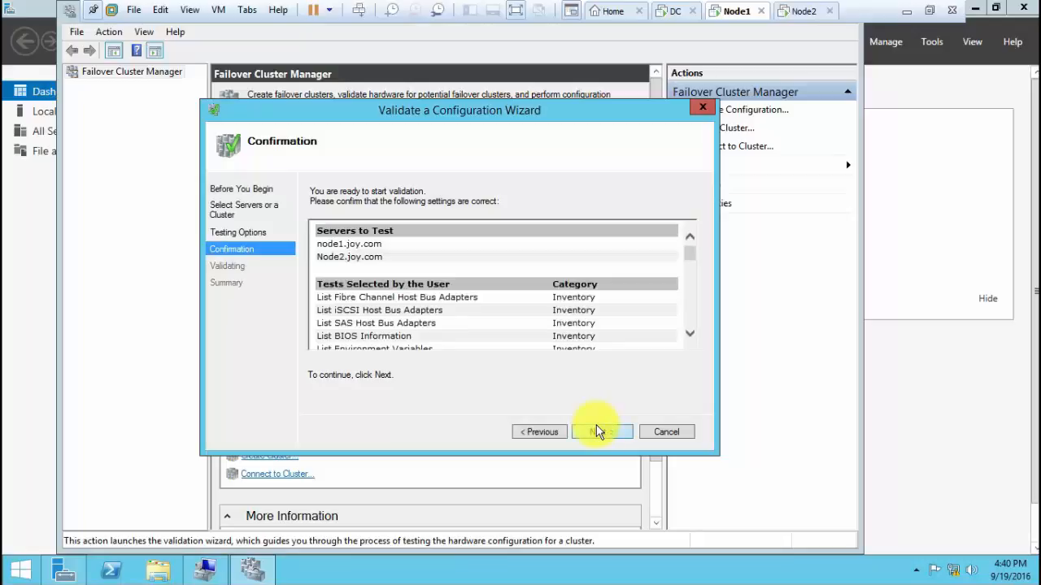
{"action": "left_click", "coordinate": [598, 431]}
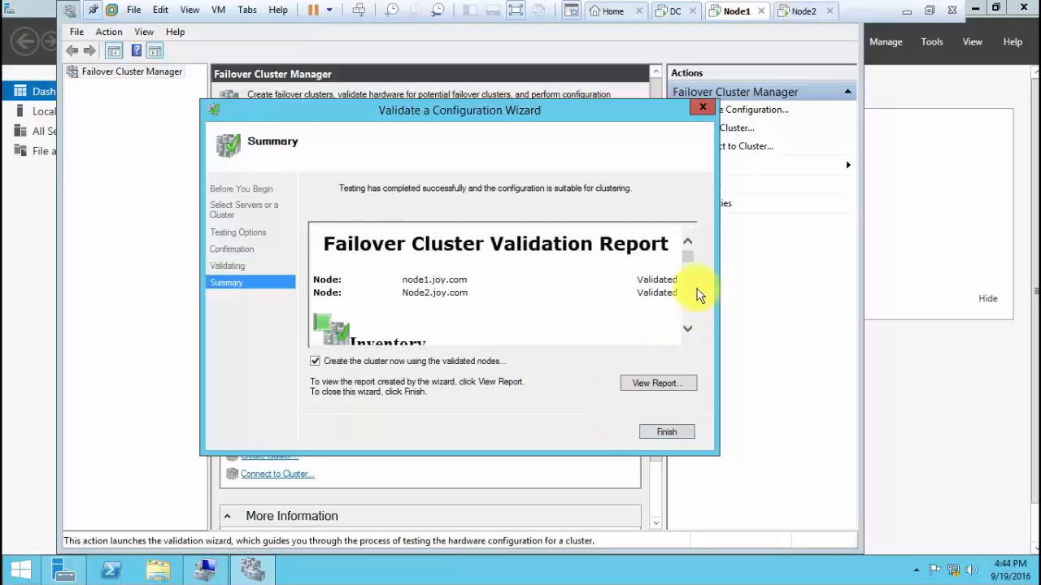
Step: Review the overall result and the full Failover Cluster Validation Report, including its file location, and close the report
{"action": "left_click_drag", "start_coordinate": [688, 258], "coordinate": [687, 333]}
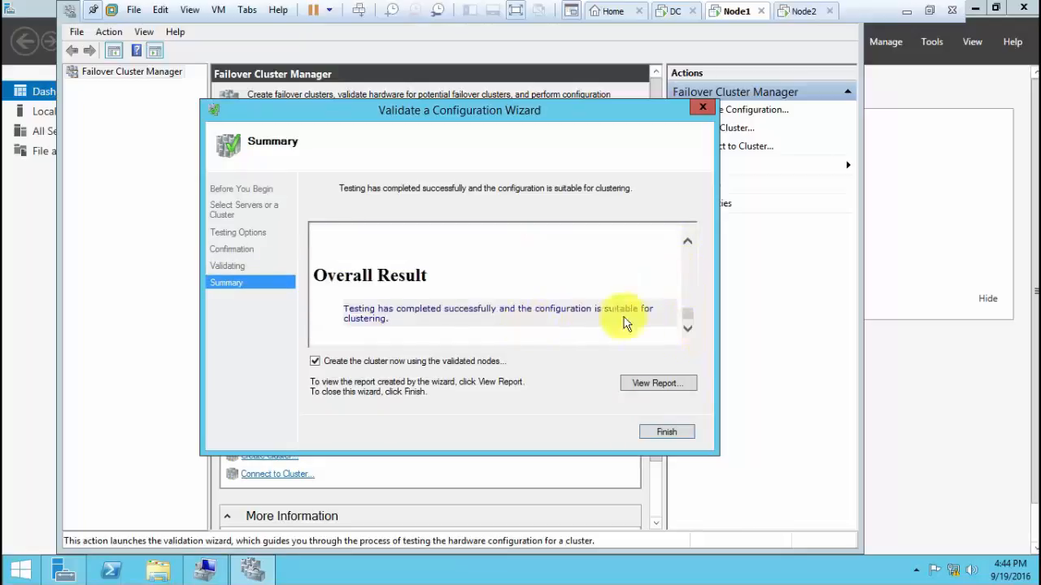
{"action": "left_click", "coordinate": [659, 386]}
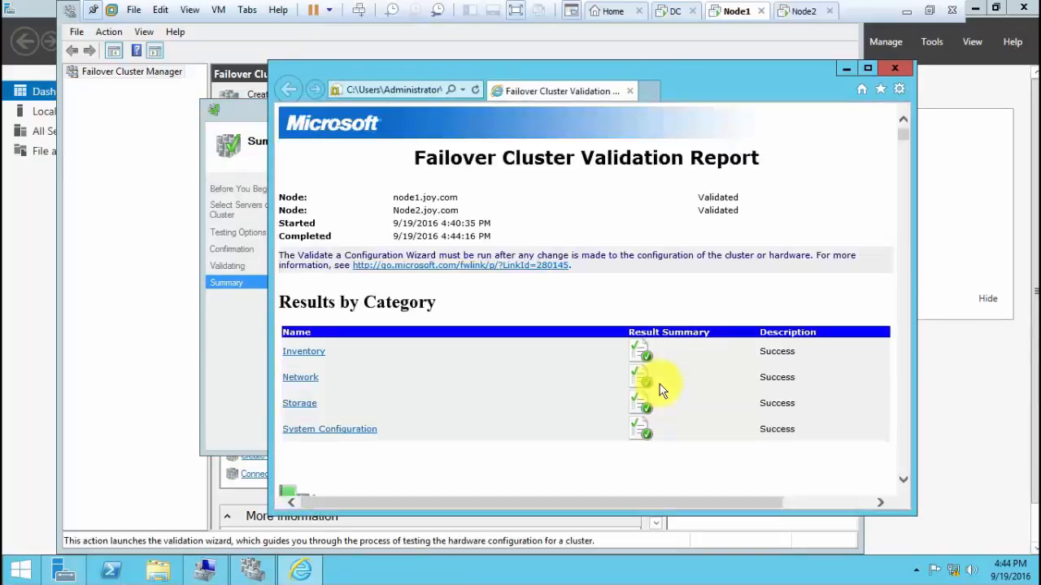
{"action": "scroll", "coordinate": [660, 391], "scroll_direction": "down", "scroll_amount": 1}
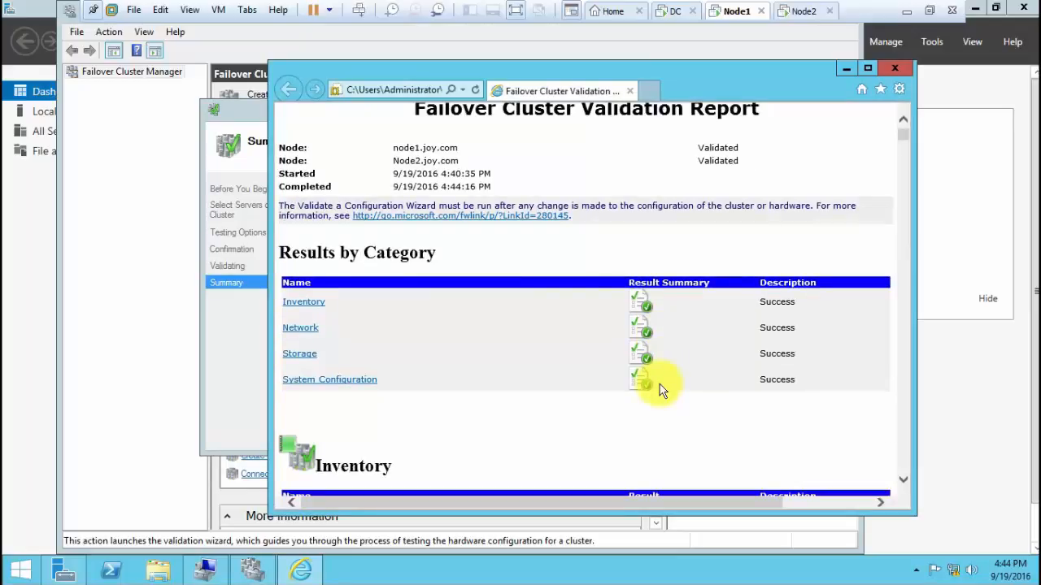
{"action": "scroll", "coordinate": [661, 391], "scroll_direction": "down", "scroll_amount": 20}
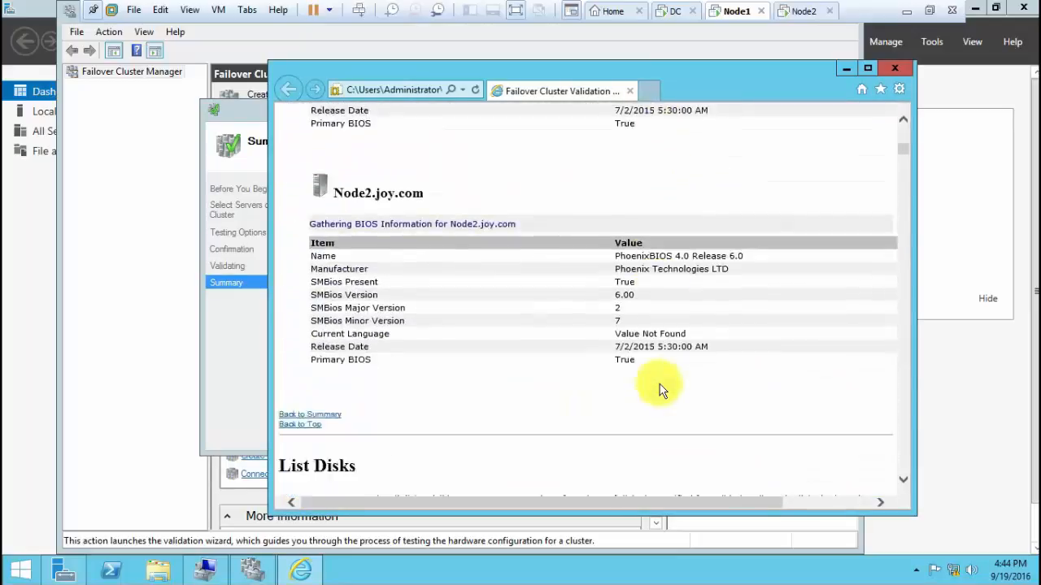
{"action": "scroll", "coordinate": [661, 390], "scroll_direction": "down", "scroll_amount": 20}
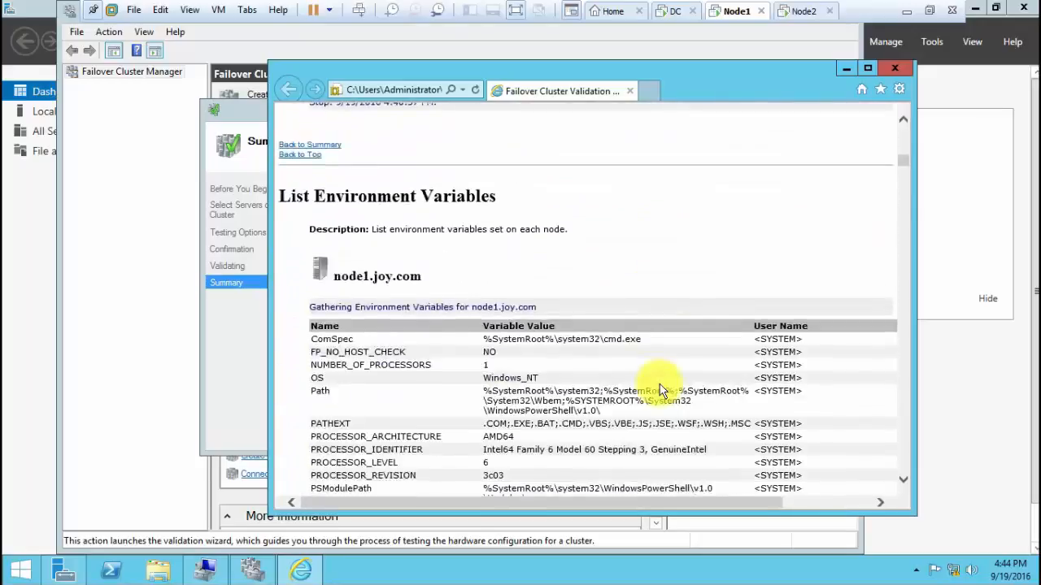
{"action": "scroll", "coordinate": [660, 390], "scroll_direction": "down", "scroll_amount": 12}
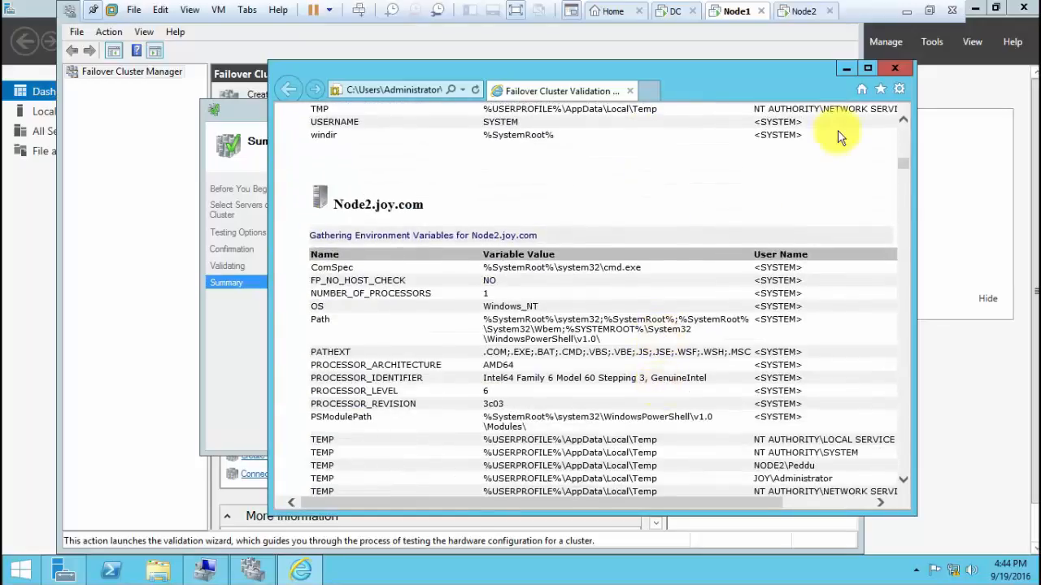
{"action": "left_click", "coordinate": [419, 91]}
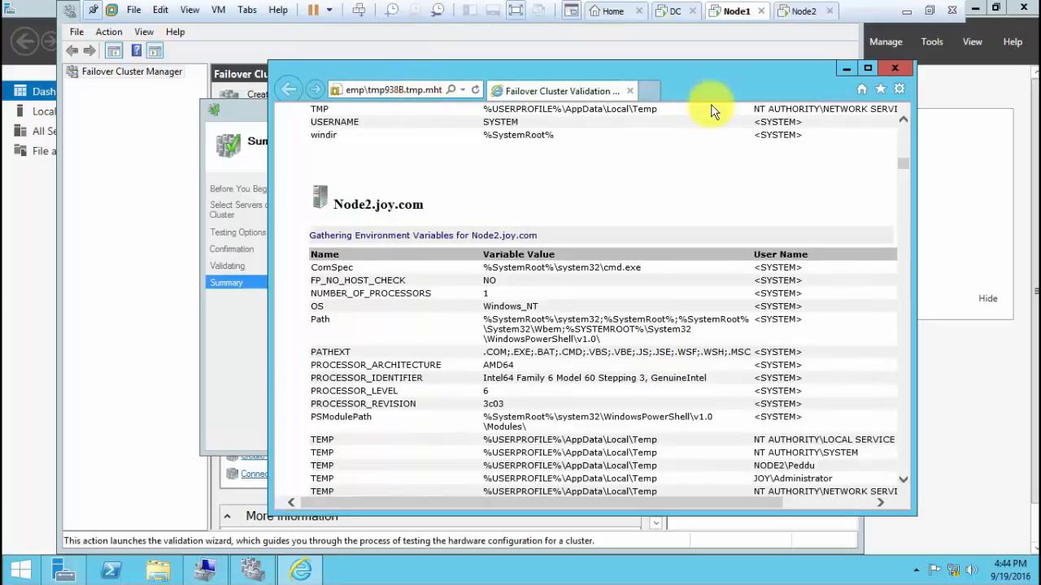
{"action": "left_click", "coordinate": [904, 69]}
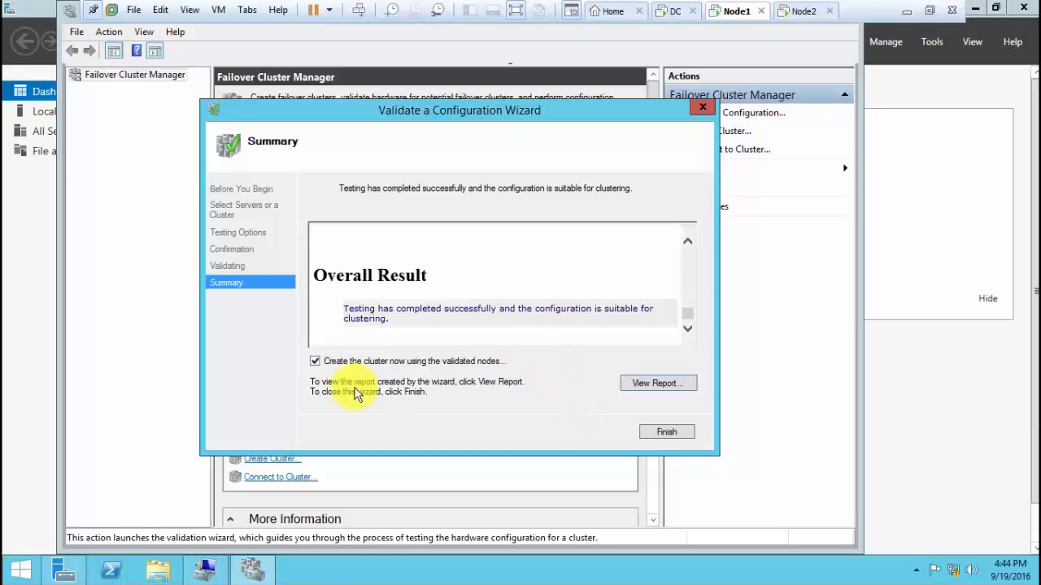
Step: Finish the validation wizard with immediate cluster creation turned off and return to Server Manager
{"action": "left_click", "coordinate": [316, 362]}
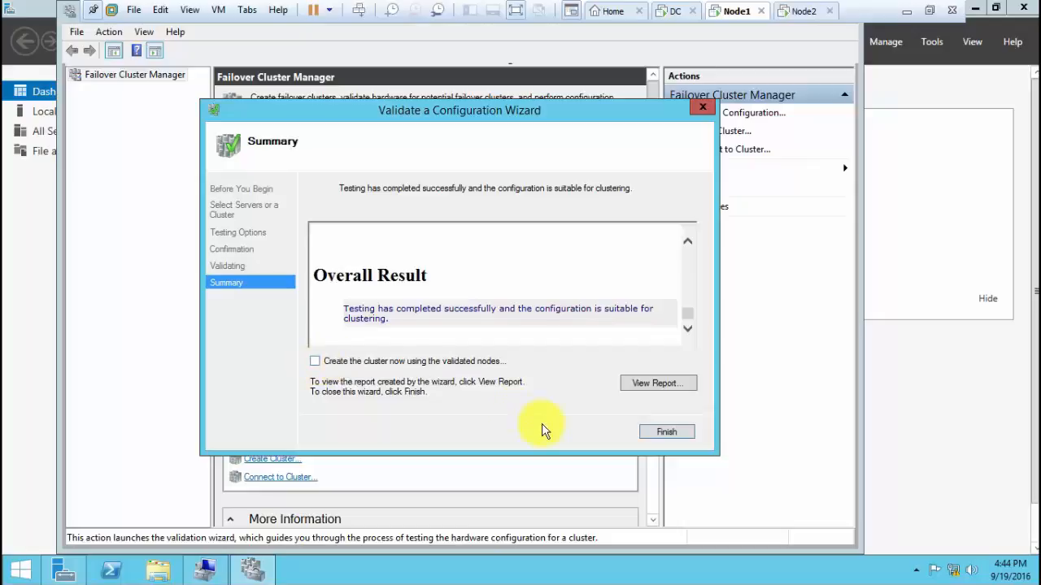
{"action": "left_click", "coordinate": [663, 432]}
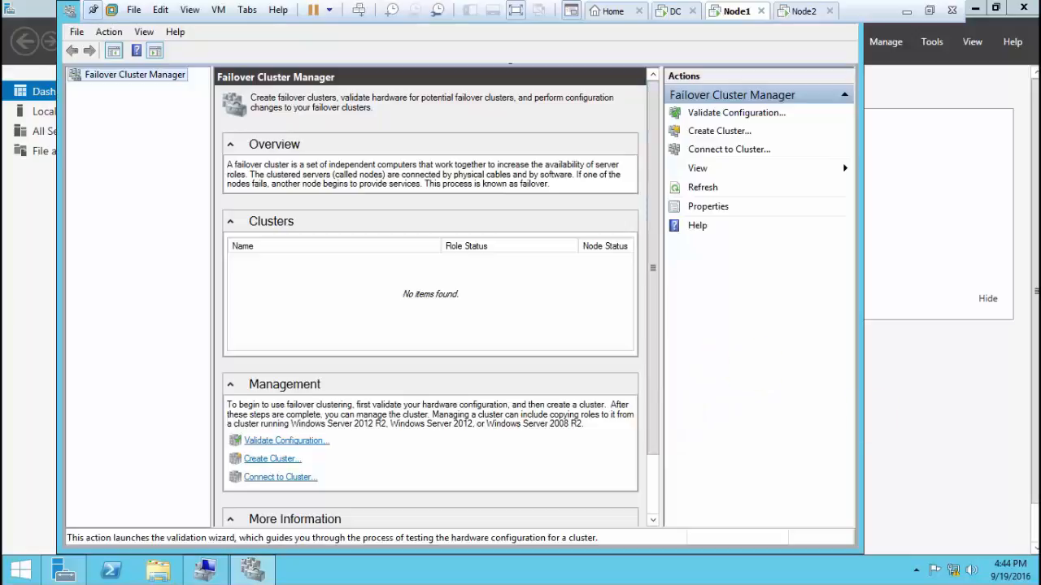
{"action": "left_click", "coordinate": [905, 443]}
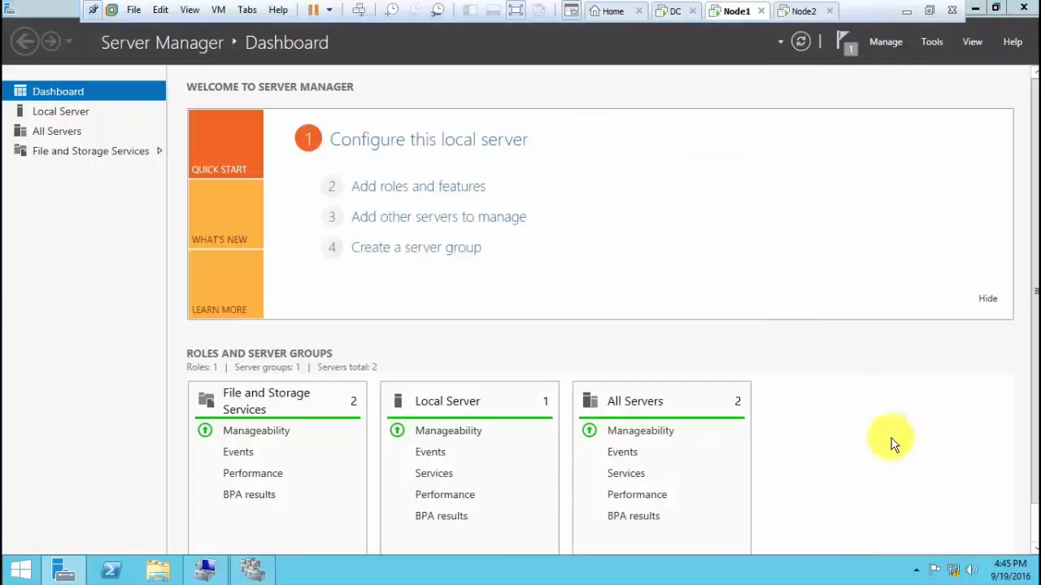
Step: Browse in File Explorer to the folder C:\Windows\Cluster\Reports
{"action": "key", "text": "super+e"}
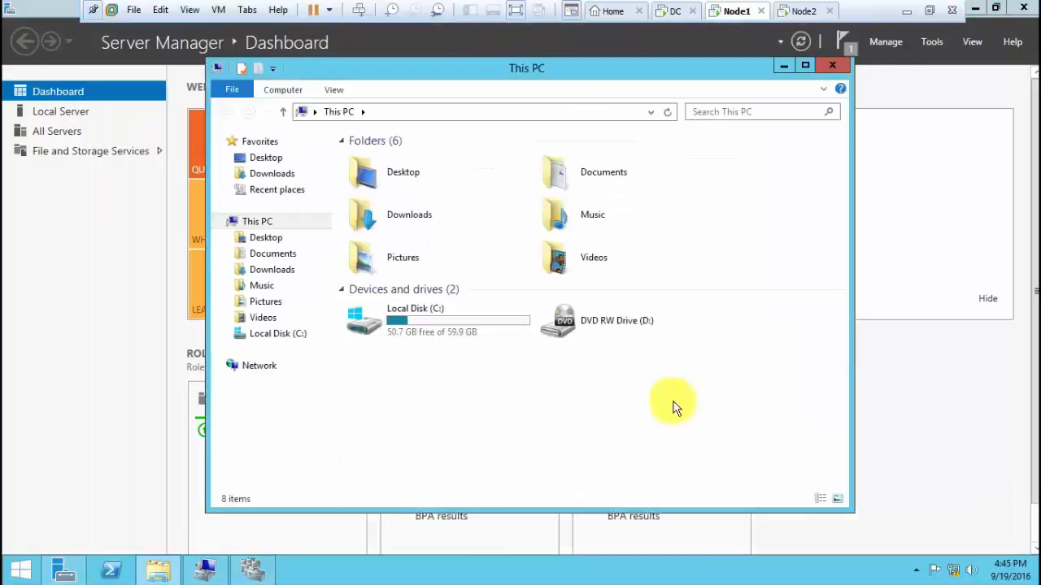
{"action": "double_click", "coordinate": [503, 335]}
{"action": "key", "text": "Down"}
{"action": "key", "text": "Down"}
{"action": "key", "text": "Down"}
{"action": "key", "text": "Down"}
{"action": "key", "text": "Down"}
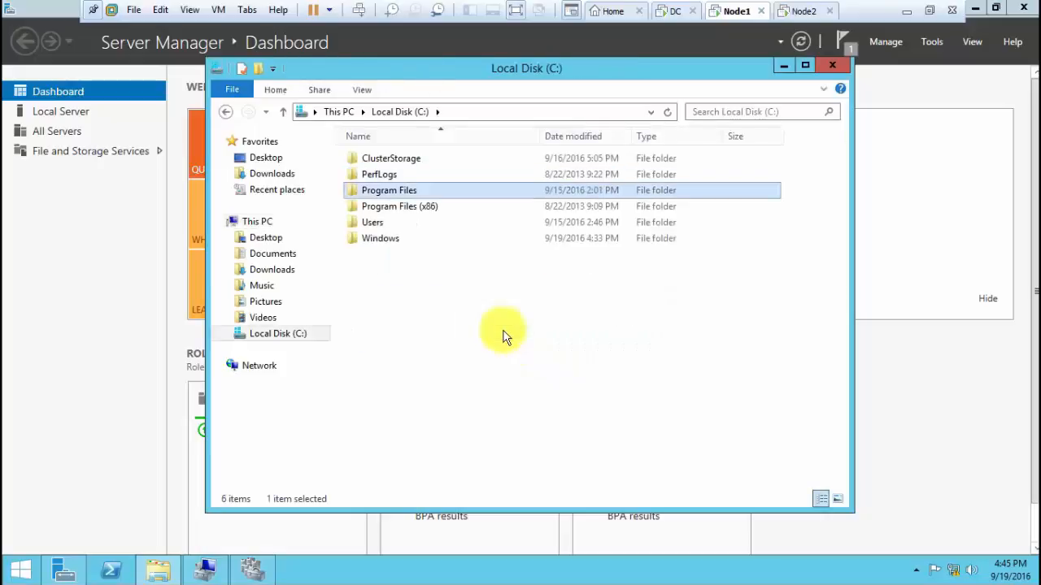
{"action": "key", "text": "Return"}
{"action": "key", "text": "Down"}
{"action": "type", "text": "cl"}
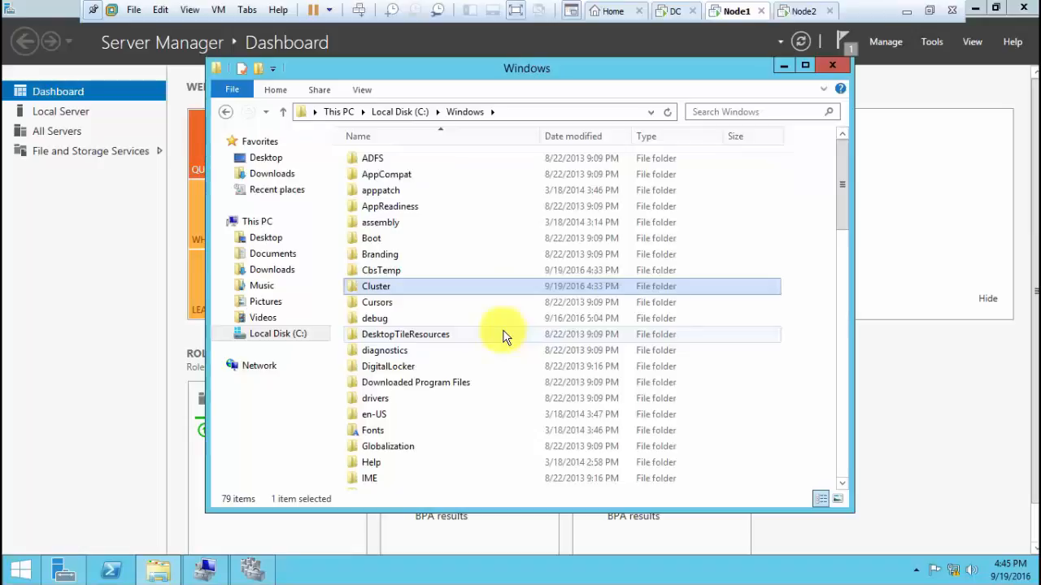
{"action": "key", "text": "Return"}
{"action": "key", "text": "Down"}
{"action": "key", "text": "Down"}
{"action": "key", "text": "Return"}
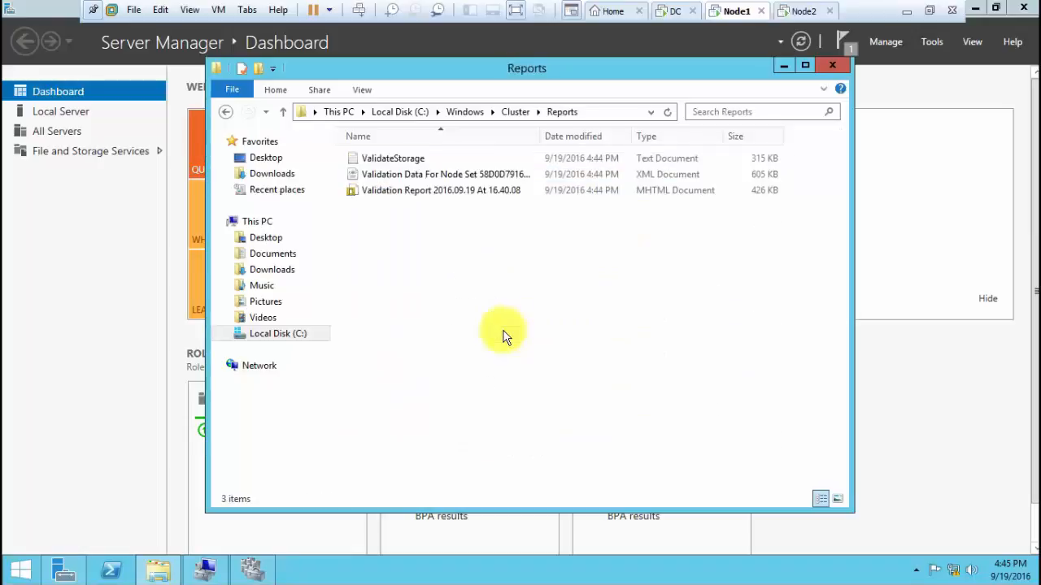
Step: View the saved report Validation Report 2016.09.19 At 16.40.08, close it, and show the Reports folder's full path
{"action": "double_click", "coordinate": [475, 196]}
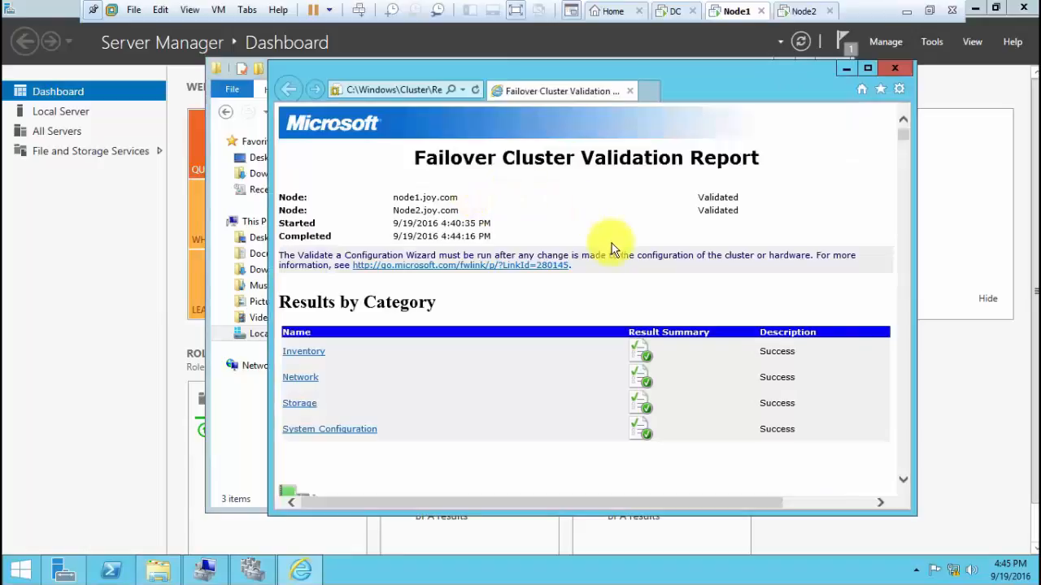
{"action": "left_click", "coordinate": [887, 70]}
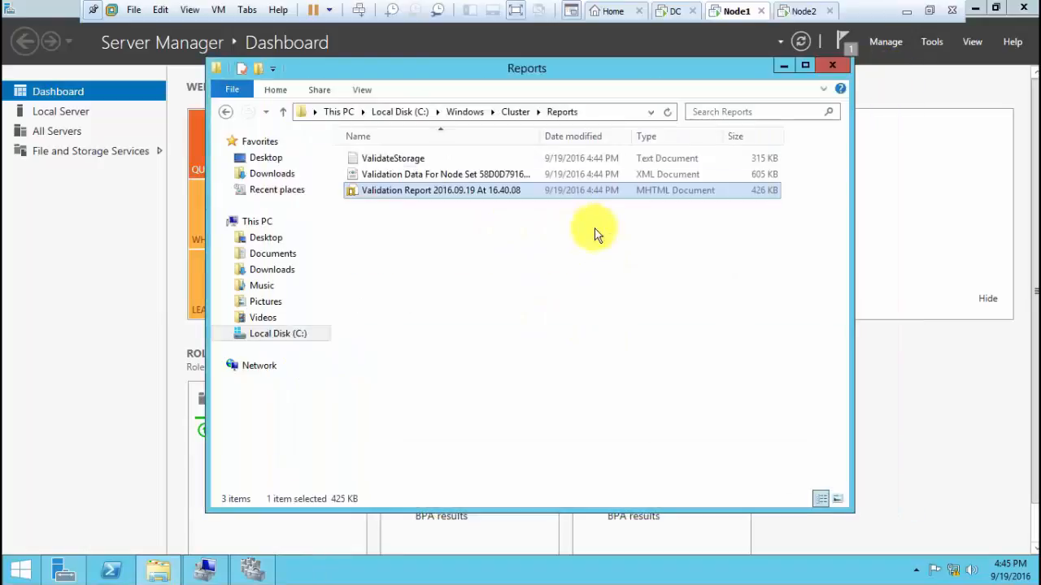
{"action": "left_click", "coordinate": [623, 112]}
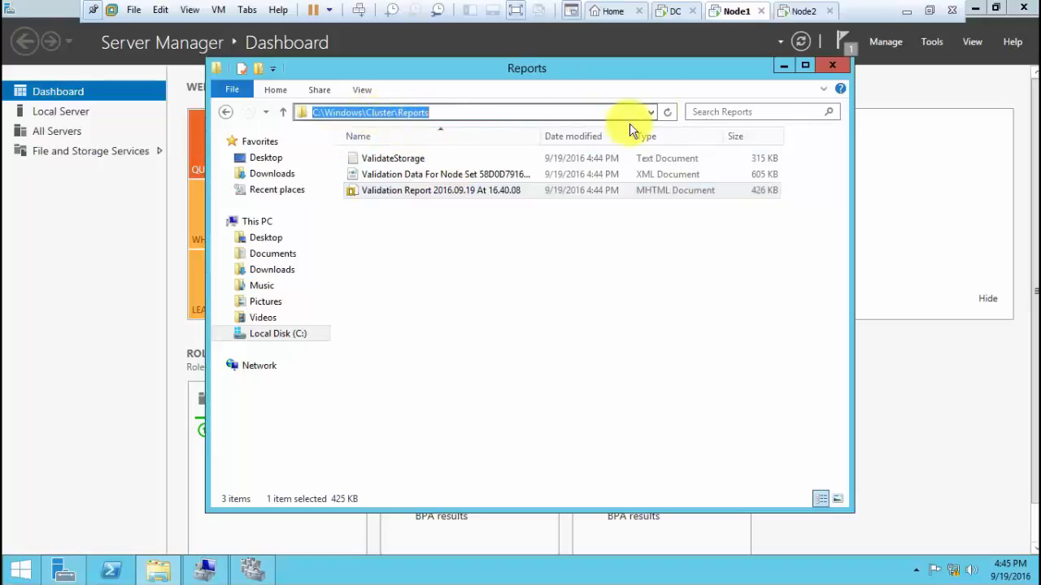
Step: Close the Reports folder and start creating a cluster in Failover Cluster Manager with node1 and node2 as its servers
{"action": "left_click", "coordinate": [830, 68]}
{"action": "left_click", "coordinate": [803, 44]}
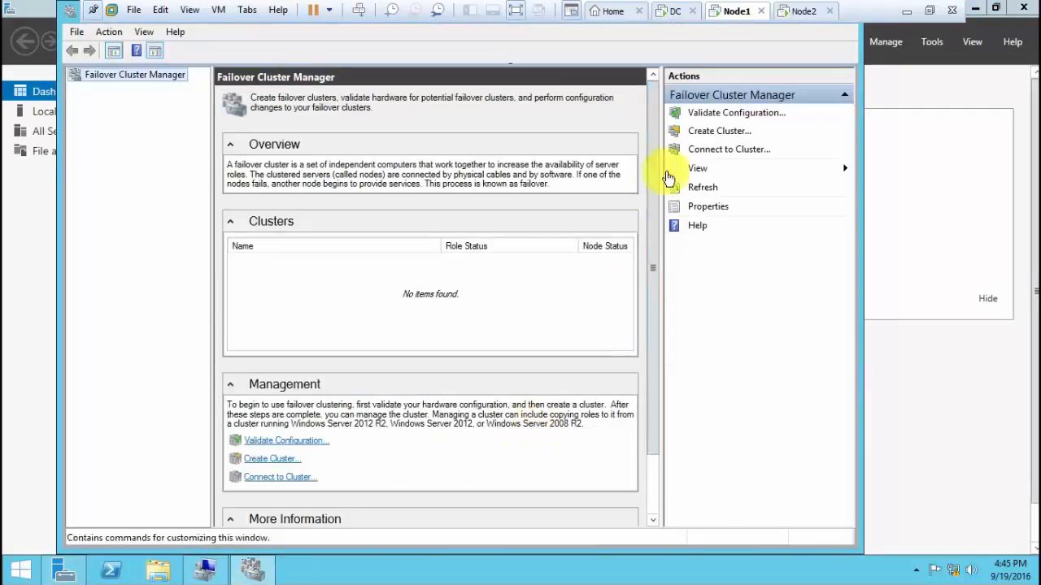
{"action": "left_click", "coordinate": [712, 132]}
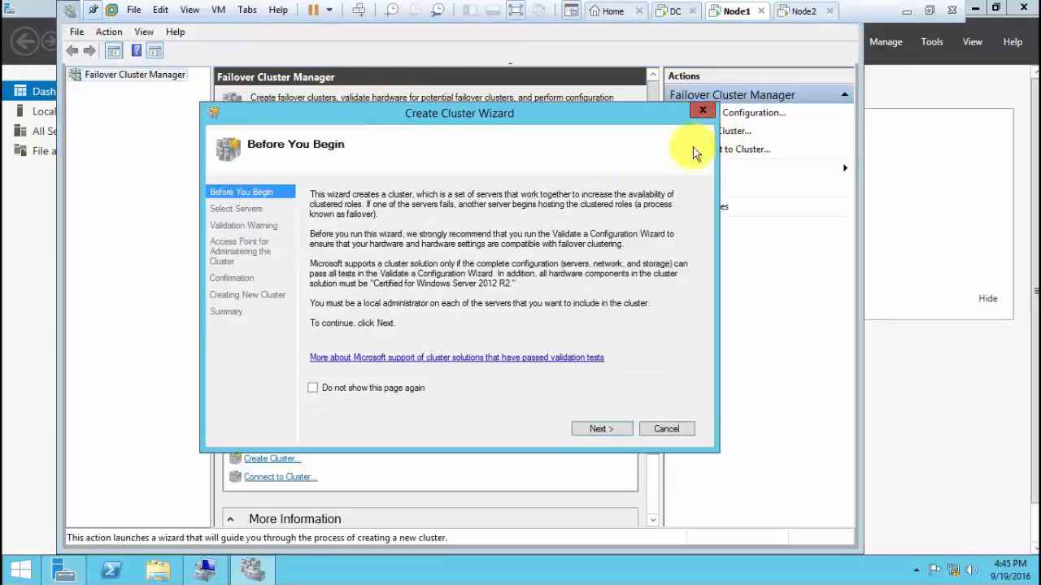
{"action": "left_click", "coordinate": [602, 429]}
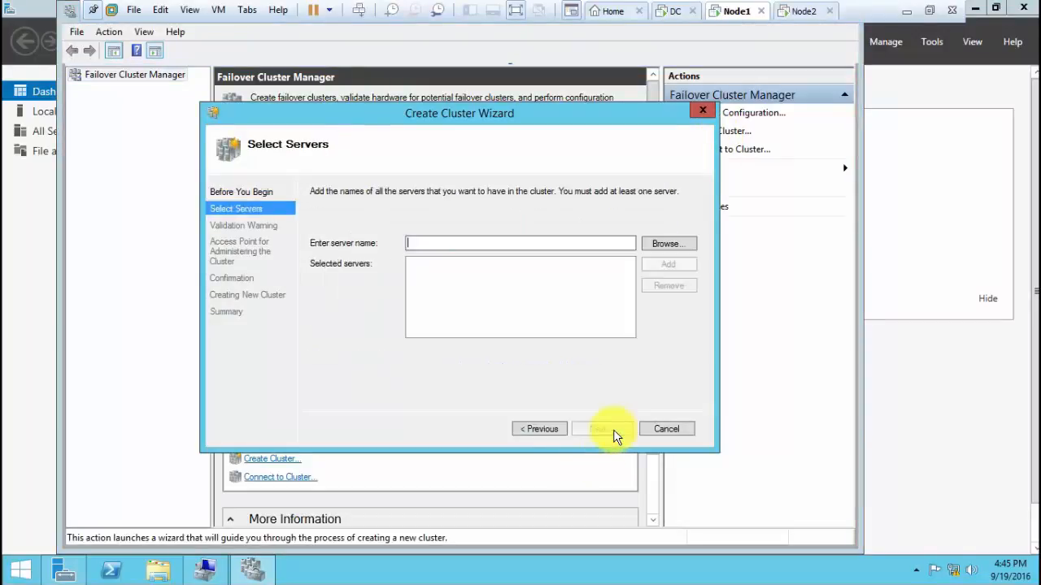
{"action": "type", "text": "node1,node2"}
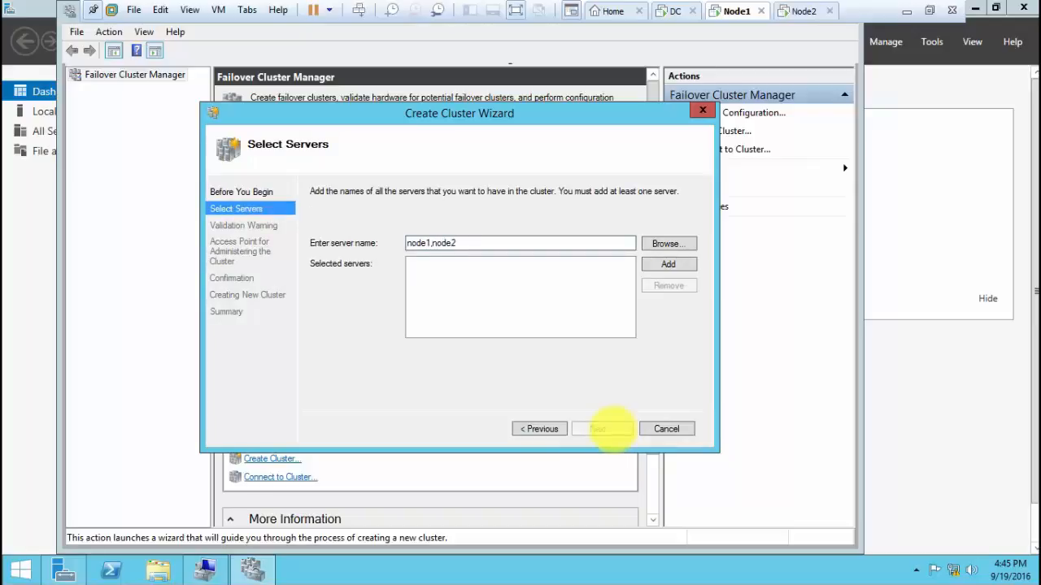
{"action": "key", "text": "Return"}
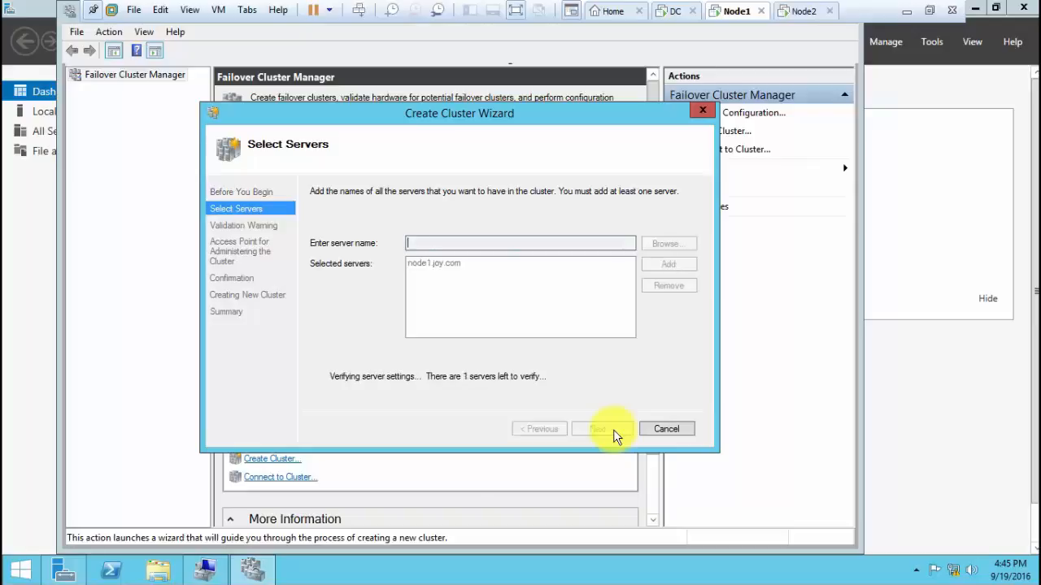
{"action": "left_click", "coordinate": [614, 433]}
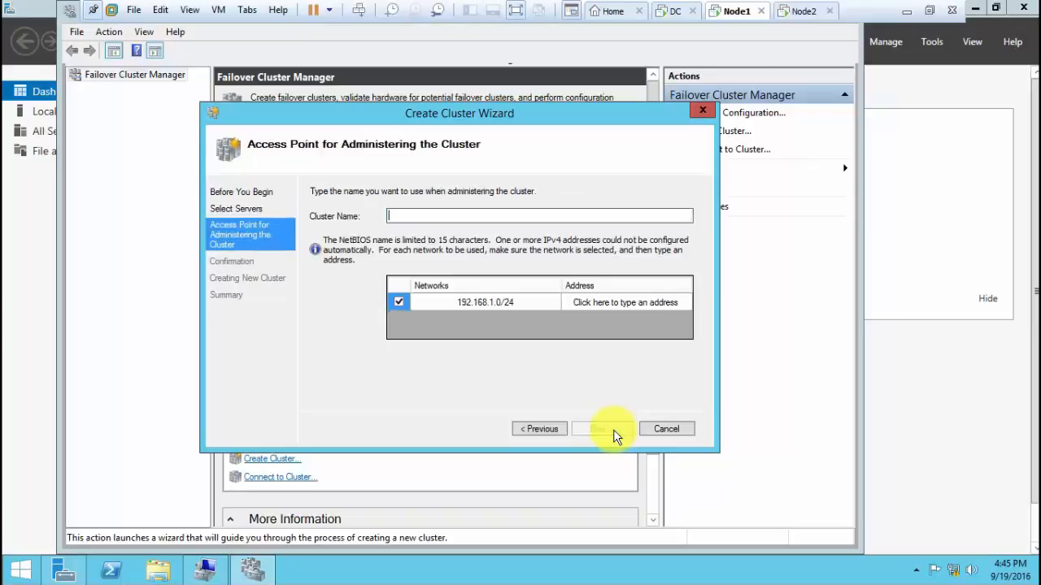
Step: Name the cluster fileserver01 with address 192.168.1.53 and create it with all eligible storage added
{"action": "type", "text": "fileserver01"}
{"action": "left_click", "coordinate": [662, 303]}
{"action": "type", "text": "53"}
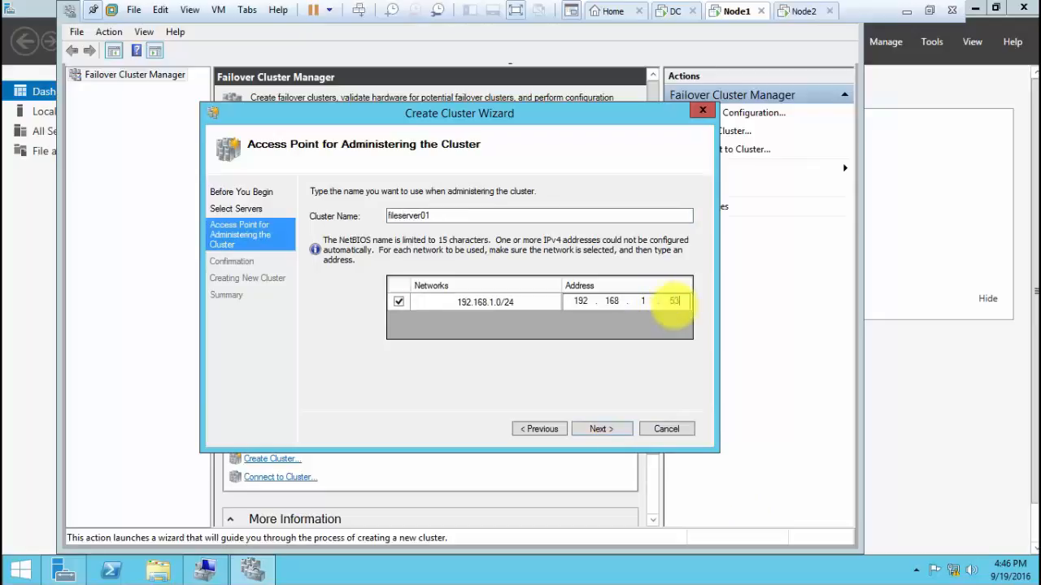
{"action": "left_click", "coordinate": [605, 431]}
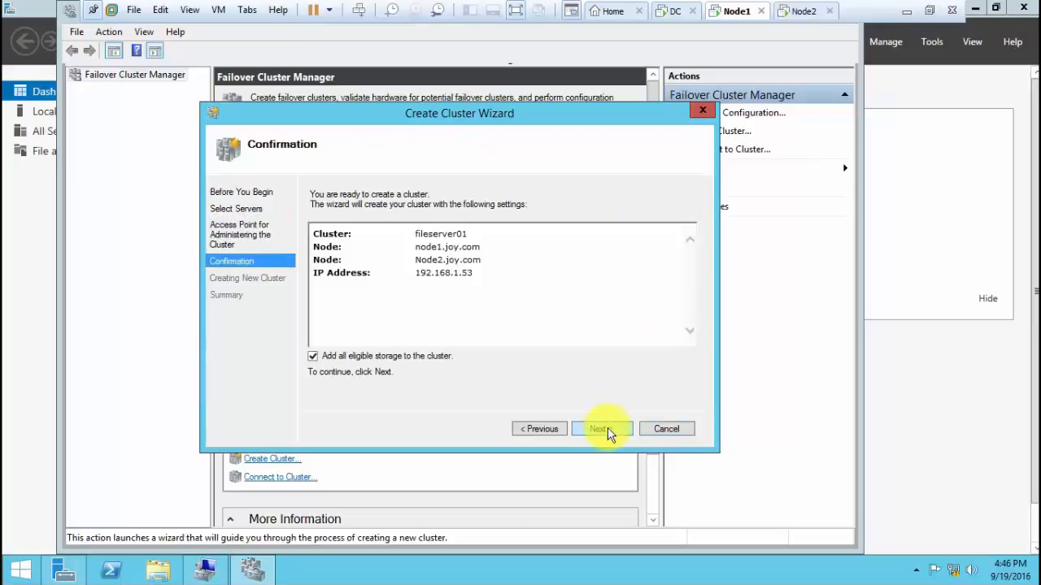
{"action": "left_click", "coordinate": [609, 431]}
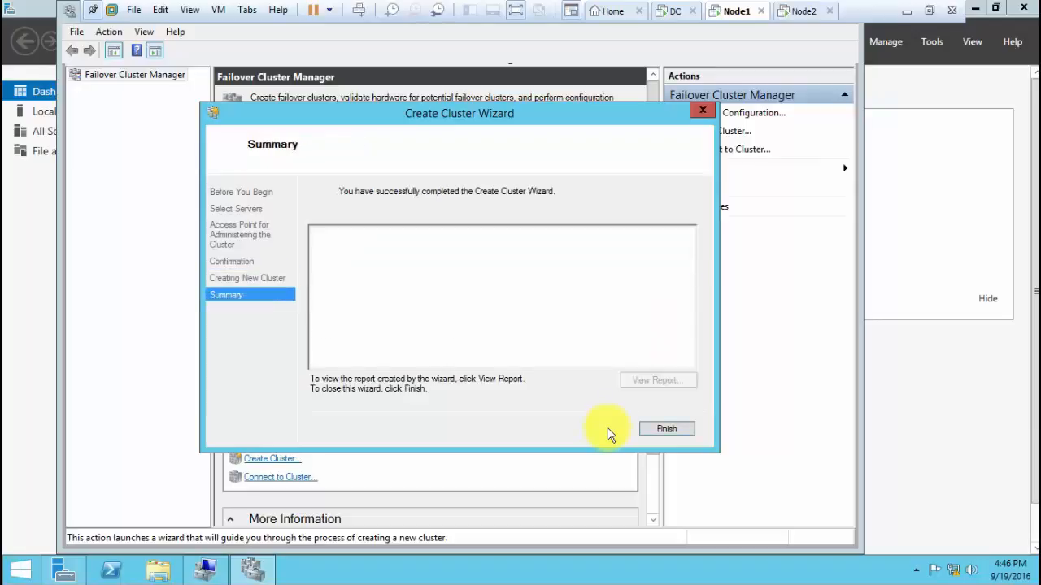
{"action": "left_click", "coordinate": [669, 429]}
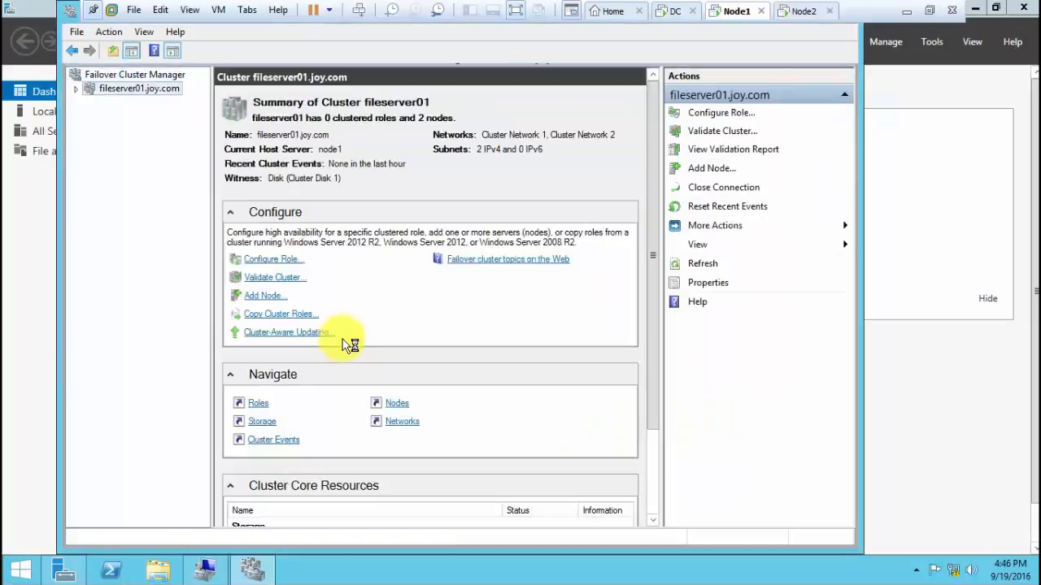
Step: Examine the new cluster's roles, nodes and storage, including the assignment and volumes of Cluster Disk 1 and Cluster Disk 2
{"action": "double_click", "coordinate": [141, 89]}
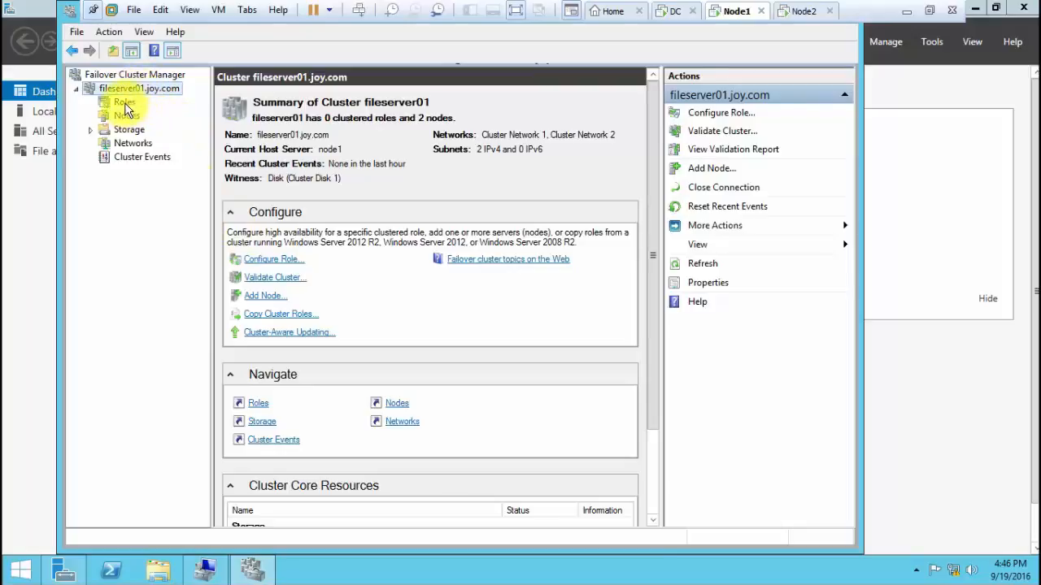
{"action": "left_click", "coordinate": [126, 106]}
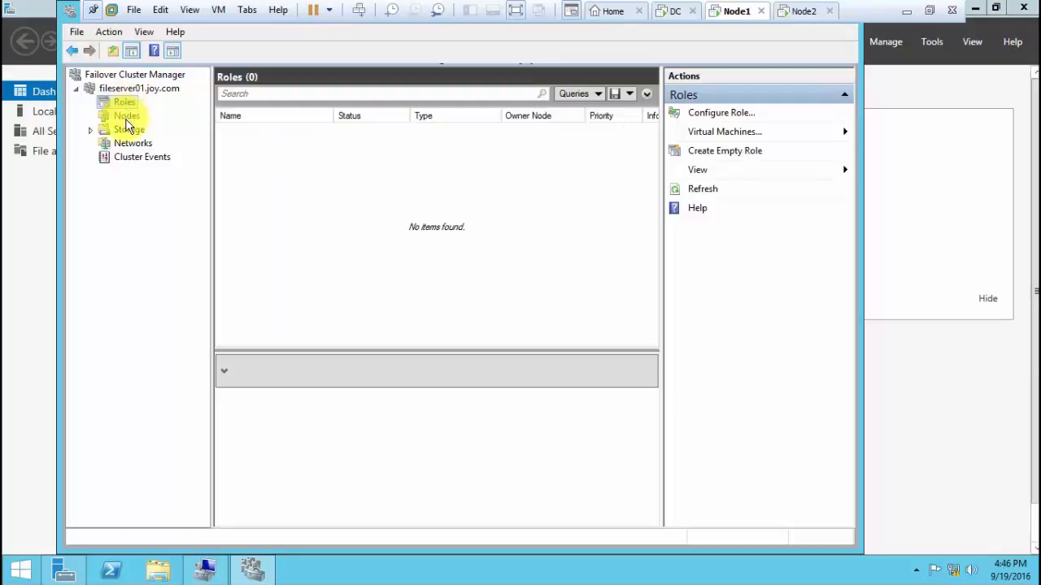
{"action": "left_click", "coordinate": [127, 118]}
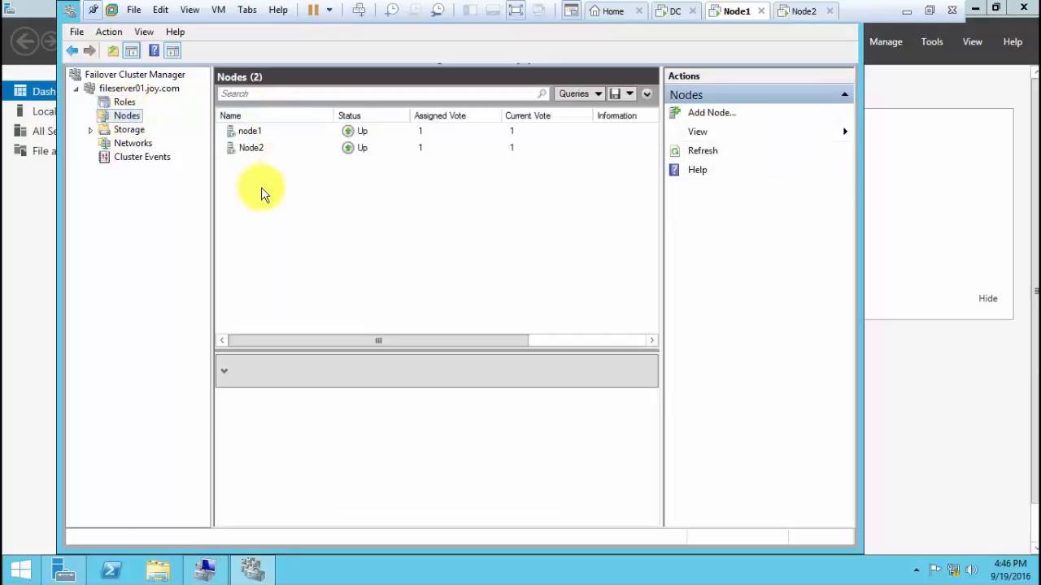
{"action": "left_click", "coordinate": [128, 129]}
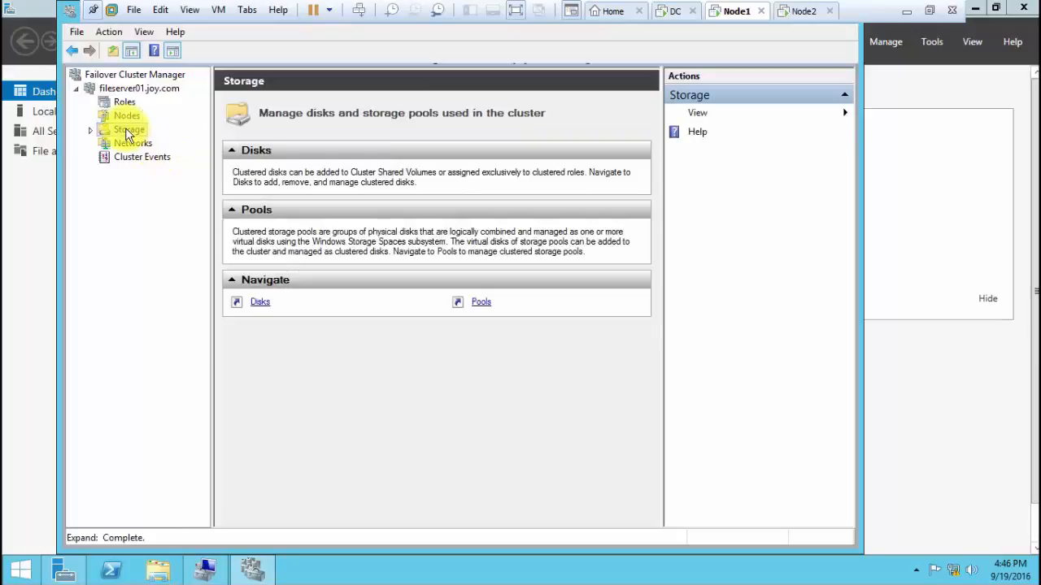
{"action": "left_click", "coordinate": [260, 304]}
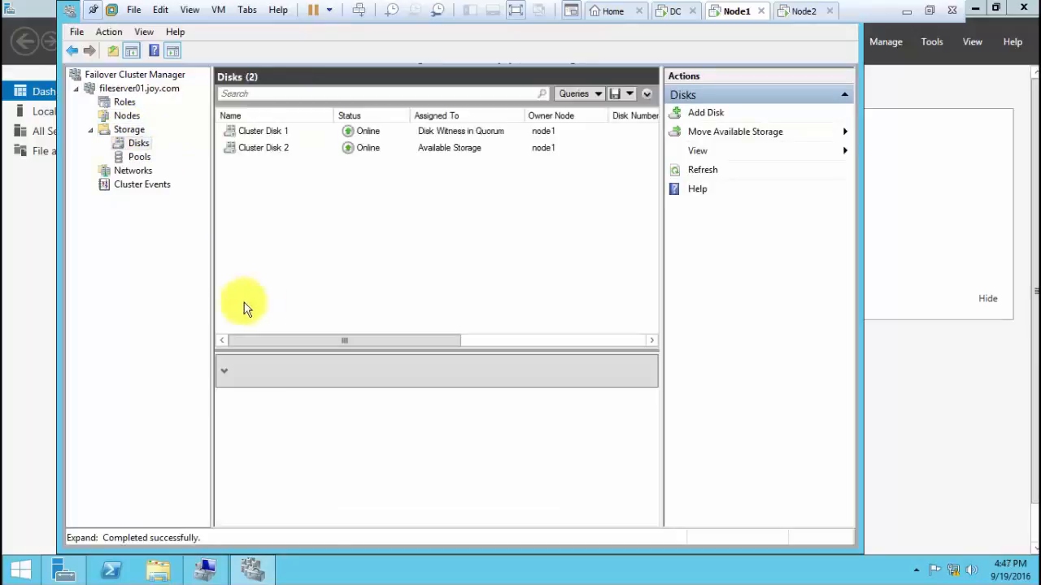
{"action": "left_click", "coordinate": [374, 133]}
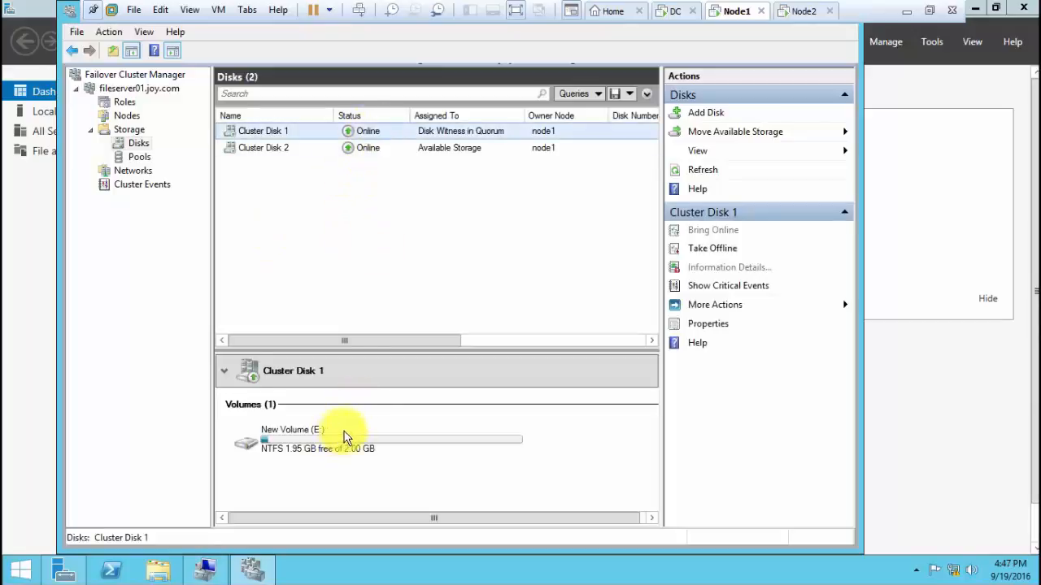
{"action": "left_click", "coordinate": [421, 149]}
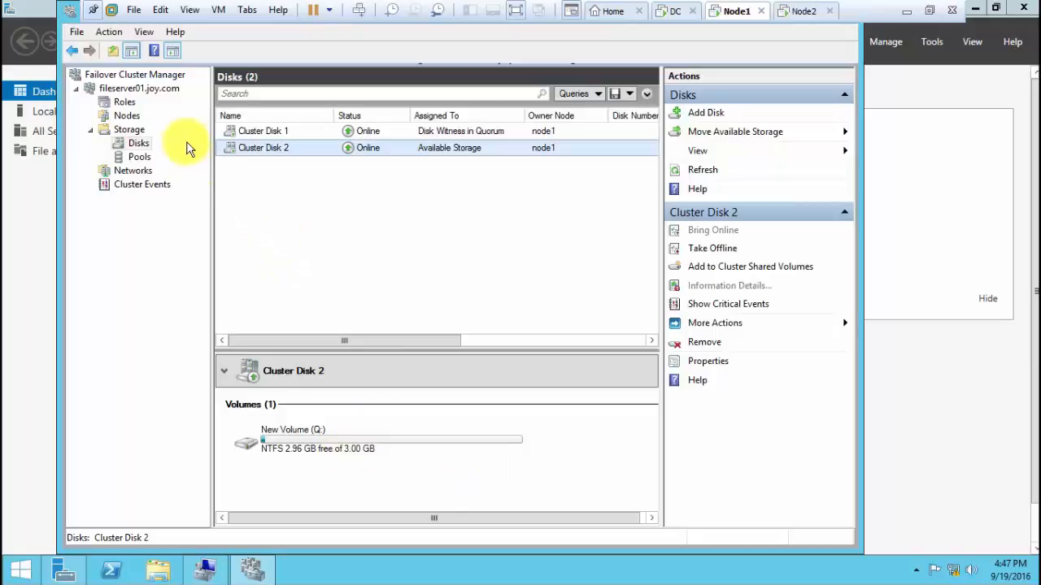
{"action": "left_click", "coordinate": [130, 88]}
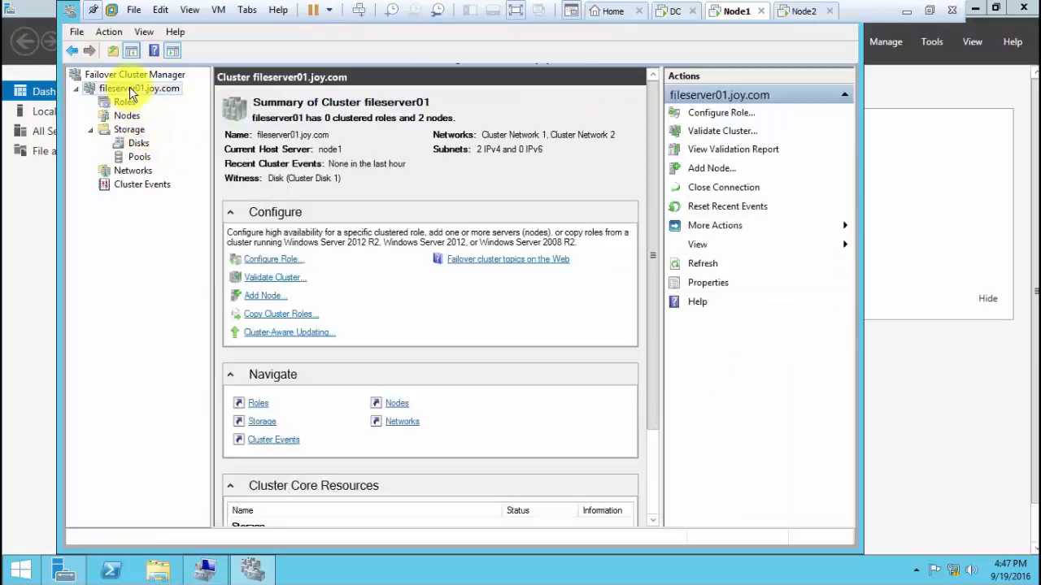
{"action": "right_click", "coordinate": [130, 88]}
{"action": "left_click", "coordinate": [71, 340]}
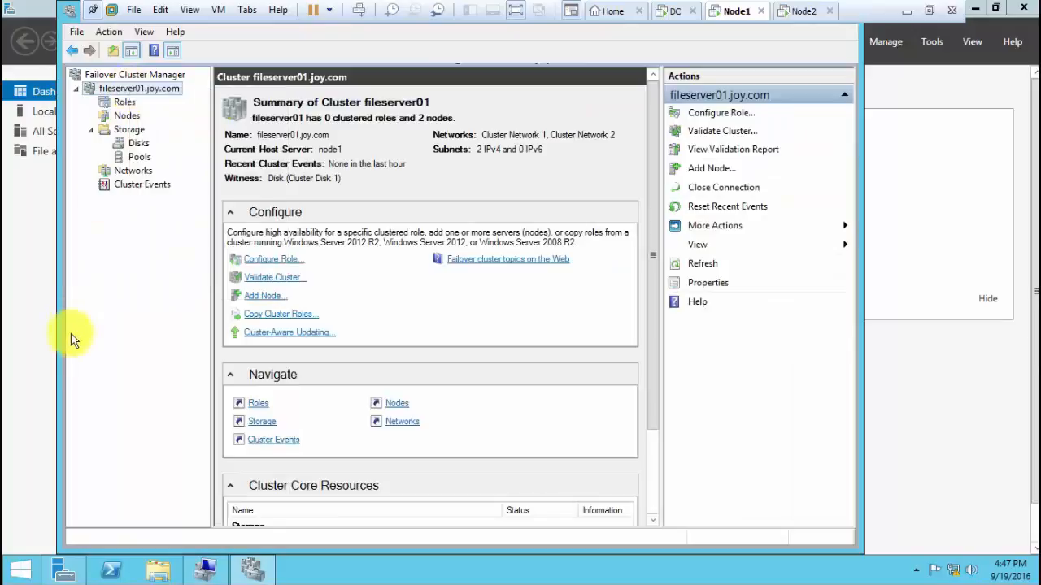
{"action": "left_click", "coordinate": [141, 140]}
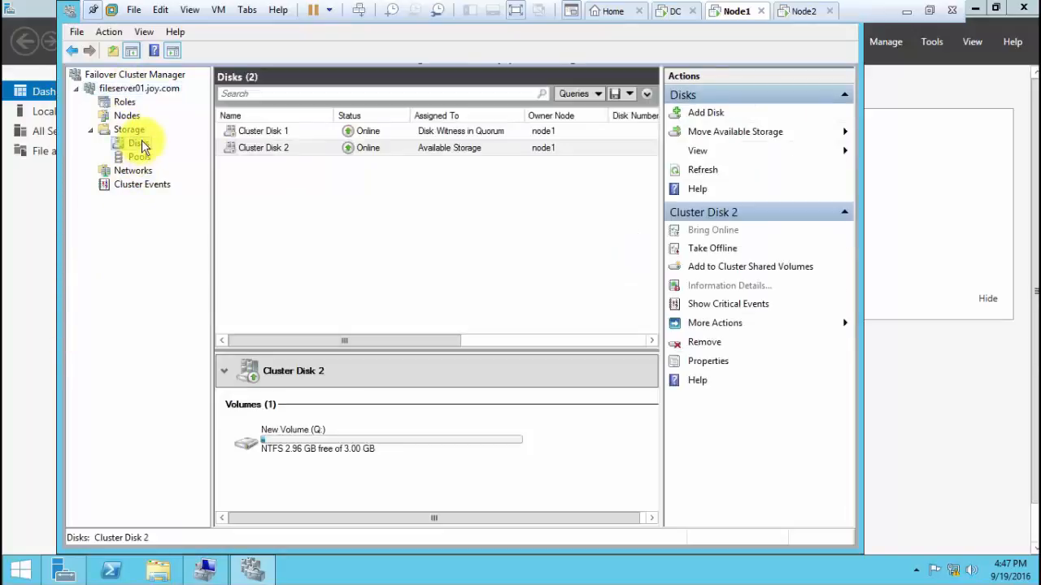
Step: Start configuring the quorum settings of fileserver01.joy.com and choose the option to select the quorum witness
{"action": "left_click", "coordinate": [135, 91]}
{"action": "right_click", "coordinate": [135, 93]}
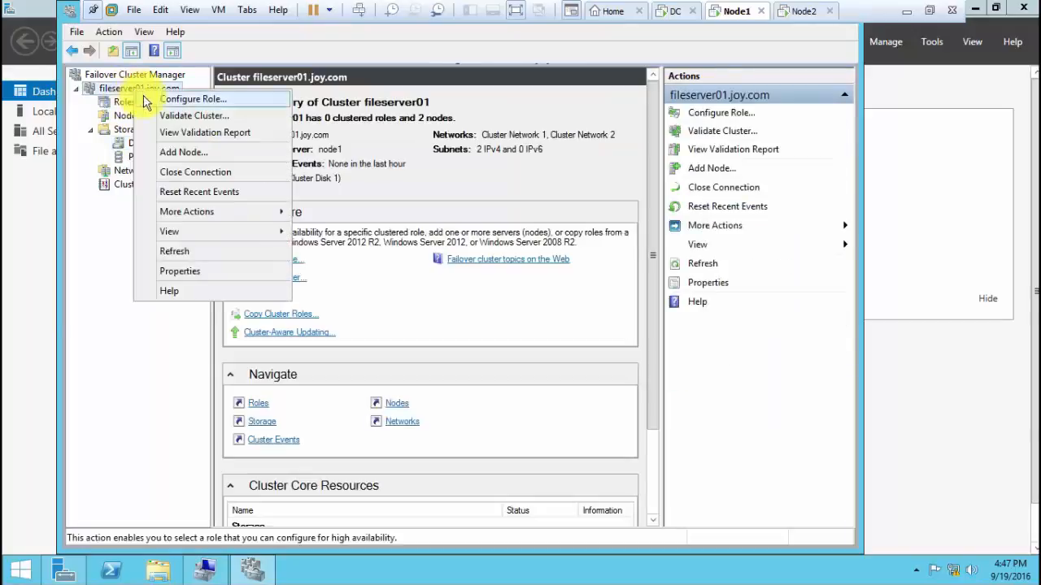
{"action": "mouse_move", "coordinate": [241, 213]}
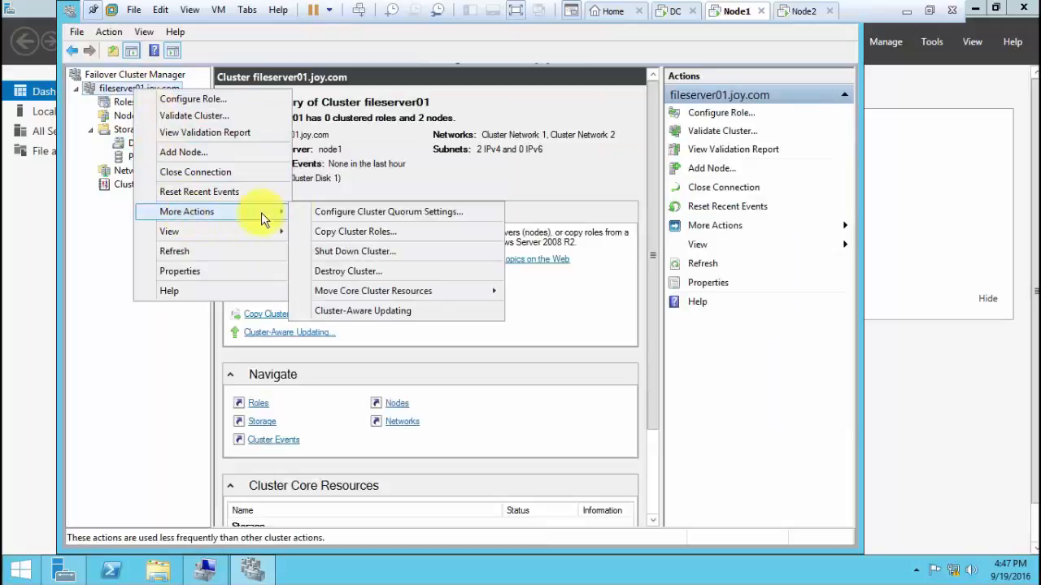
{"action": "left_click", "coordinate": [309, 211]}
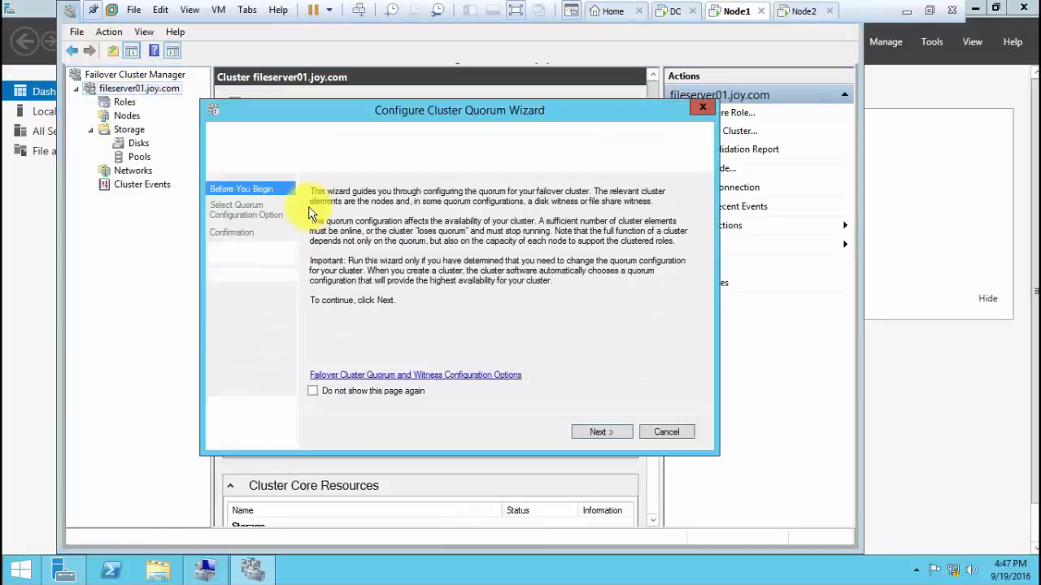
{"action": "left_click", "coordinate": [598, 432]}
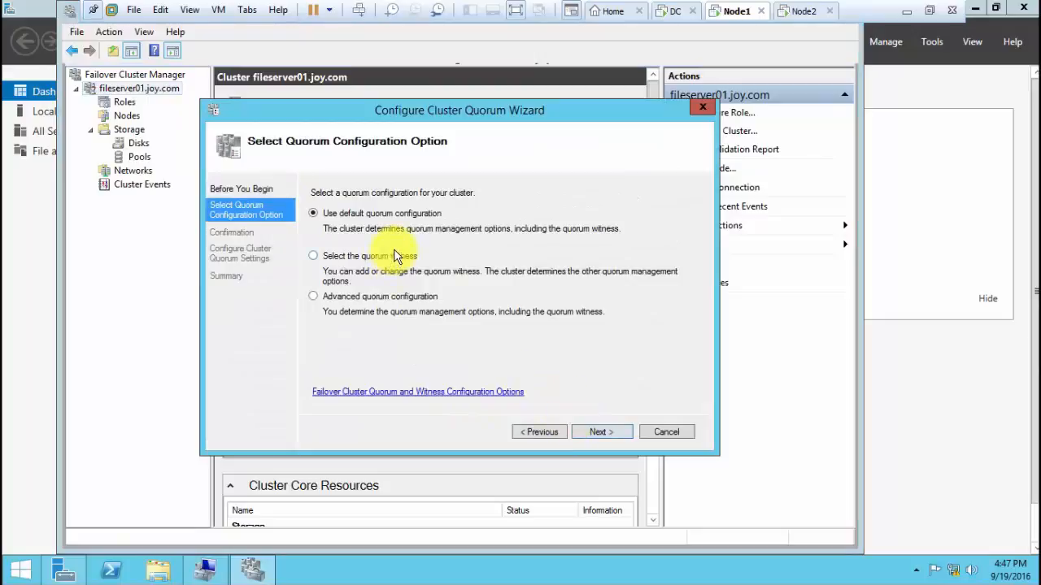
{"action": "left_click", "coordinate": [396, 256]}
{"action": "left_click", "coordinate": [599, 431]}
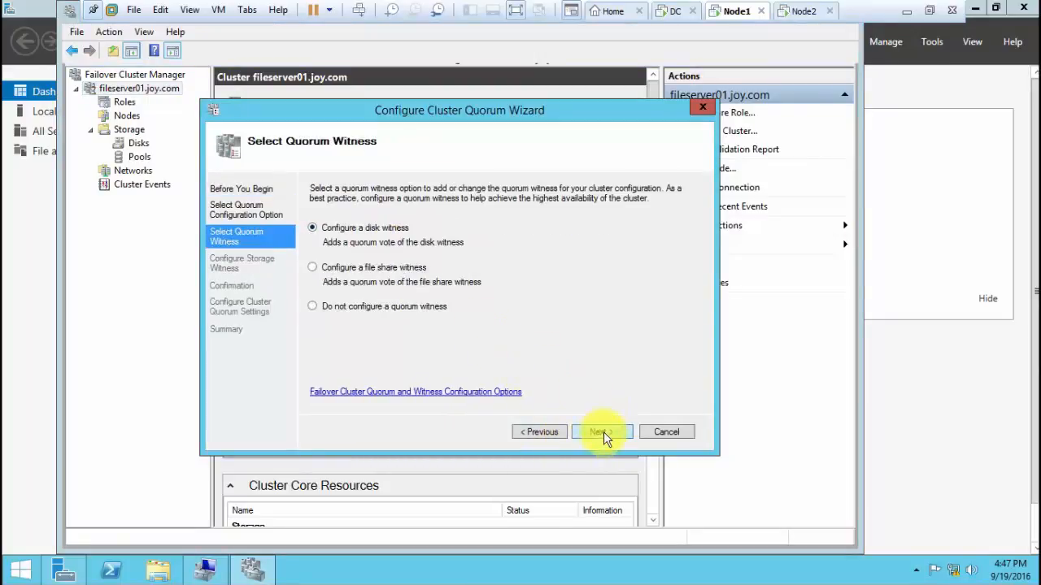
Step: Configure a disk witness using Cluster Disk 2 instead of Cluster Disk 1 and finish the quorum wizard
{"action": "left_click", "coordinate": [602, 432]}
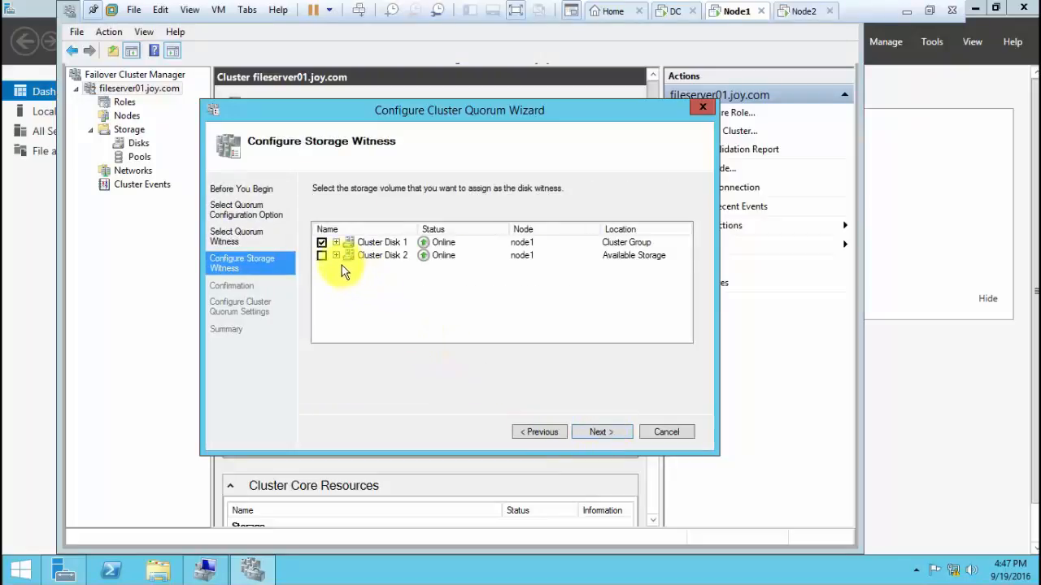
{"action": "left_click", "coordinate": [321, 256]}
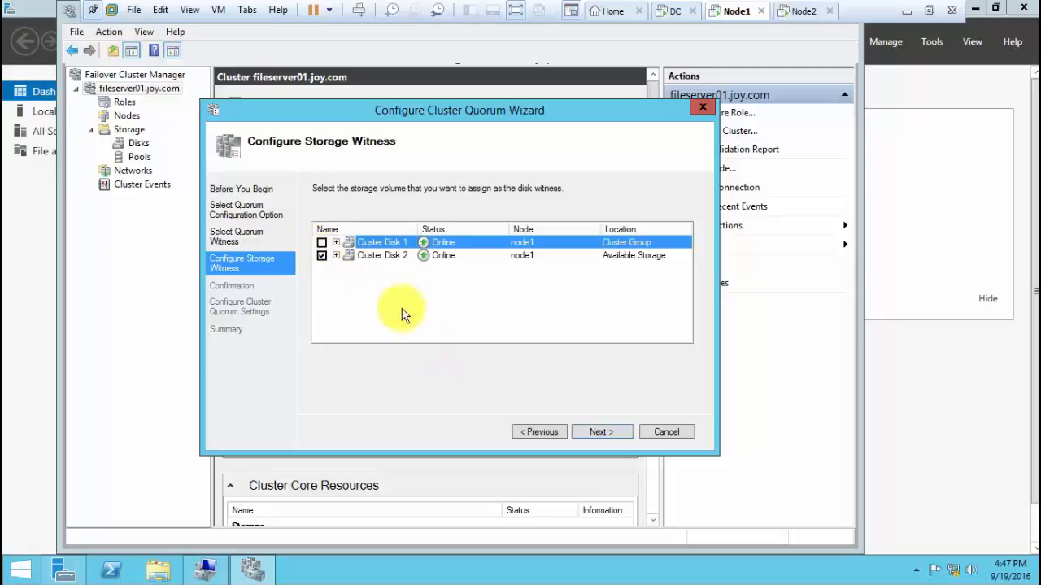
{"action": "left_click", "coordinate": [602, 432]}
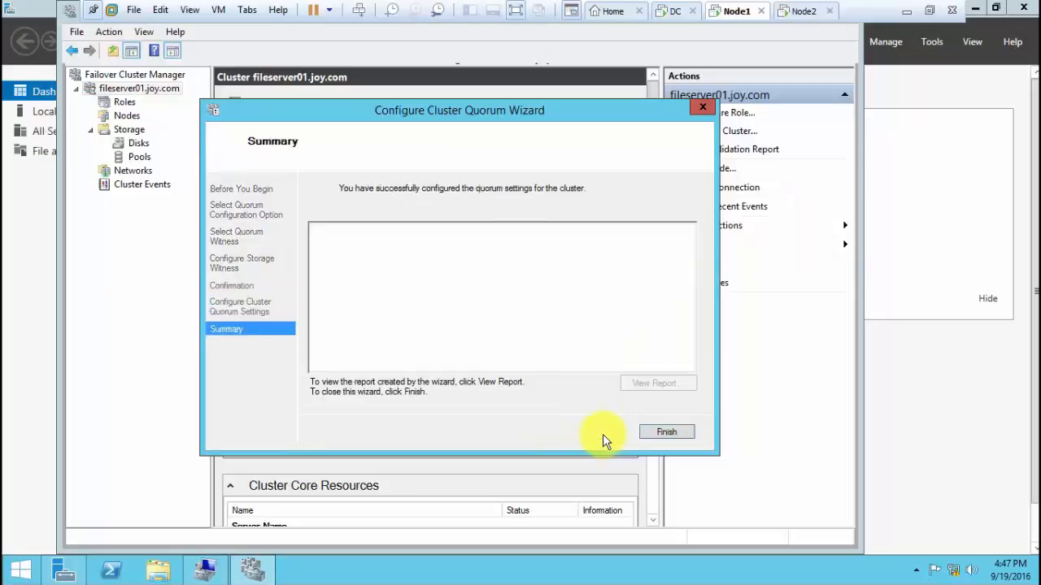
{"action": "left_click", "coordinate": [659, 433]}
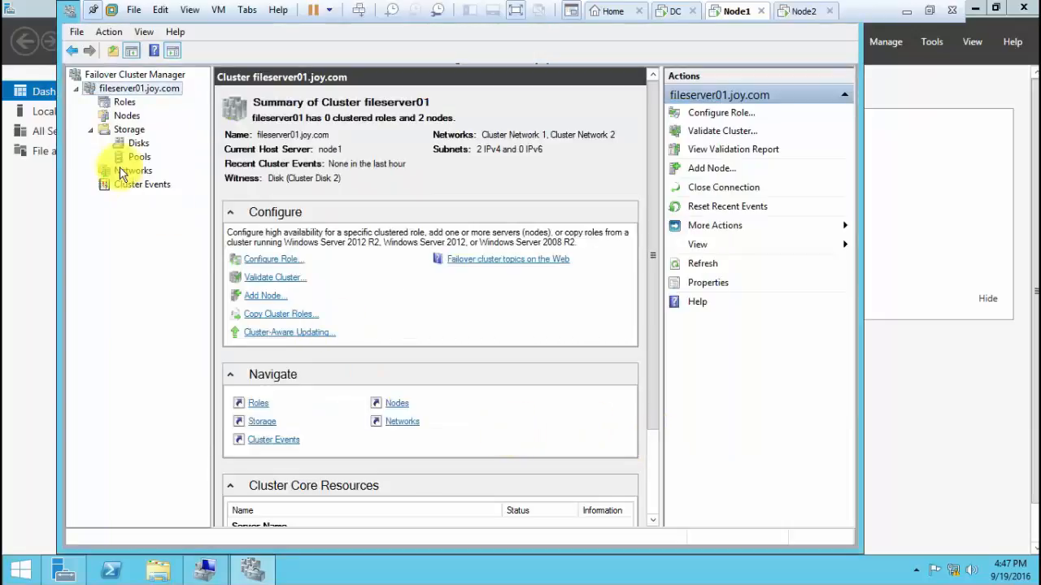
Step: Check the disk assignments and storage pools, and compare the subnets and cluster use of Cluster Network 1 and Cluster Network 2
{"action": "left_click", "coordinate": [138, 143]}
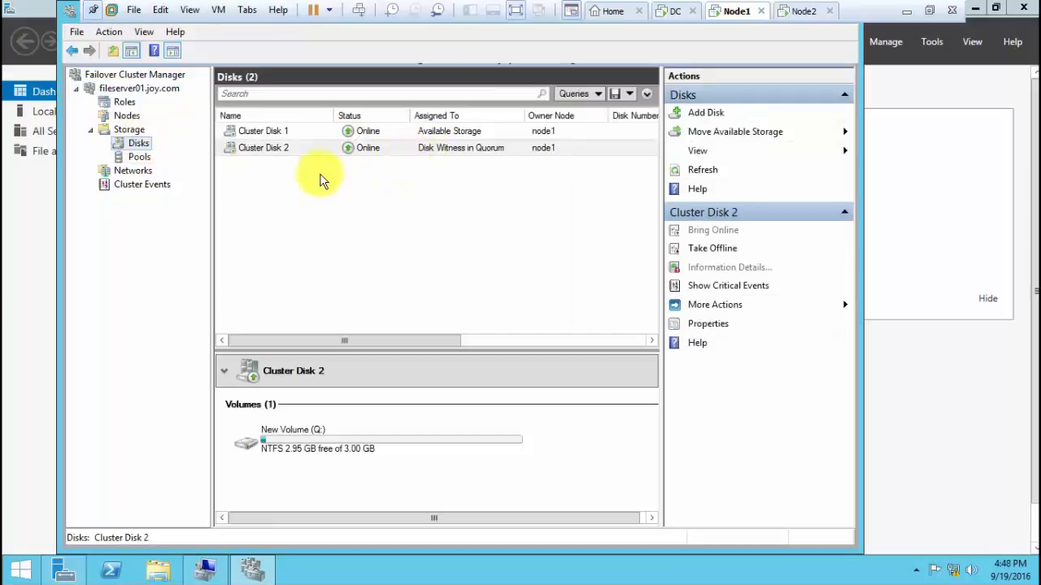
{"action": "left_click", "coordinate": [137, 162]}
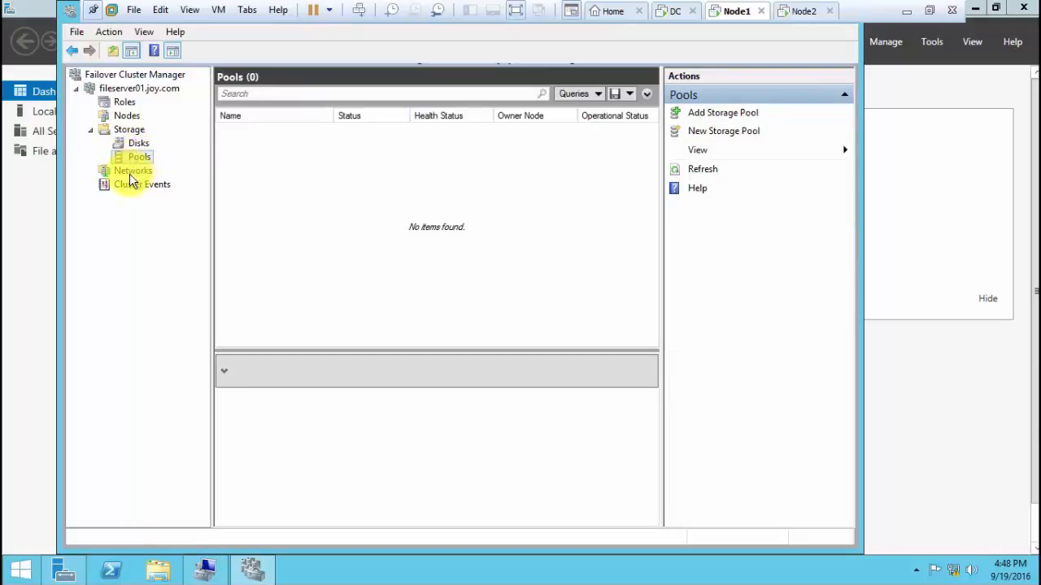
{"action": "left_click", "coordinate": [130, 174]}
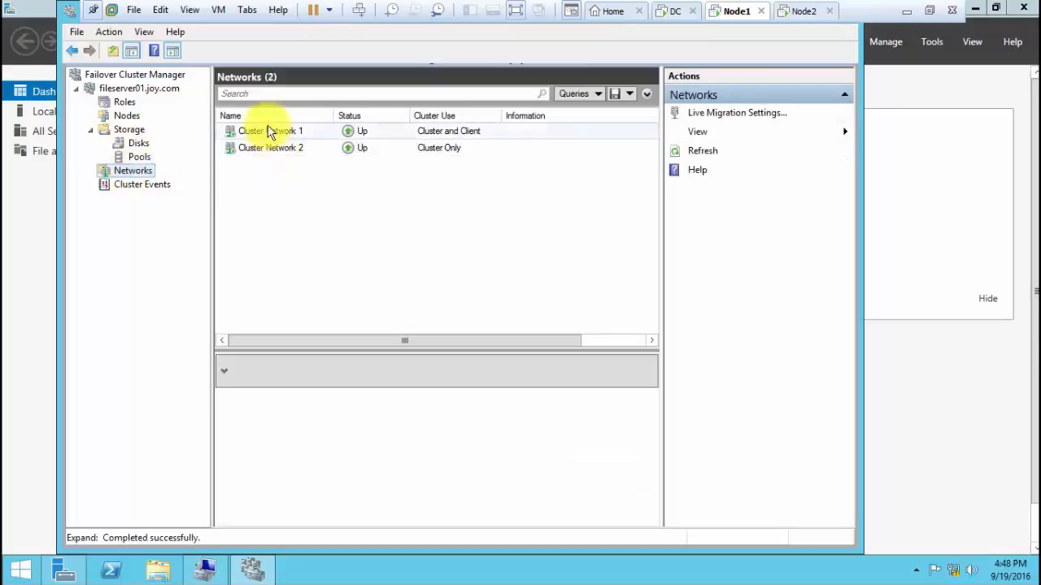
{"action": "left_click", "coordinate": [338, 153]}
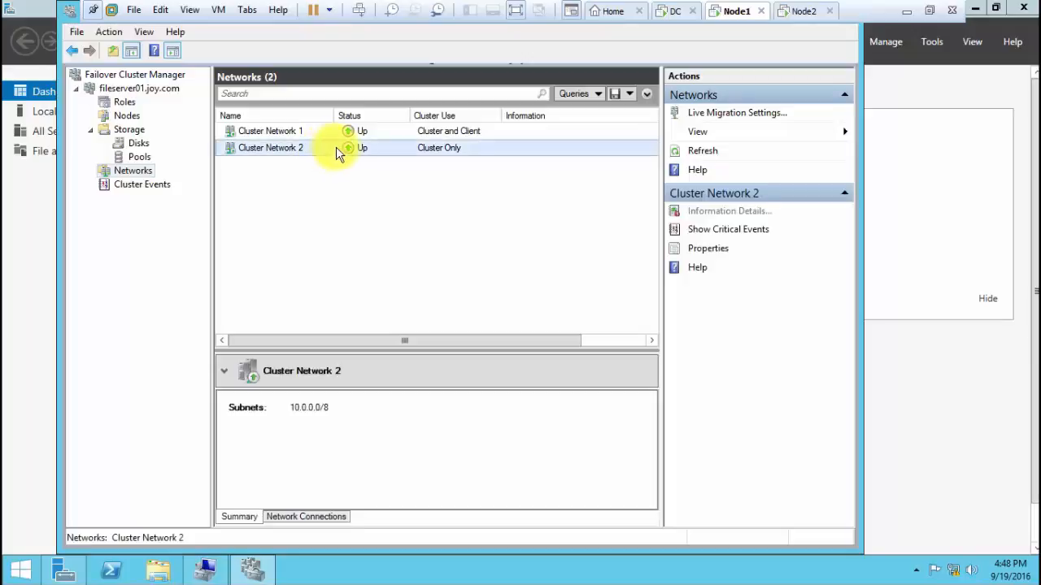
{"action": "left_click", "coordinate": [319, 136]}
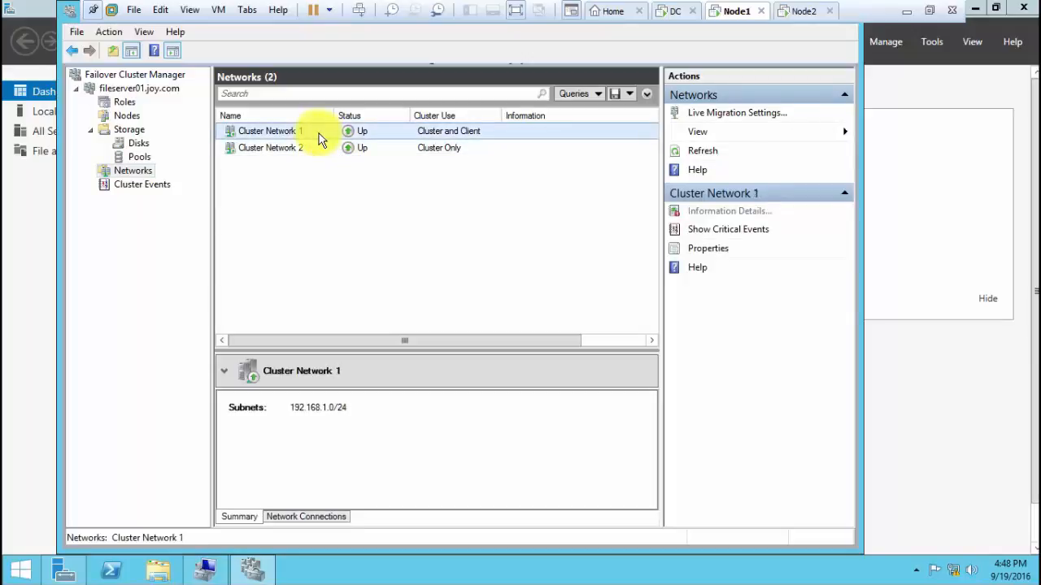
{"action": "left_click", "coordinate": [282, 154]}
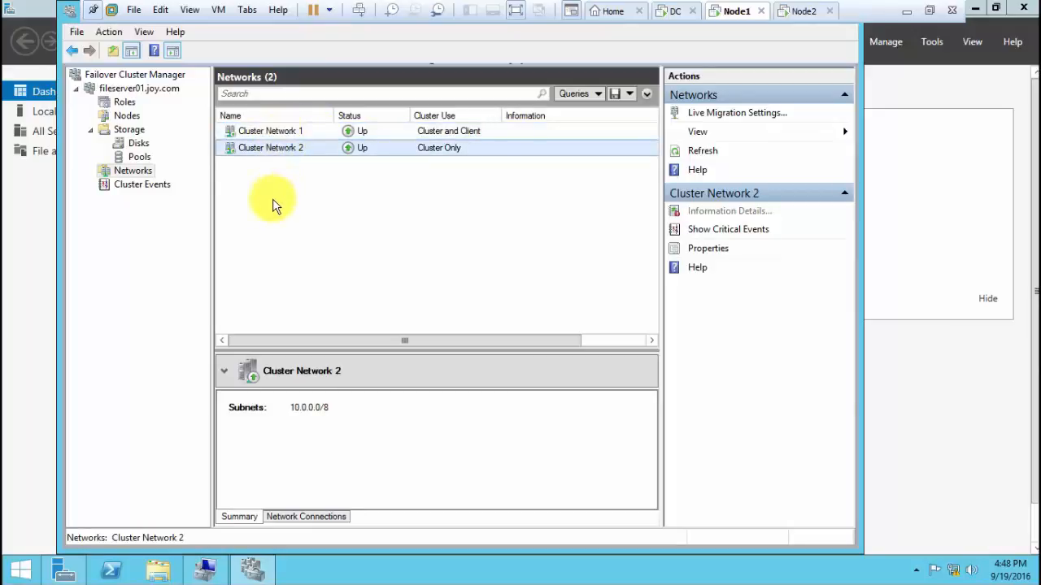
Step: Try to configure File Server as a high-availability role on the fileserver01.joy.com cluster
{"action": "left_click", "coordinate": [279, 134]}
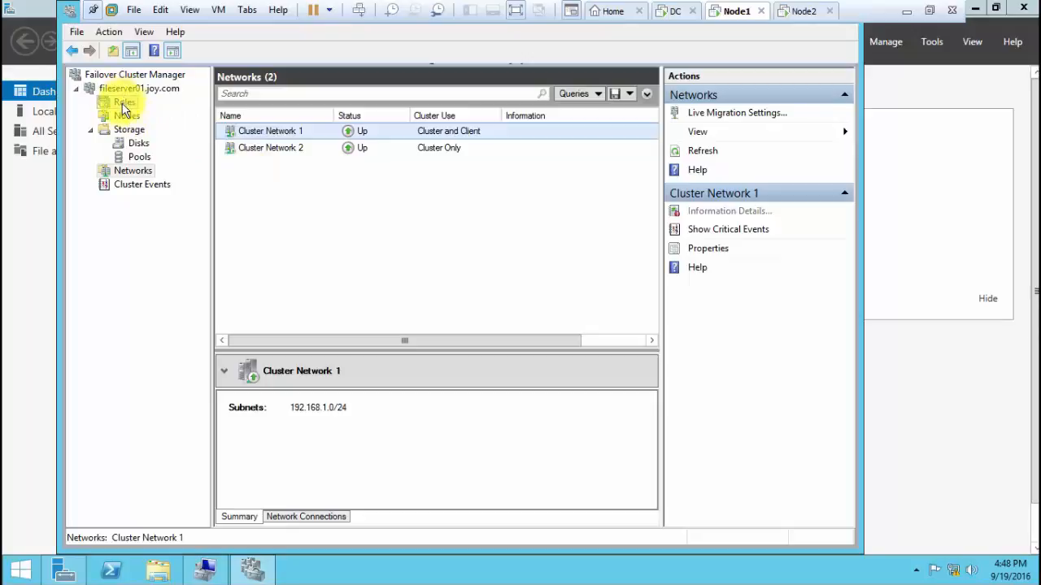
{"action": "left_click", "coordinate": [124, 104]}
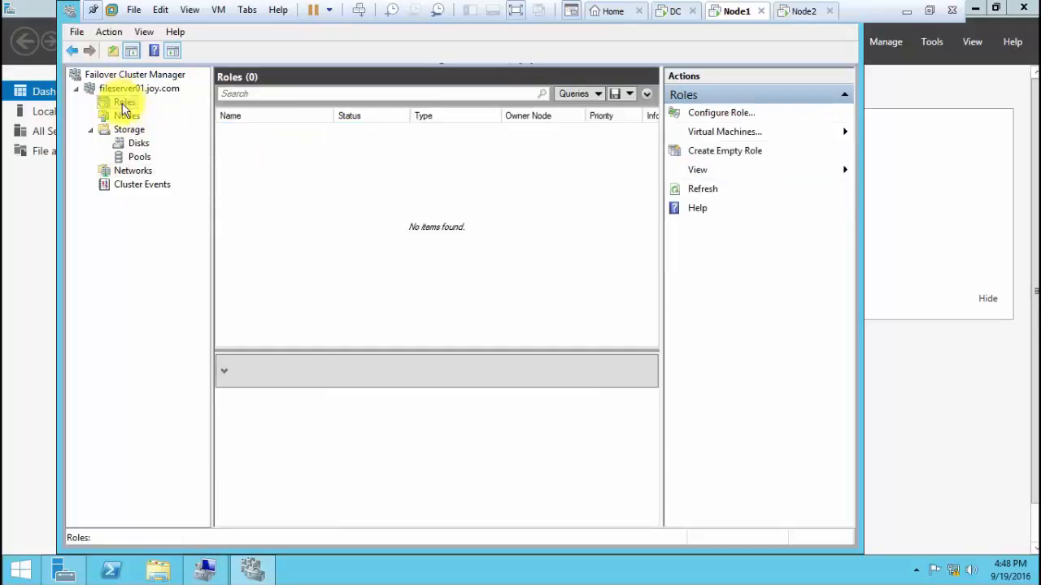
{"action": "right_click", "coordinate": [123, 106]}
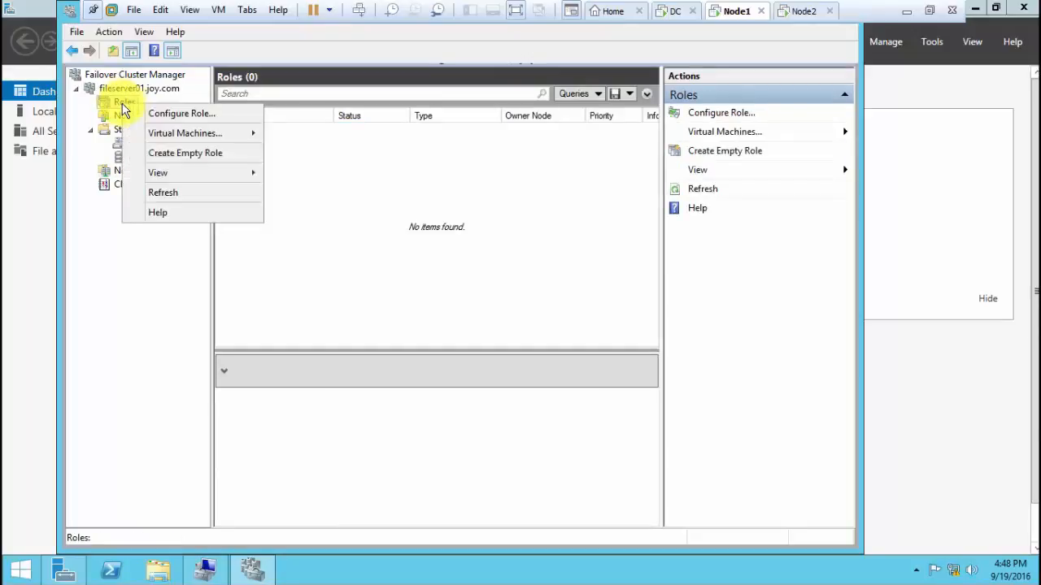
{"action": "left_click", "coordinate": [168, 114]}
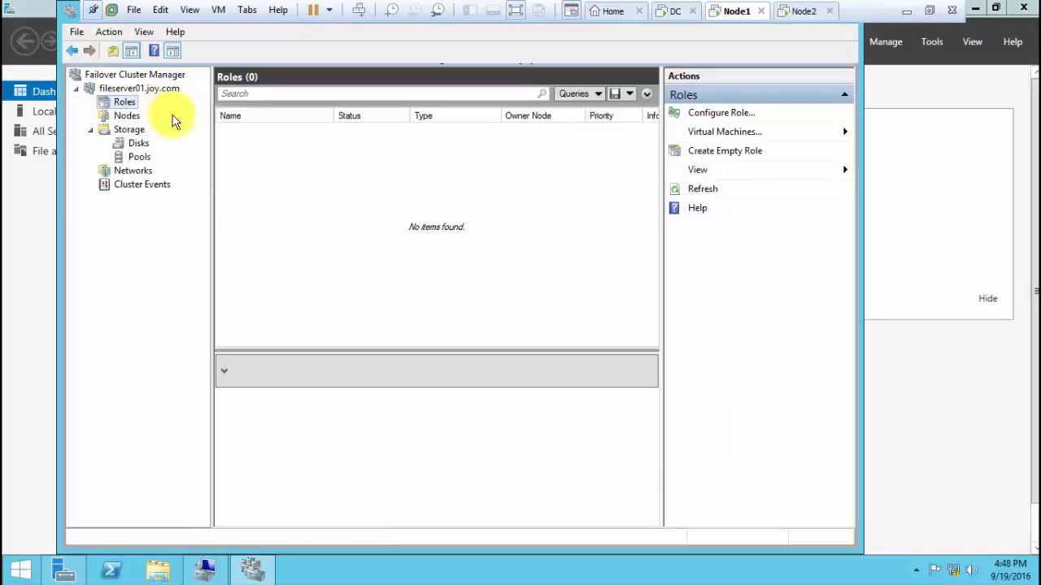
{"action": "key", "text": "Return"}
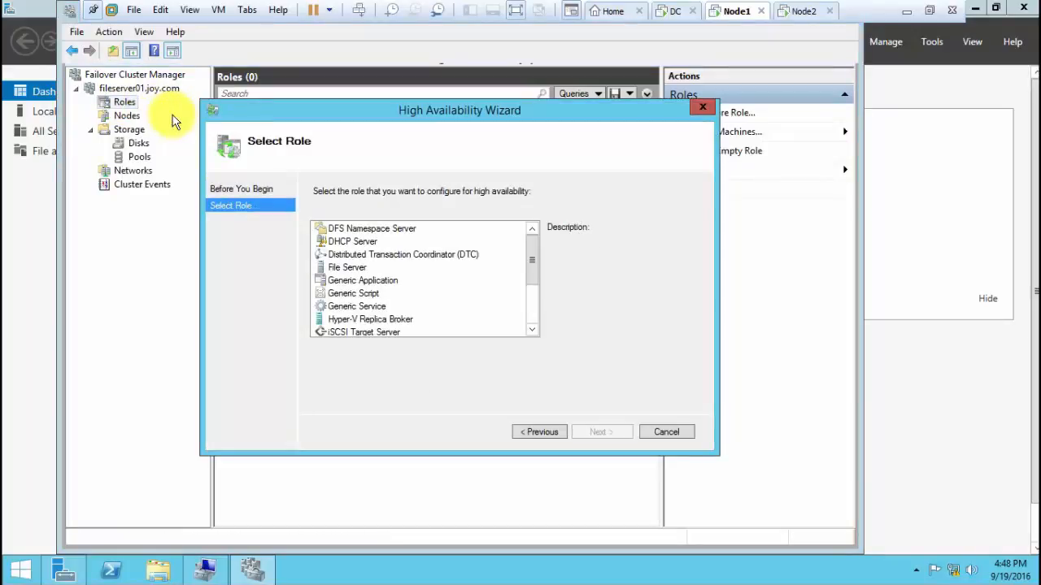
{"action": "left_click", "coordinate": [342, 268]}
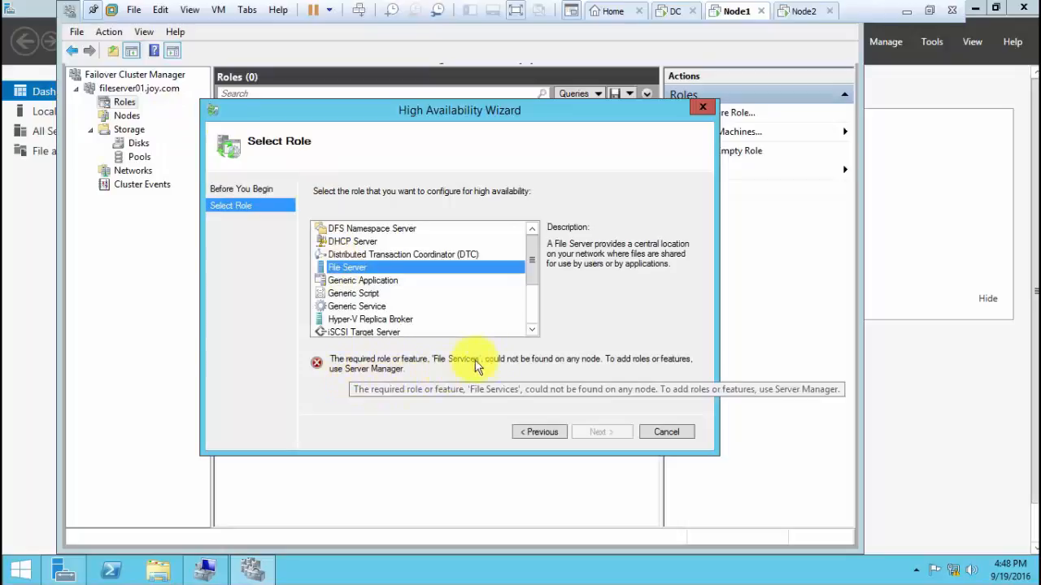
{"action": "left_click", "coordinate": [673, 433]}
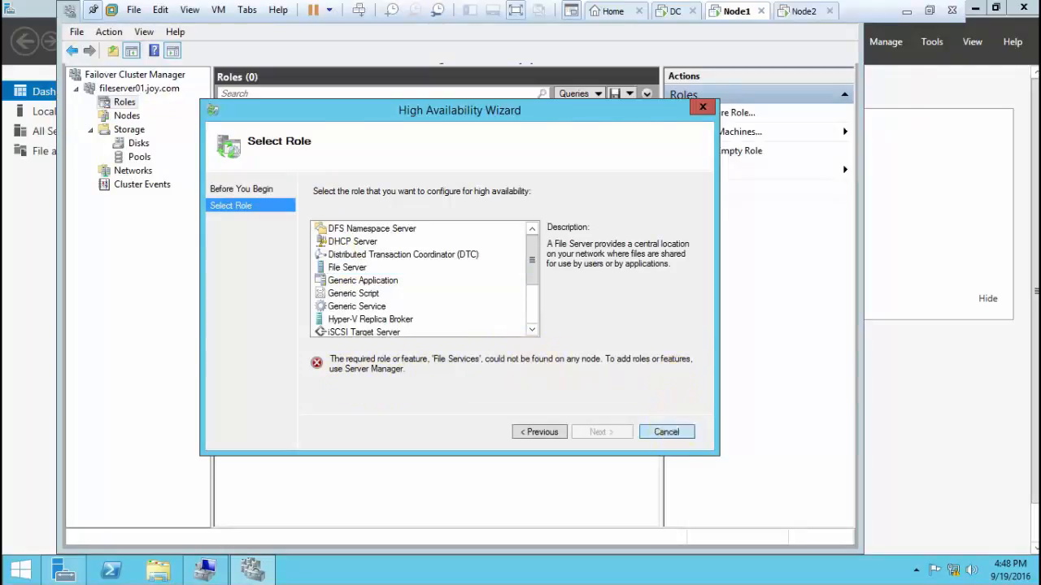
Step: Switch to Server Manager and start adding roles and features with node1.joy.com as the destination server
{"action": "left_click", "coordinate": [897, 431]}
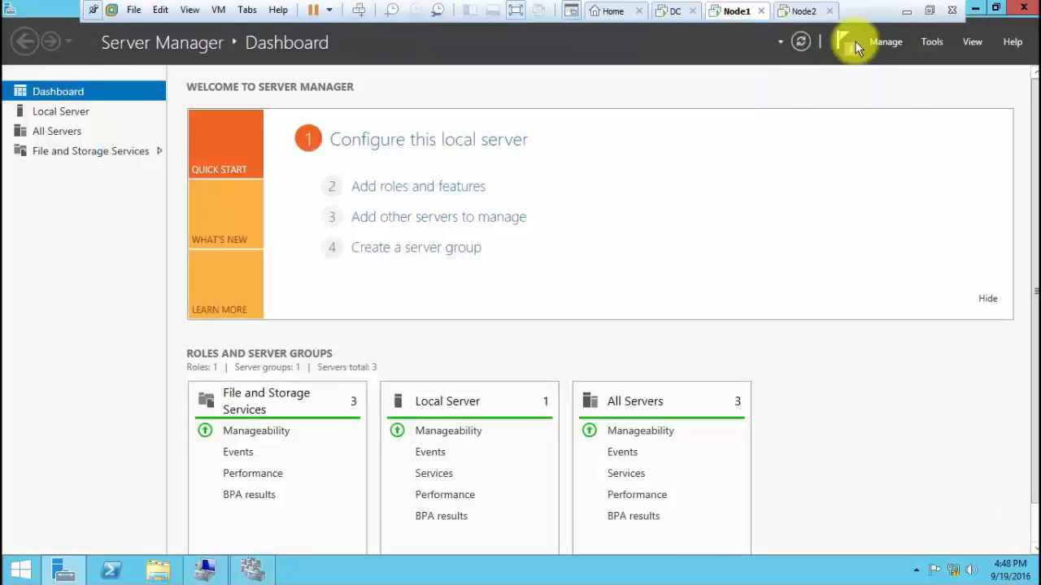
{"action": "left_click", "coordinate": [889, 43]}
{"action": "left_click", "coordinate": [895, 63]}
{"action": "key", "text": "Return"}
{"action": "key", "text": "Return"}
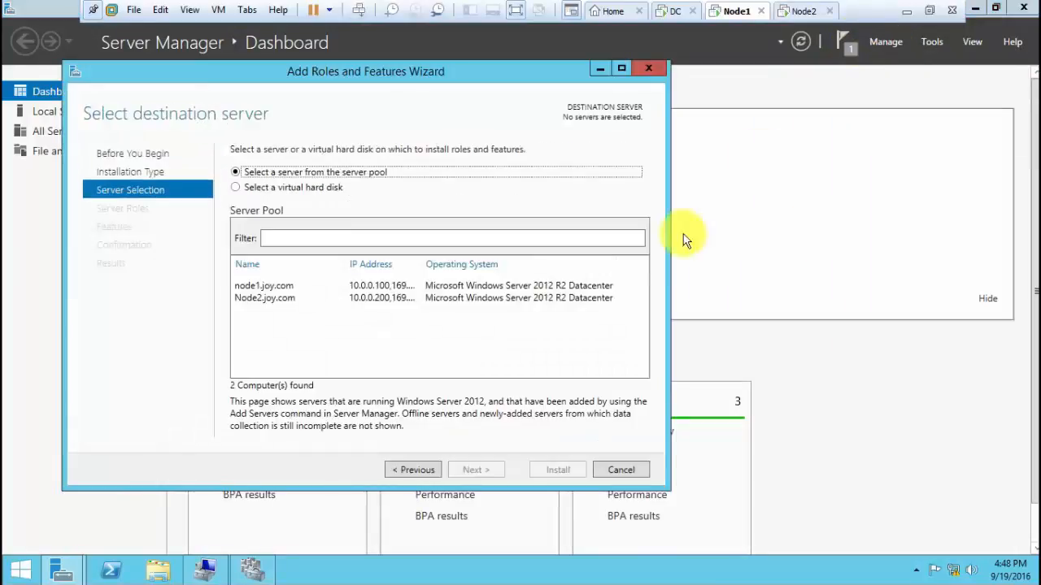
{"action": "left_click", "coordinate": [571, 291]}
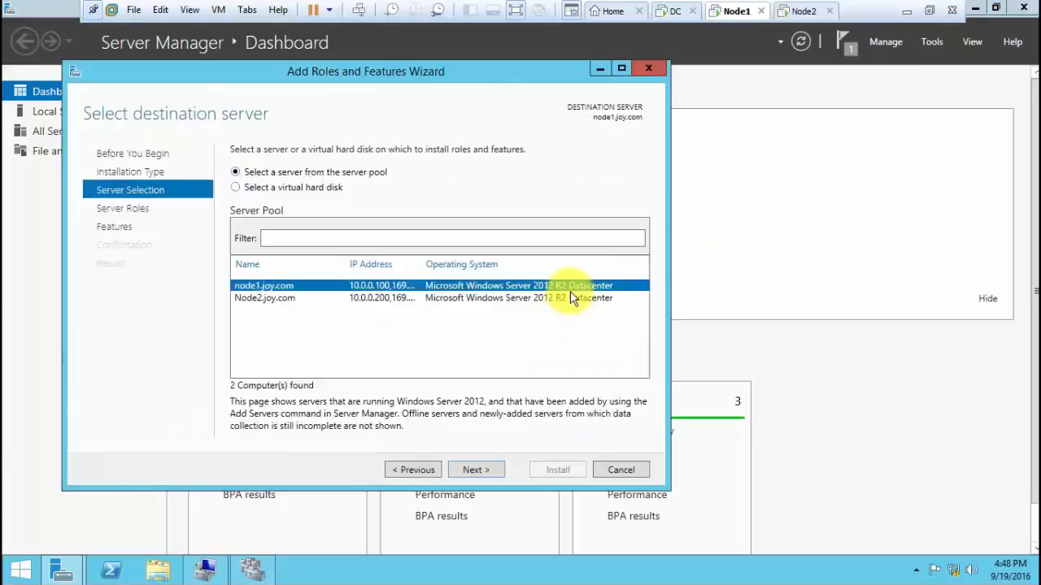
{"action": "left_click", "coordinate": [474, 470]}
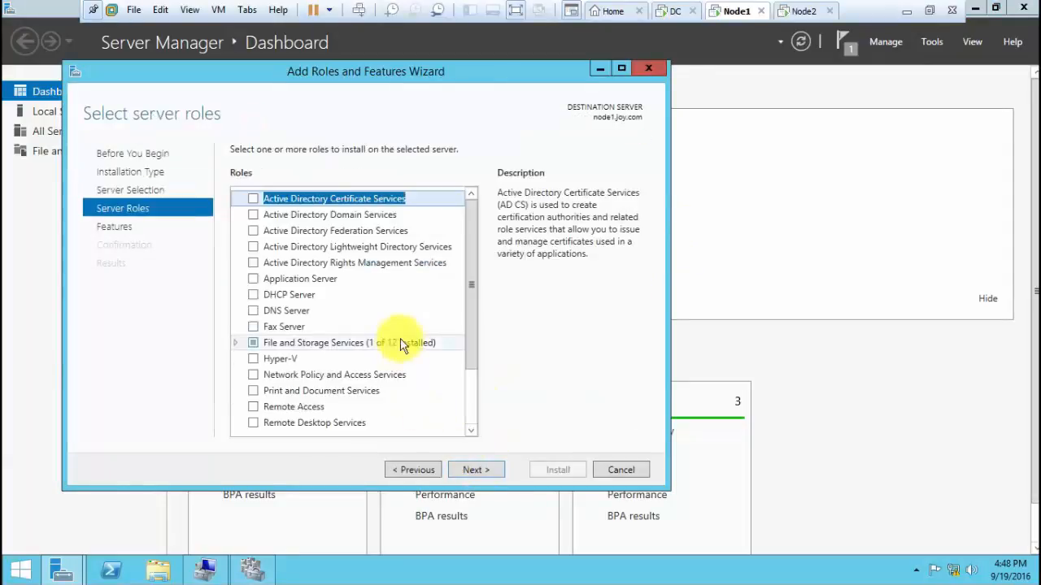
Step: Install the File Server role service under File and iSCSI Services on node1.joy.com, without extra features
{"action": "double_click", "coordinate": [291, 343]}
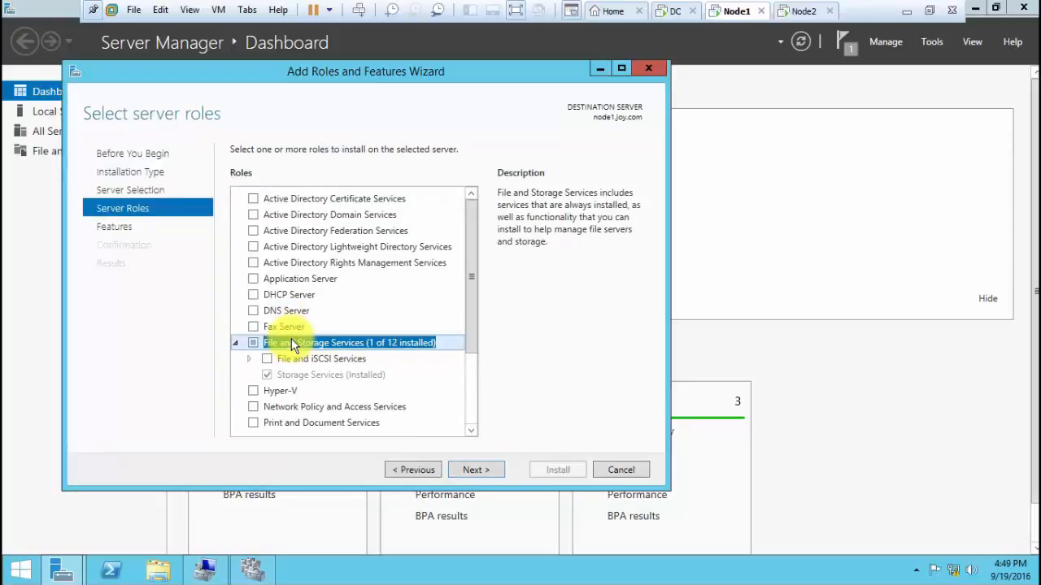
{"action": "key", "text": "Down"}
{"action": "key", "text": "Right"}
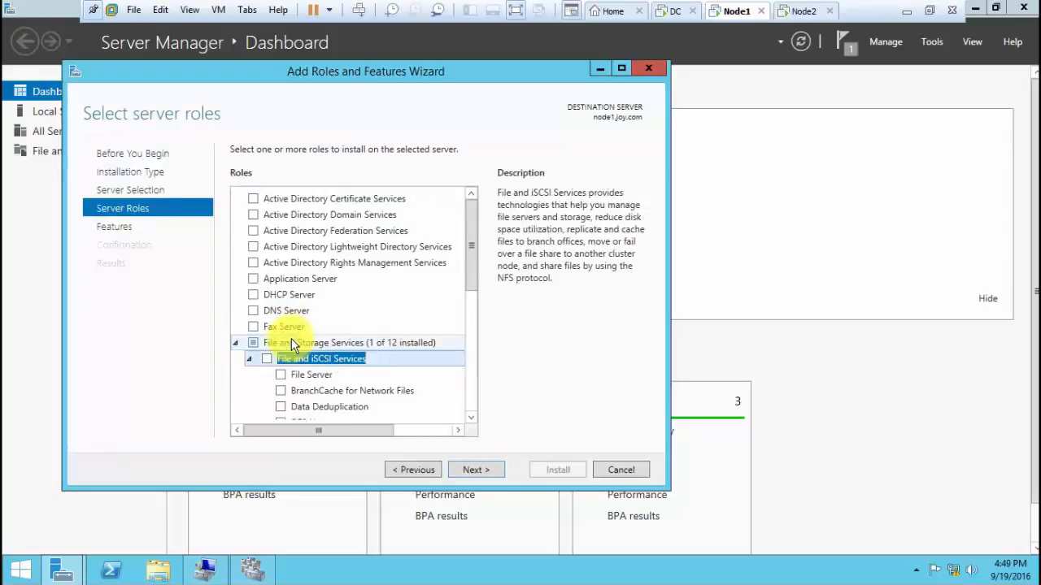
{"action": "key", "text": "Down"}
{"action": "left_click", "coordinate": [282, 376]}
{"action": "left_click", "coordinate": [466, 475]}
{"action": "left_click", "coordinate": [482, 473]}
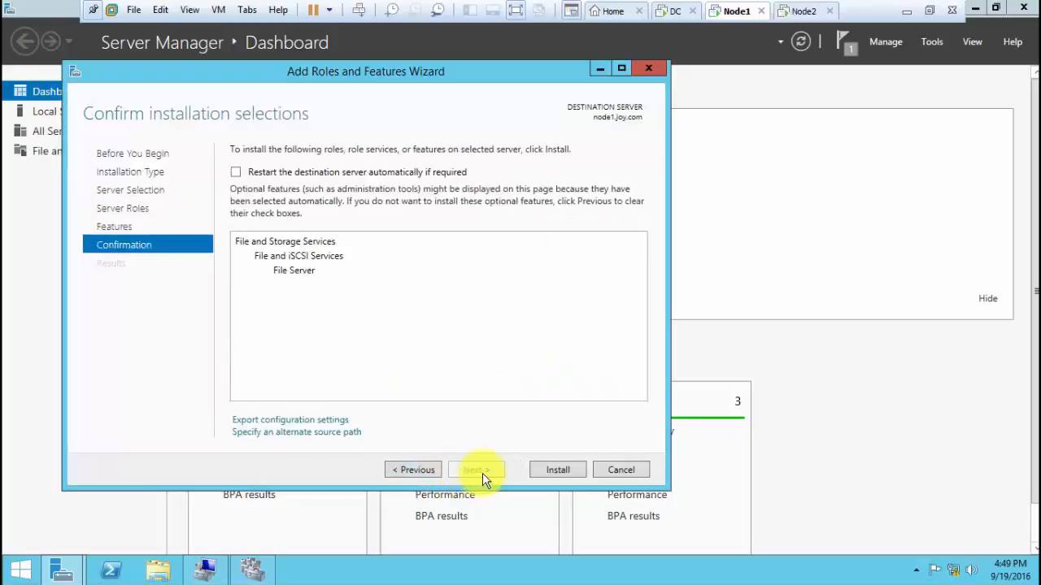
{"action": "left_click", "coordinate": [558, 472]}
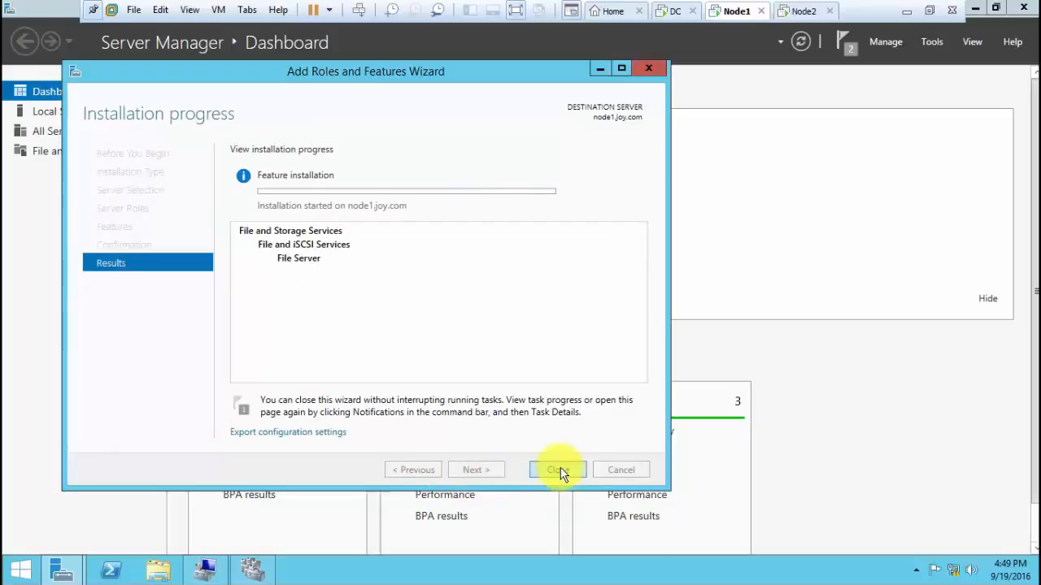
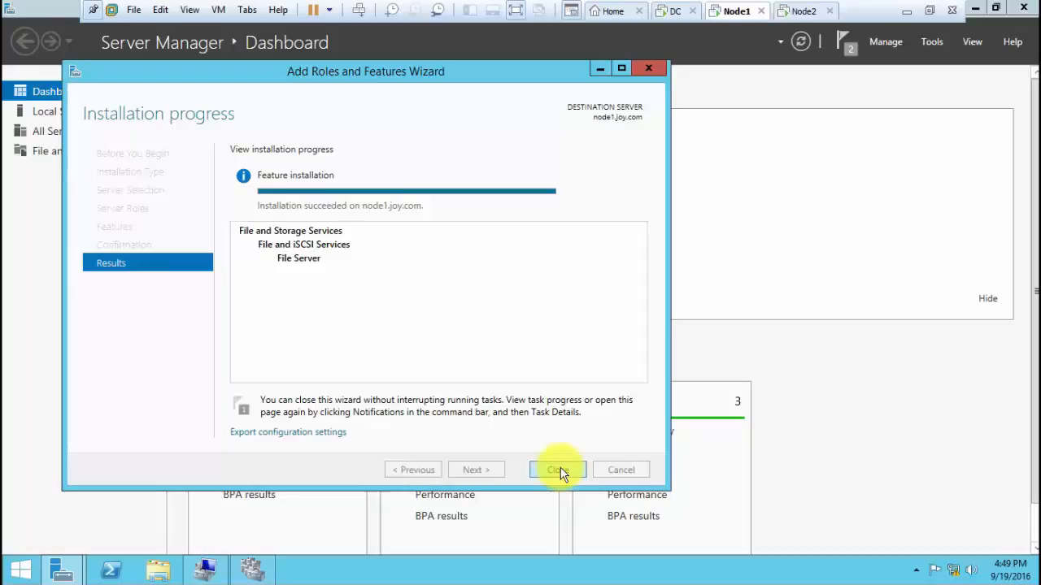
{"action": "left_click", "coordinate": [559, 471]}
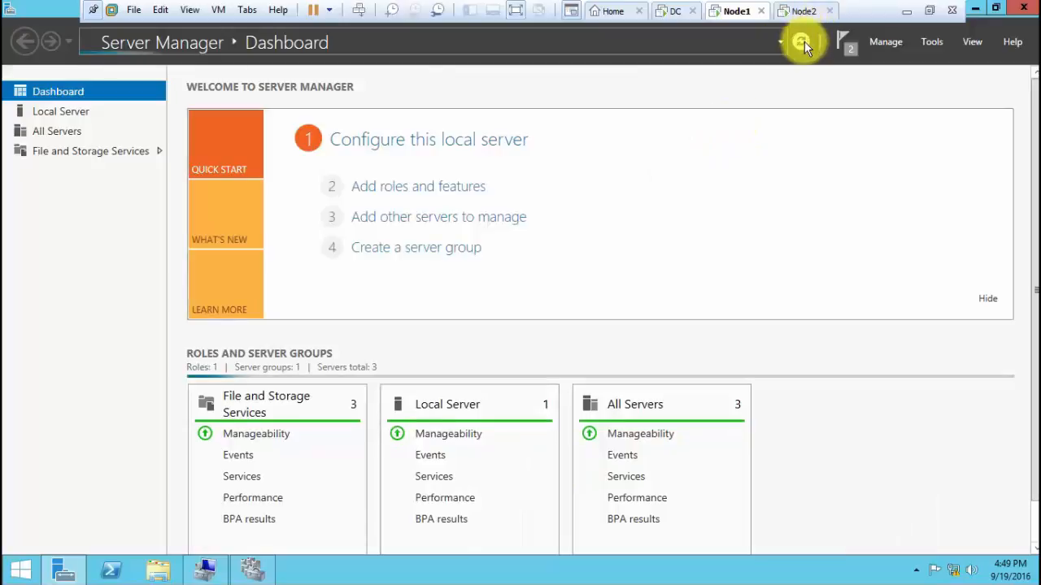
Step: Switch to Node2 and start a role-based installation in Server Manager with Node2.joy.com as the destination server
{"action": "left_click", "coordinate": [797, 10]}
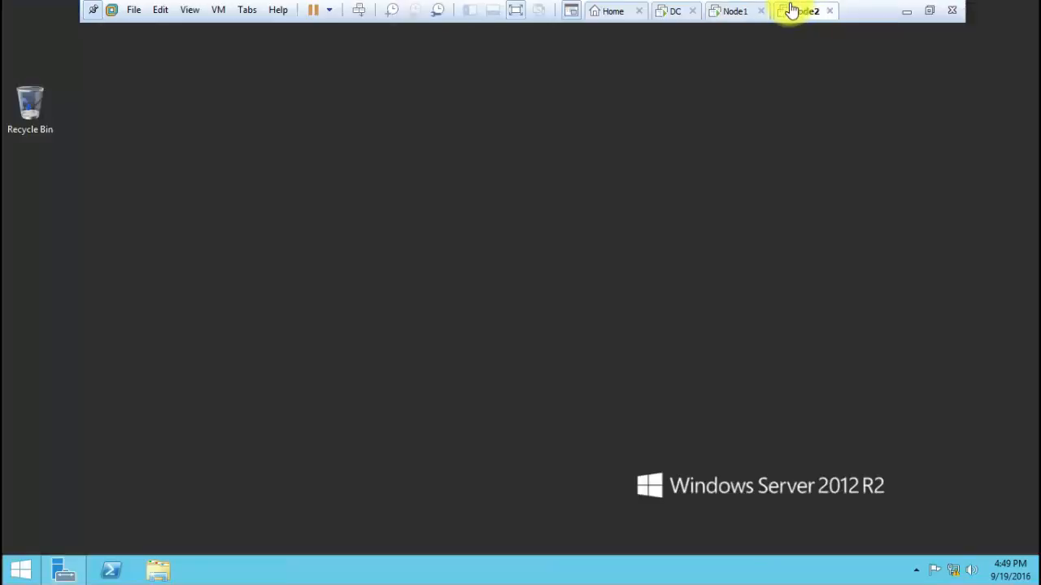
{"action": "left_click", "coordinate": [65, 569]}
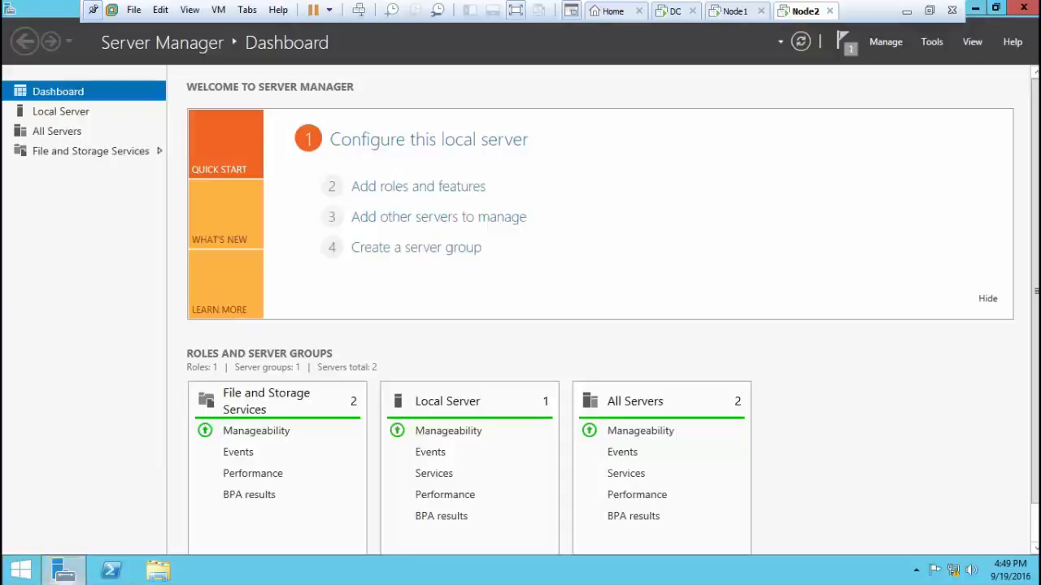
{"action": "left_click", "coordinate": [931, 42]}
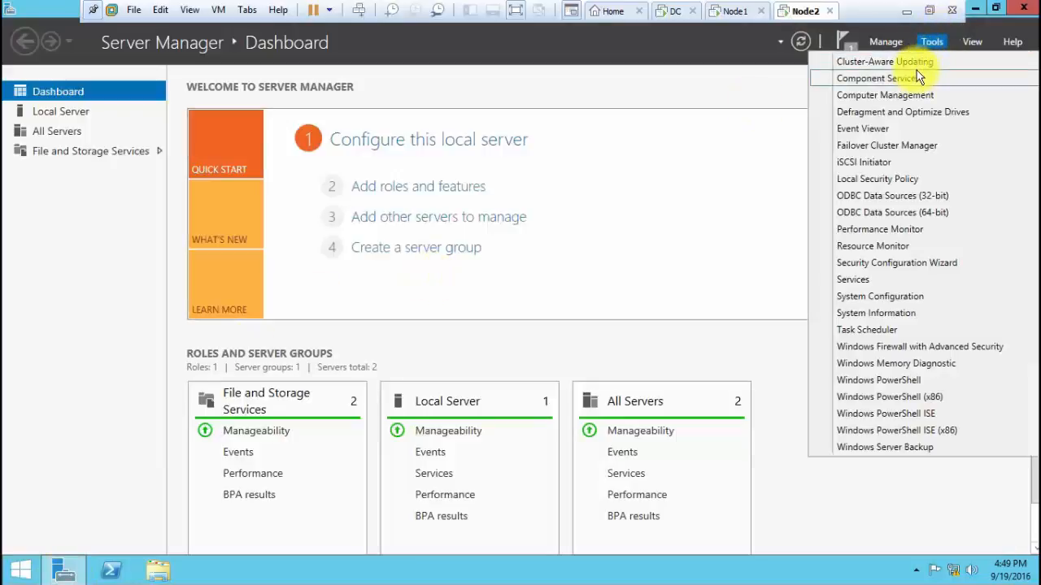
{"action": "left_click", "coordinate": [895, 37]}
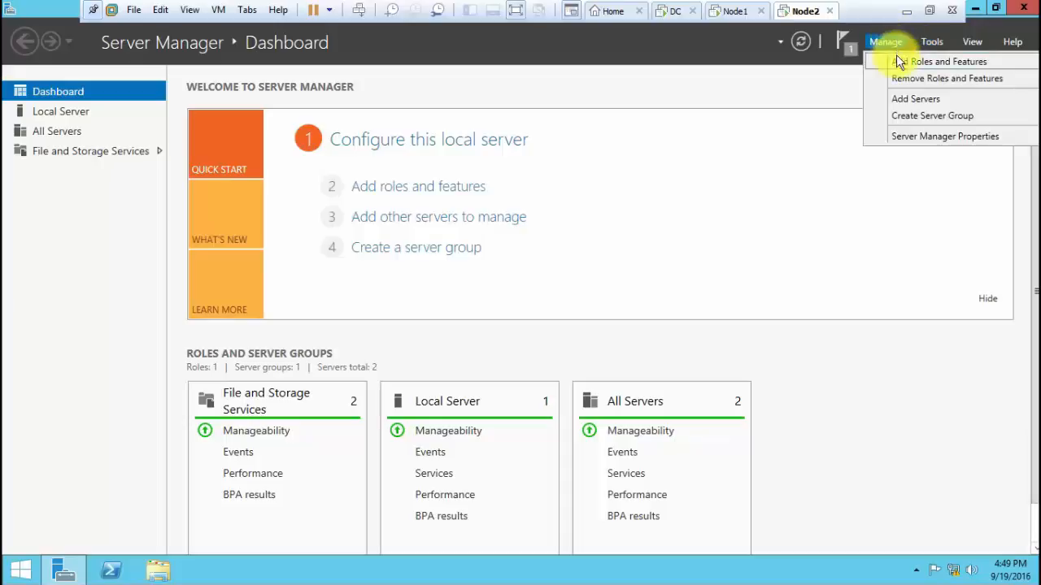
{"action": "left_click", "coordinate": [897, 60]}
{"action": "key", "text": "Return"}
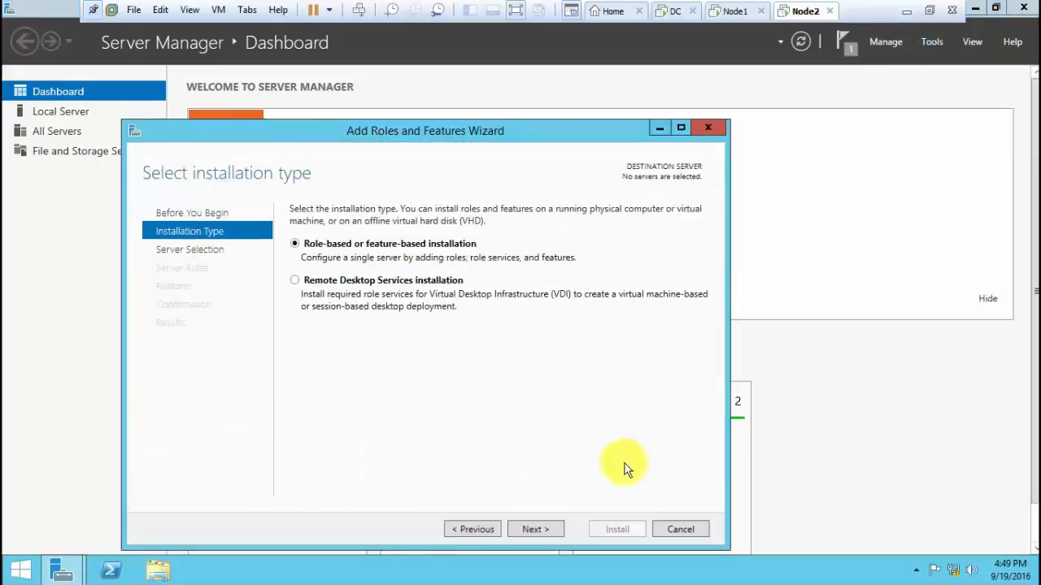
{"action": "left_click", "coordinate": [540, 530]}
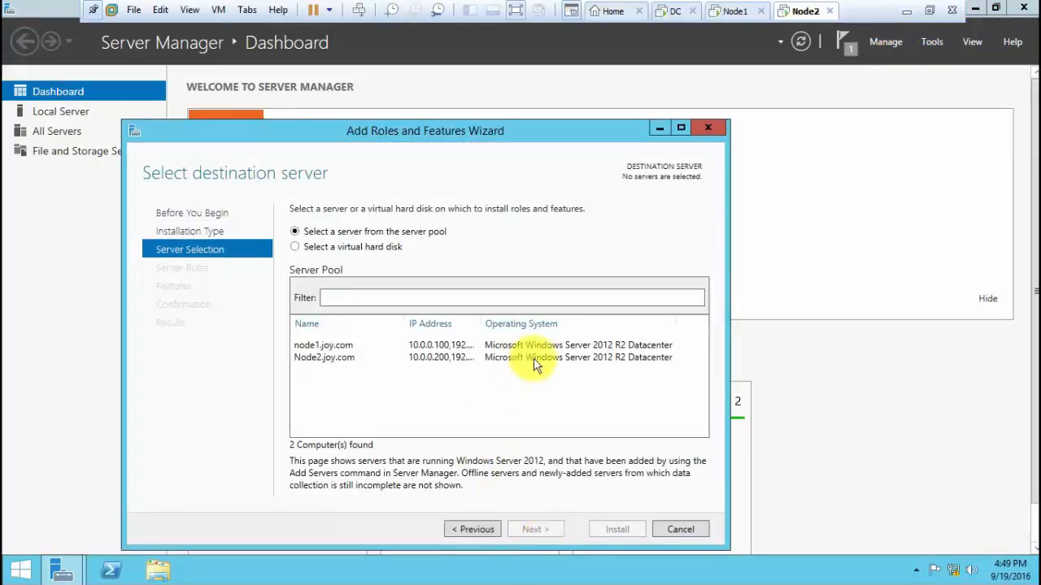
{"action": "left_click", "coordinate": [534, 360]}
{"action": "left_click", "coordinate": [531, 531]}
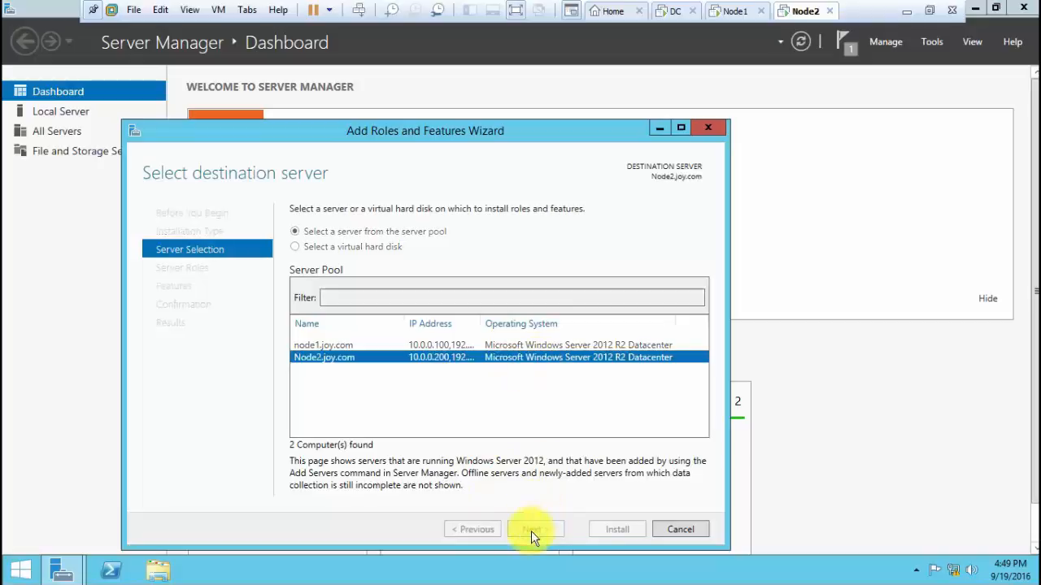
Step: Install the File Server role service on Node2.joy.com without extra features, and minimize Server Manager
{"action": "left_click_drag", "start_coordinate": [519, 136], "coordinate": [535, 81]}
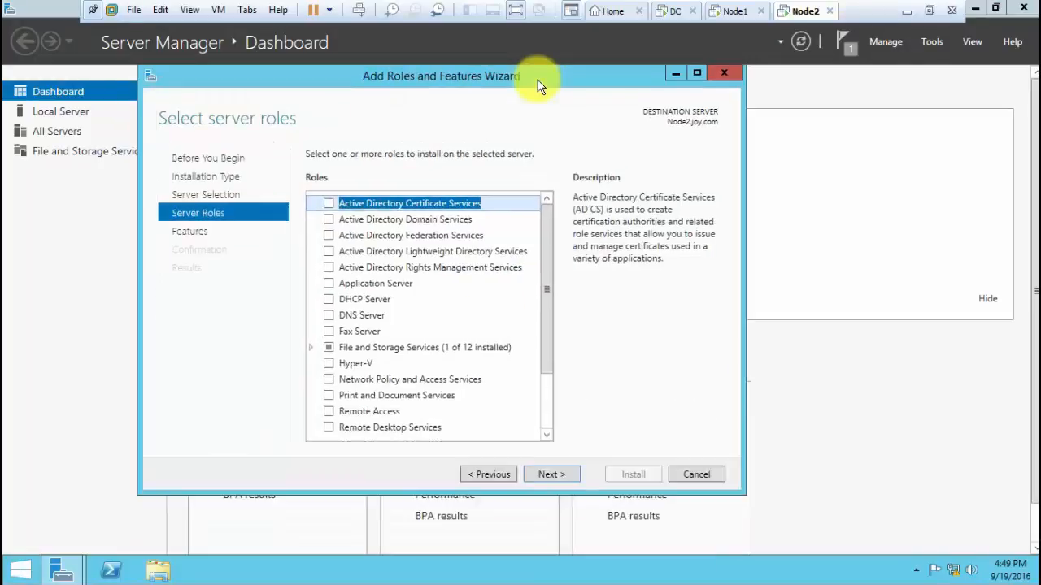
{"action": "double_click", "coordinate": [366, 347]}
{"action": "left_click", "coordinate": [326, 371]}
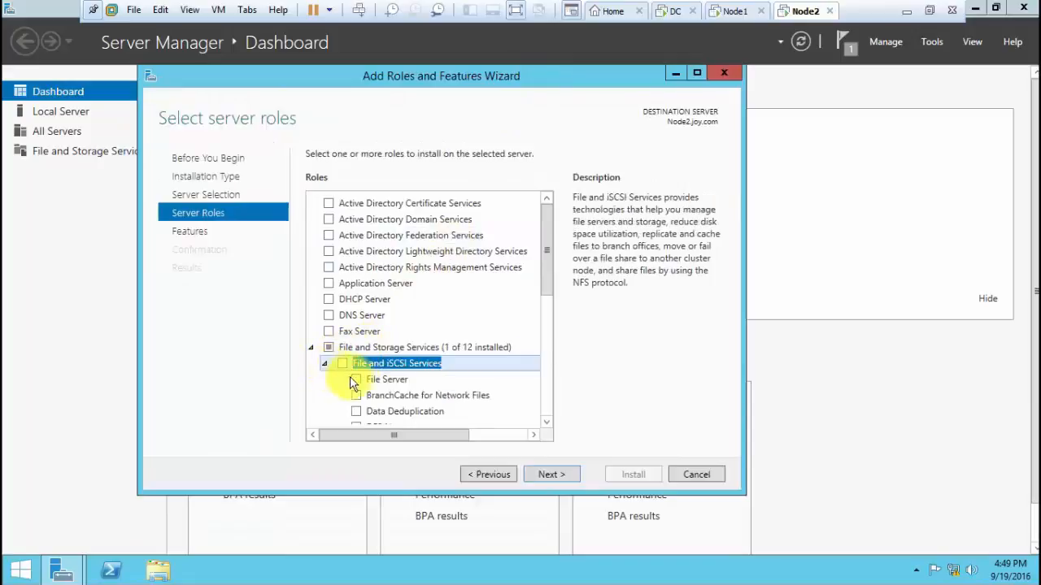
{"action": "left_click", "coordinate": [355, 379]}
{"action": "left_click", "coordinate": [551, 476]}
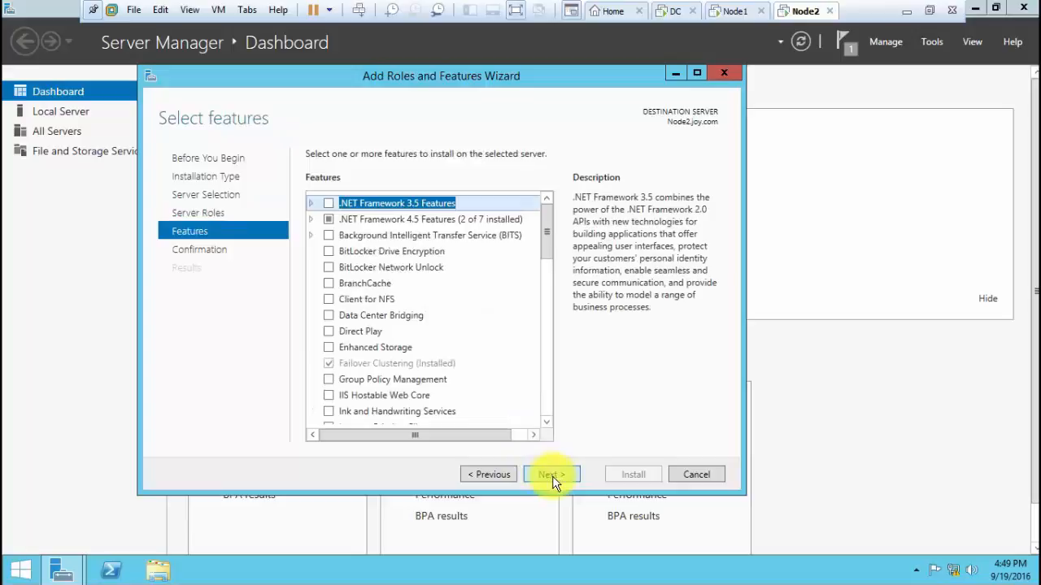
{"action": "left_click", "coordinate": [552, 477]}
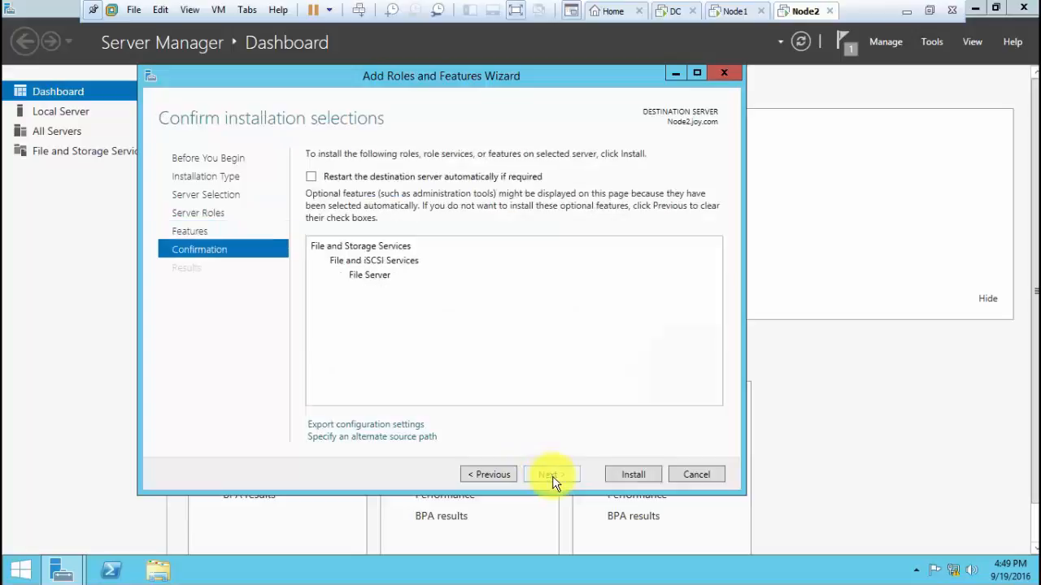
{"action": "left_click", "coordinate": [647, 483]}
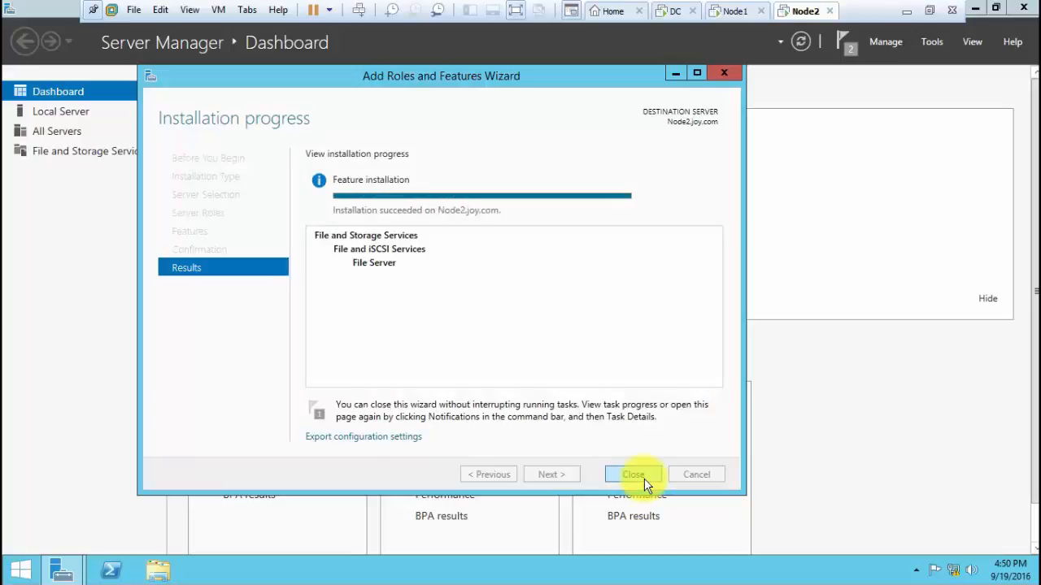
{"action": "left_click", "coordinate": [645, 486]}
{"action": "left_click", "coordinate": [977, 8]}
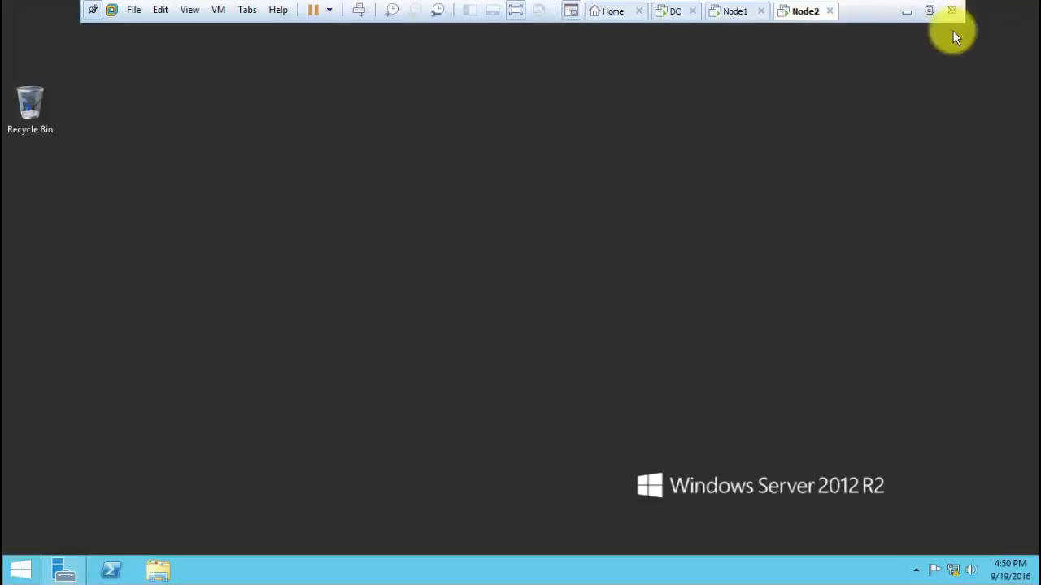
Step: Return to Node1 and check its available drives in This PC
{"action": "left_click", "coordinate": [751, 8]}
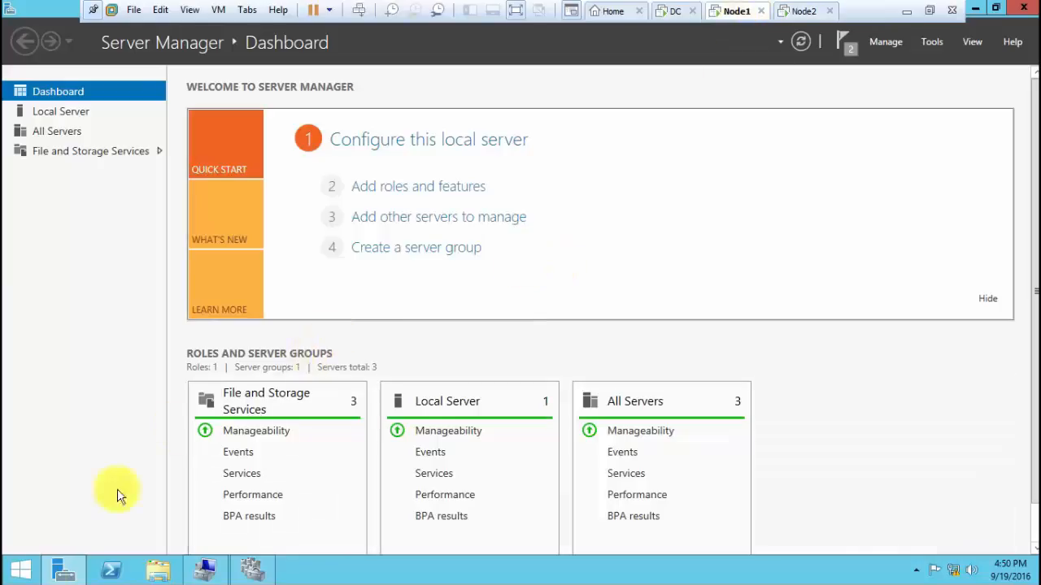
{"action": "left_click", "coordinate": [20, 571]}
{"action": "left_click", "coordinate": [122, 304]}
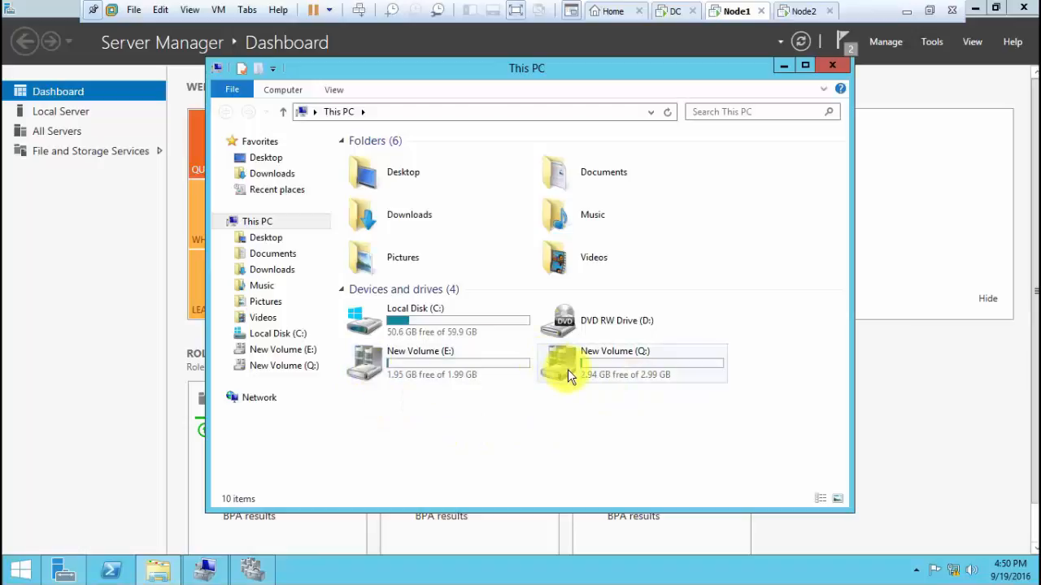
{"action": "left_click", "coordinate": [836, 68]}
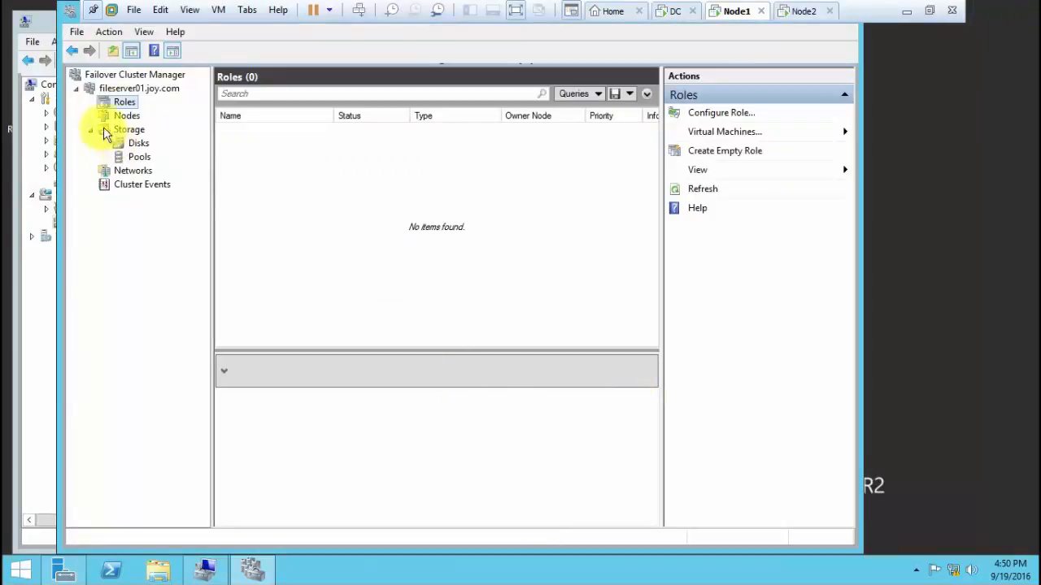
Step: Start configuring a high availability File Server role on the cluster, choosing File Server for general use as its type
{"action": "right_click", "coordinate": [122, 104]}
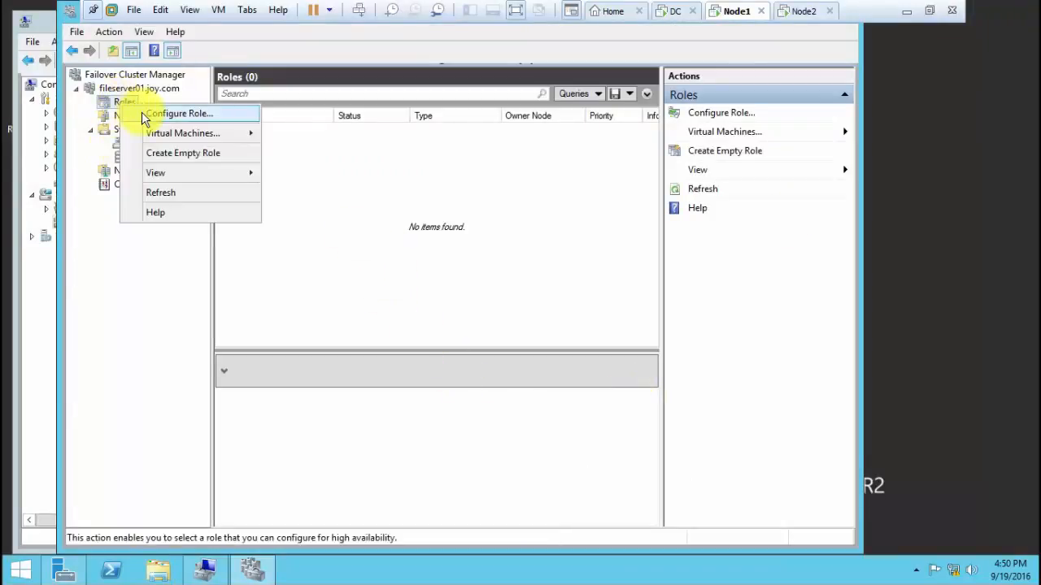
{"action": "left_click", "coordinate": [142, 113]}
{"action": "key", "text": "Return"}
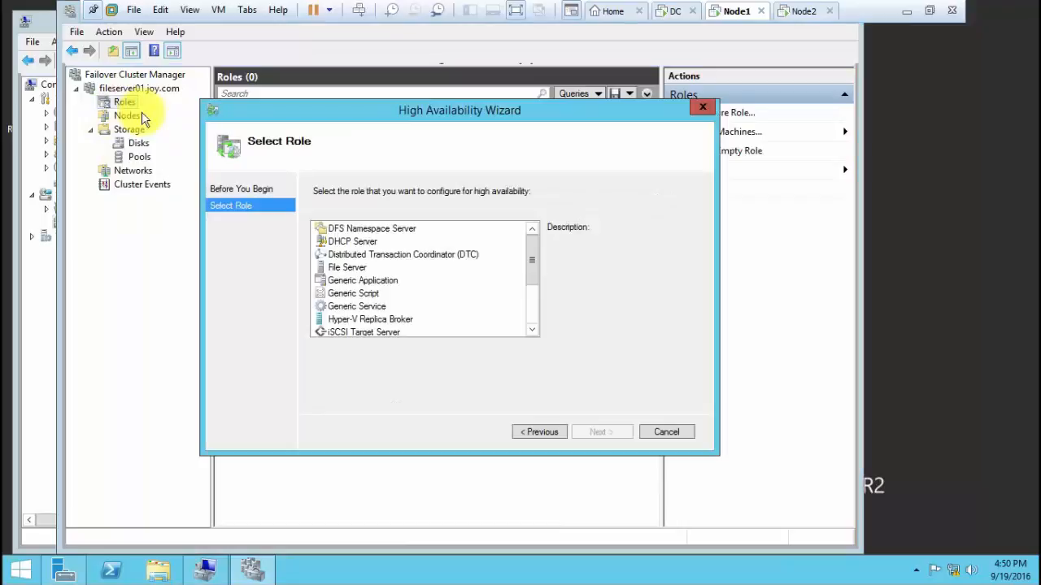
{"action": "left_click", "coordinate": [379, 282]}
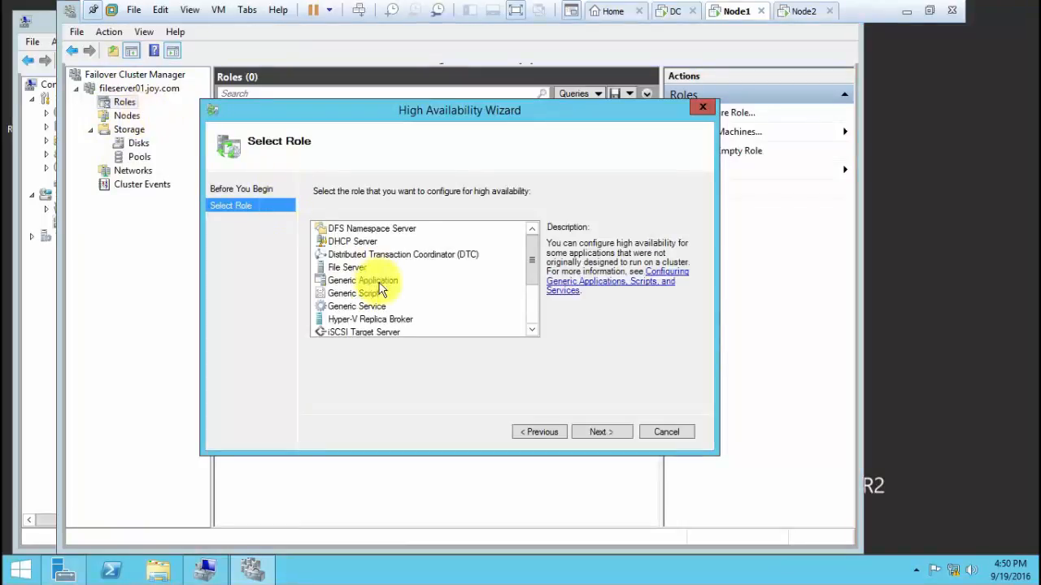
{"action": "left_click", "coordinate": [358, 270]}
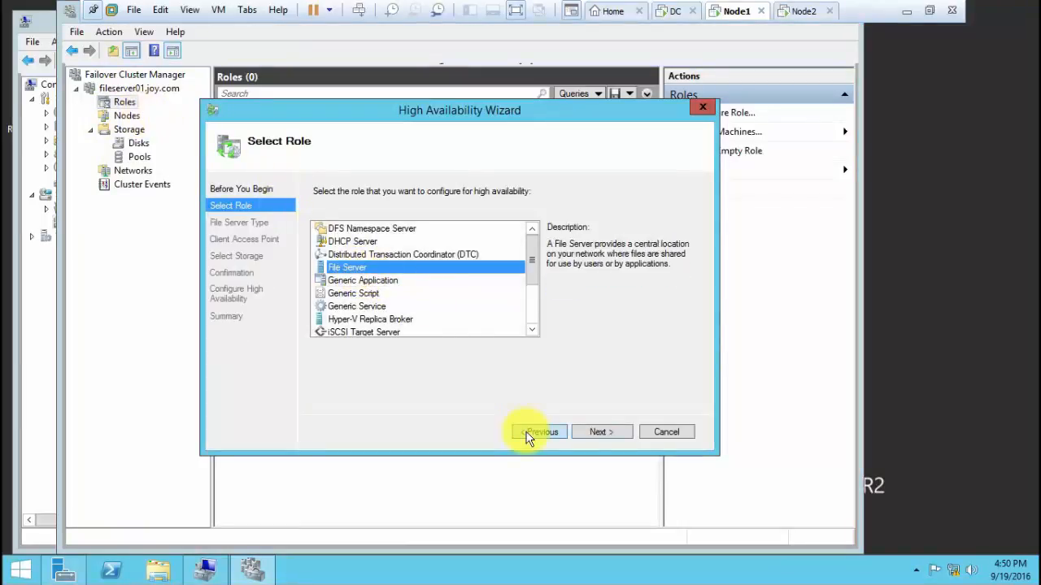
{"action": "left_click", "coordinate": [625, 437]}
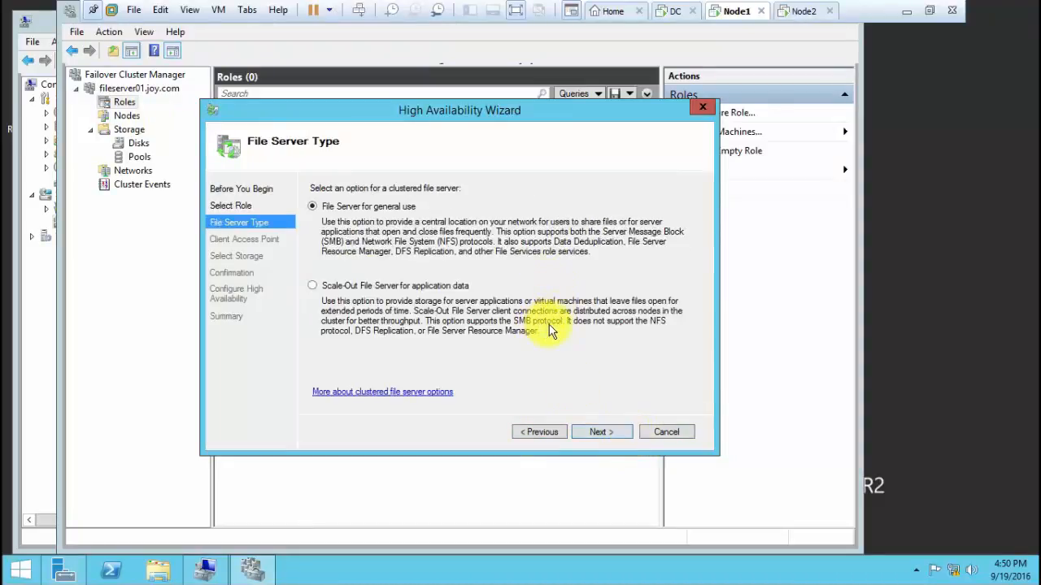
{"action": "left_click", "coordinate": [606, 432]}
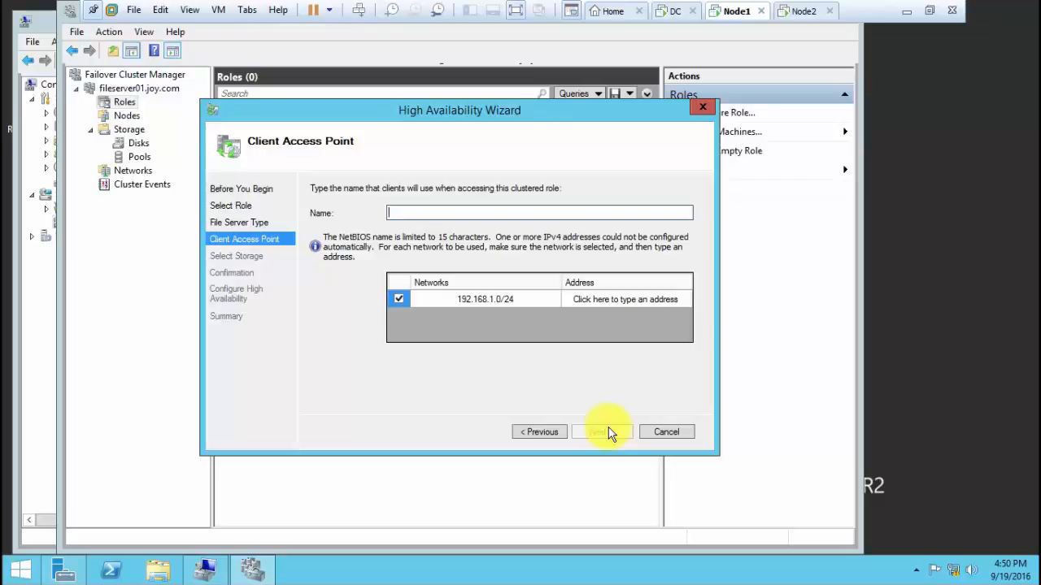
Step: Set the client access point's address to 192.168.1.54 and try fs01 as its name
{"action": "type", "text": "f"}
{"action": "type", "text": "il"}
{"action": "key", "text": "BackSpace"}
{"action": "key", "text": "BackSpace"}
{"action": "key", "text": "BackSpace"}
{"action": "type", "text": "fi"}
{"action": "key", "text": "BackSpace"}
{"action": "type", "text": "s01"}
{"action": "left_click", "coordinate": [665, 300]}
{"action": "type", "text": "54"}
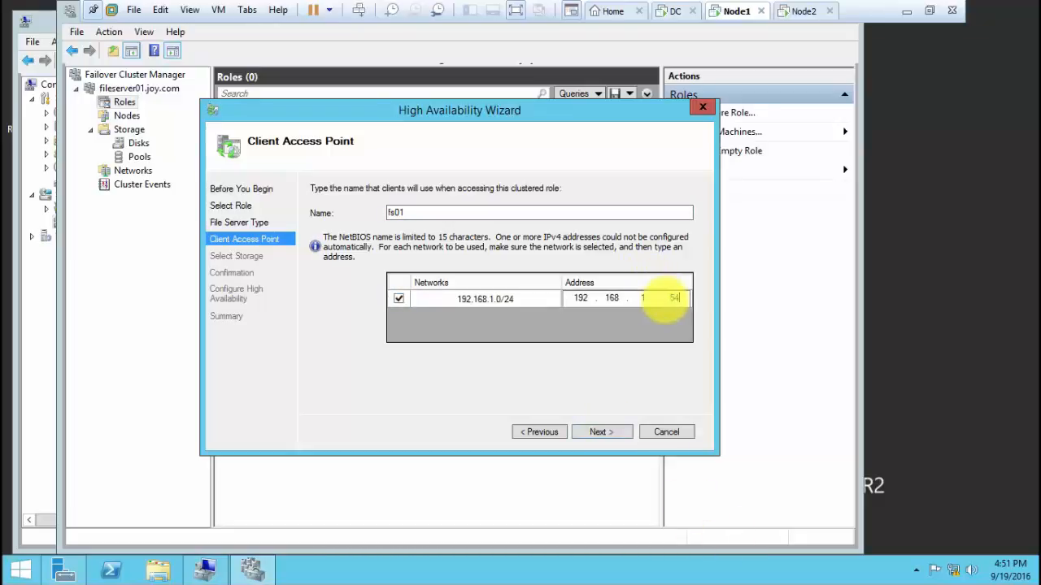
{"action": "left_click", "coordinate": [611, 435]}
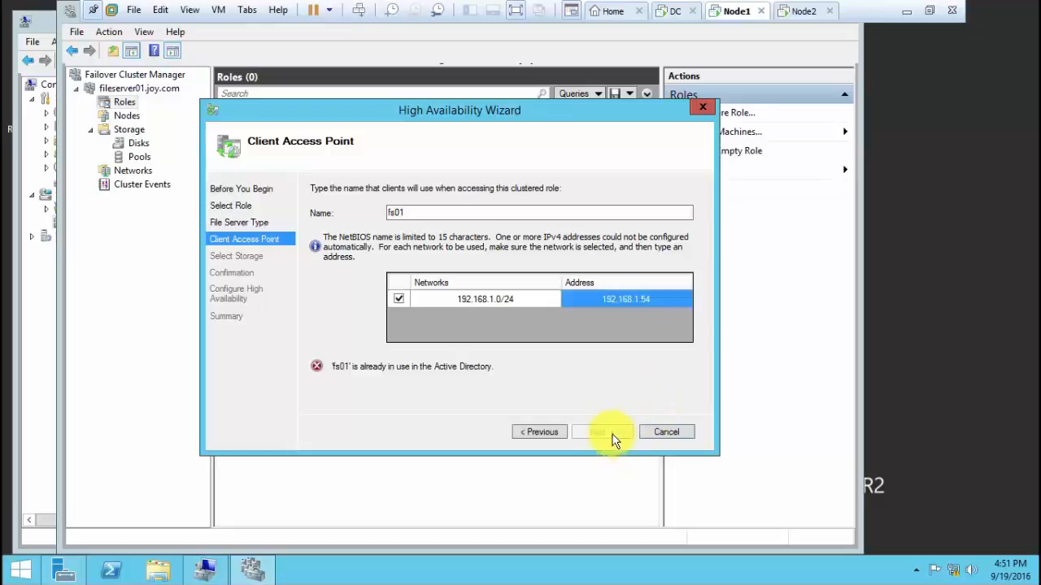
Step: Try fs02 as the client access point's name, and clear the name
{"action": "left_click", "coordinate": [454, 216]}
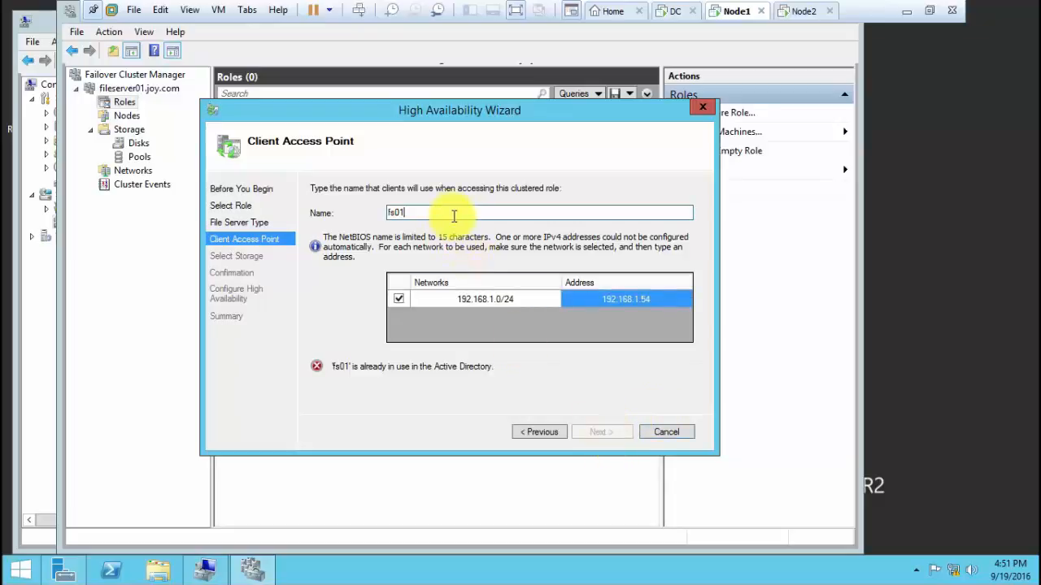
{"action": "key", "text": "BackSpace"}
{"action": "type", "text": "2"}
{"action": "key", "text": "BackSpace"}
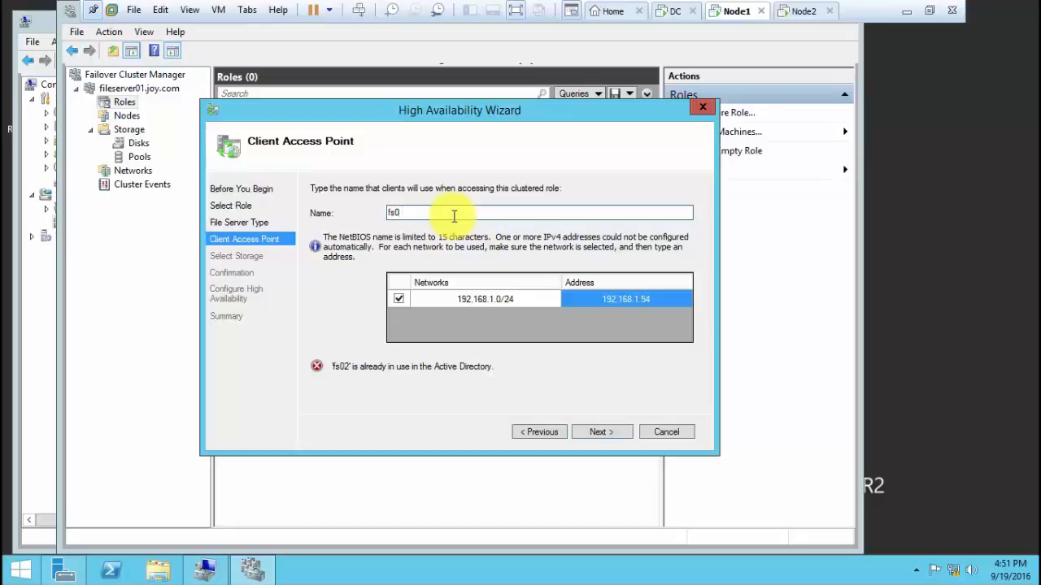
{"action": "key", "text": "BackSpace"}
{"action": "key", "text": "BackSpace"}
{"action": "key", "text": "BackSpace"}
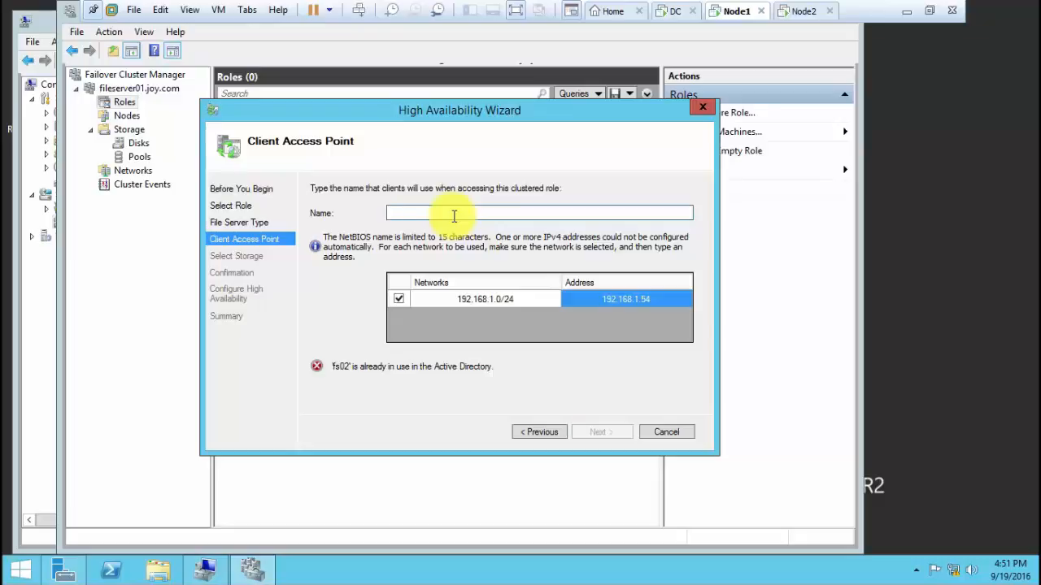
Step: Try fileserver01 as the client access point's name, change it to fileserver05, and continue to storage selection
{"action": "type", "text": "file"}
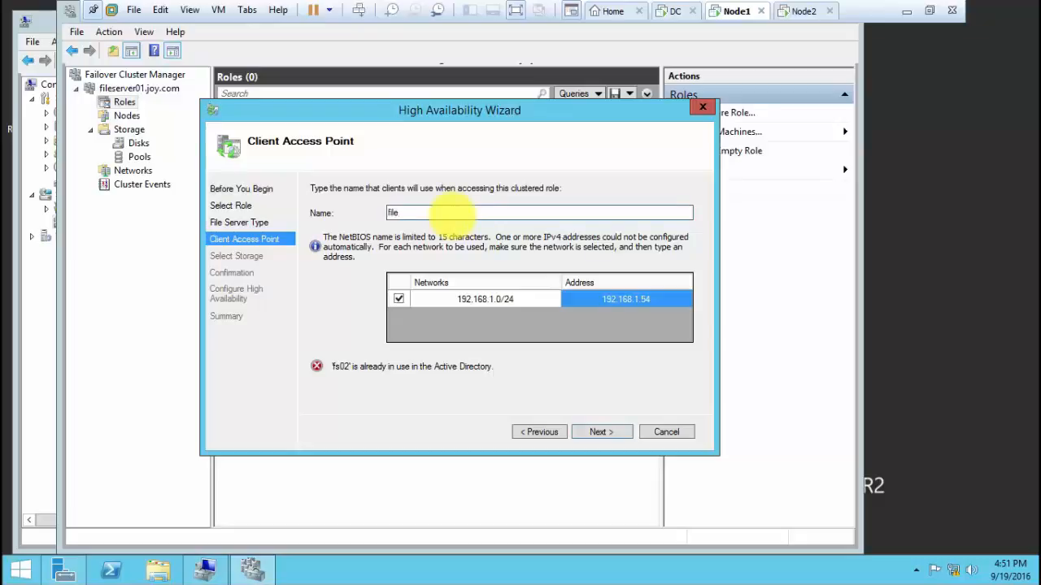
{"action": "type", "text": "server01"}
{"action": "left_click", "coordinate": [602, 432]}
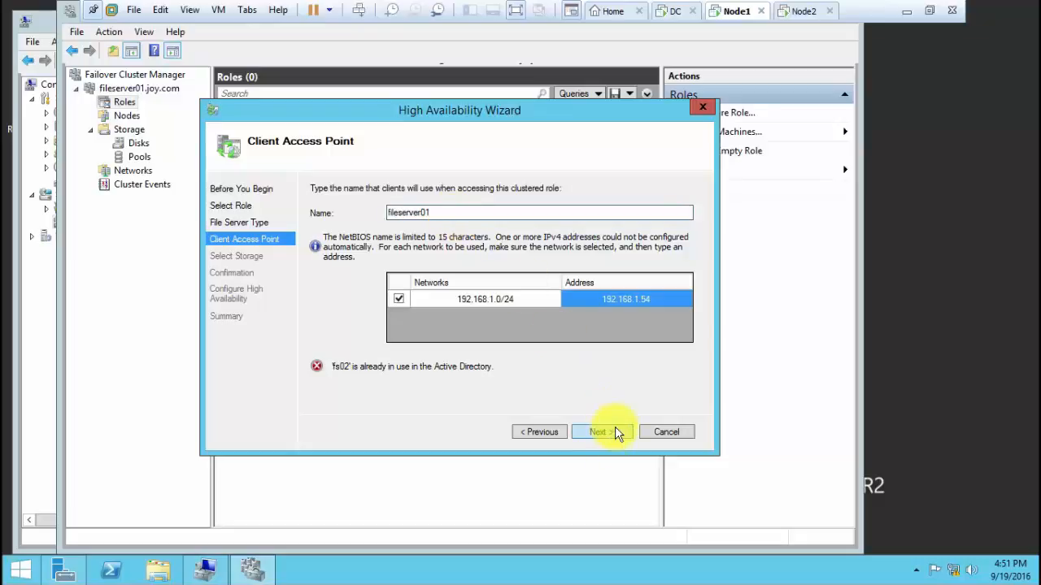
{"action": "left_click", "coordinate": [449, 213]}
{"action": "key", "text": "BackSpace"}
{"action": "type", "text": "2"}
{"action": "key", "text": "BackSpace"}
{"action": "type", "text": "5"}
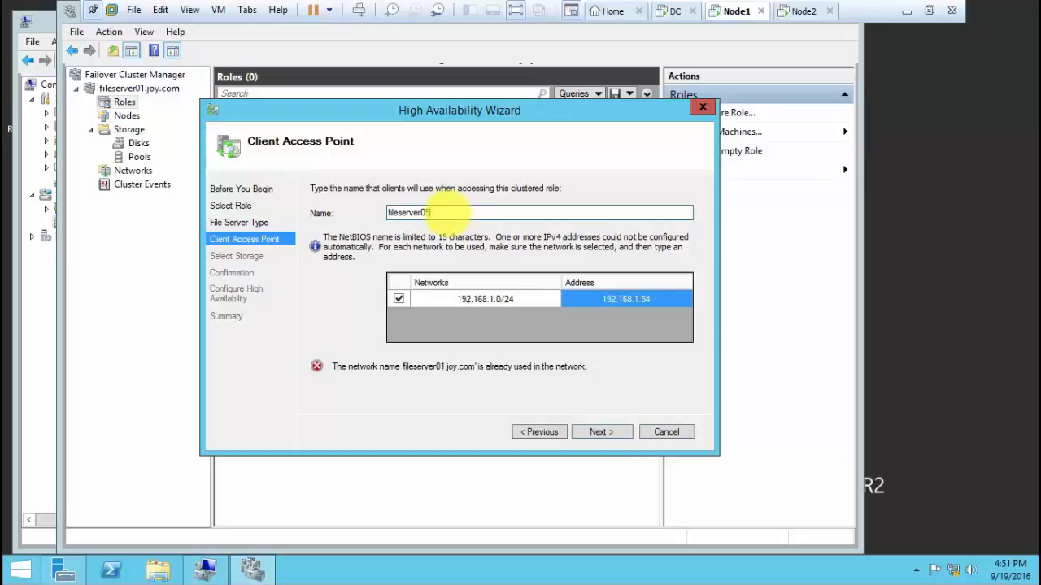
{"action": "key", "text": "Return"}
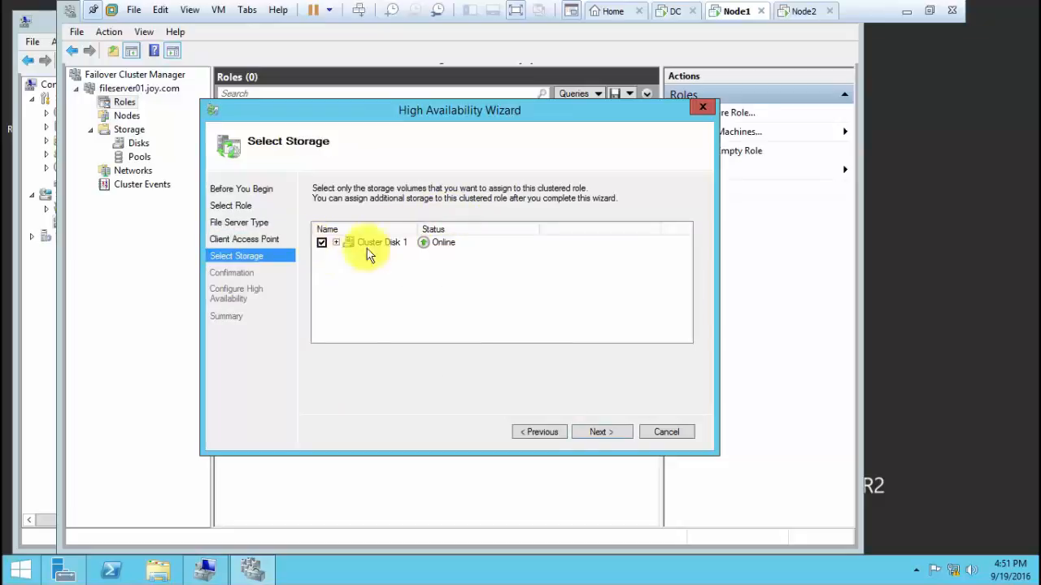
Step: Assign Cluster Disk 1 to the File Server role and complete the High Availability Wizard
{"action": "left_click", "coordinate": [616, 433]}
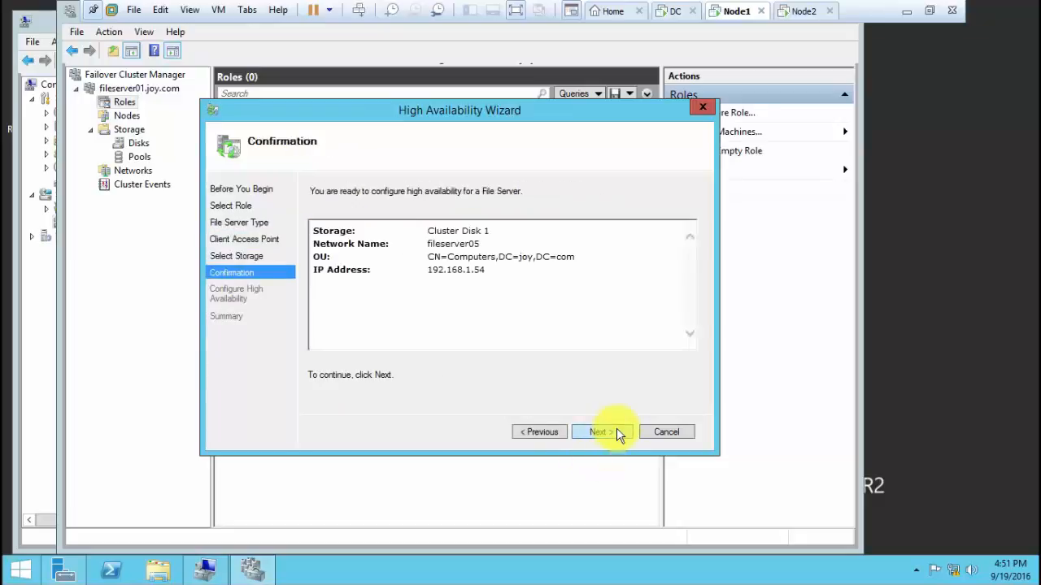
{"action": "left_click", "coordinate": [616, 432]}
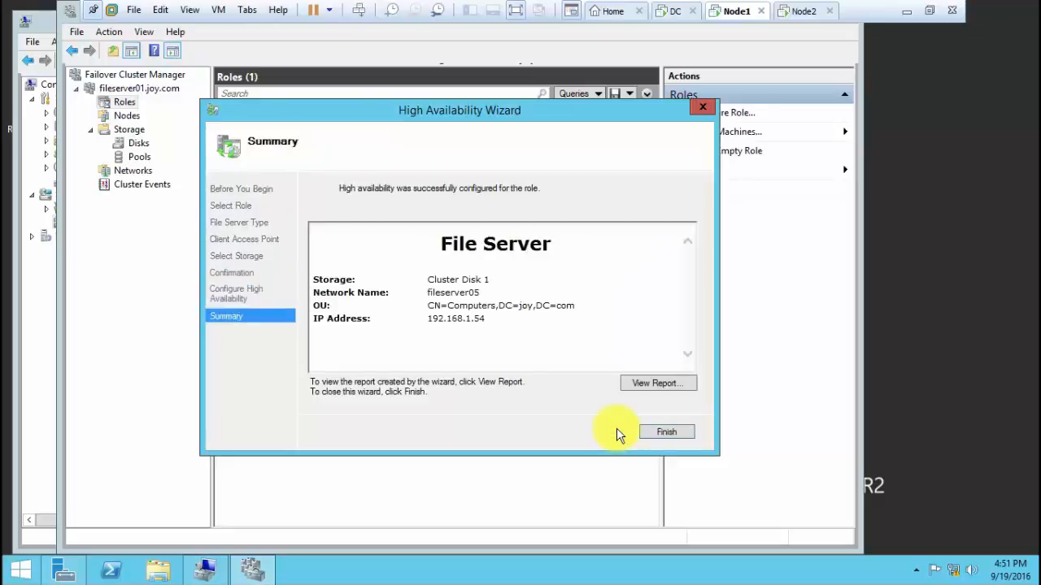
{"action": "left_click", "coordinate": [643, 431]}
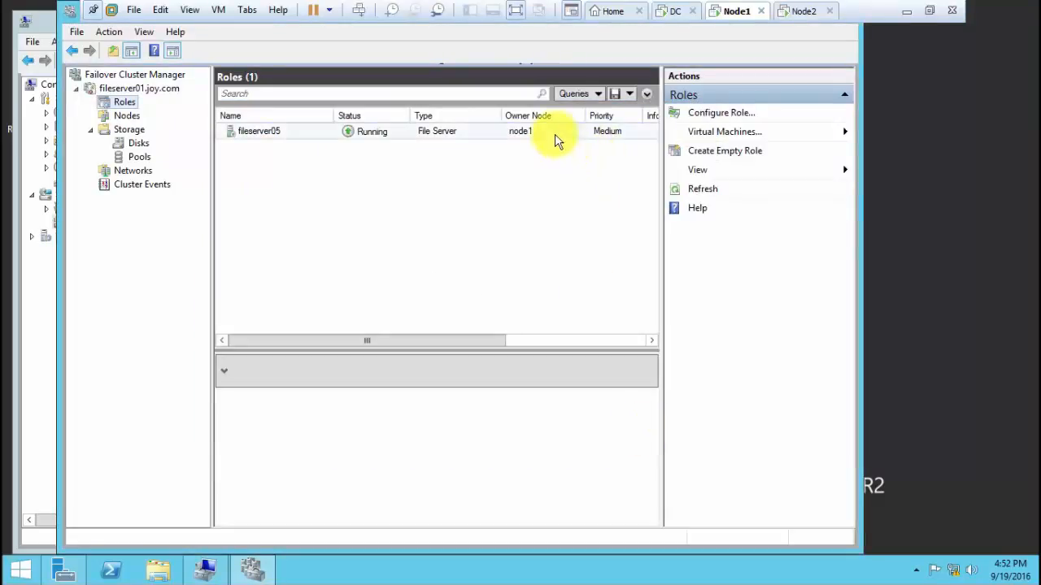
Step: Review the summary details of the fileserver05 role
{"action": "left_click", "coordinate": [524, 139]}
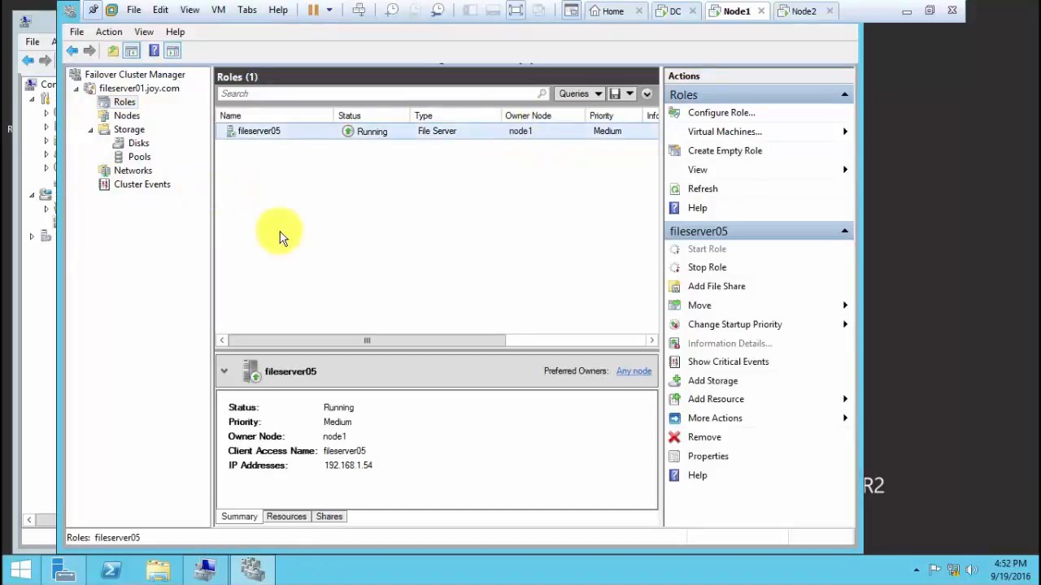
{"action": "key", "text": "super+r"}
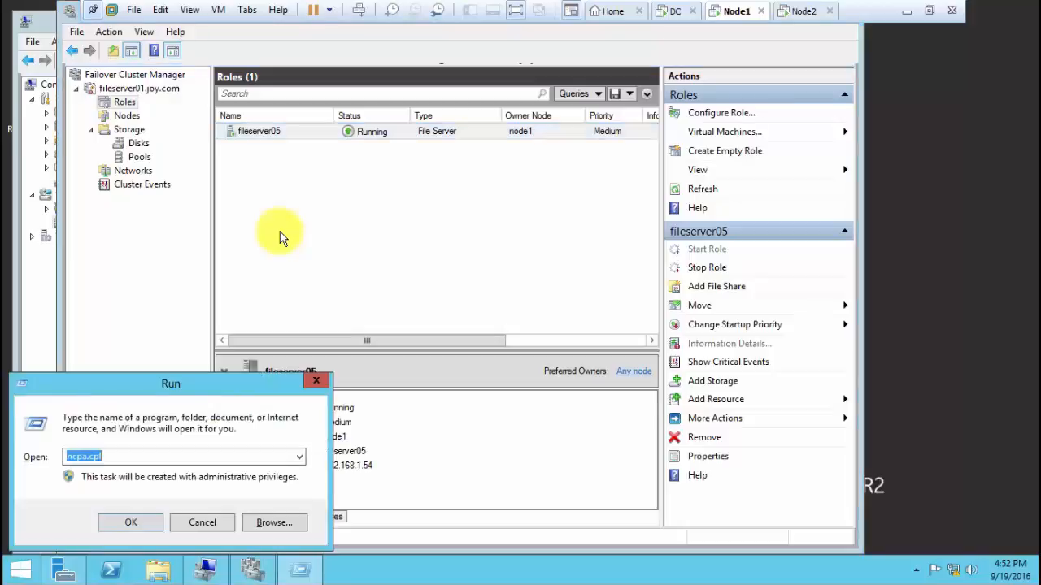
{"action": "left_click", "coordinate": [318, 379]}
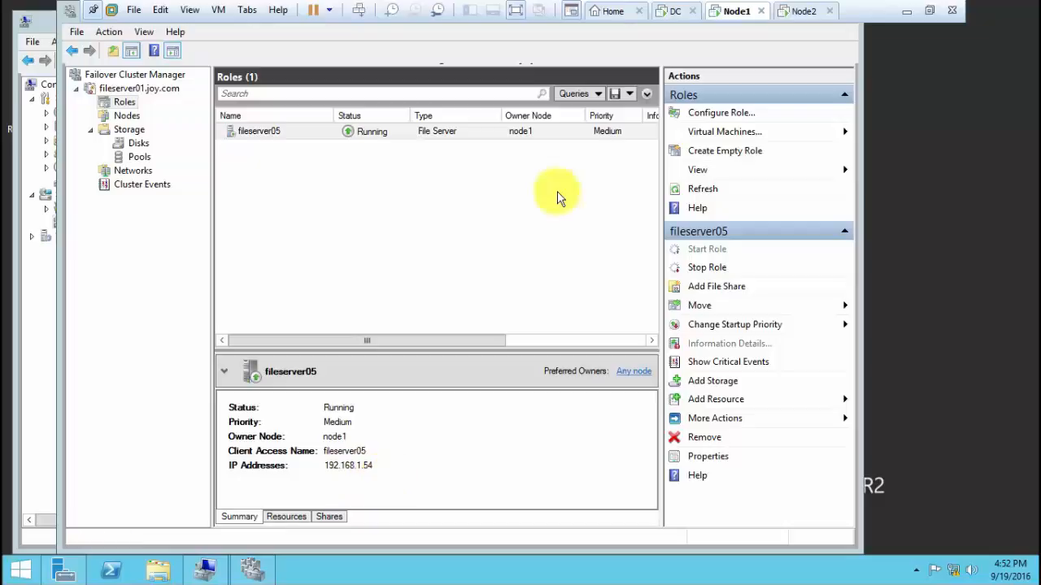
Step: Start a file share on fileserver05 with the SMB Share - Quick profile on volume E:, named "company data"
{"action": "left_click", "coordinate": [539, 132]}
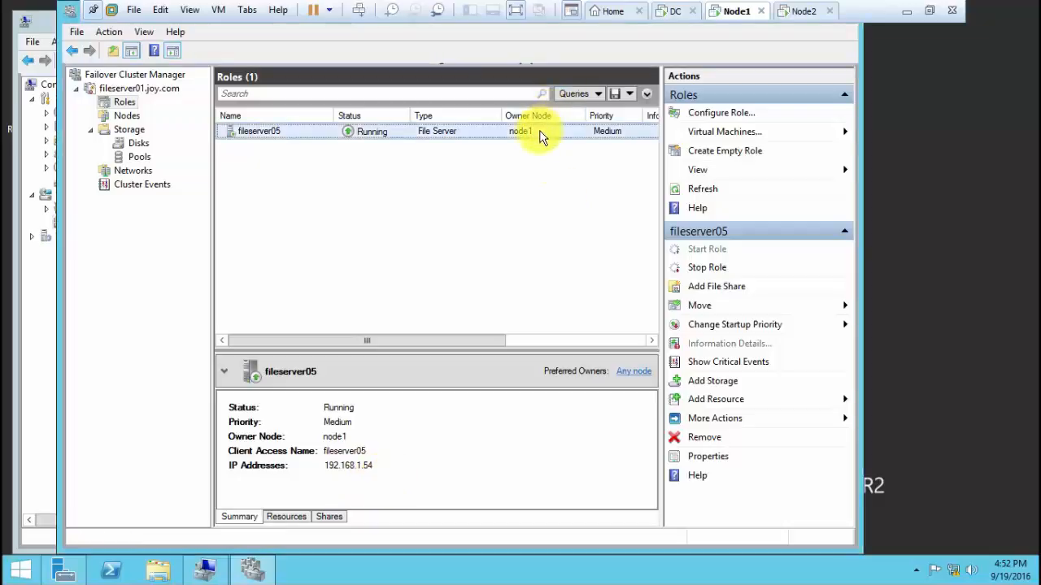
{"action": "left_click", "coordinate": [722, 293]}
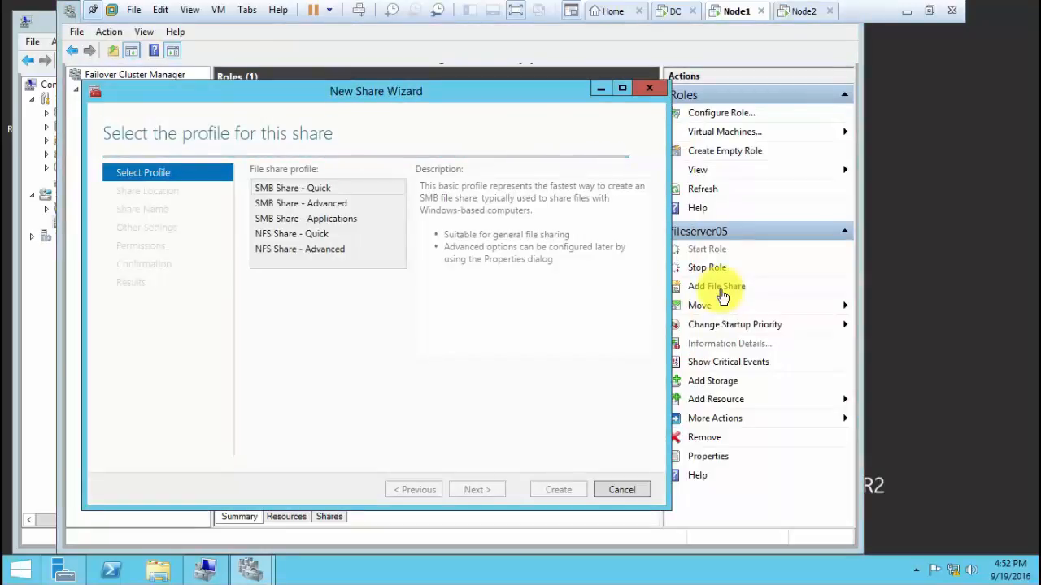
{"action": "left_click", "coordinate": [480, 490]}
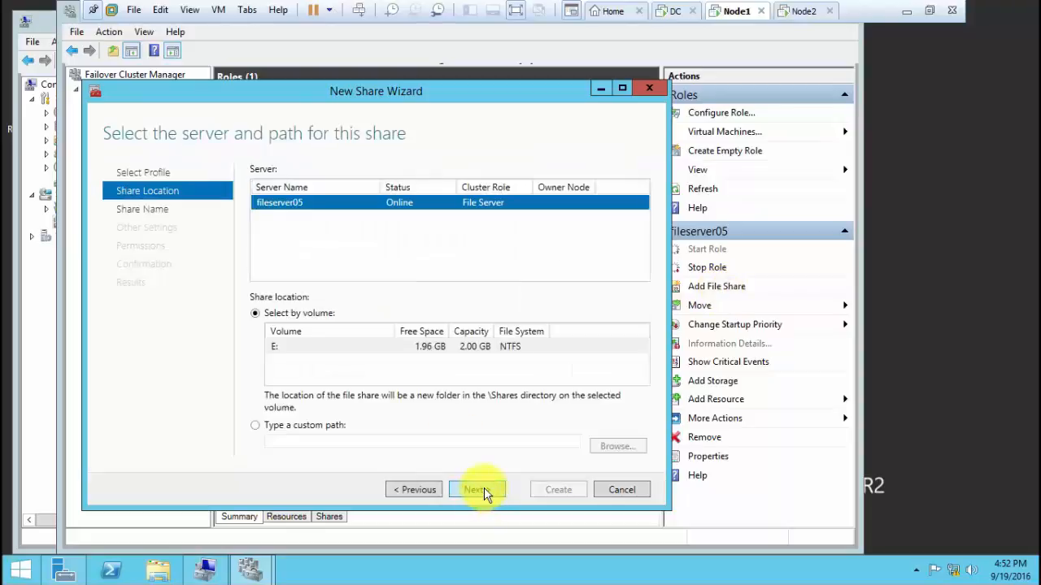
{"action": "left_click", "coordinate": [480, 490]}
{"action": "left_click", "coordinate": [397, 172]}
{"action": "type", "text": "comp"}
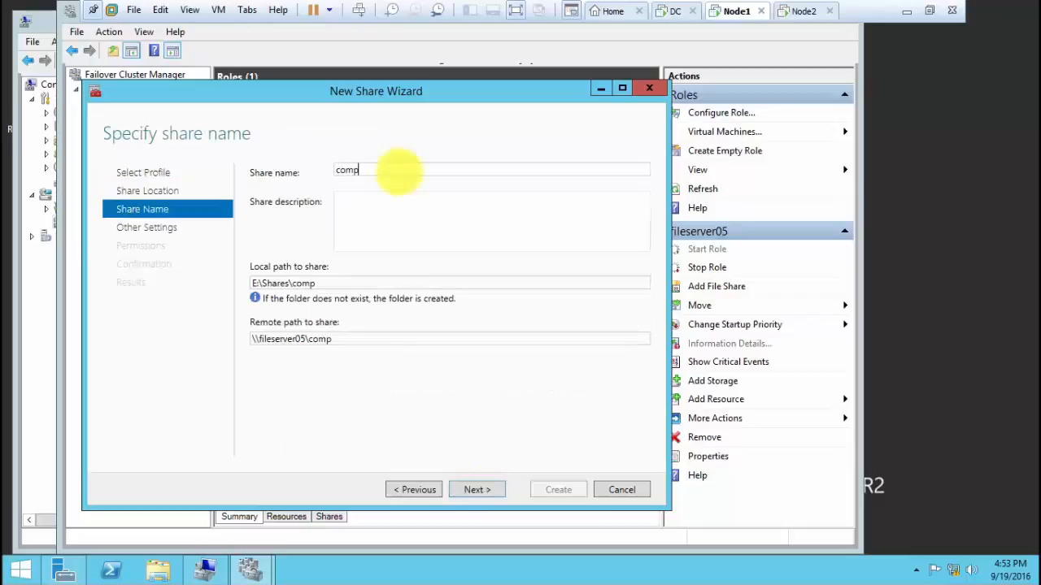
{"action": "type", "text": "any data"}
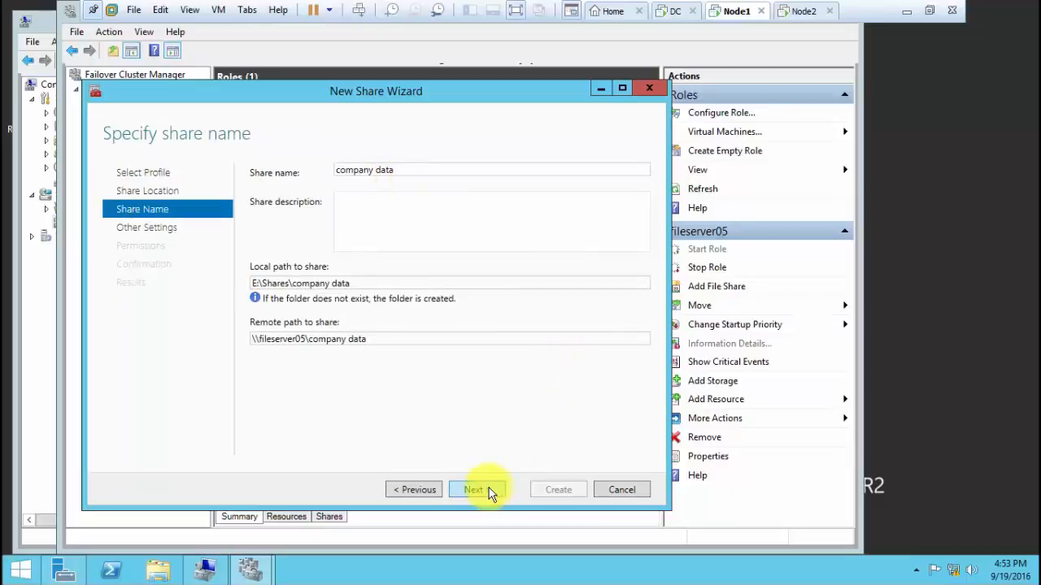
Step: Copy the share's remote path, accept the default settings and permissions, create the share, and close the wizard
{"action": "double_click", "coordinate": [420, 338]}
{"action": "triple_click", "coordinate": [420, 338]}
{"action": "key", "text": "ctrl+c"}
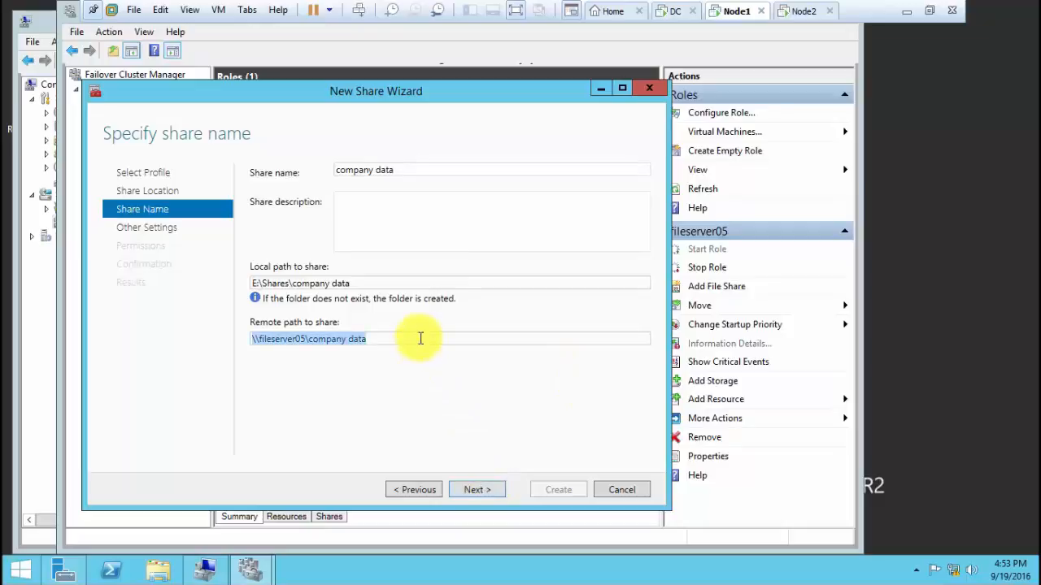
{"action": "left_click", "coordinate": [485, 493]}
{"action": "left_click", "coordinate": [489, 493]}
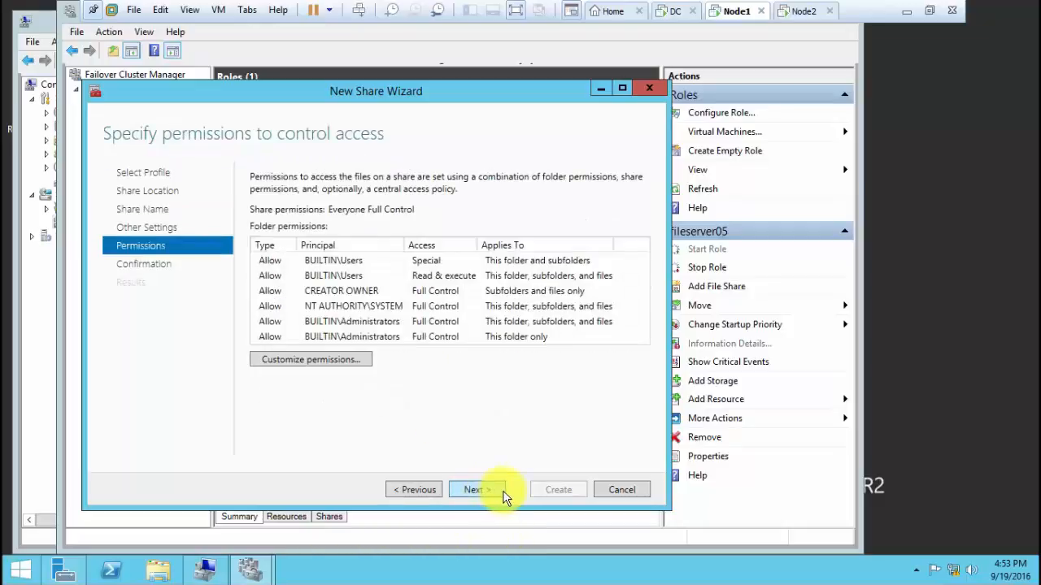
{"action": "left_click", "coordinate": [502, 493]}
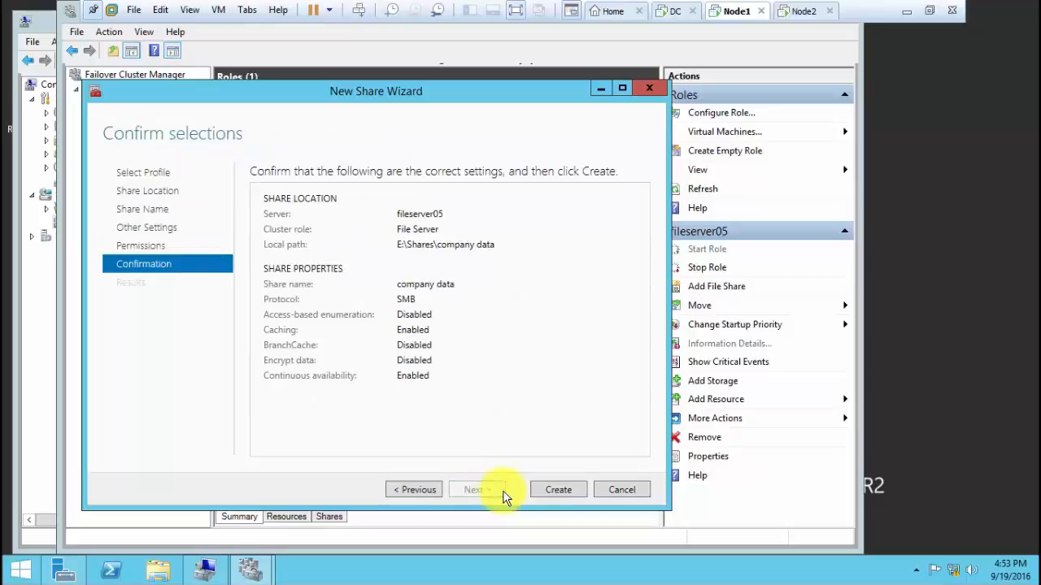
{"action": "left_click", "coordinate": [557, 489]}
{"action": "left_click", "coordinate": [557, 490]}
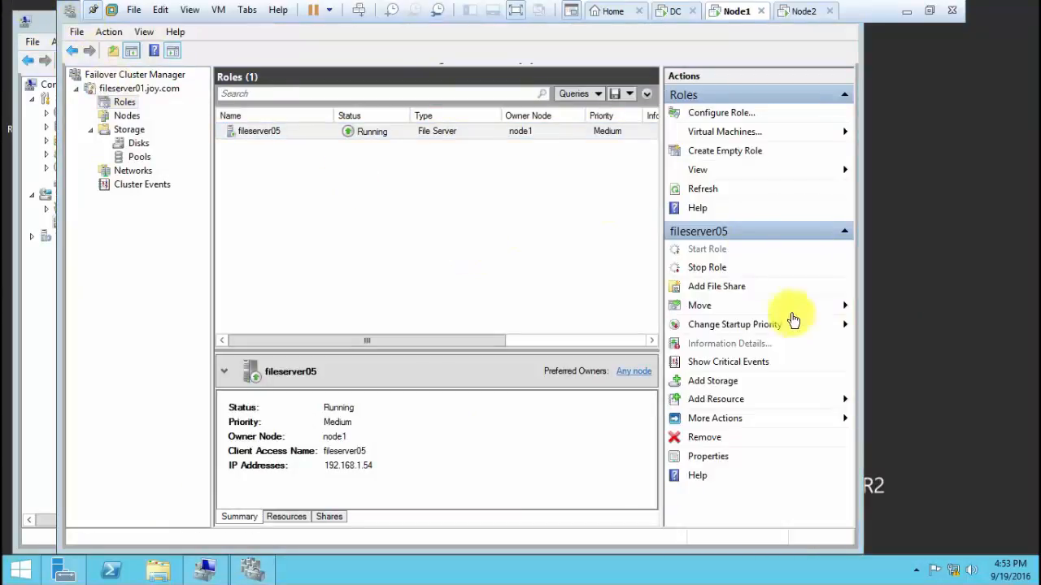
Step: Open the share \\fileserver05\company data and create a text document named "Test" in it
{"action": "key", "text": "super+r"}
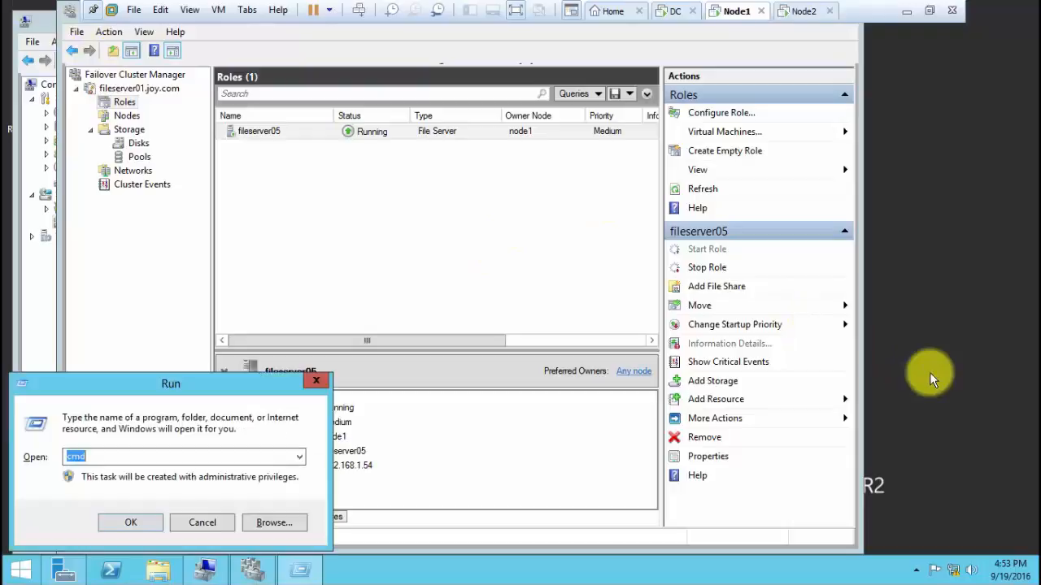
{"action": "key", "text": "ctrl+v"}
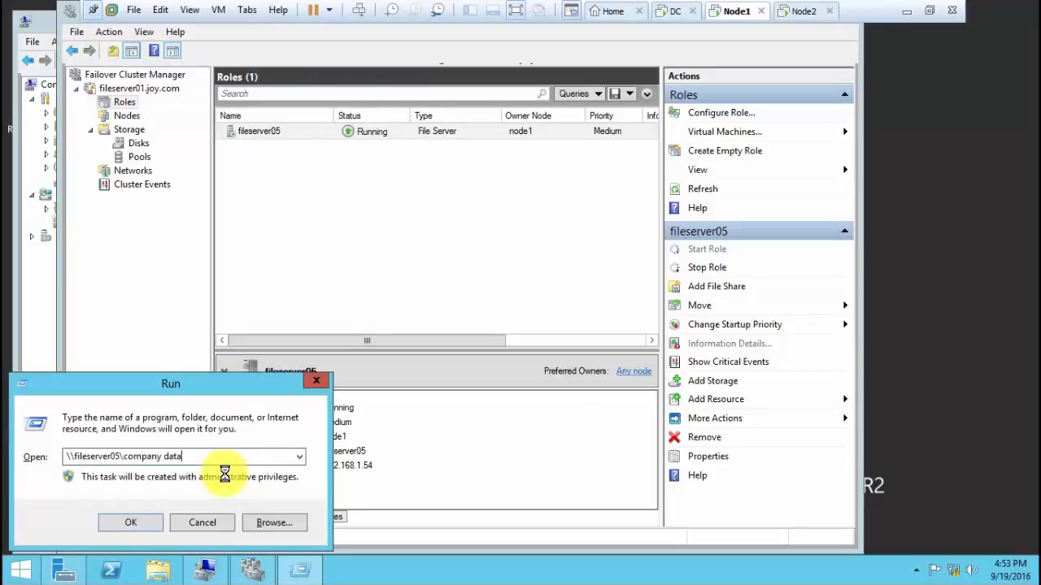
{"action": "key", "text": "Return"}
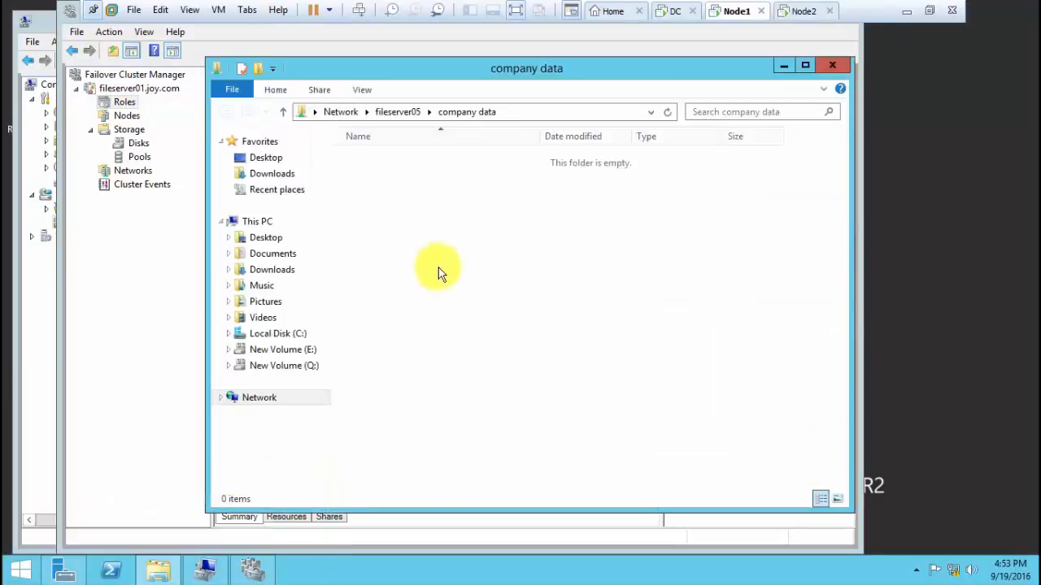
{"action": "right_click", "coordinate": [439, 267]}
{"action": "mouse_move", "coordinate": [516, 412]}
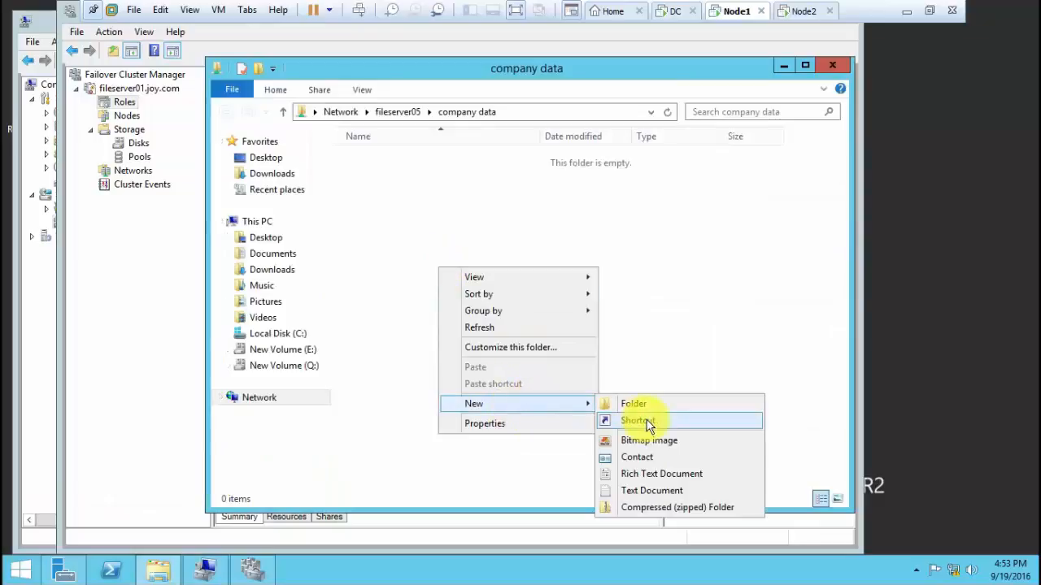
{"action": "left_click", "coordinate": [628, 491]}
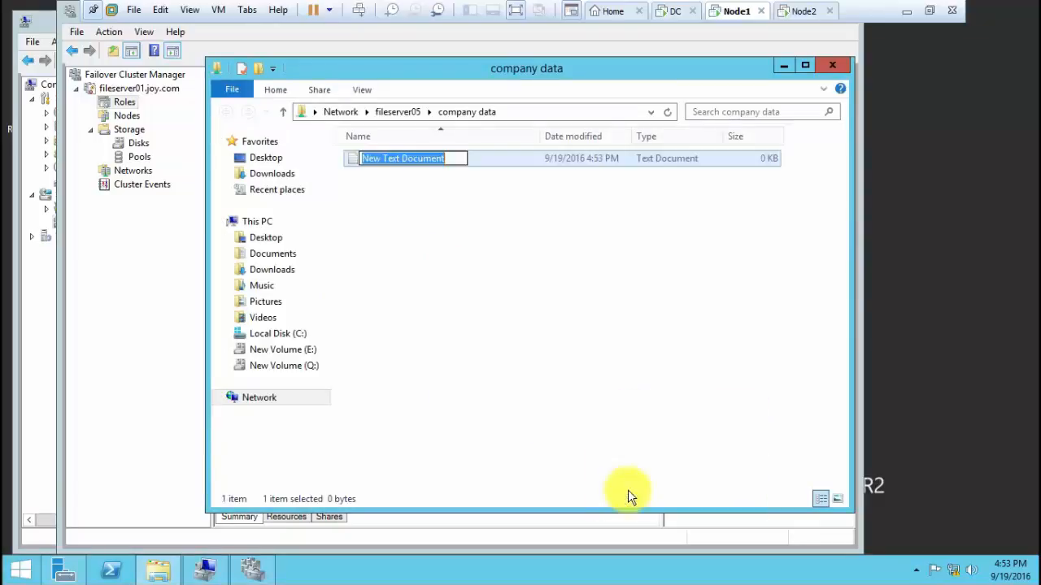
{"action": "type", "text": "Test"}
{"action": "key", "text": "Return"}
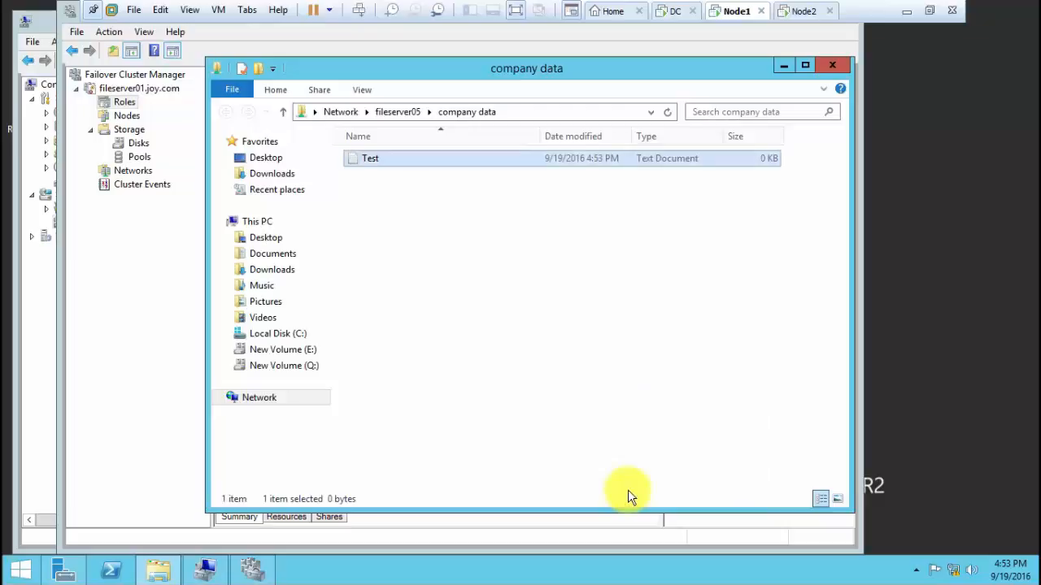
Step: Enter the text "dfdfddfd" in the Test document, save it and close it
{"action": "key", "text": "Return"}
{"action": "type", "text": "dfdfd"}
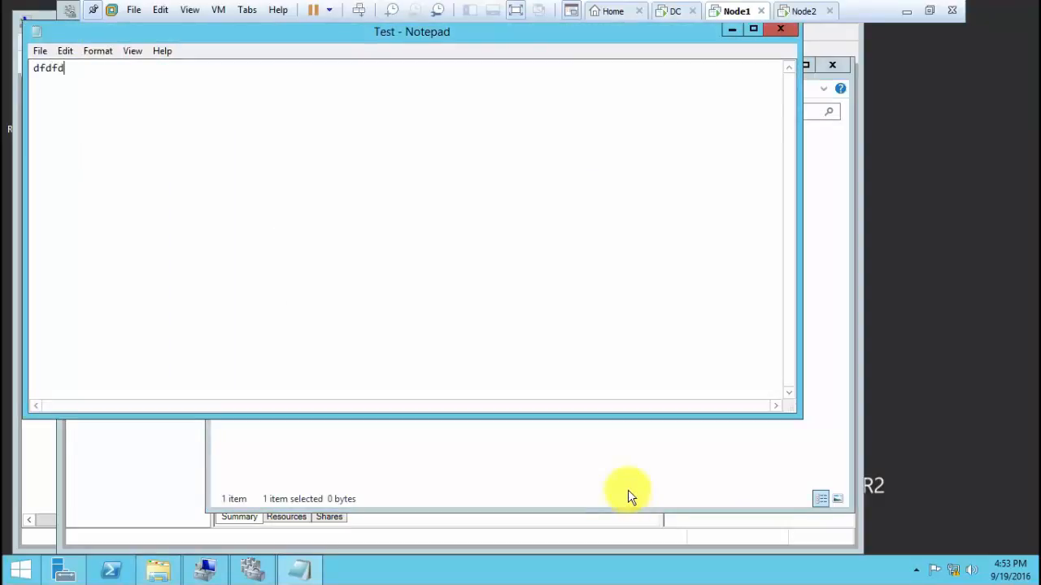
{"action": "type", "text": "dfd"}
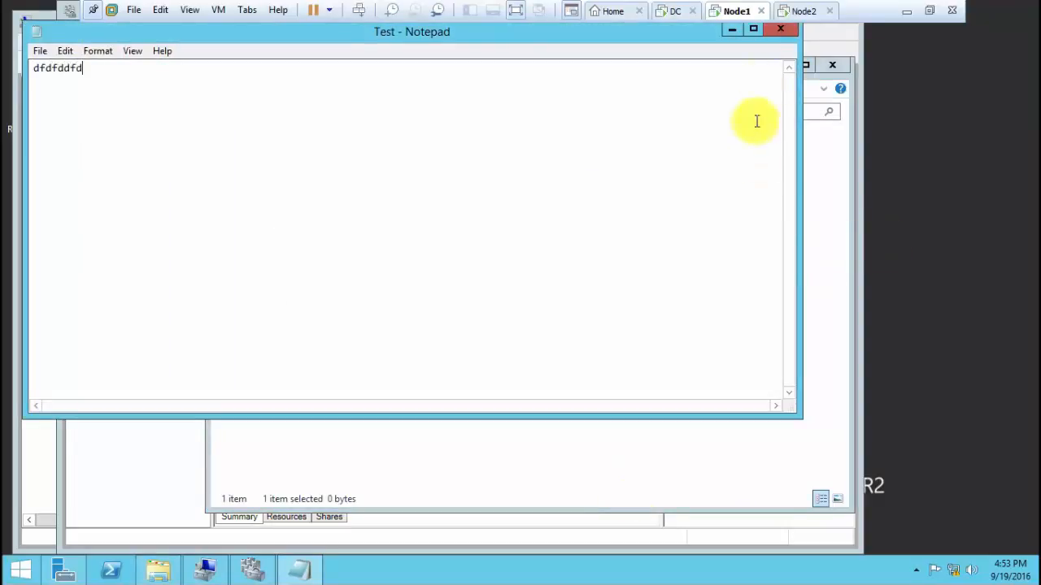
{"action": "left_click", "coordinate": [780, 31]}
{"action": "key", "text": "Return"}
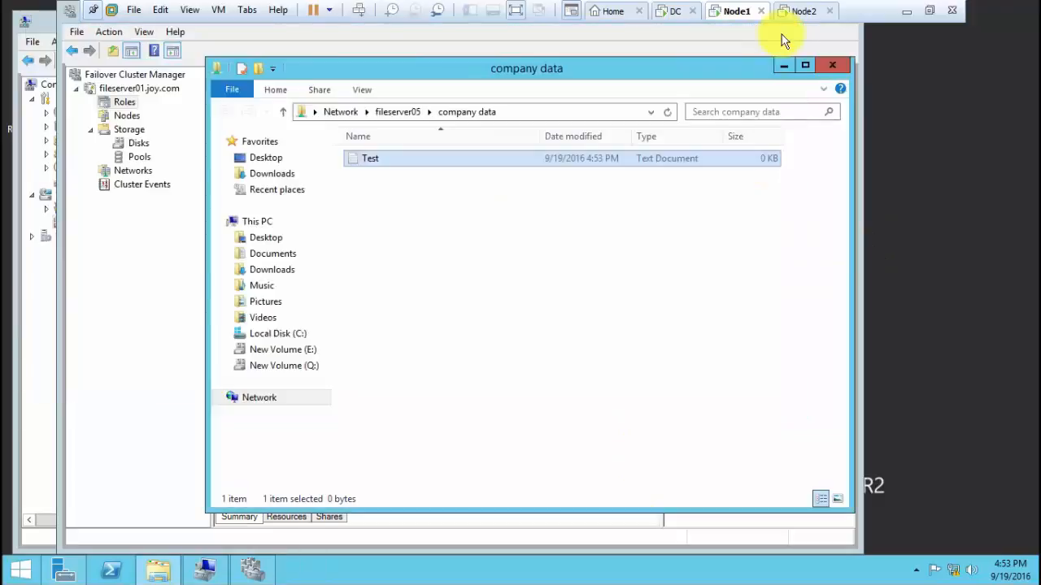
Step: Close the company data folder window and exit Computer Management
{"action": "left_click", "coordinate": [846, 68]}
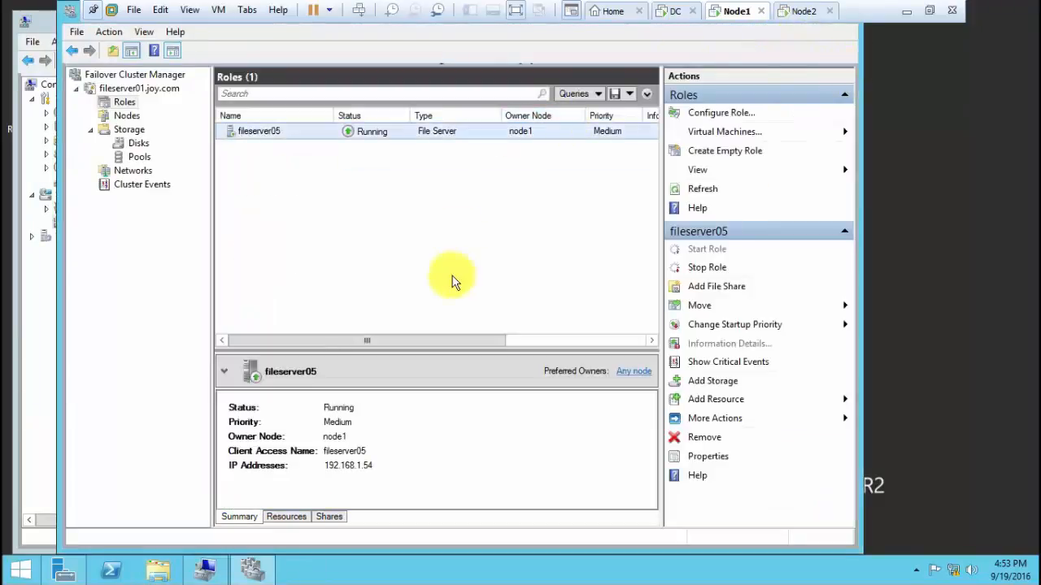
{"action": "left_click", "coordinate": [32, 41]}
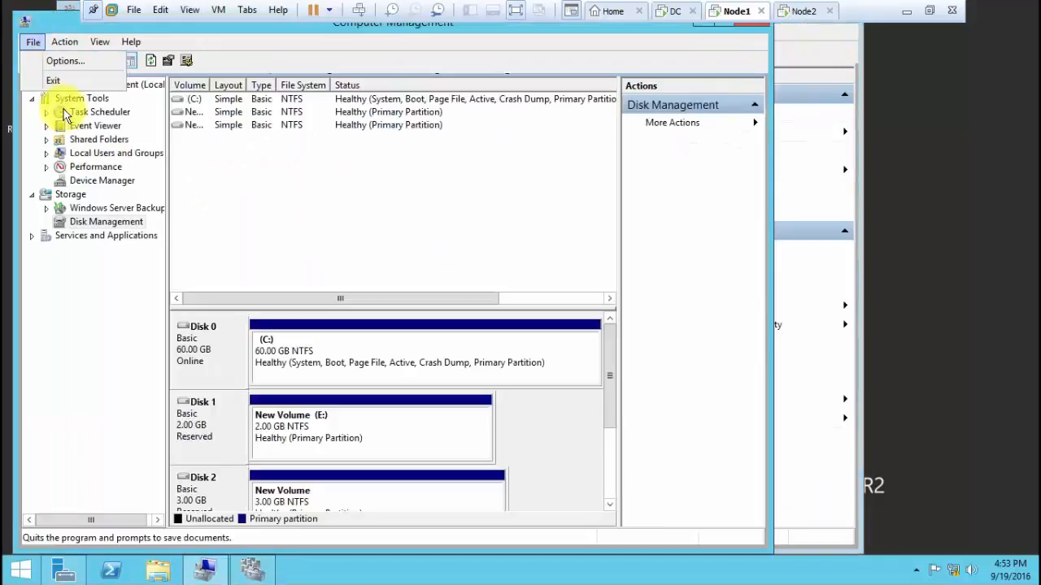
{"action": "left_click", "coordinate": [53, 82]}
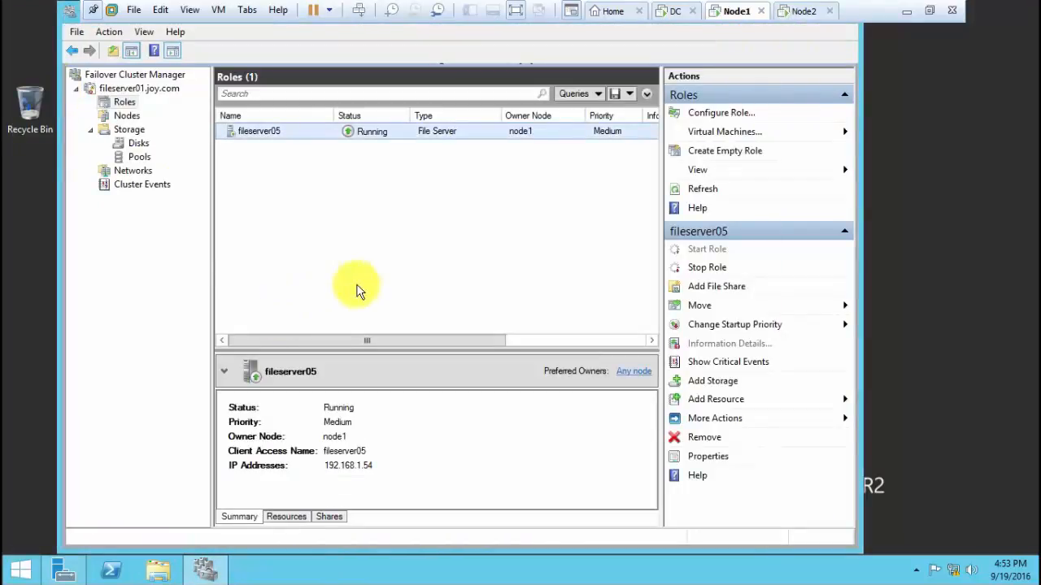
Step: Move the fileserver05 role to Node2 by selecting the destination node manually
{"action": "right_click", "coordinate": [401, 132]}
{"action": "mouse_move", "coordinate": [454, 205]}
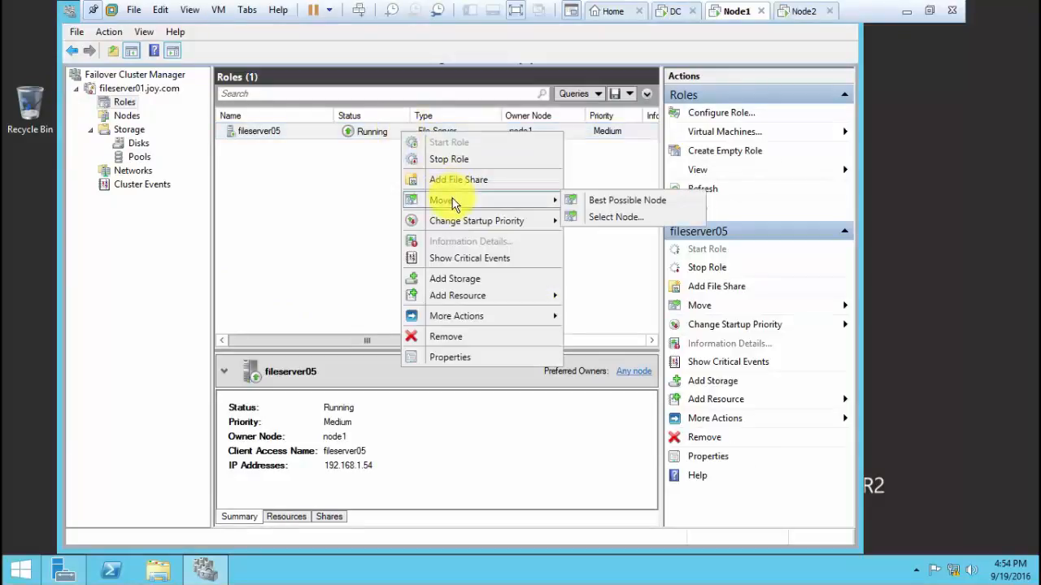
{"action": "left_click", "coordinate": [586, 217]}
{"action": "left_click", "coordinate": [494, 218]}
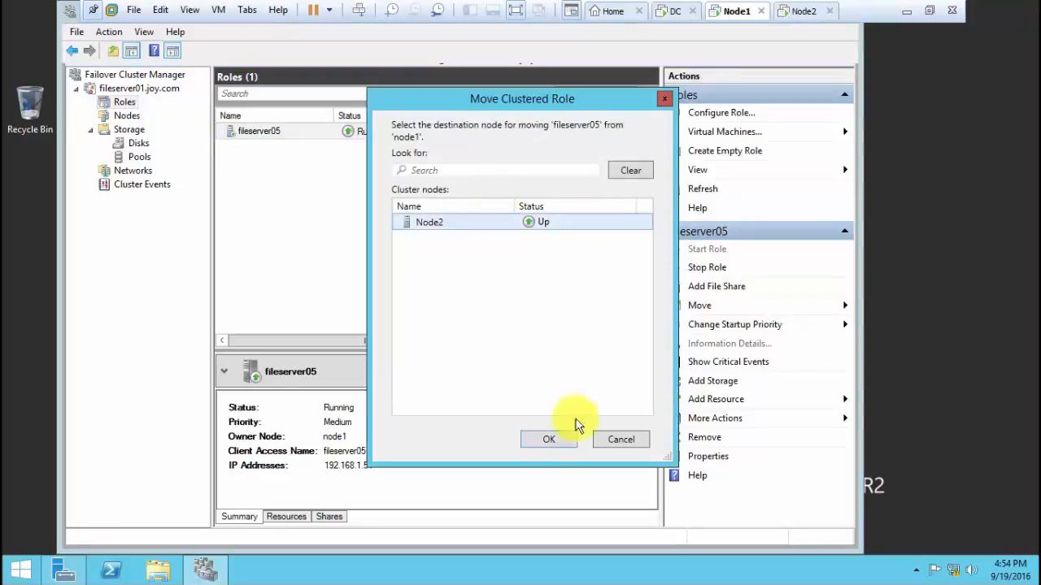
{"action": "left_click", "coordinate": [560, 439]}
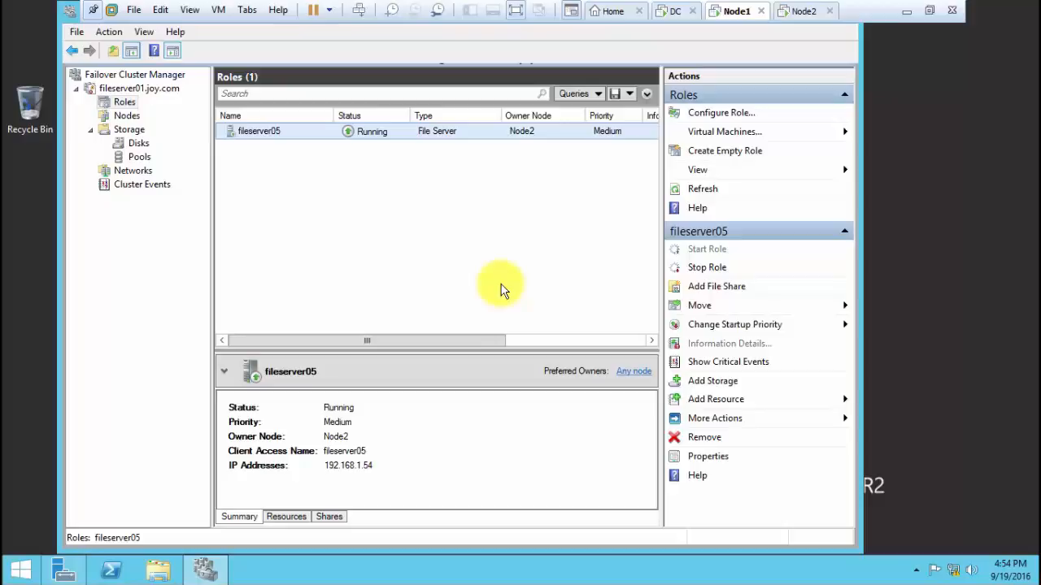
Step: Check access to the Test file by reopening \\fileserver05\company data, and dismiss the folder window
{"action": "key", "text": "super+r"}
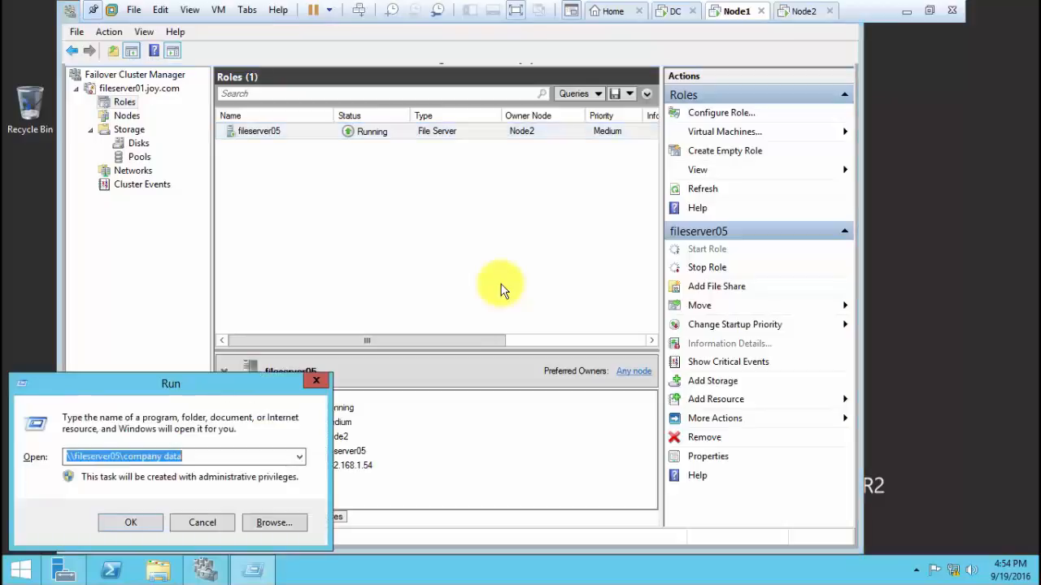
{"action": "type", "text": "cmd"}
{"action": "key", "text": "BackSpace"}
{"action": "key", "text": "BackSpace"}
{"action": "key", "text": "BackSpace"}
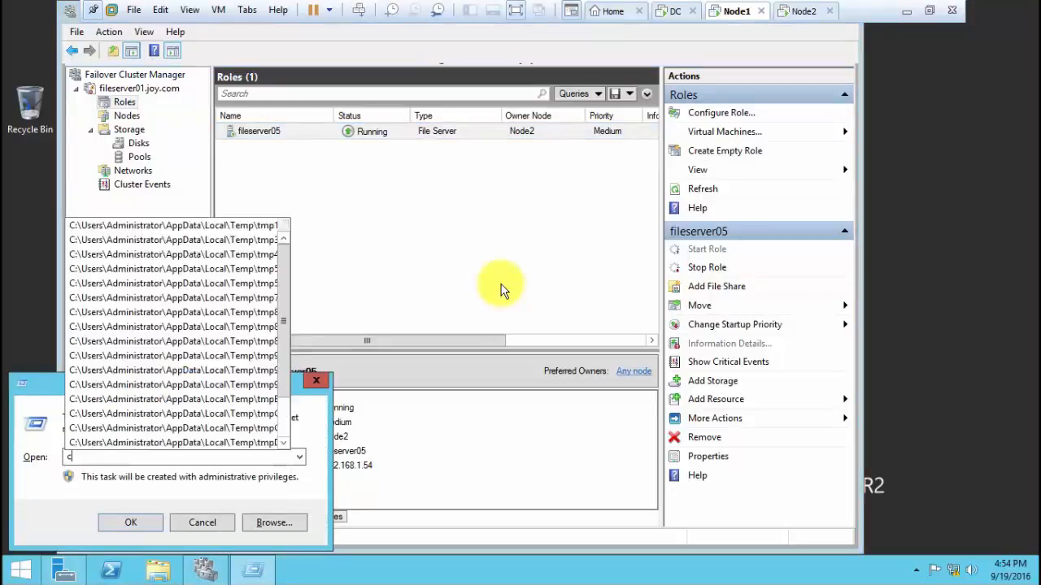
{"action": "key", "text": "ctrl+v"}
{"action": "key", "text": "Return"}
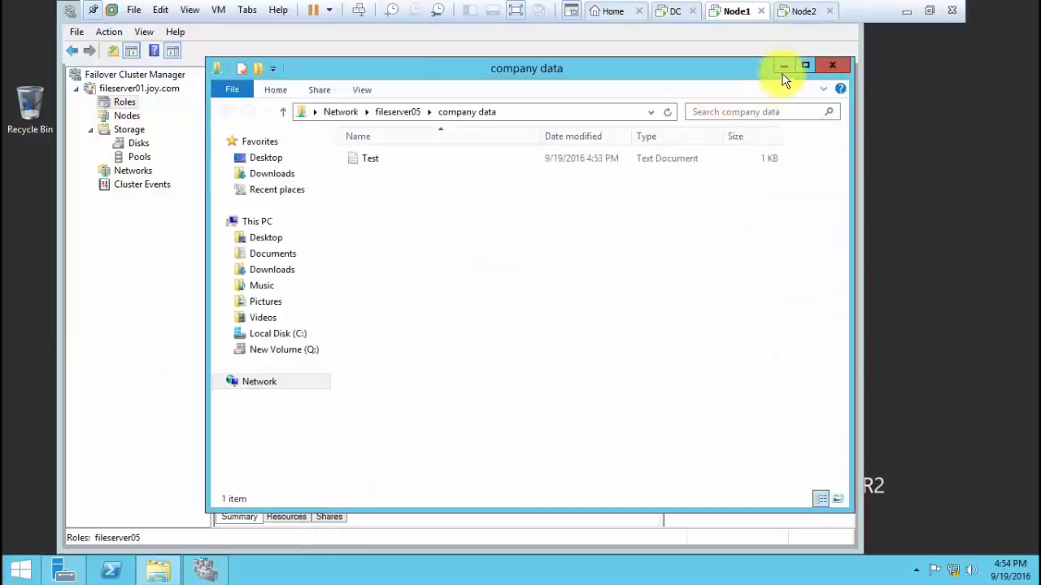
{"action": "left_click", "coordinate": [783, 66]}
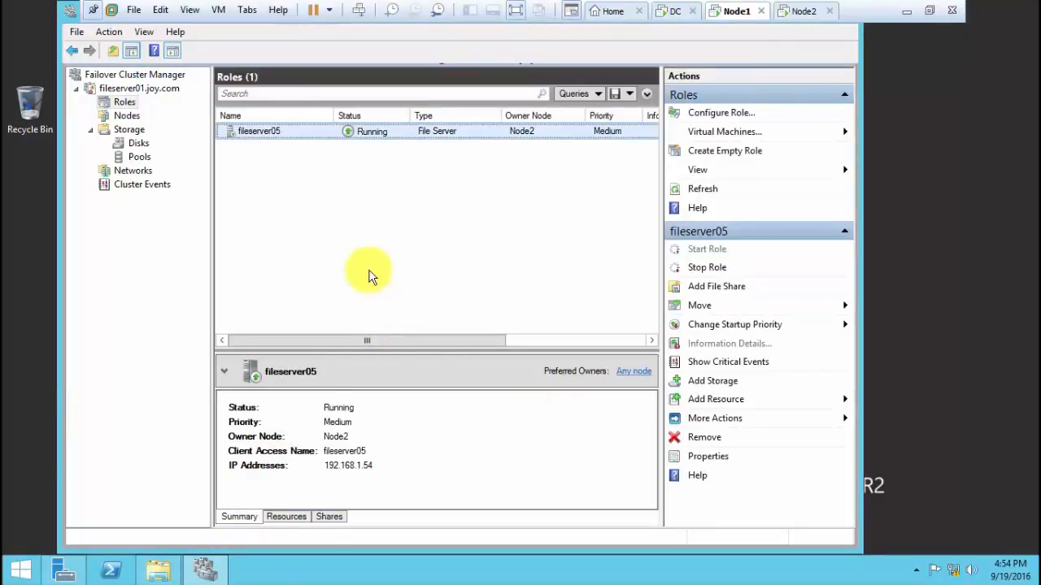
Step: Open a Command Prompt beside the role's status and start a continuous ping with "ping 192.168.1.54 -t"
{"action": "key", "text": "super+r"}
{"action": "type", "text": "cmd"}
{"action": "key", "text": "Return"}
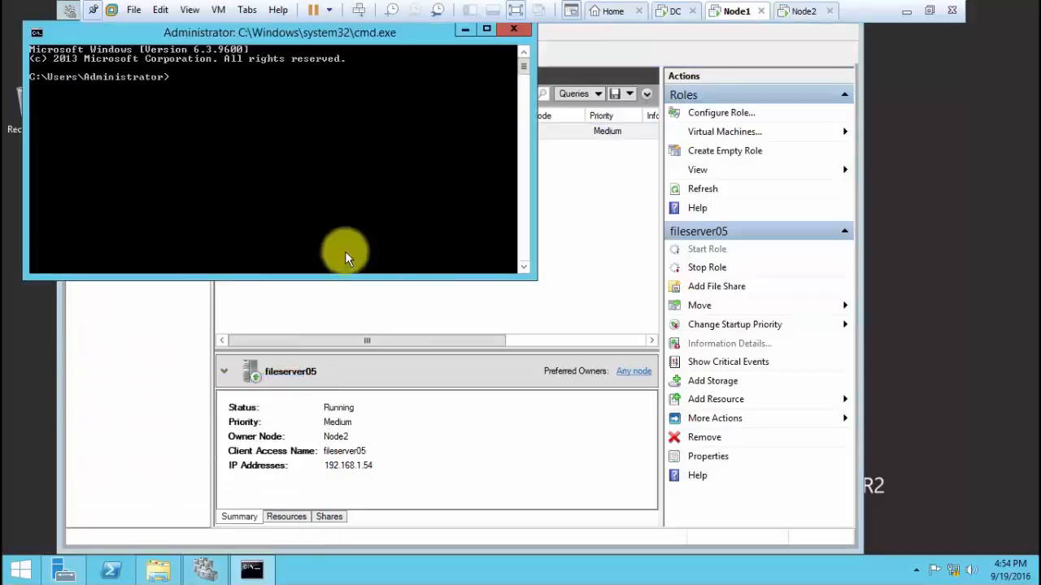
{"action": "double_click", "coordinate": [349, 27]}
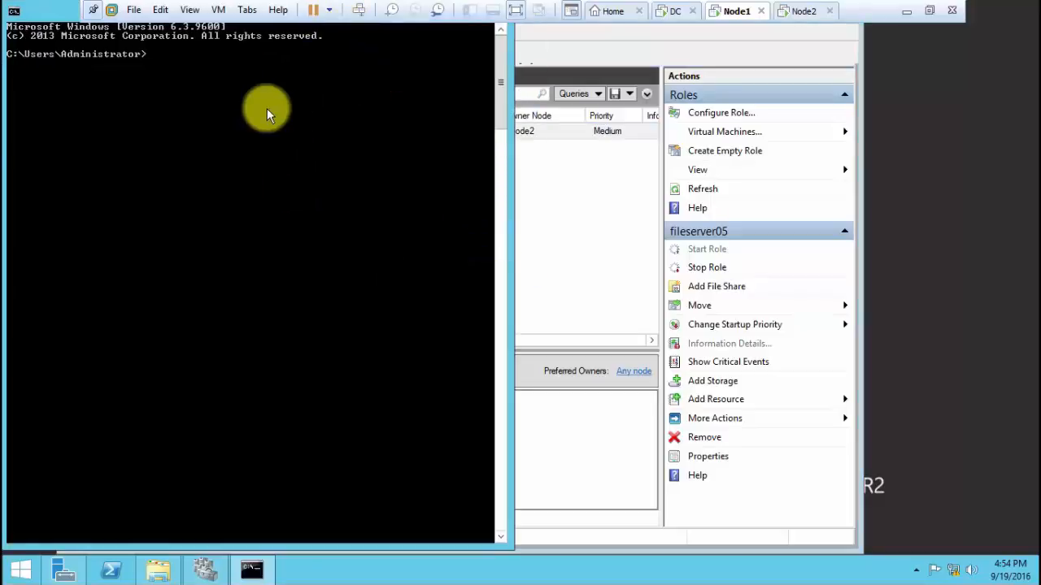
{"action": "left_click_drag", "start_coordinate": [42, 17], "coordinate": [517, 254]}
{"action": "type", "text": "ping "}
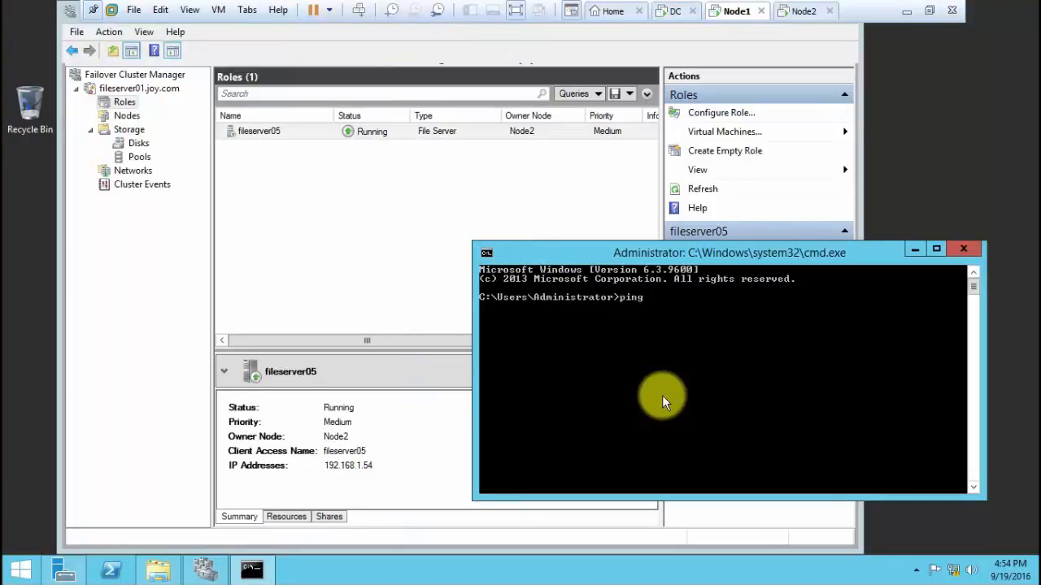
{"action": "type", "text": "192.168.1.54 -t"}
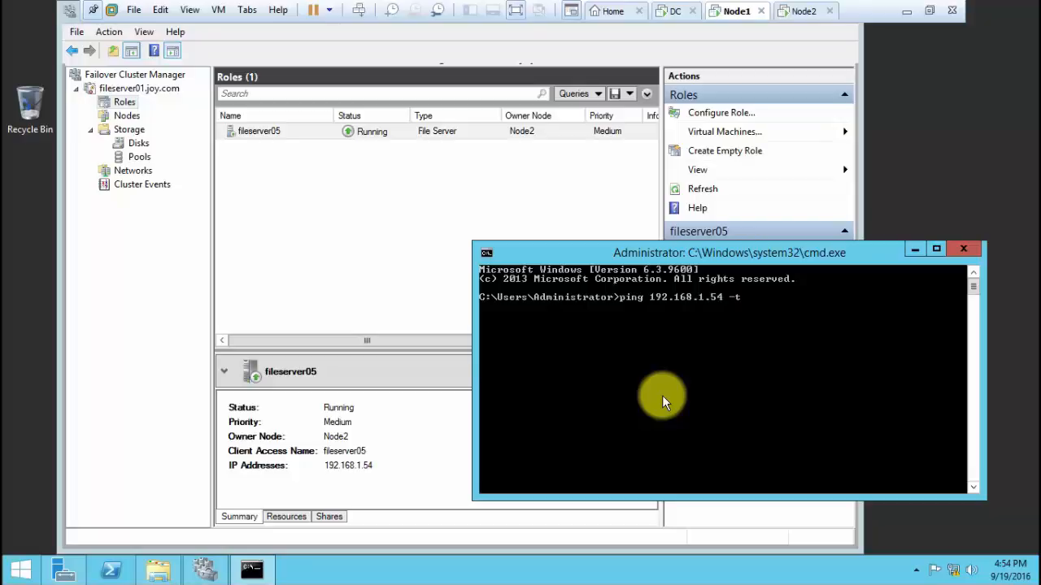
{"action": "key", "text": "Return"}
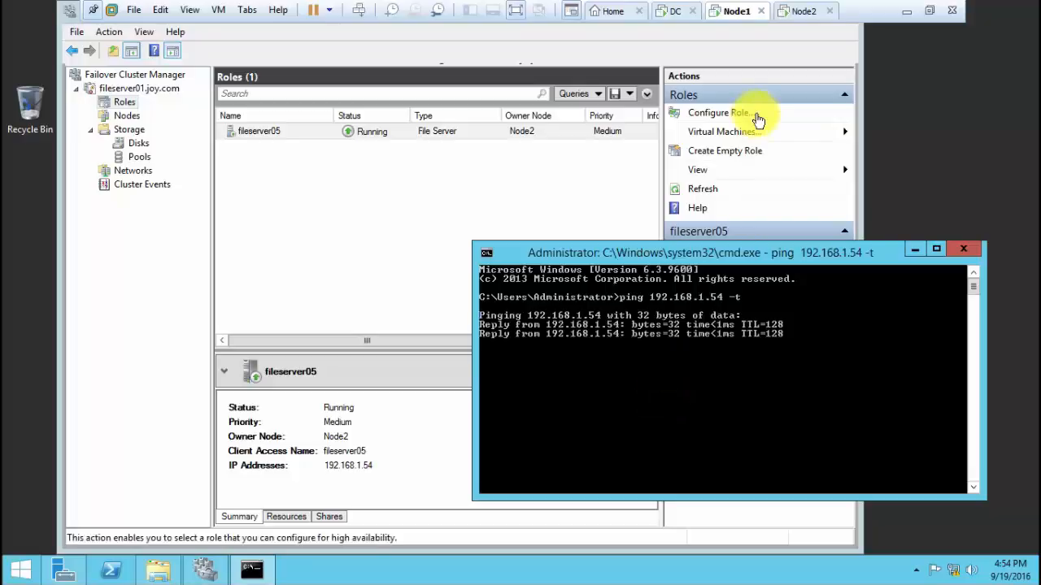
Step: Switch to the Node2 virtual machine and shut down its Windows Server
{"action": "left_click", "coordinate": [817, 9]}
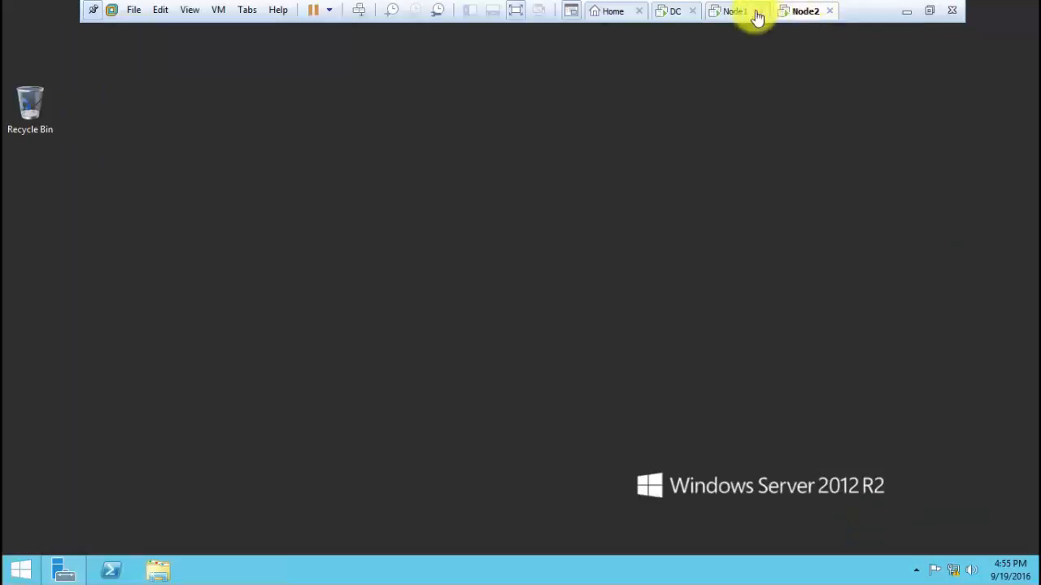
{"action": "left_click", "coordinate": [329, 10]}
{"action": "left_click", "coordinate": [166, 314]}
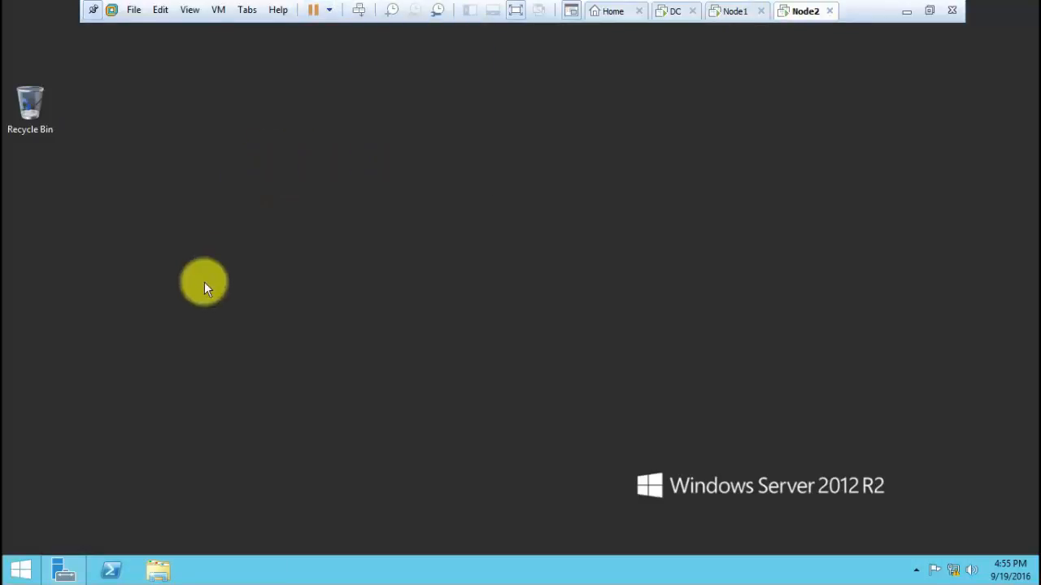
{"action": "left_click", "coordinate": [20, 569]}
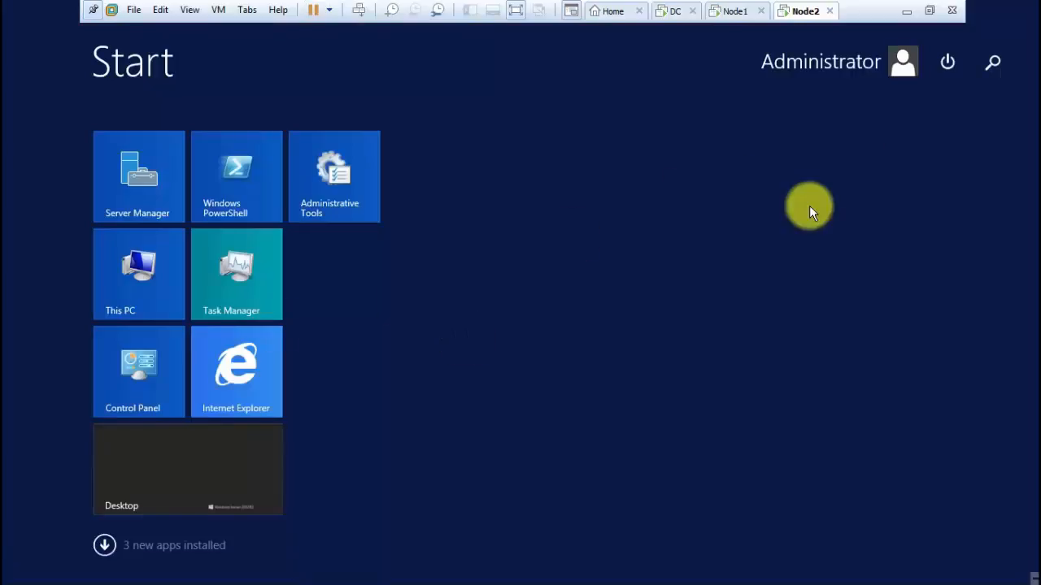
{"action": "left_click", "coordinate": [947, 63]}
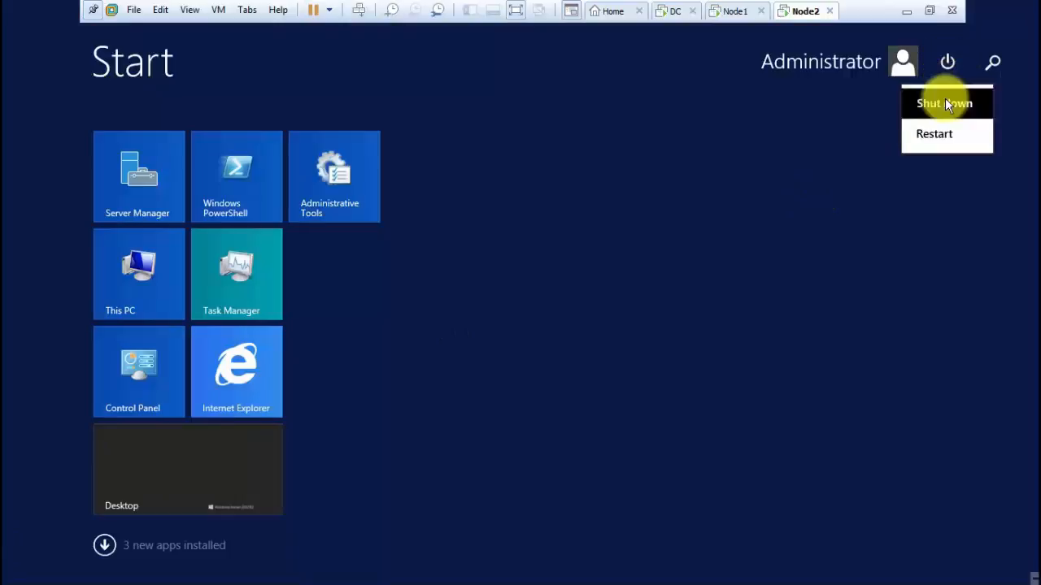
{"action": "left_click", "coordinate": [945, 103]}
{"action": "left_click", "coordinate": [1002, 193]}
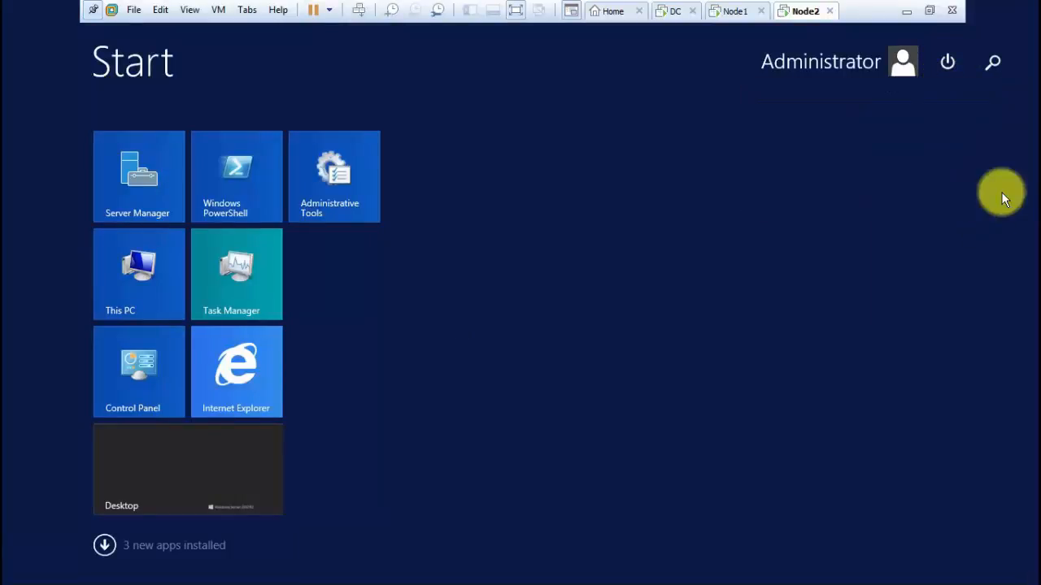
Step: Return to Node1, check the failover and ping, open Test from \\fileserver05\company data to verify its contents, and close both windows
{"action": "left_click", "coordinate": [717, 10]}
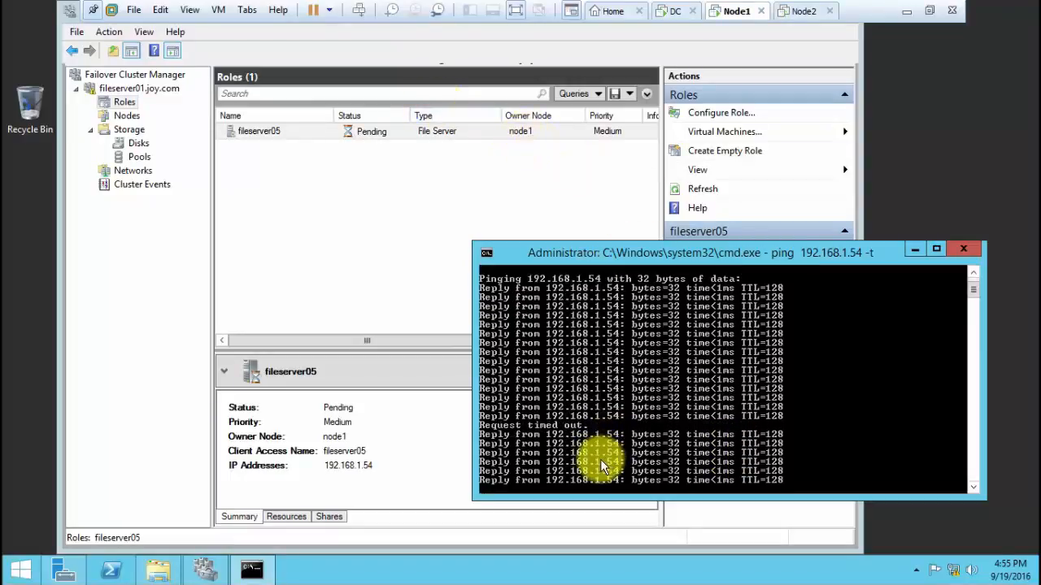
{"action": "key", "text": "super+r"}
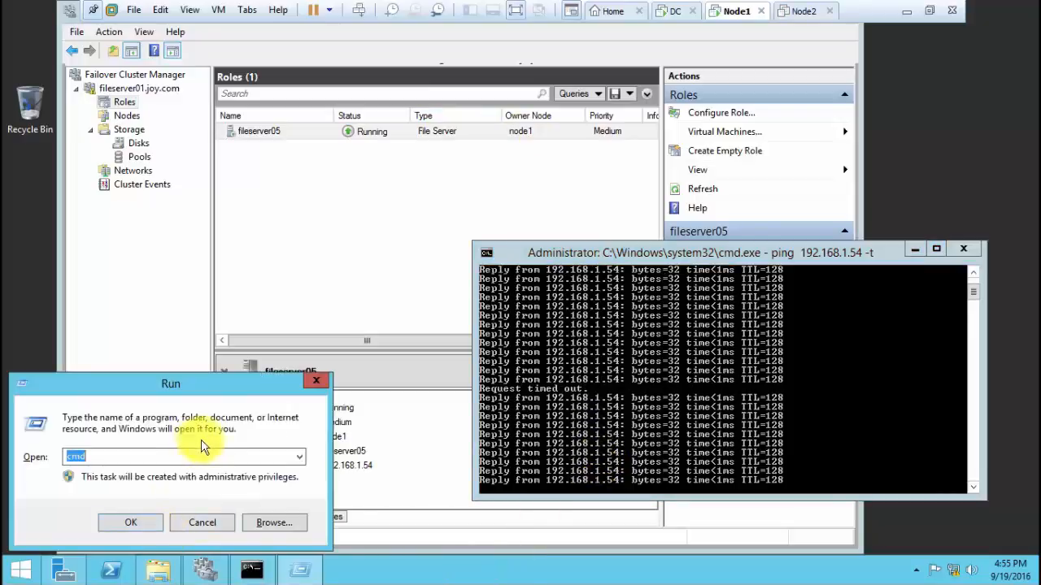
{"action": "type", "text": "\\\\fileserver05\\company data"}
{"action": "key", "text": "Return"}
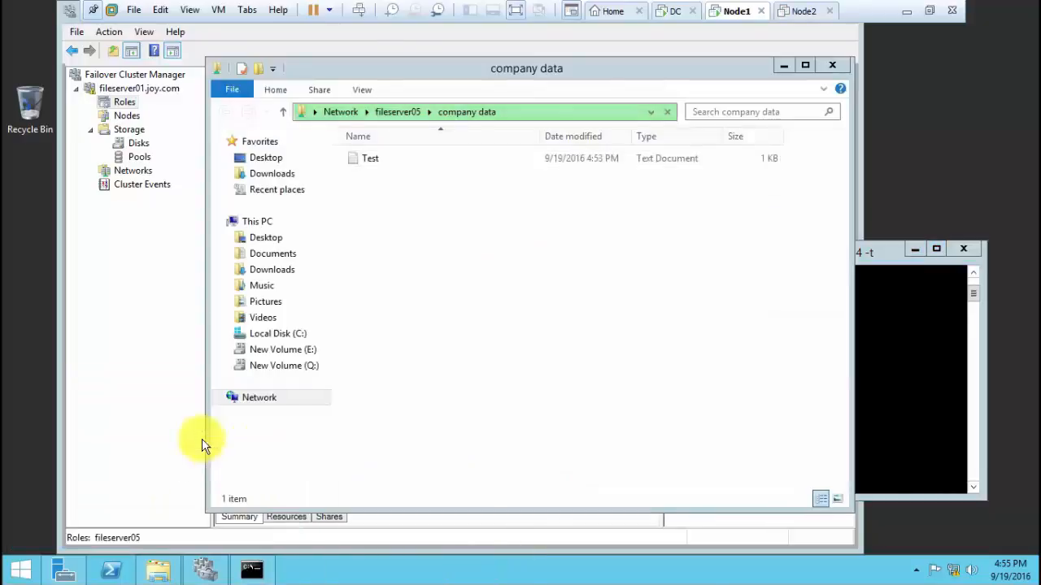
{"action": "double_click", "coordinate": [387, 159]}
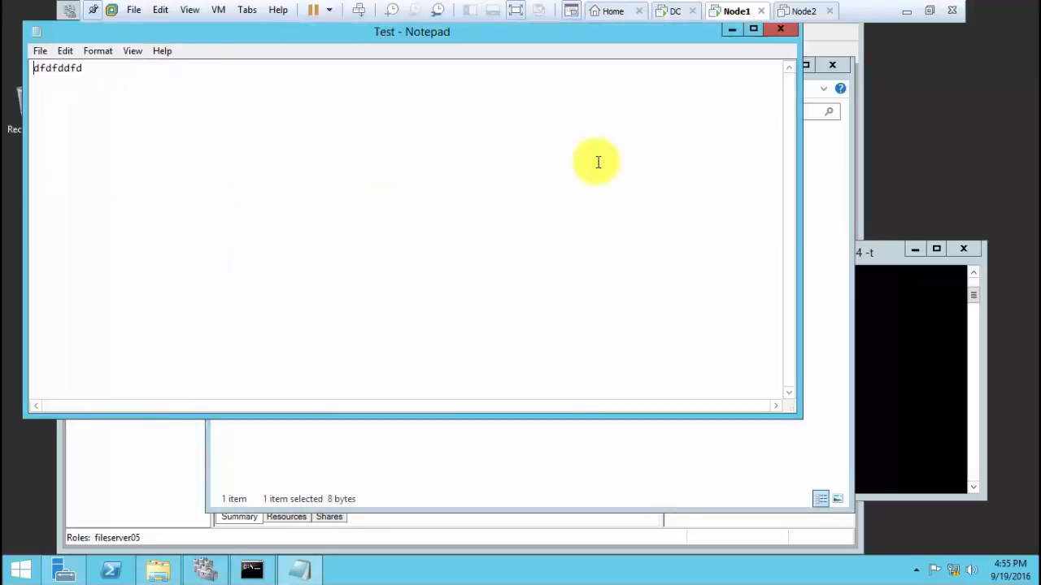
{"action": "left_click", "coordinate": [786, 36]}
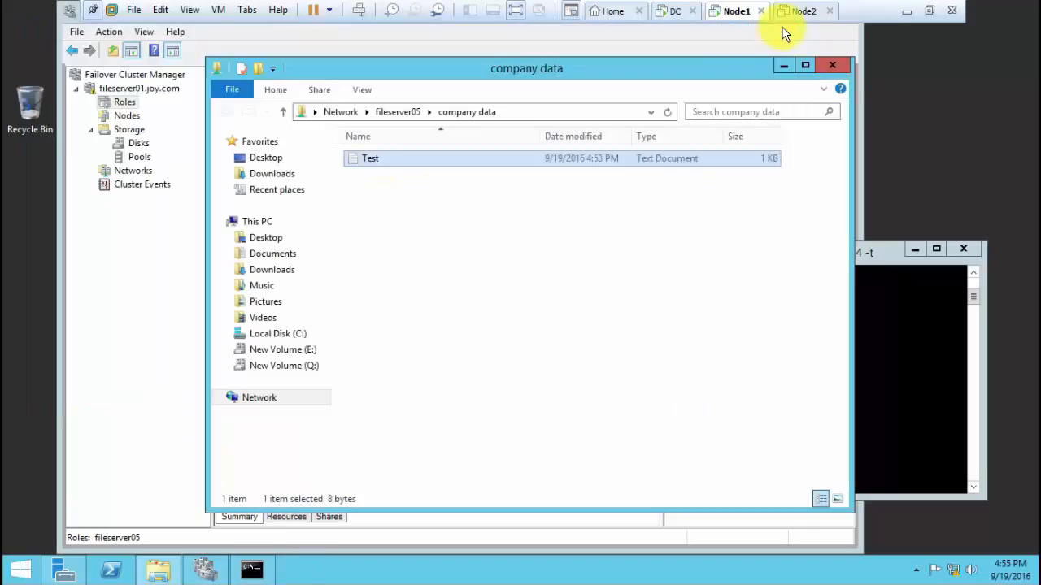
{"action": "left_click", "coordinate": [838, 68]}
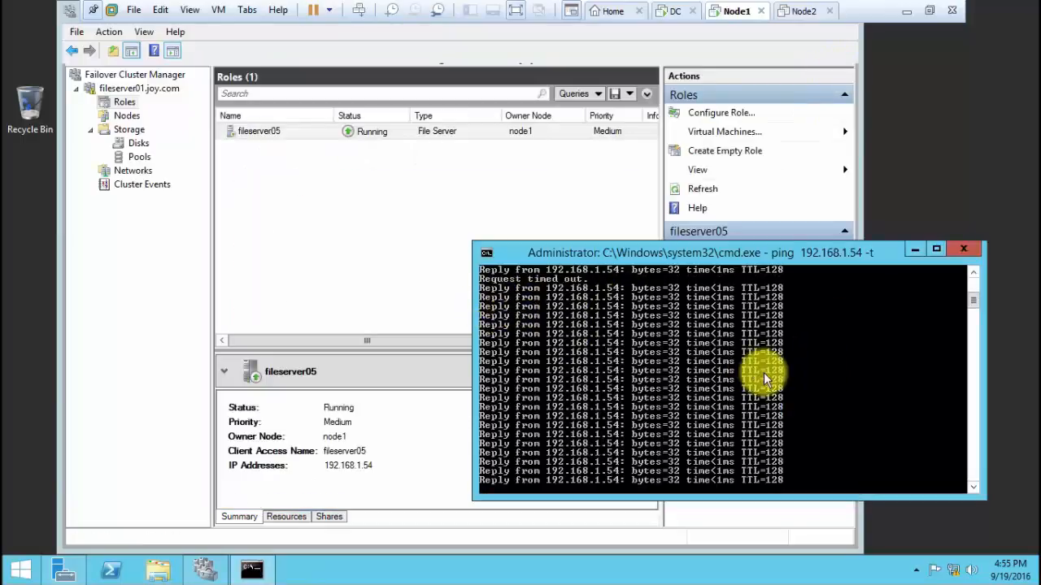
Step: Close the Command Prompt running the ping and exit Failover Cluster Manager
{"action": "left_click", "coordinate": [964, 252]}
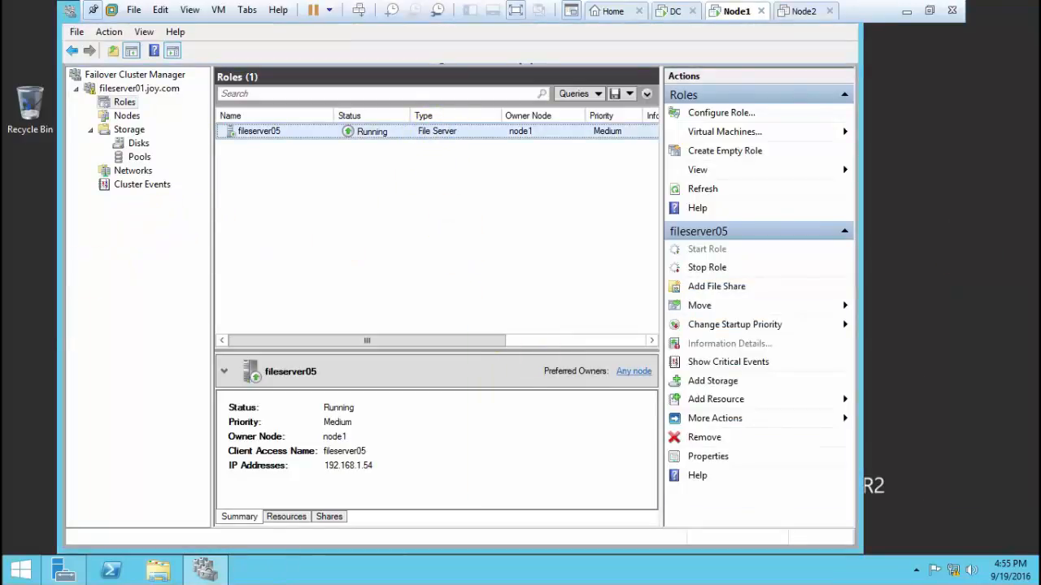
{"action": "left_click", "coordinate": [18, 321]}
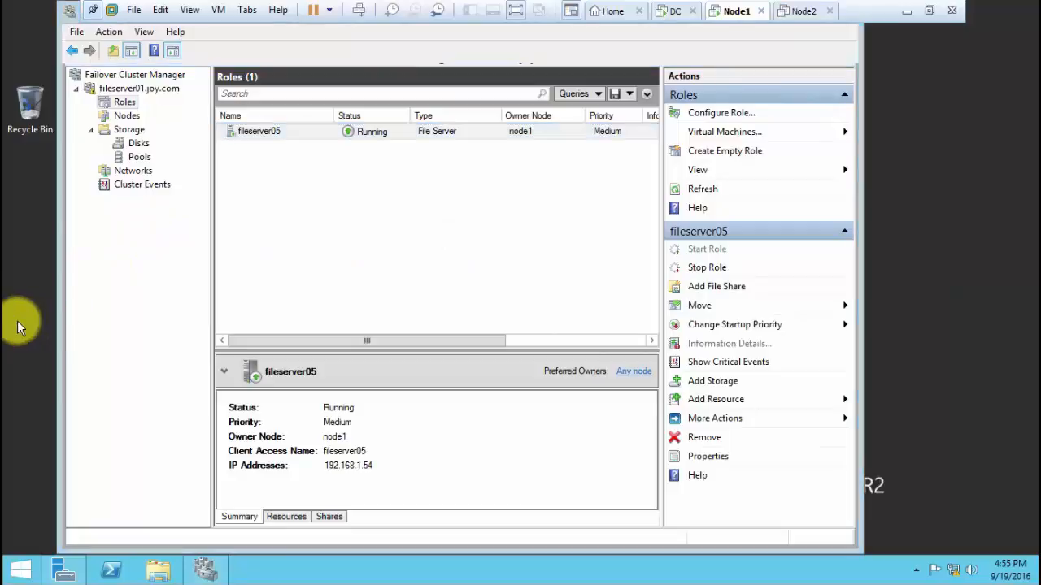
{"action": "left_click", "coordinate": [76, 32]}
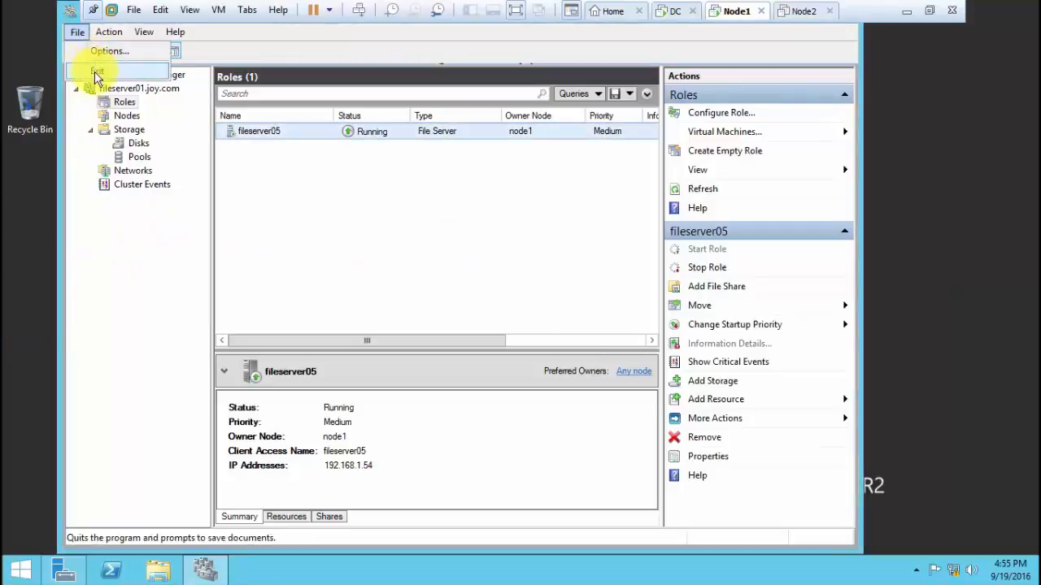
{"action": "left_click", "coordinate": [96, 71]}
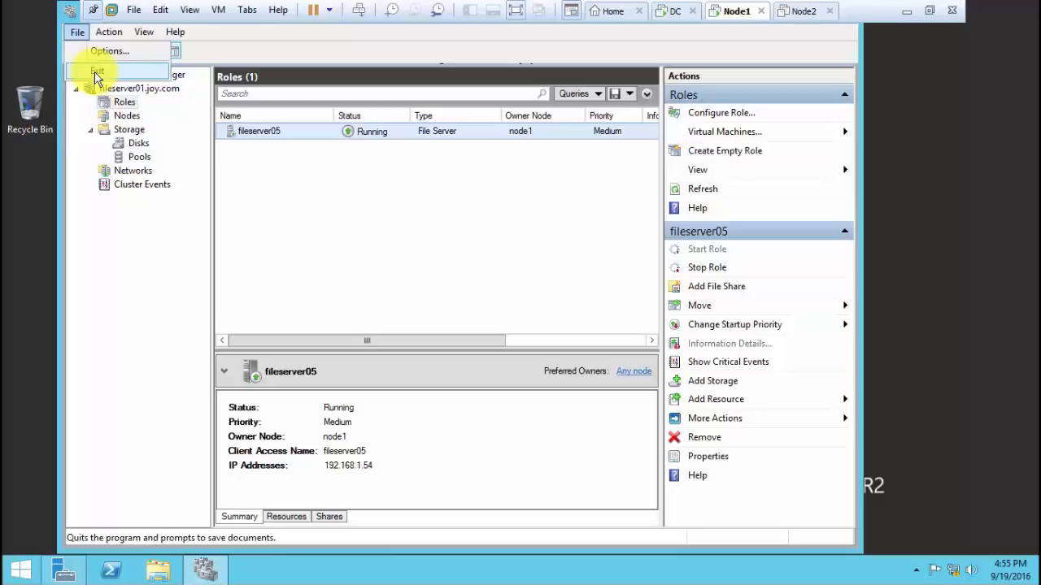